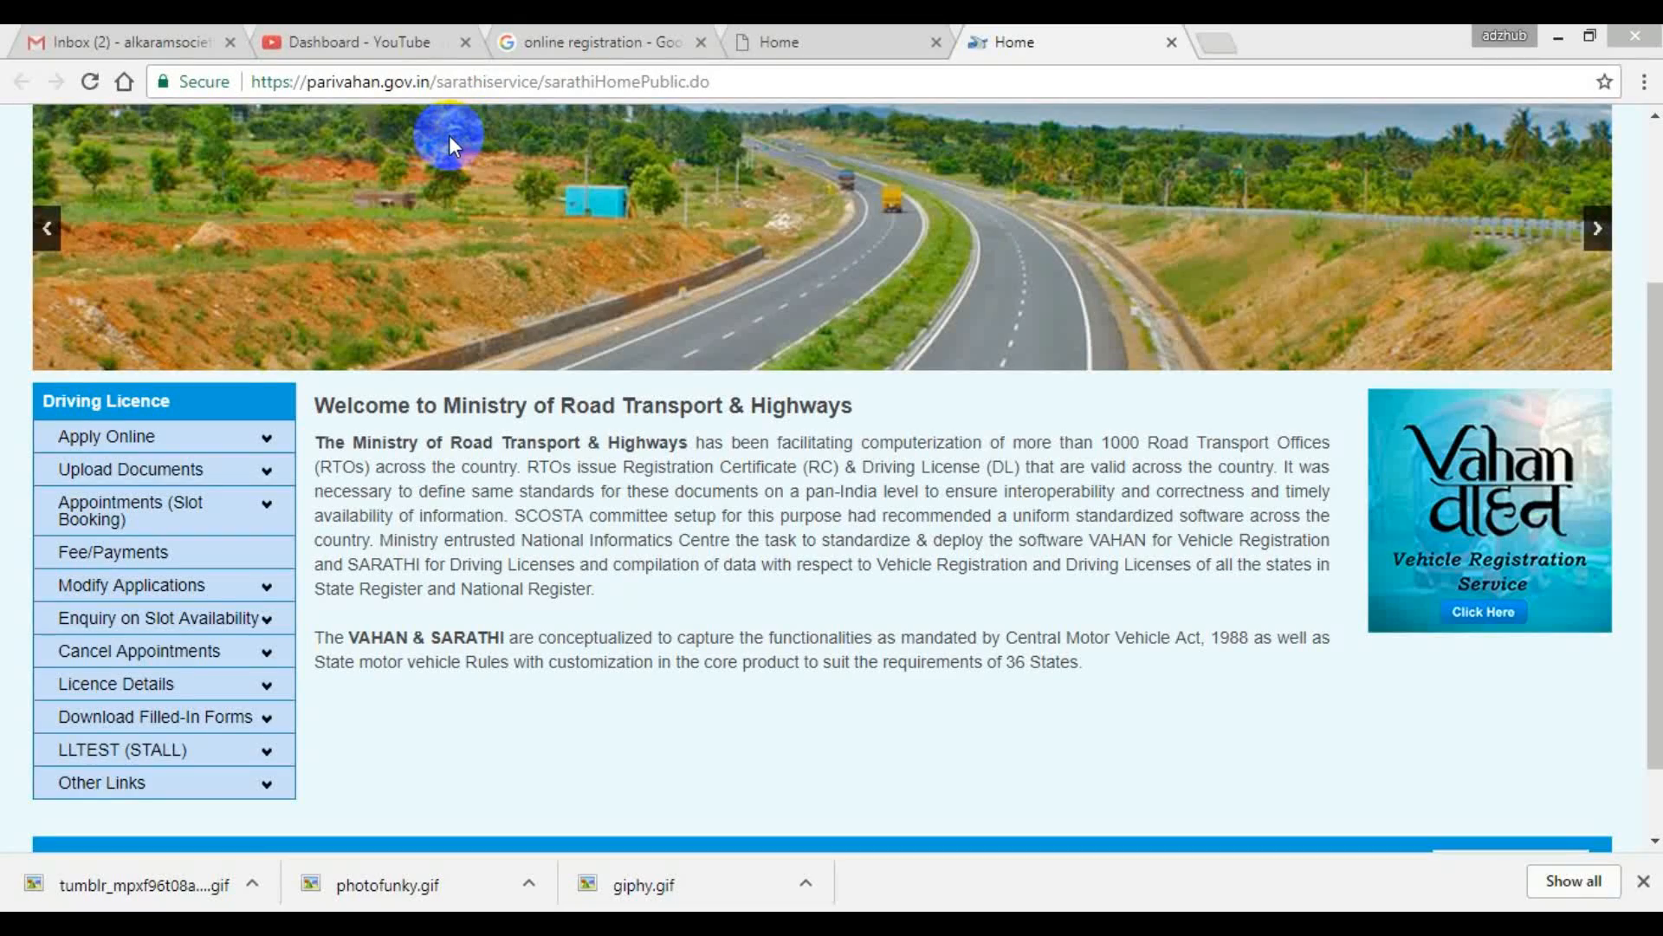
Open the online application for a new learner's licence on the Parivahan Sarathi site and continue past the stage instructions.
left_click(858, 39)
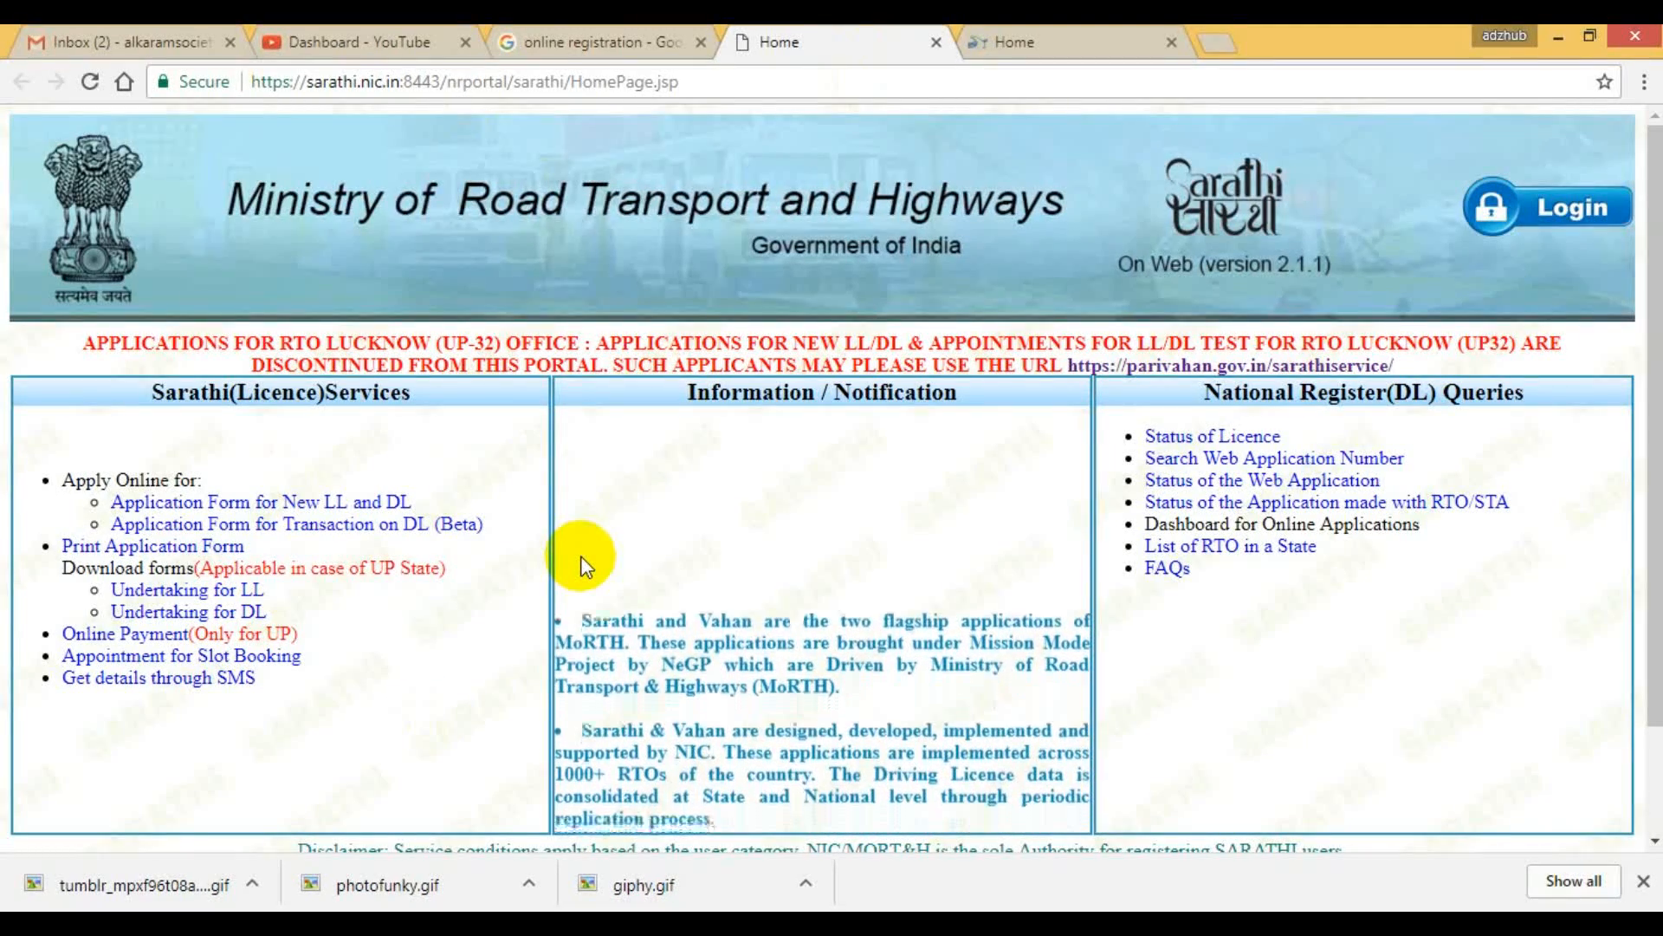
left_click(1008, 41)
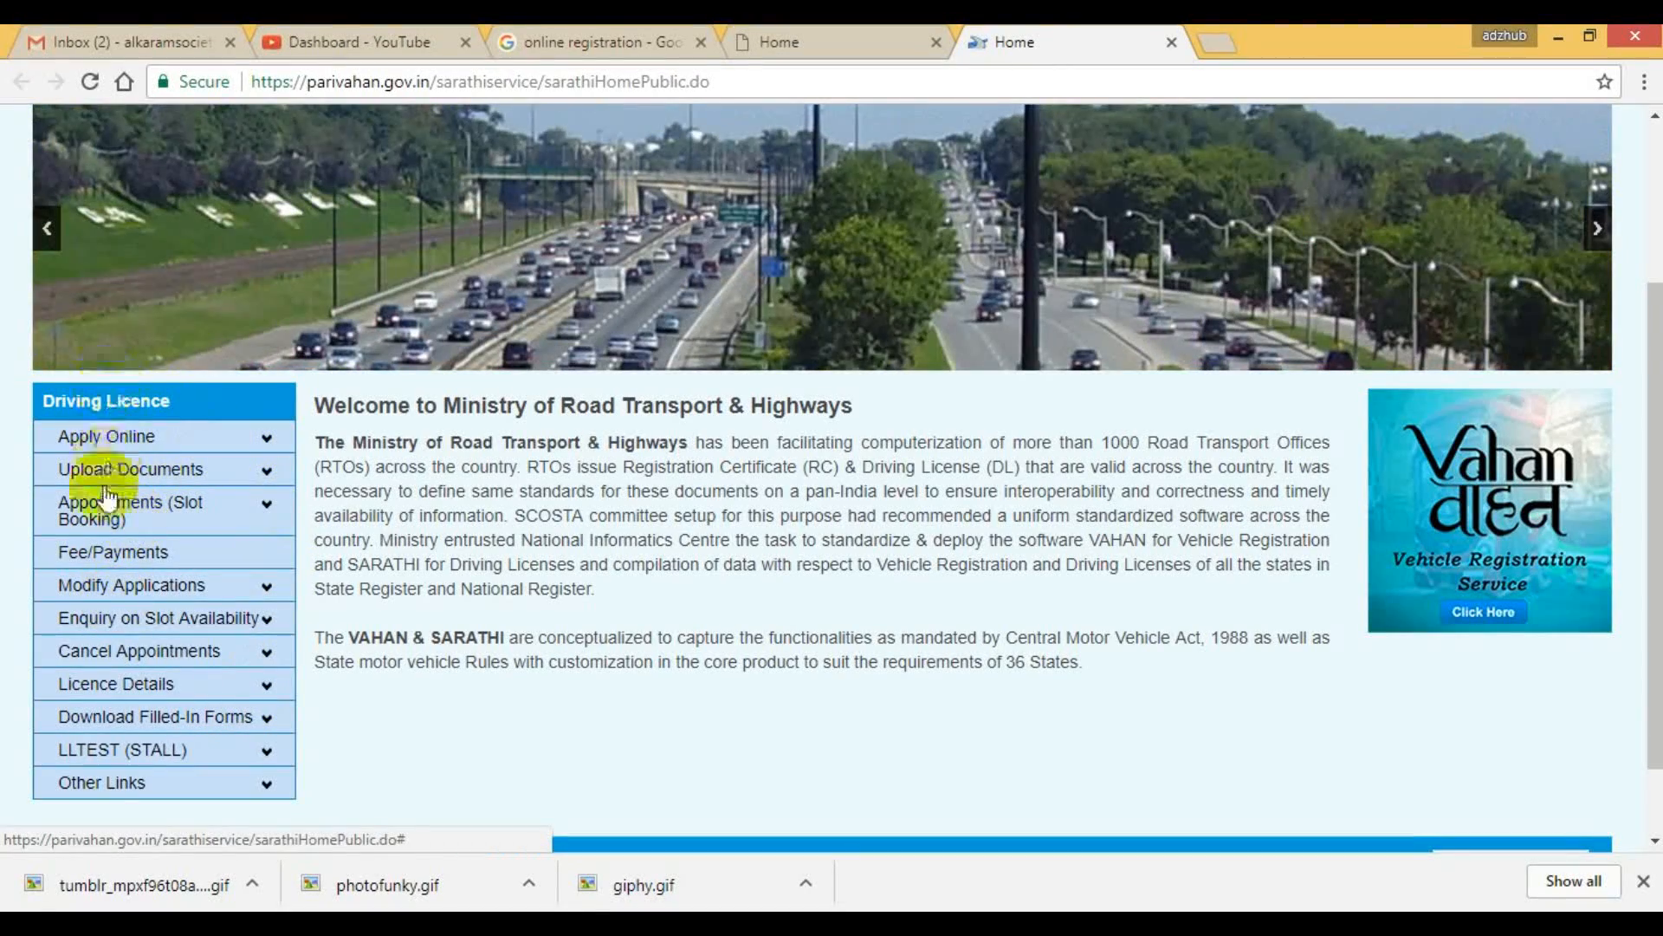
left_click(264, 438)
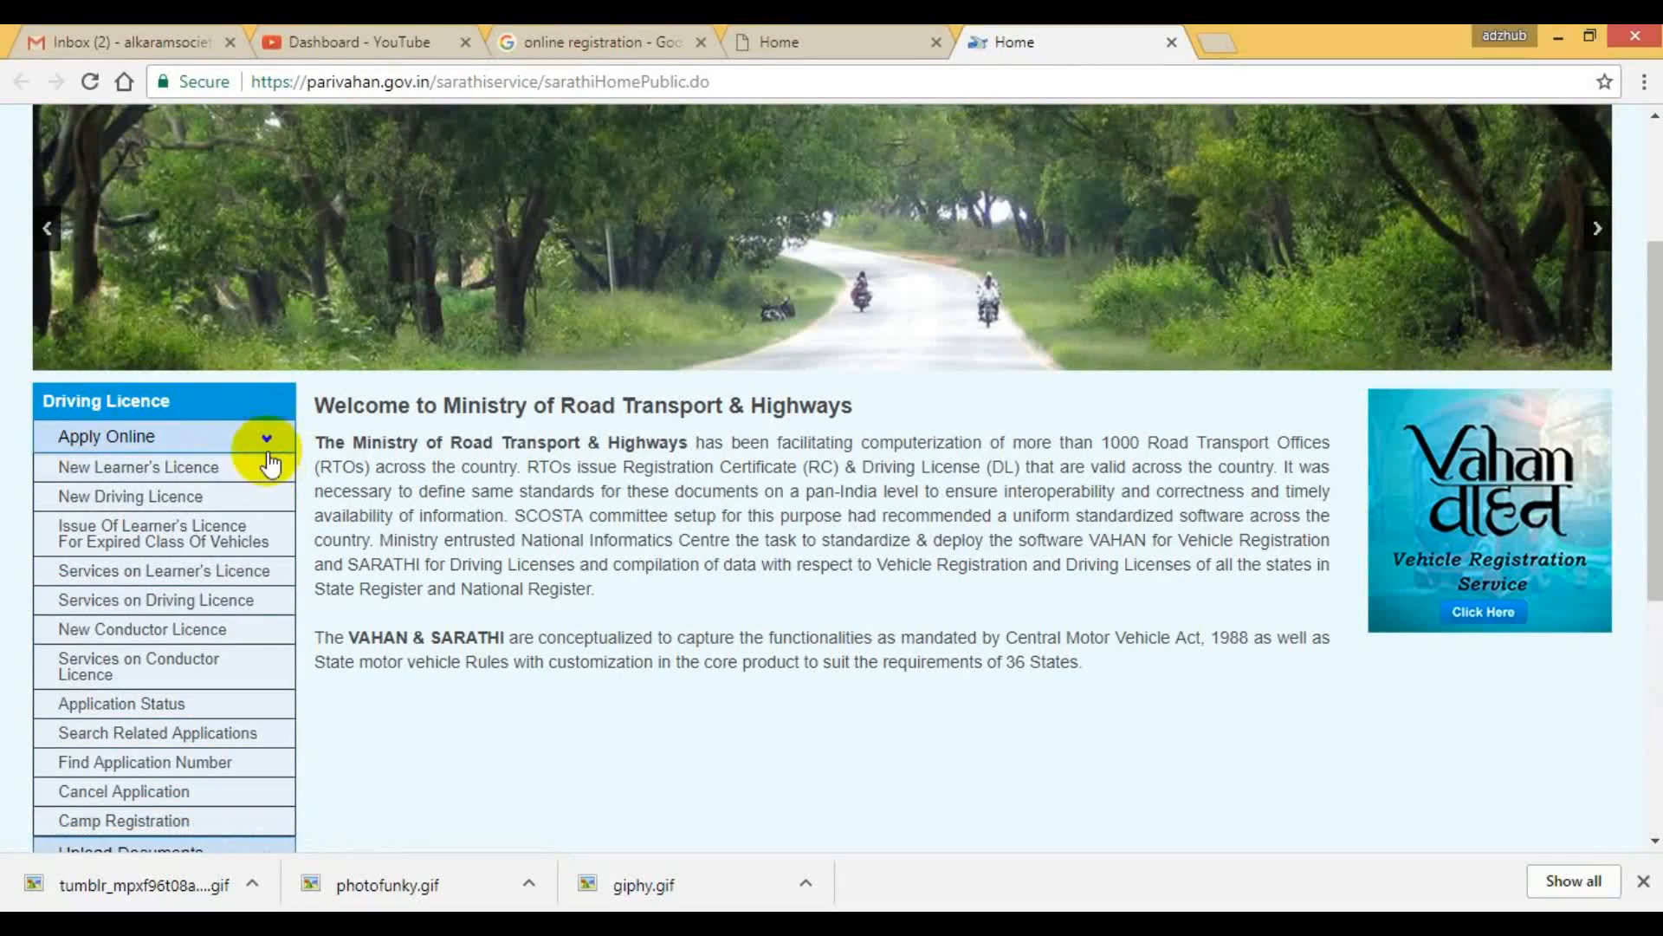
scroll(221, 701, "down", 1)
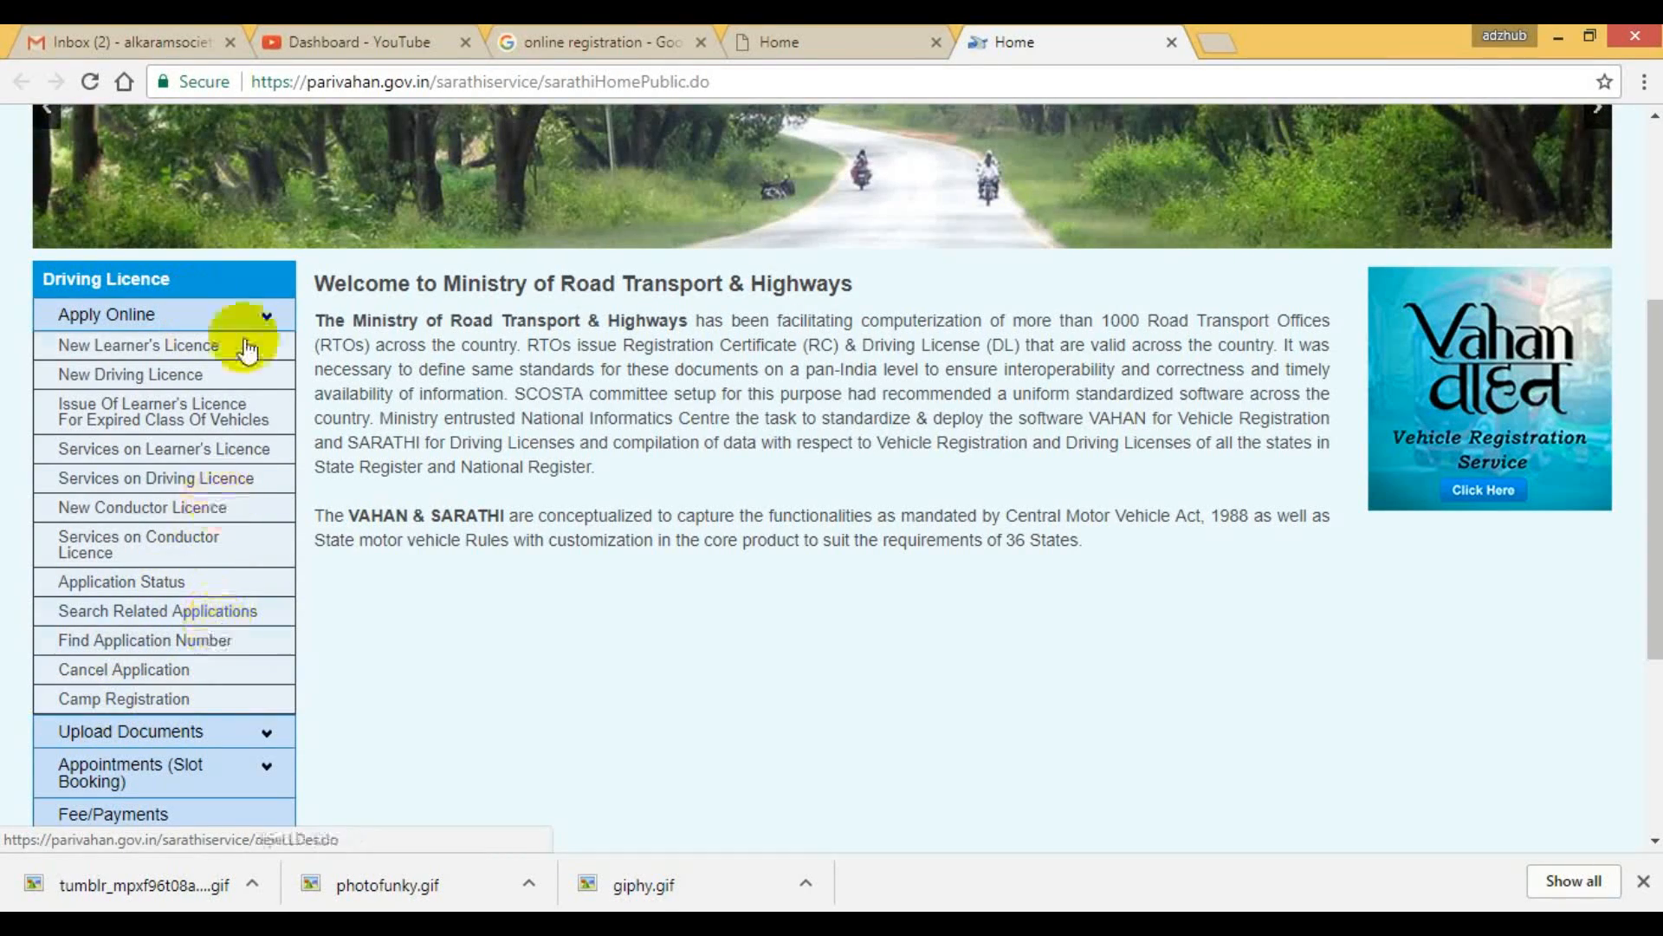
left_click(161, 346)
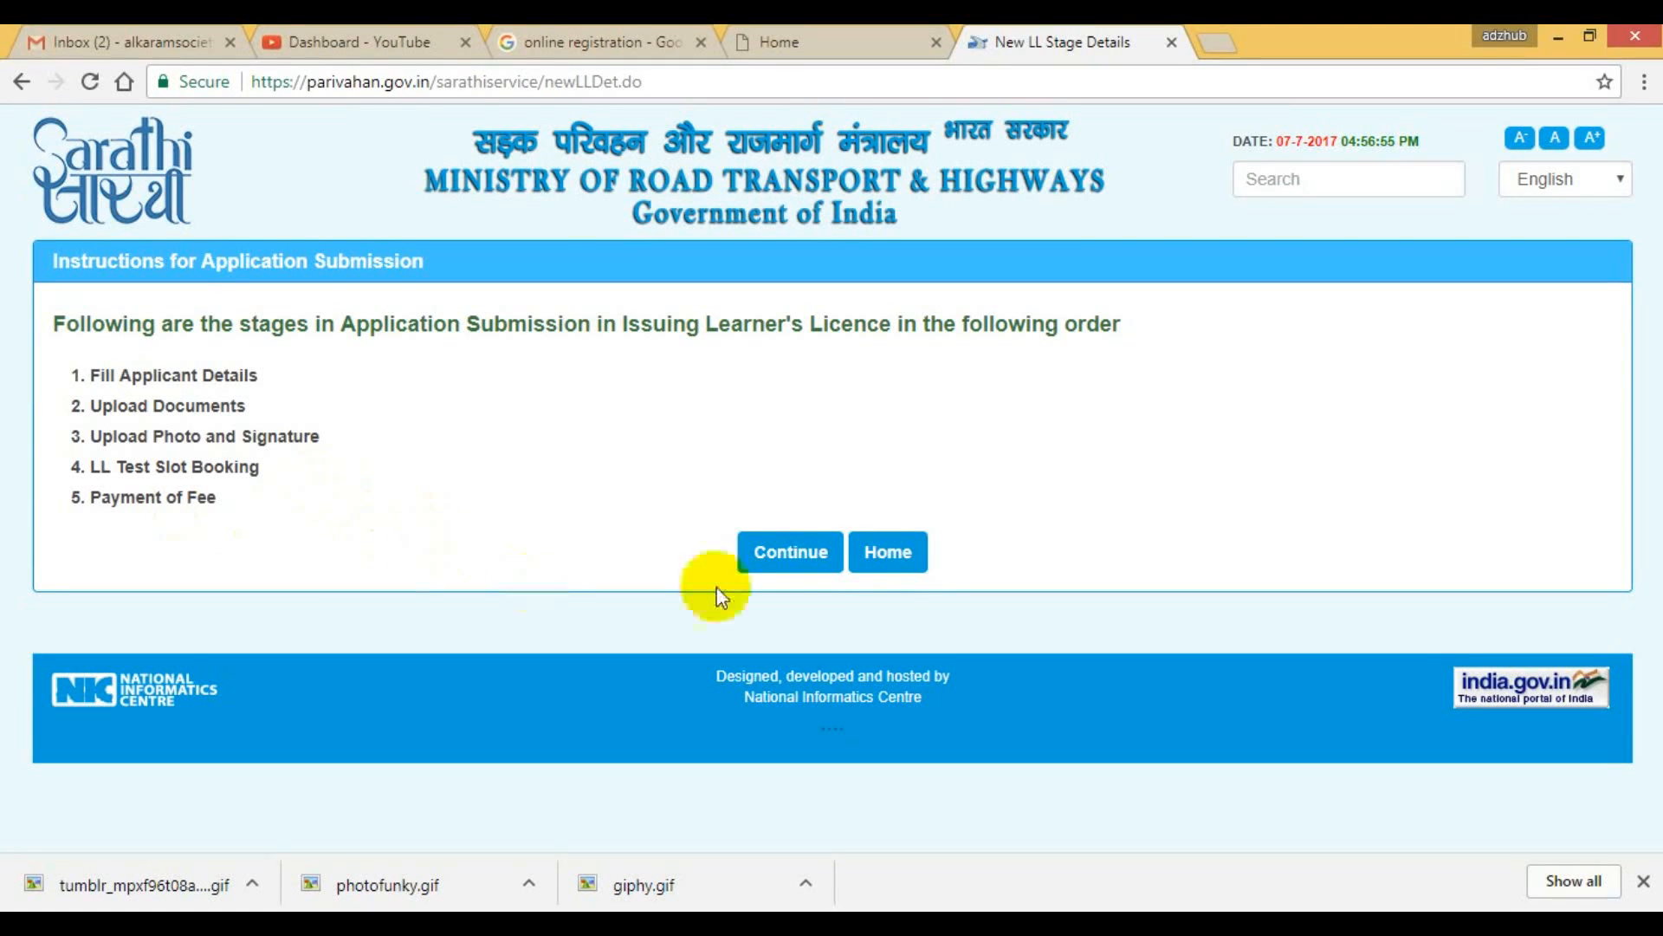
left_click(768, 553)
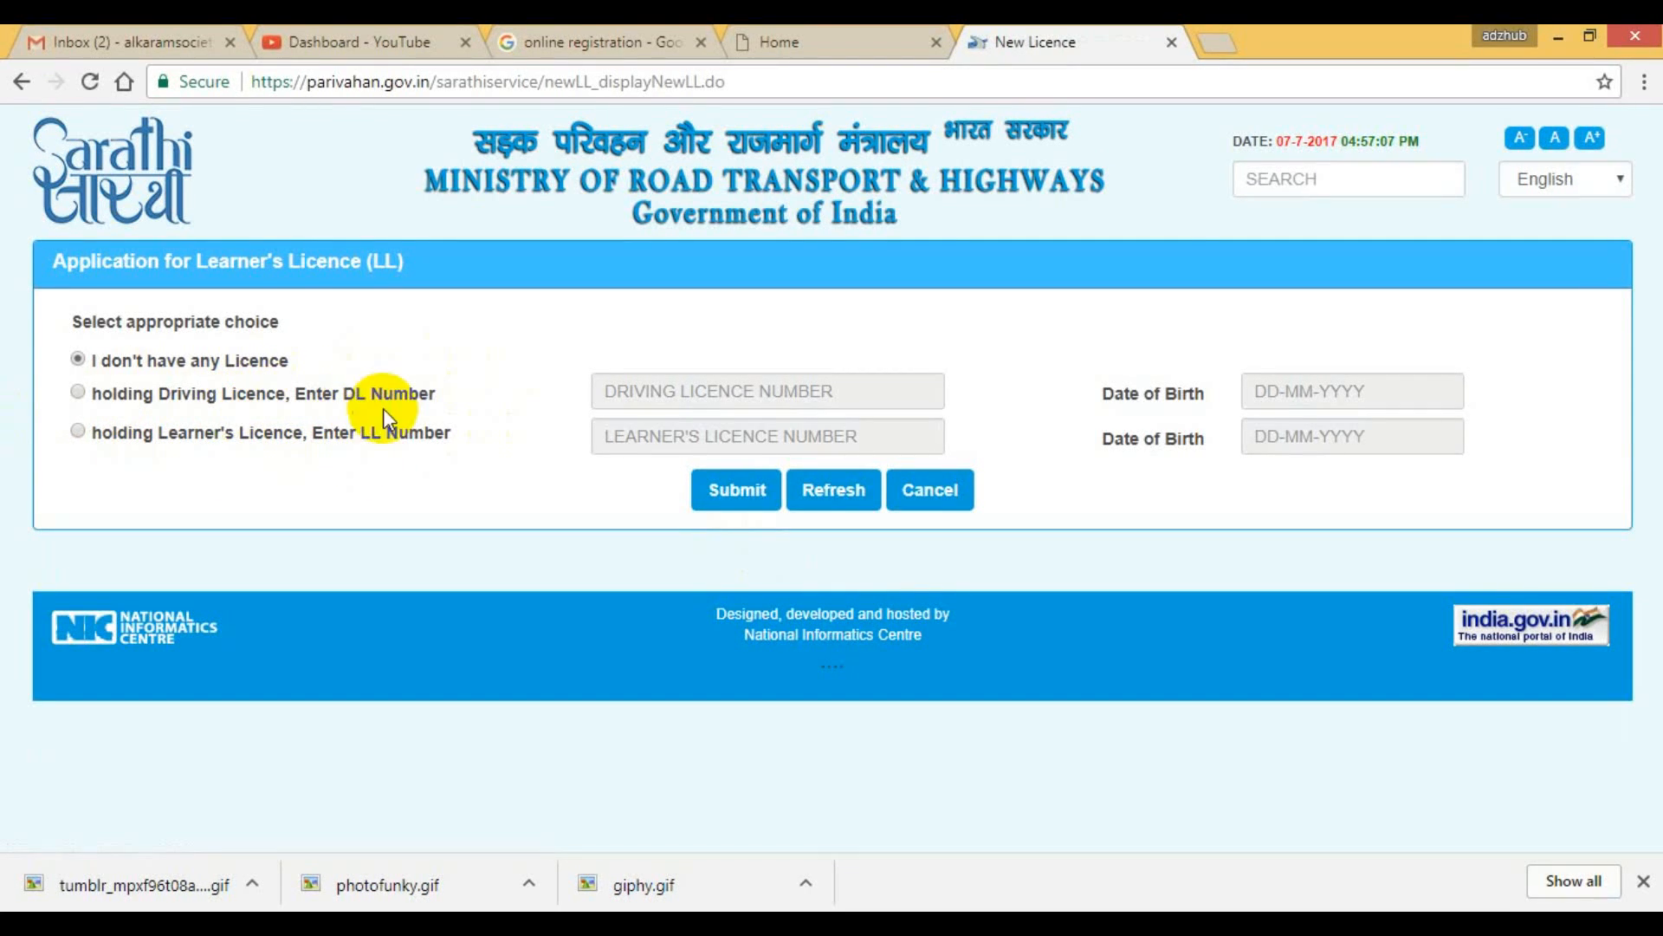
Choose "I don't have any Licence" for the learner's licence application and submit the choice.
left_click(78, 431)
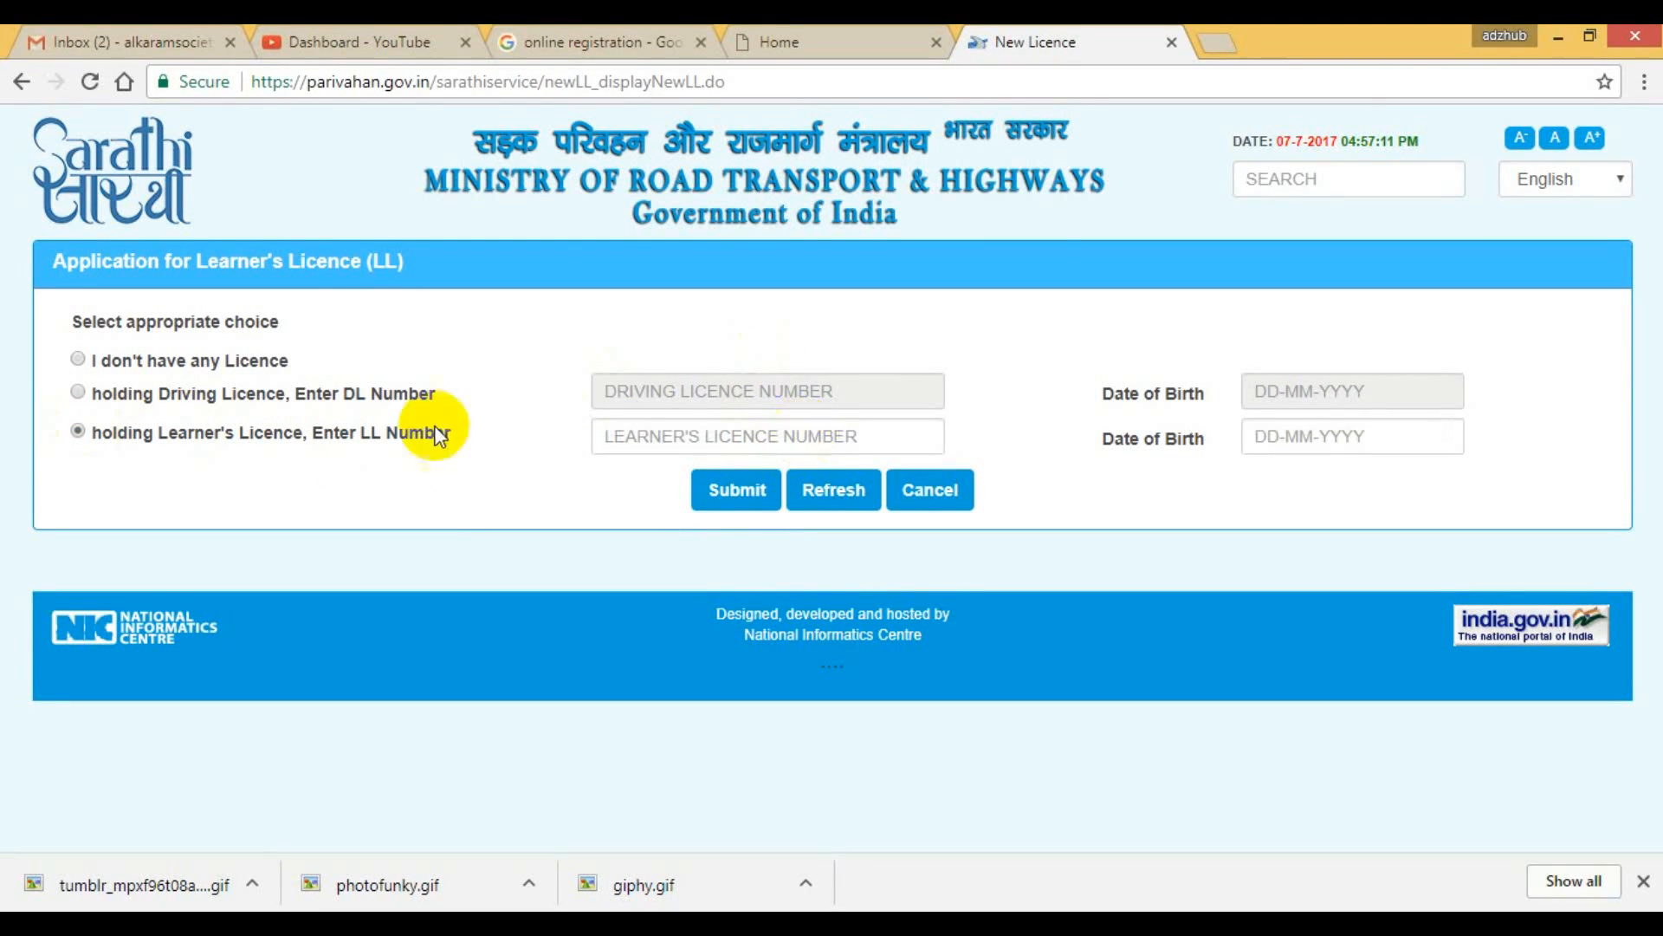
left_click(78, 394)
left_click(77, 359)
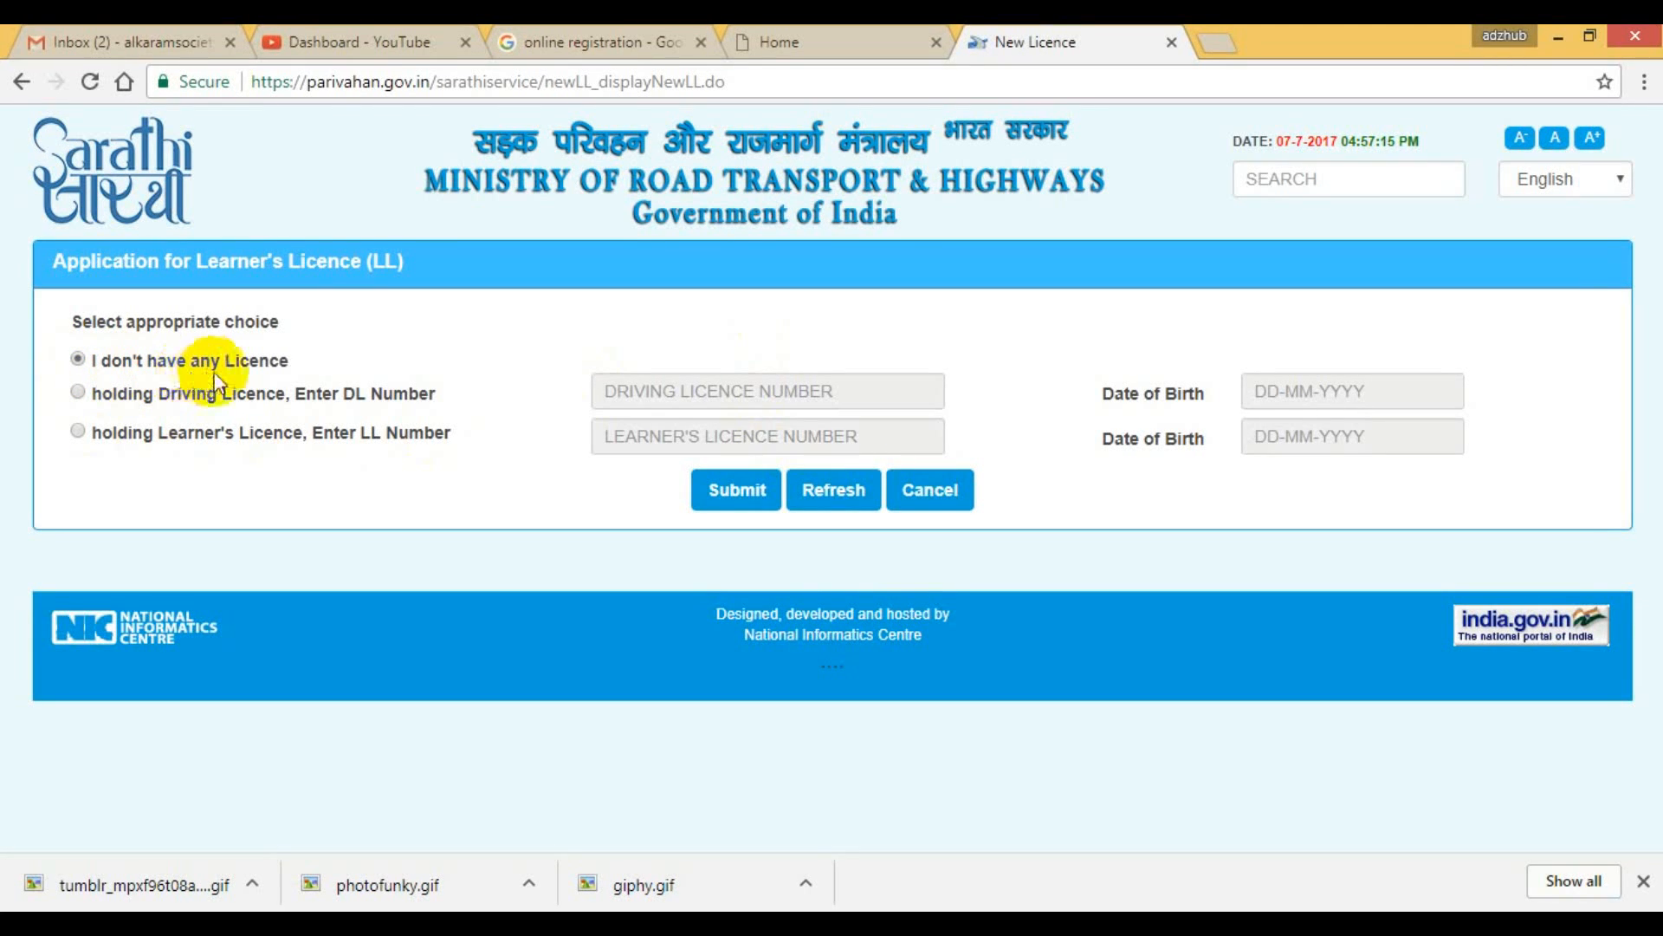
left_click(724, 494)
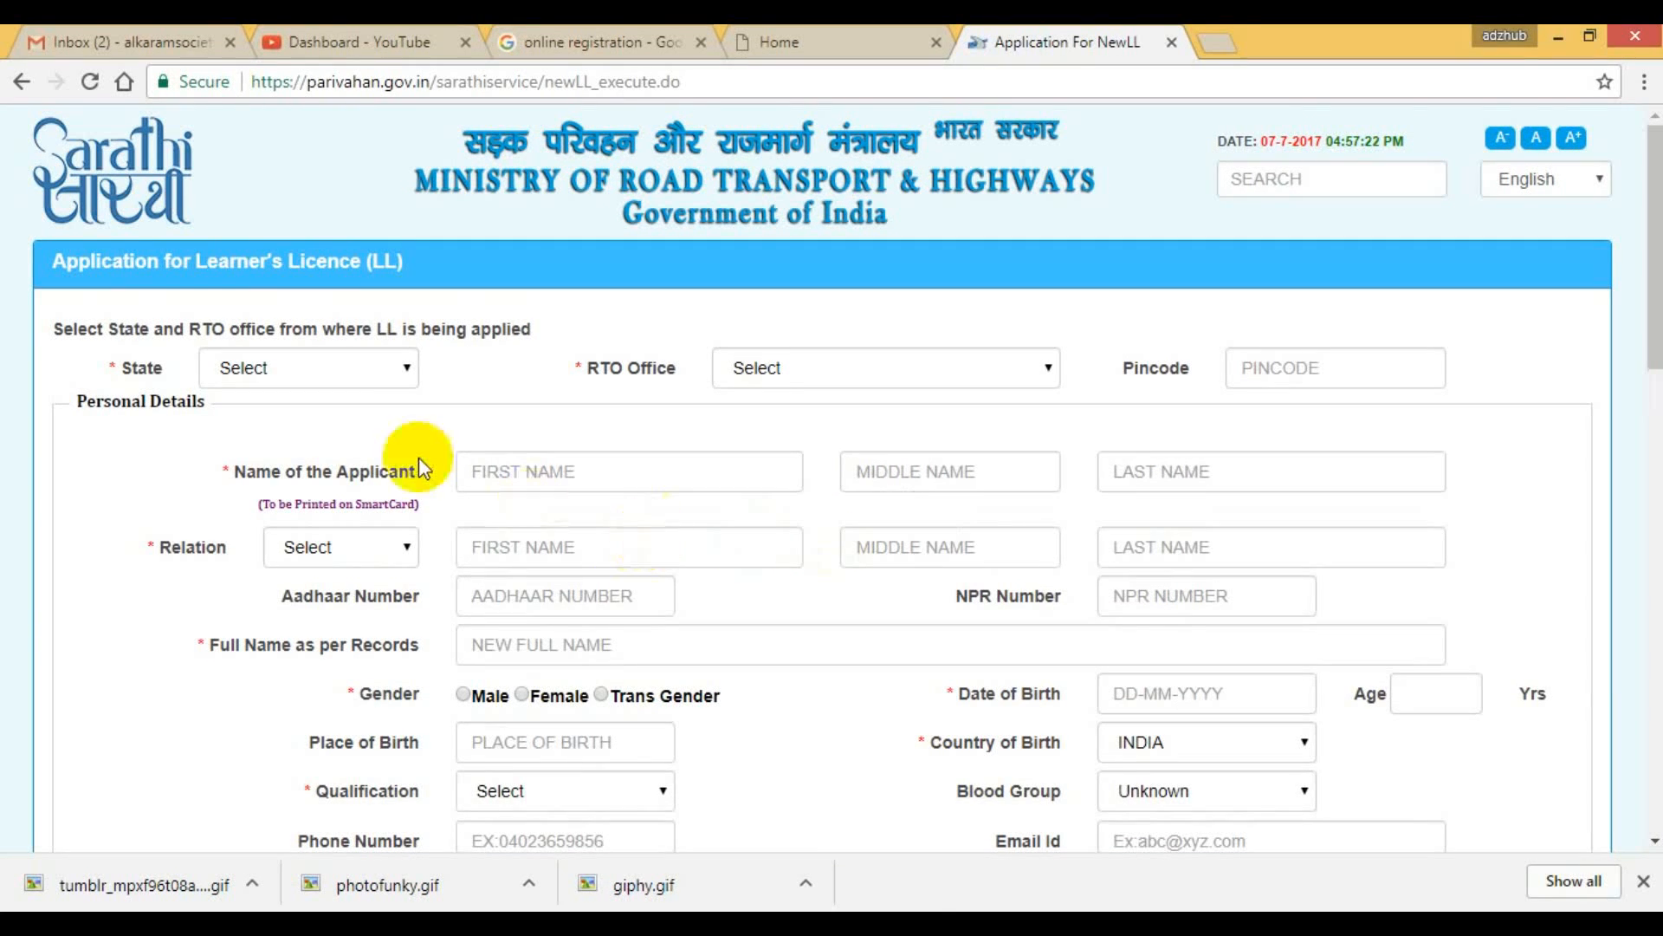
Set the application's state to Maharashtra and the RTO office to DY.RTO,YAWATMAL.
left_click(407, 370)
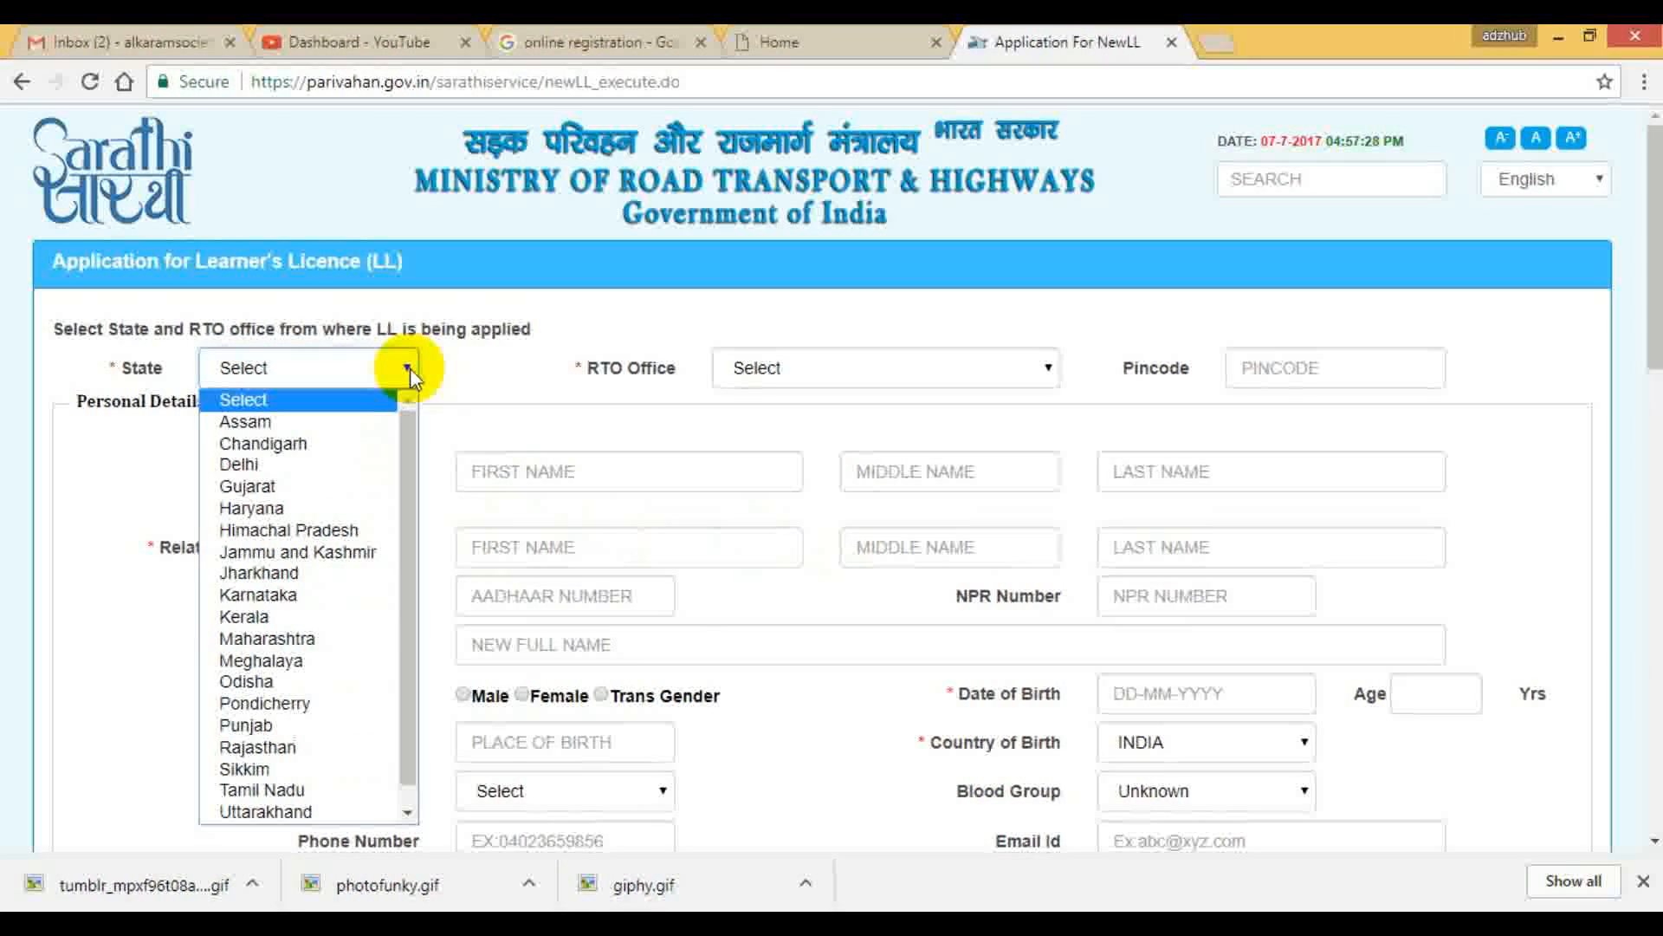
key("m")
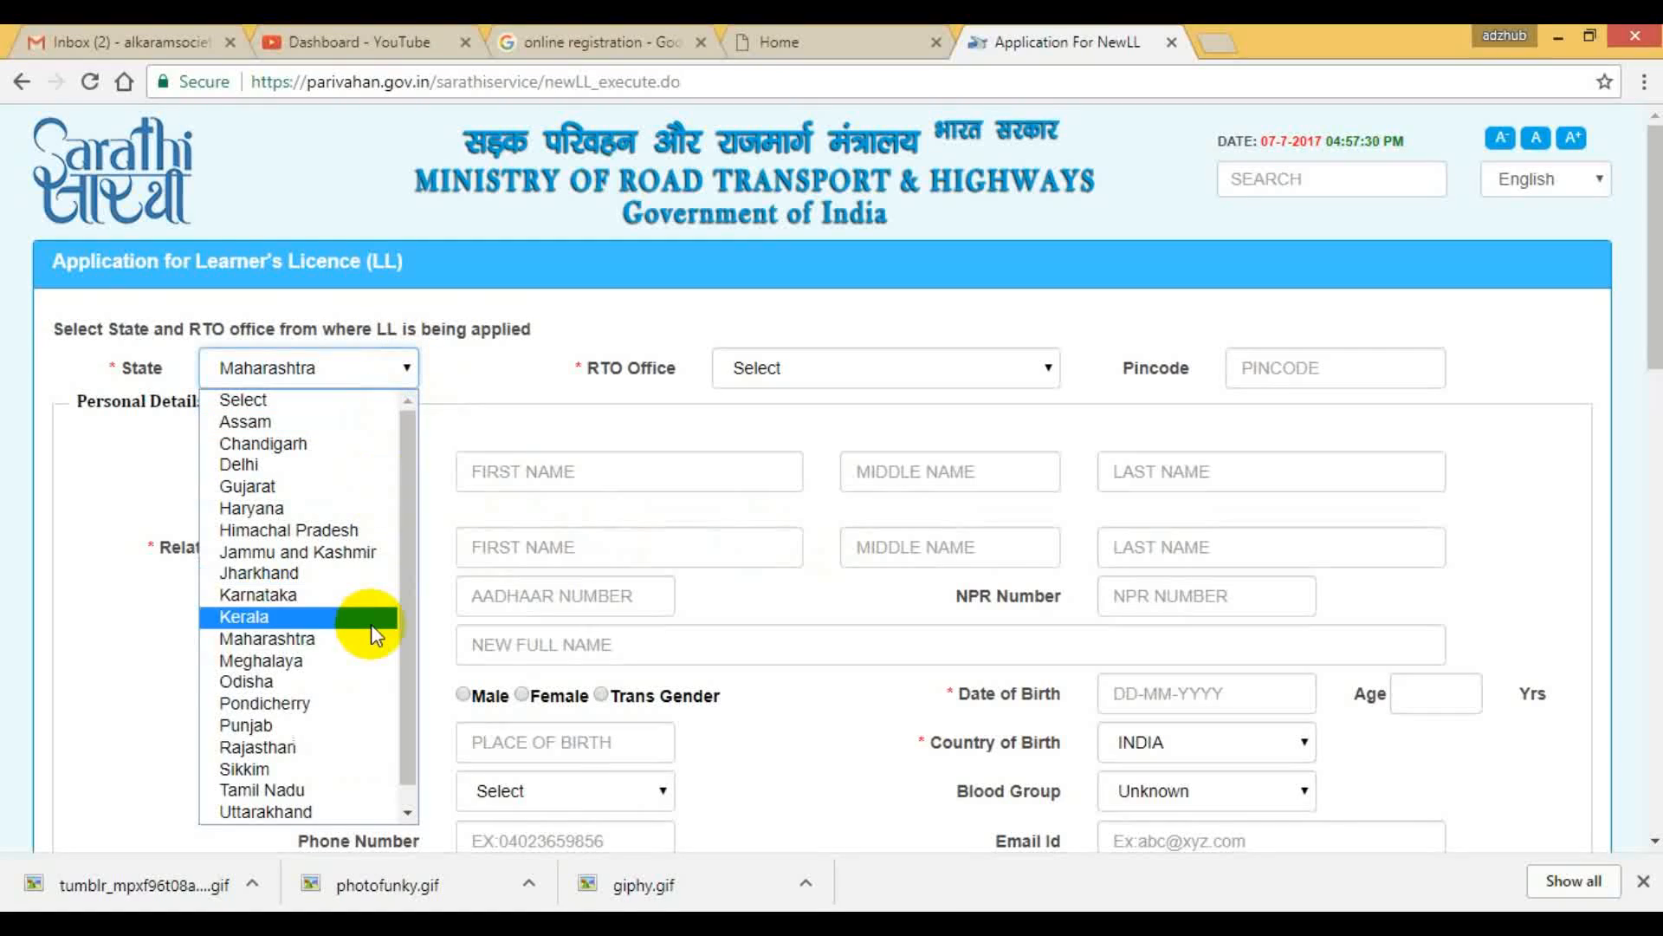
left_click(335, 641)
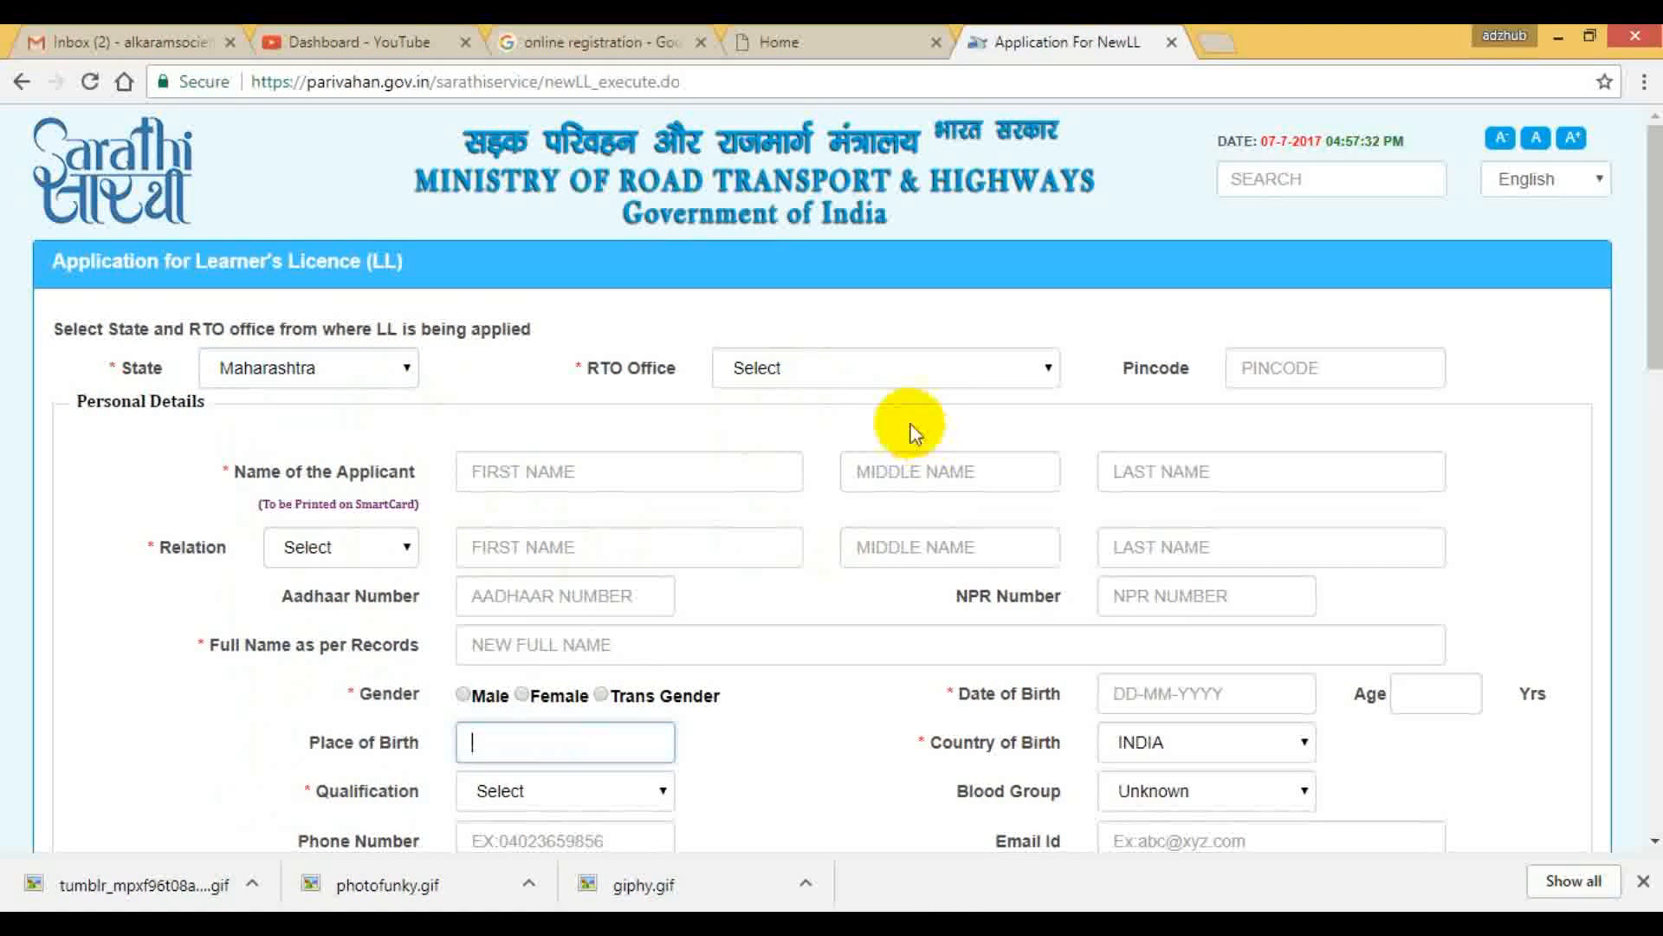
left_click(1047, 366)
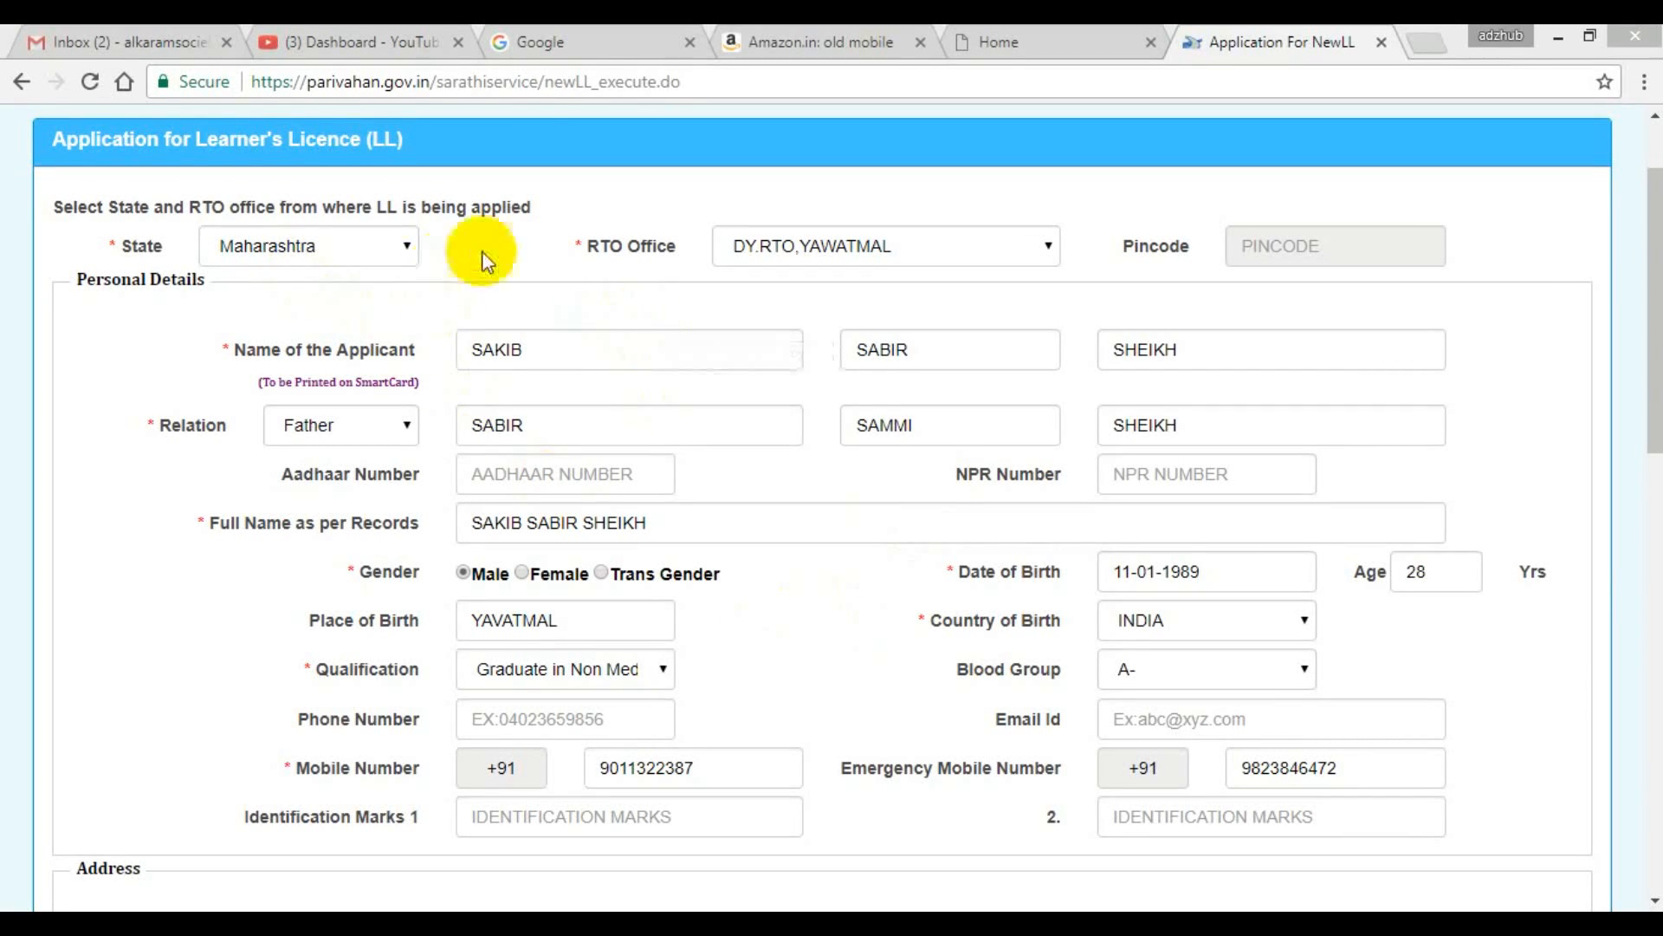
Review the applicant's personal details and pick the date of birth from the calendar.
left_click_drag(1653, 342, 1654, 294)
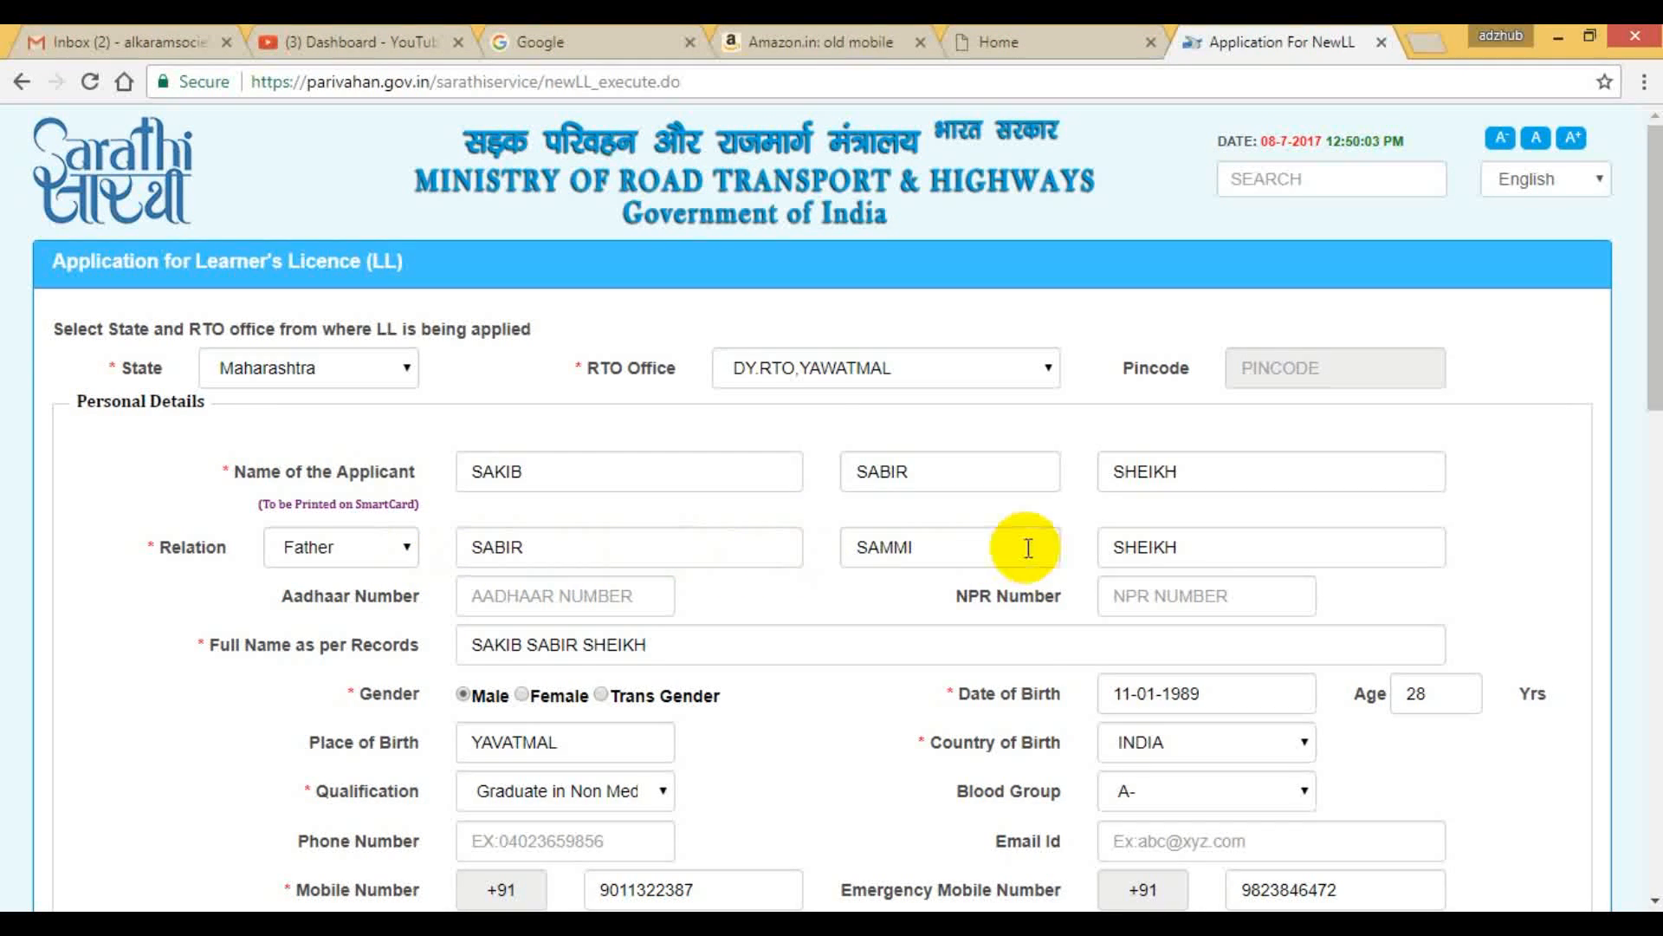
scroll(1027, 553, "down", 3)
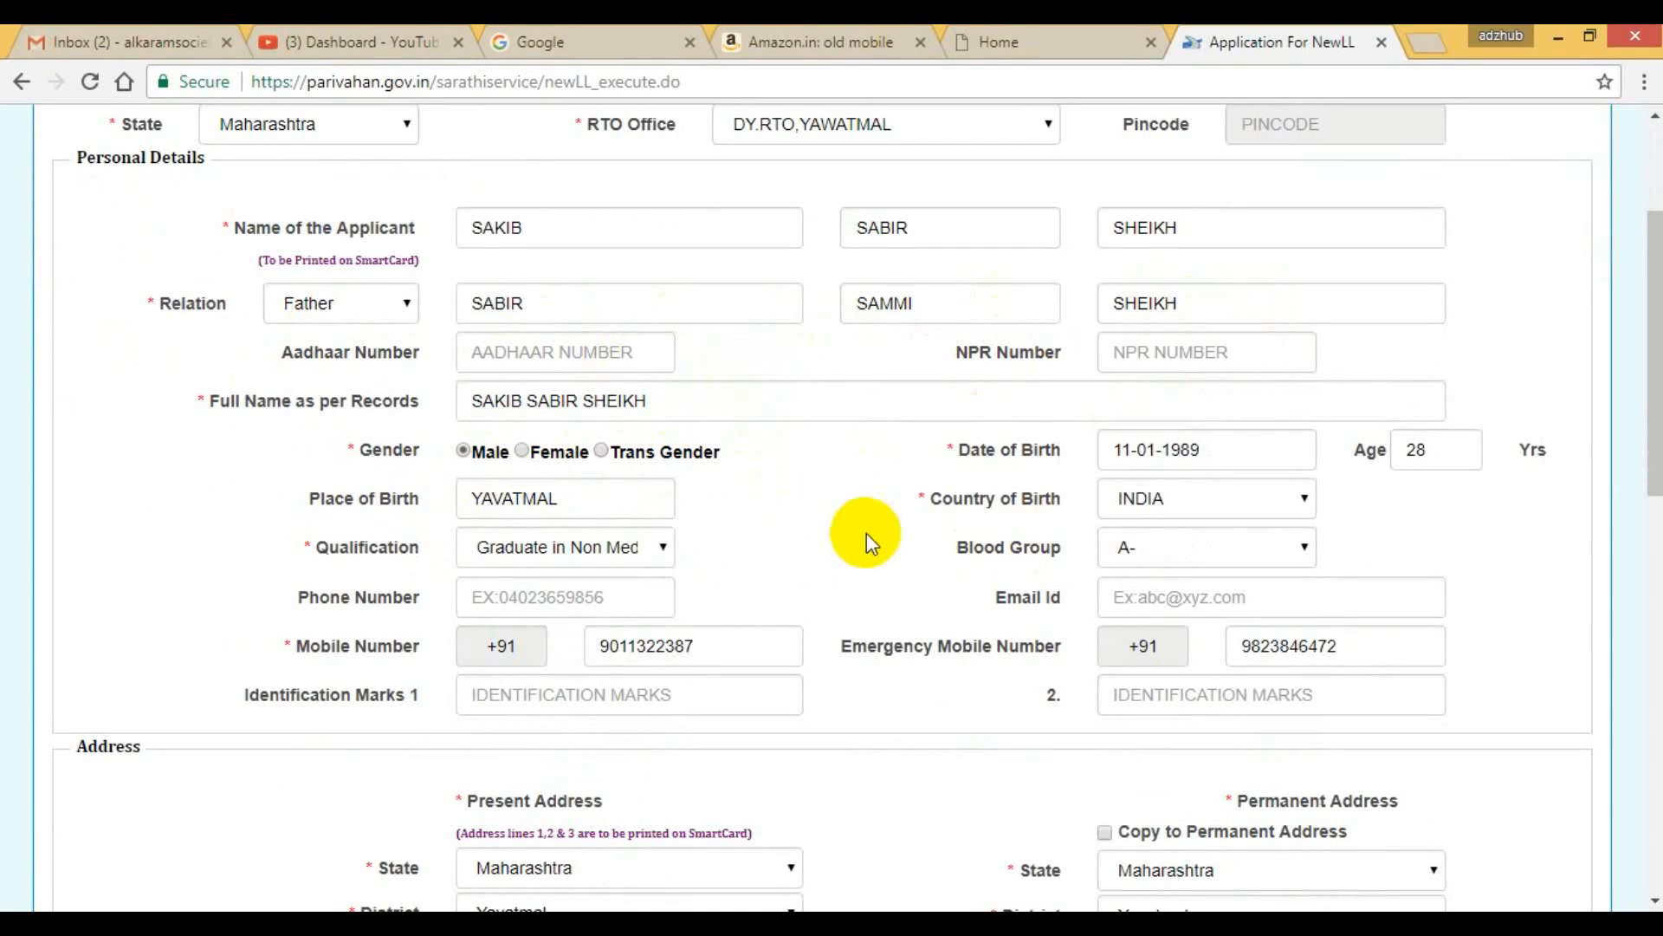
scroll(866, 533, "down", 1)
left_click(1235, 335)
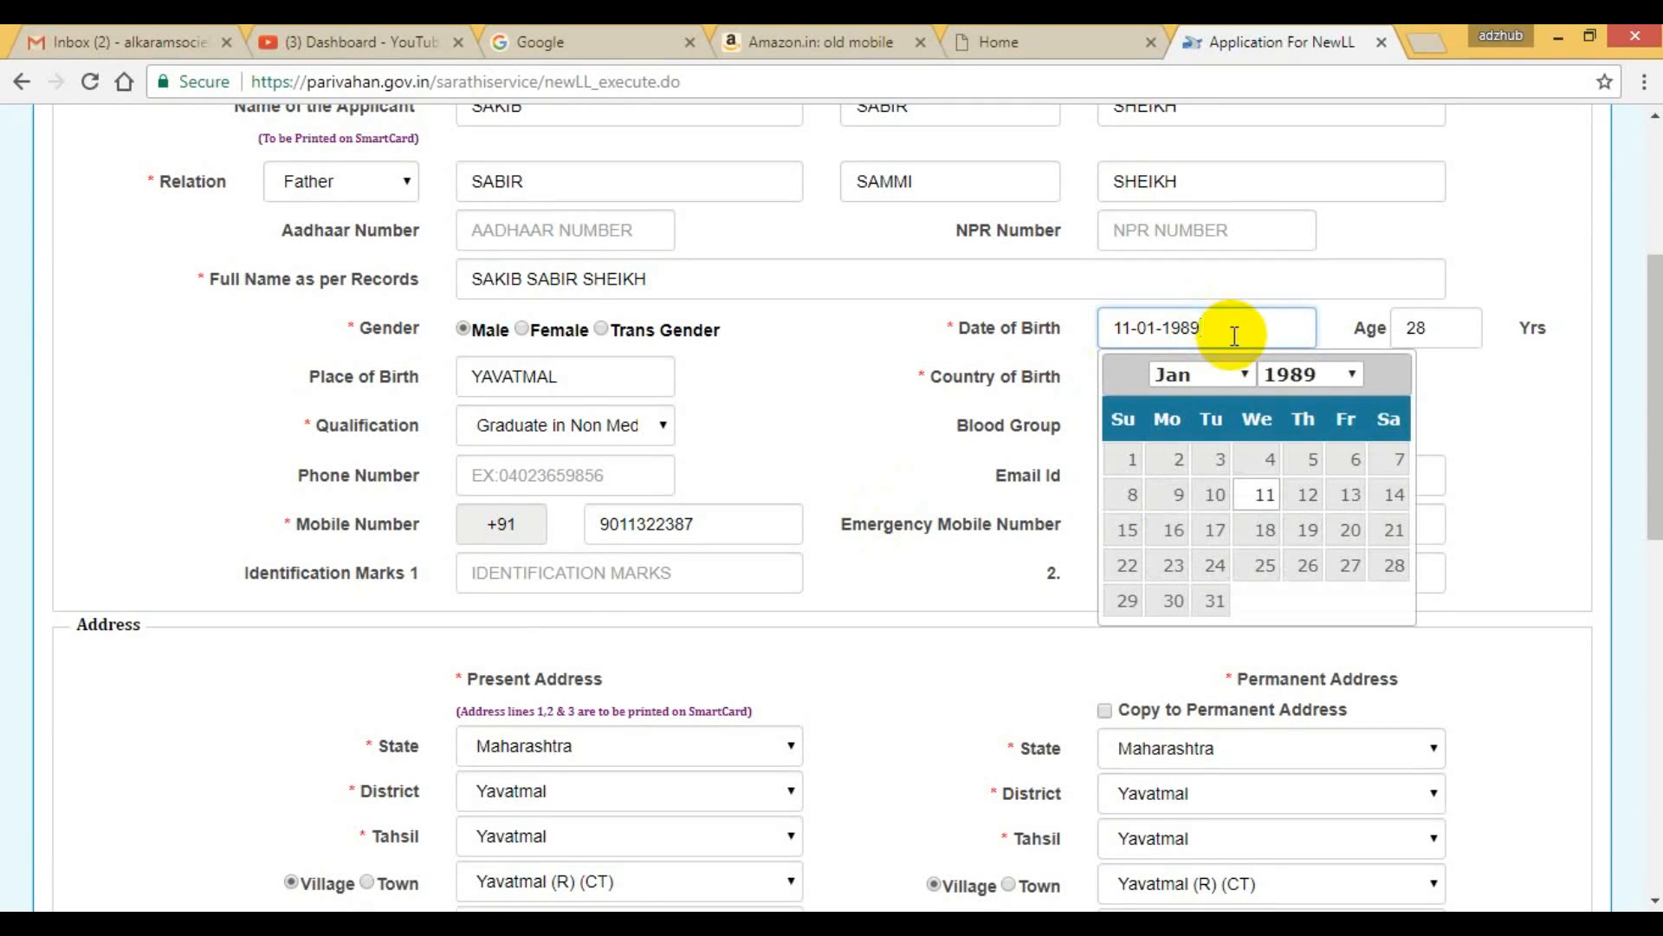
left_click(1266, 495)
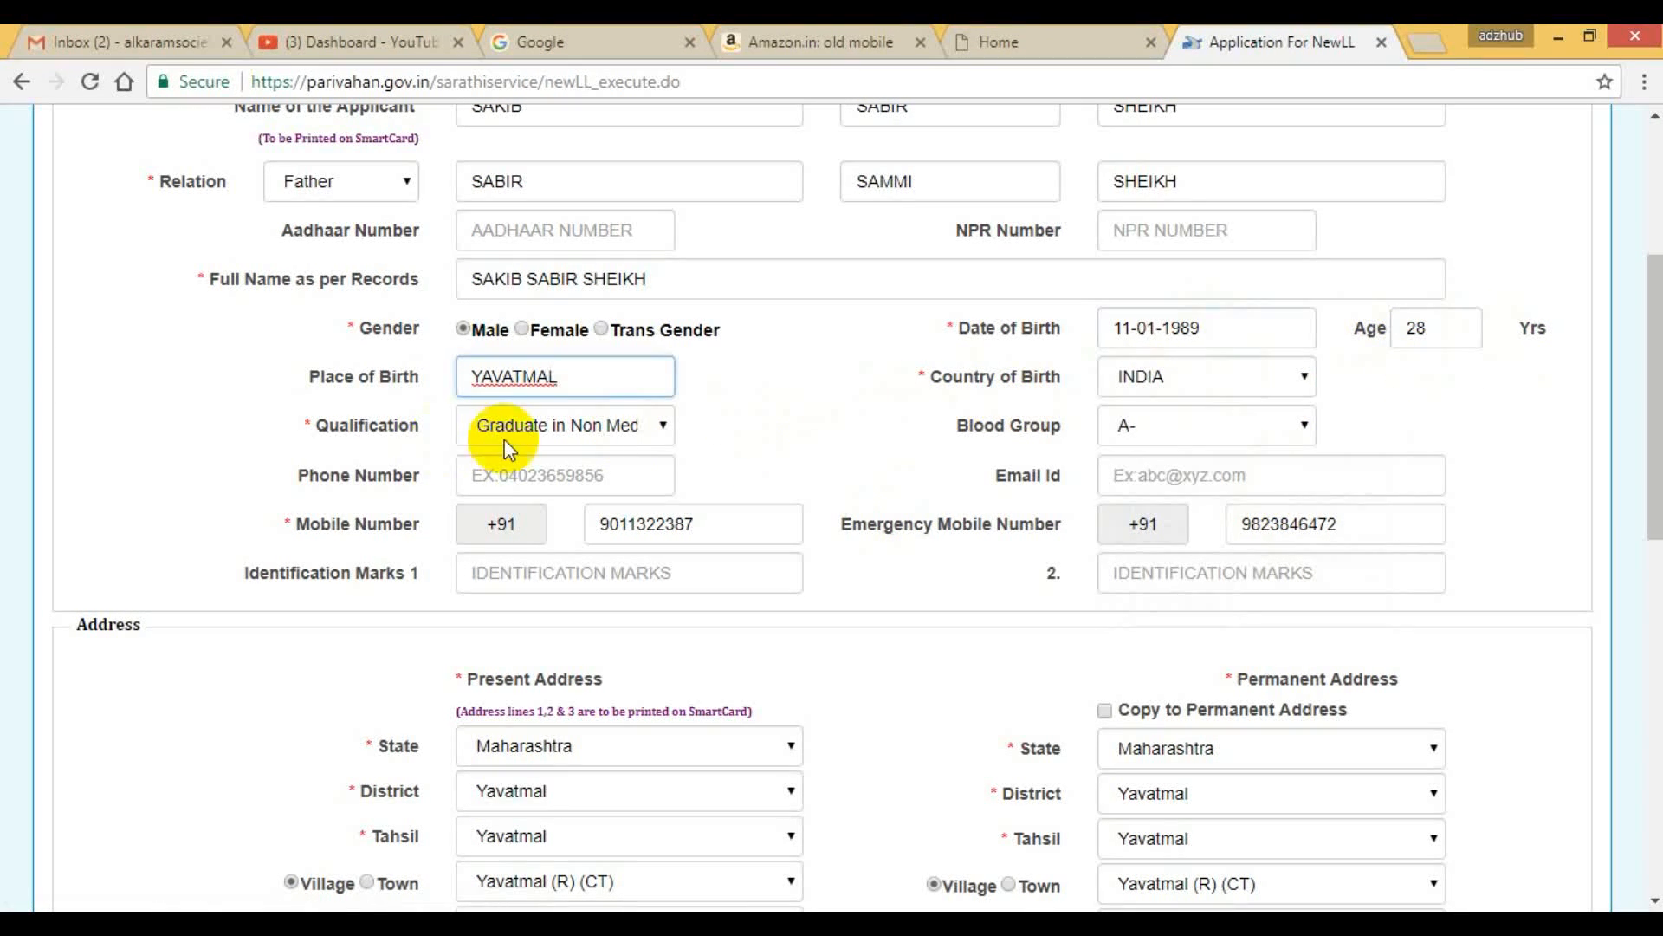
Set the applicant's qualification to Graduate in any Medical Sciences.
left_click(625, 433)
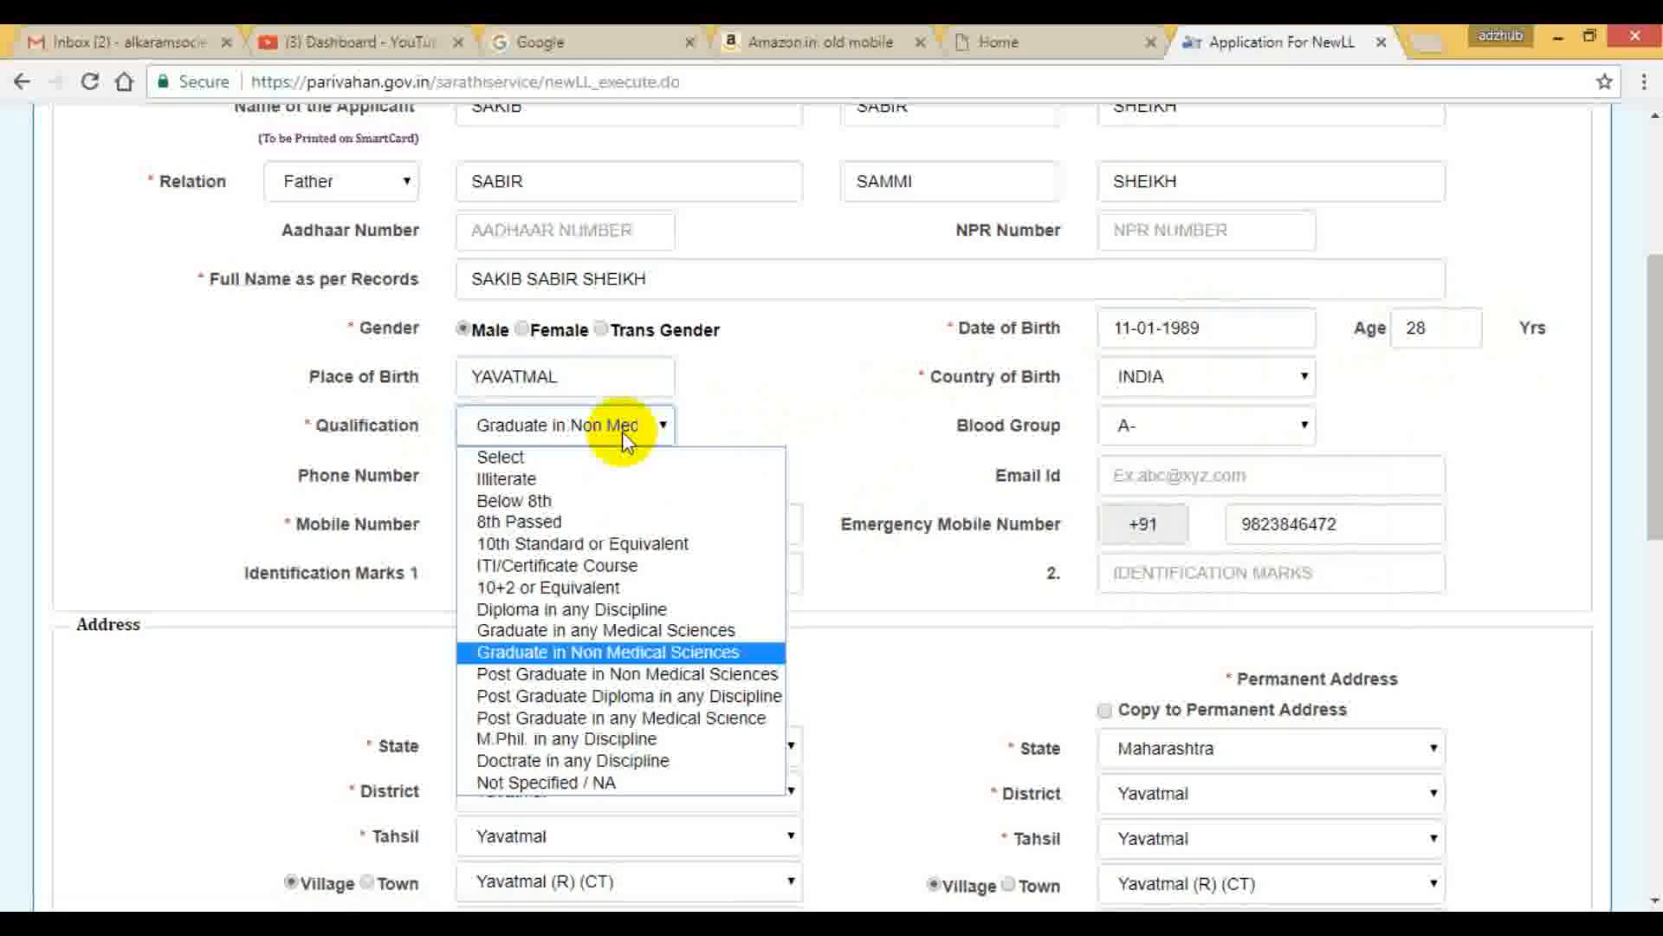
left_click(622, 431)
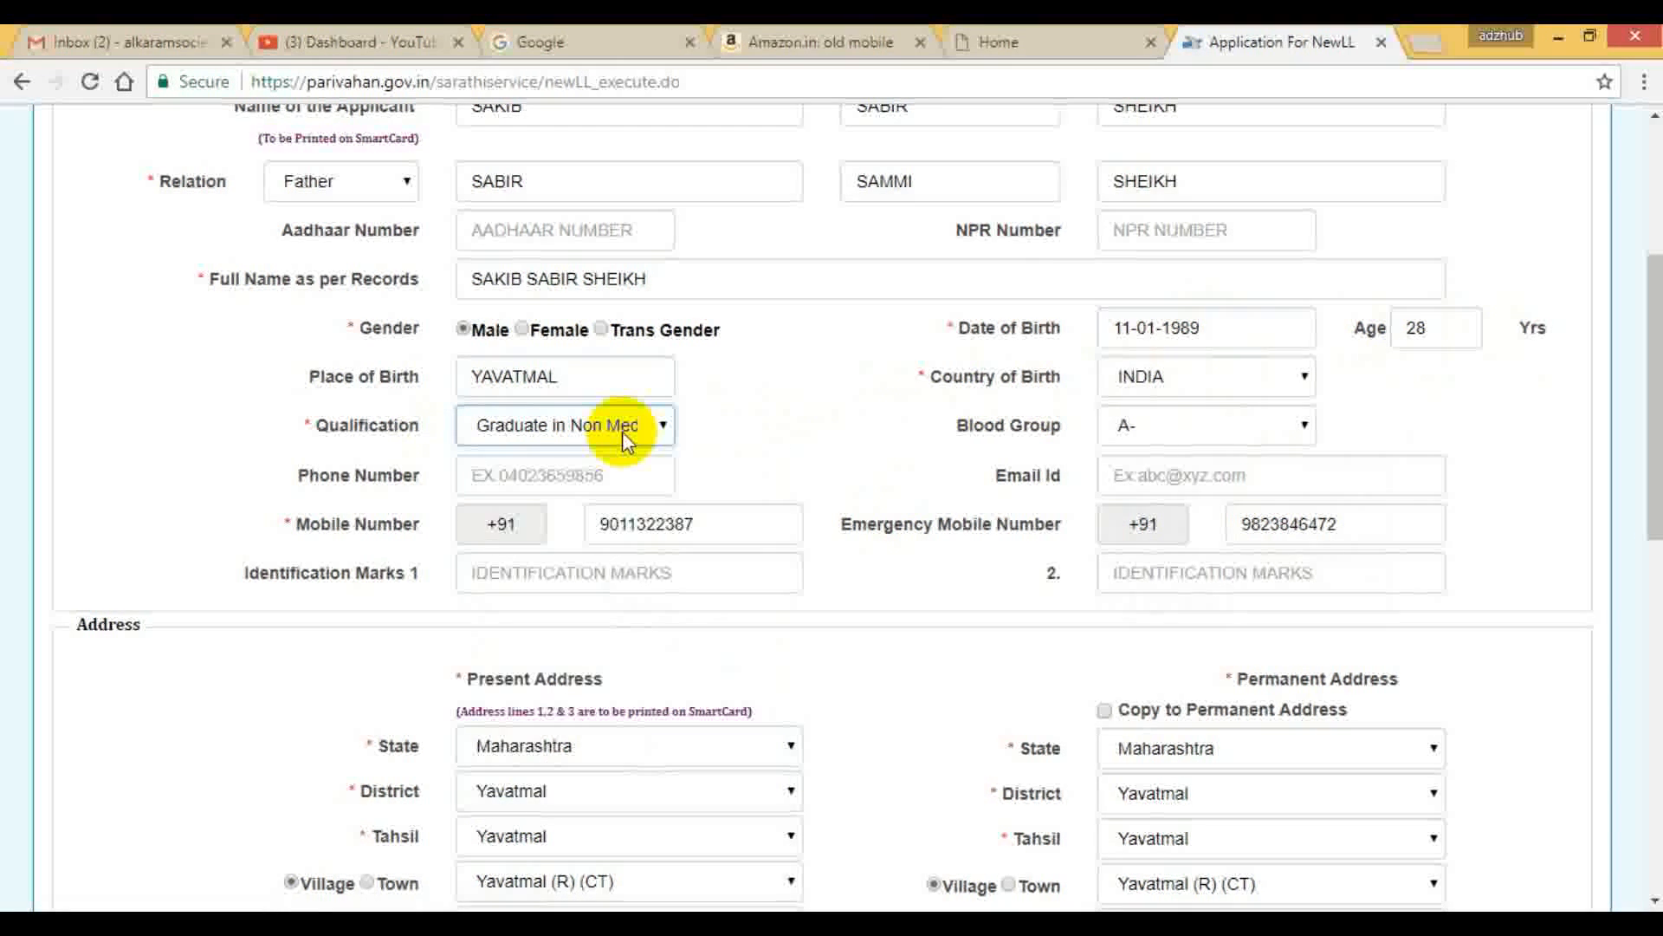
left_click(663, 424)
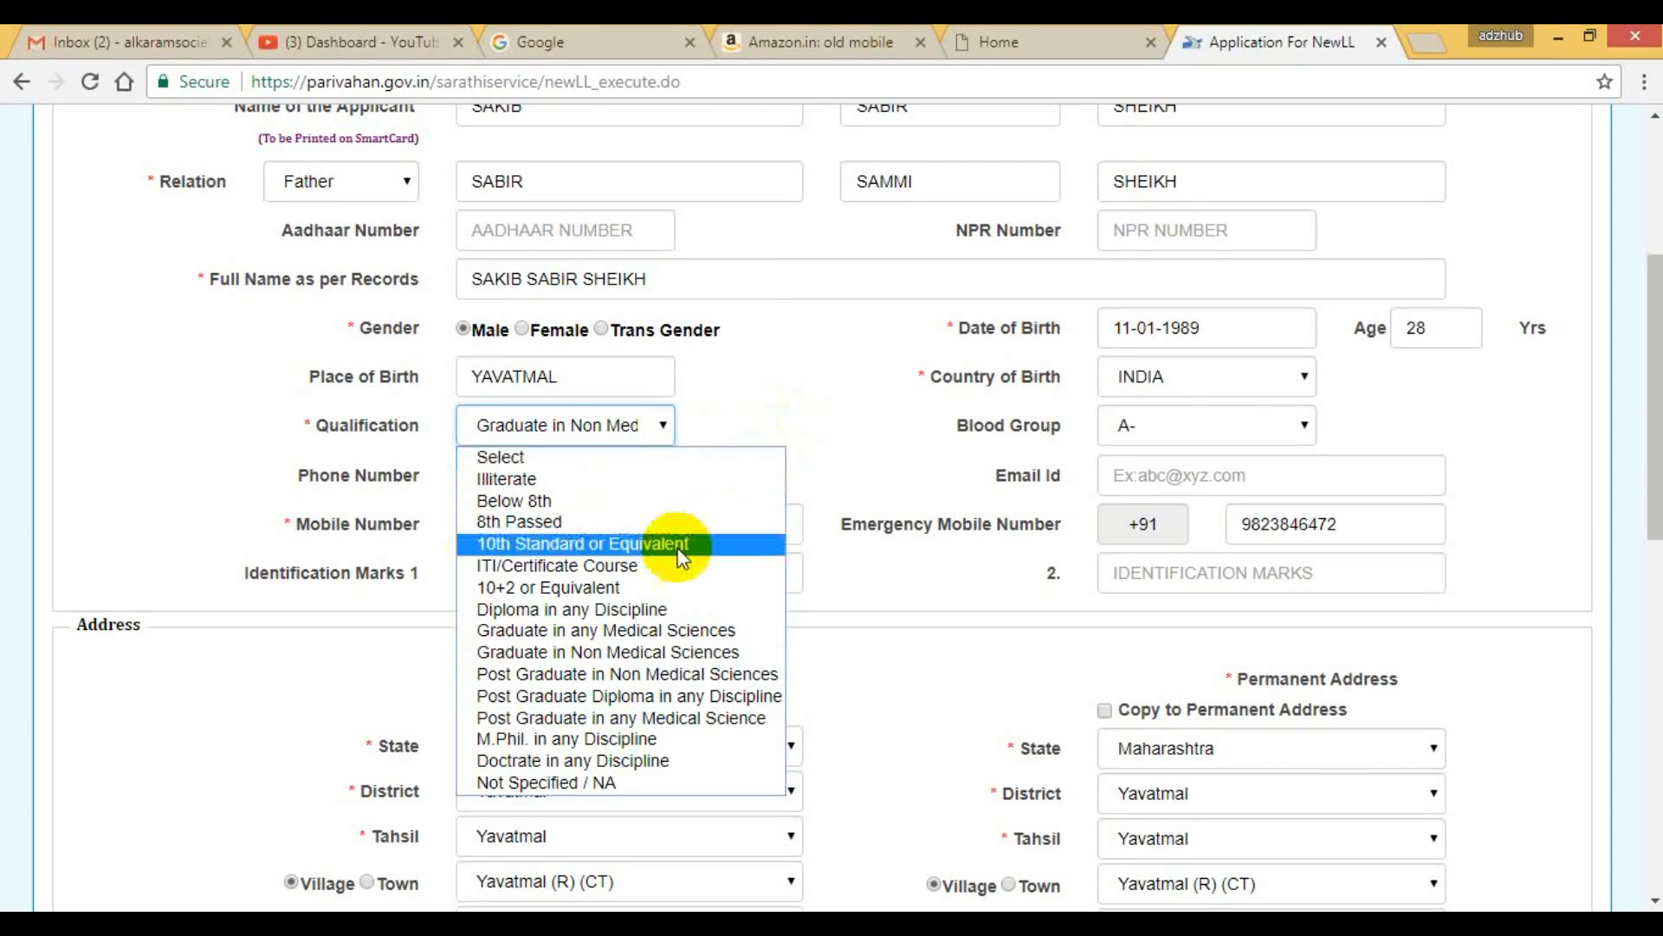
left_click(611, 631)
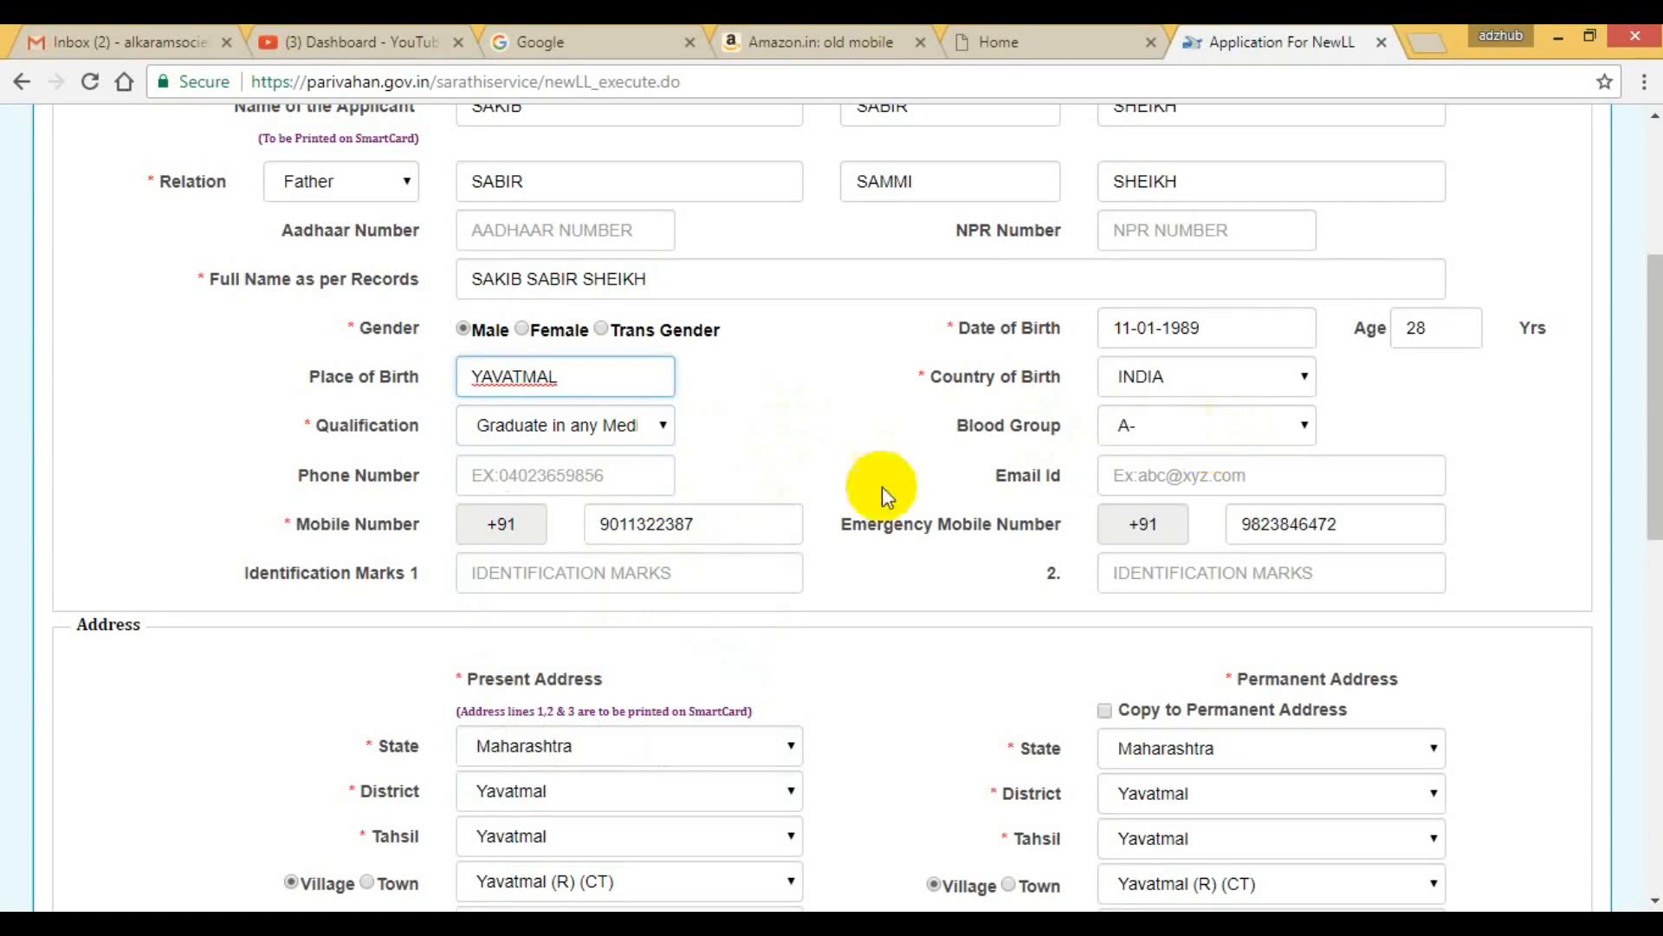
Check the present address section and copy the present address to the permanent address.
scroll(864, 492, "down", 4)
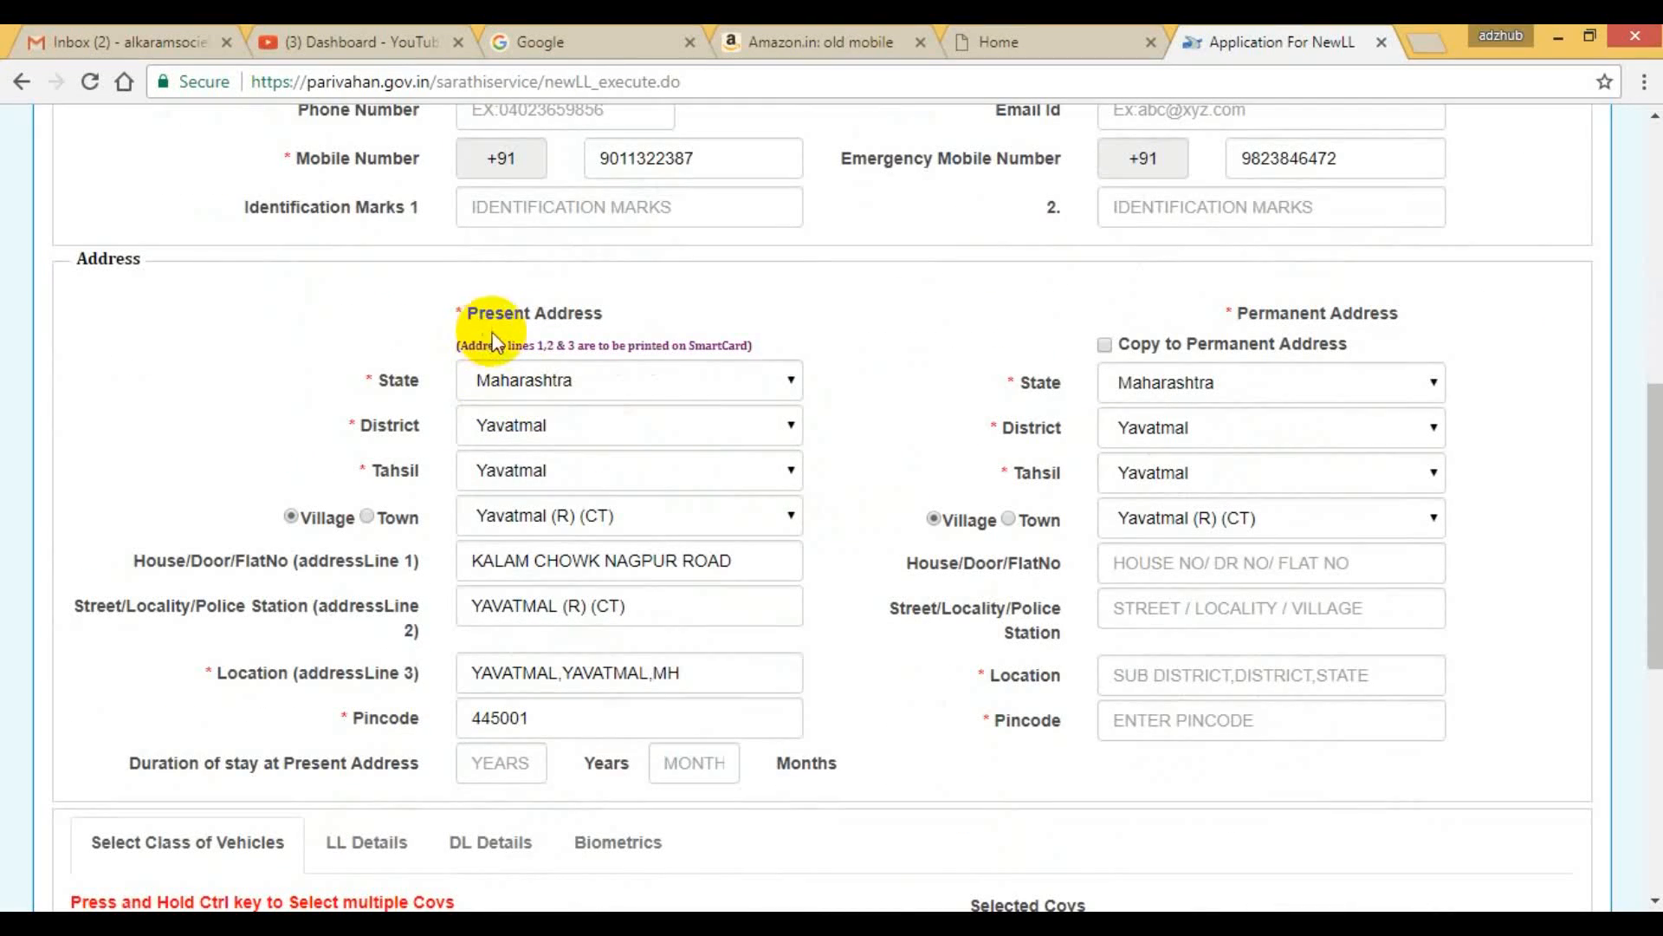
scroll(641, 424, "down", 3)
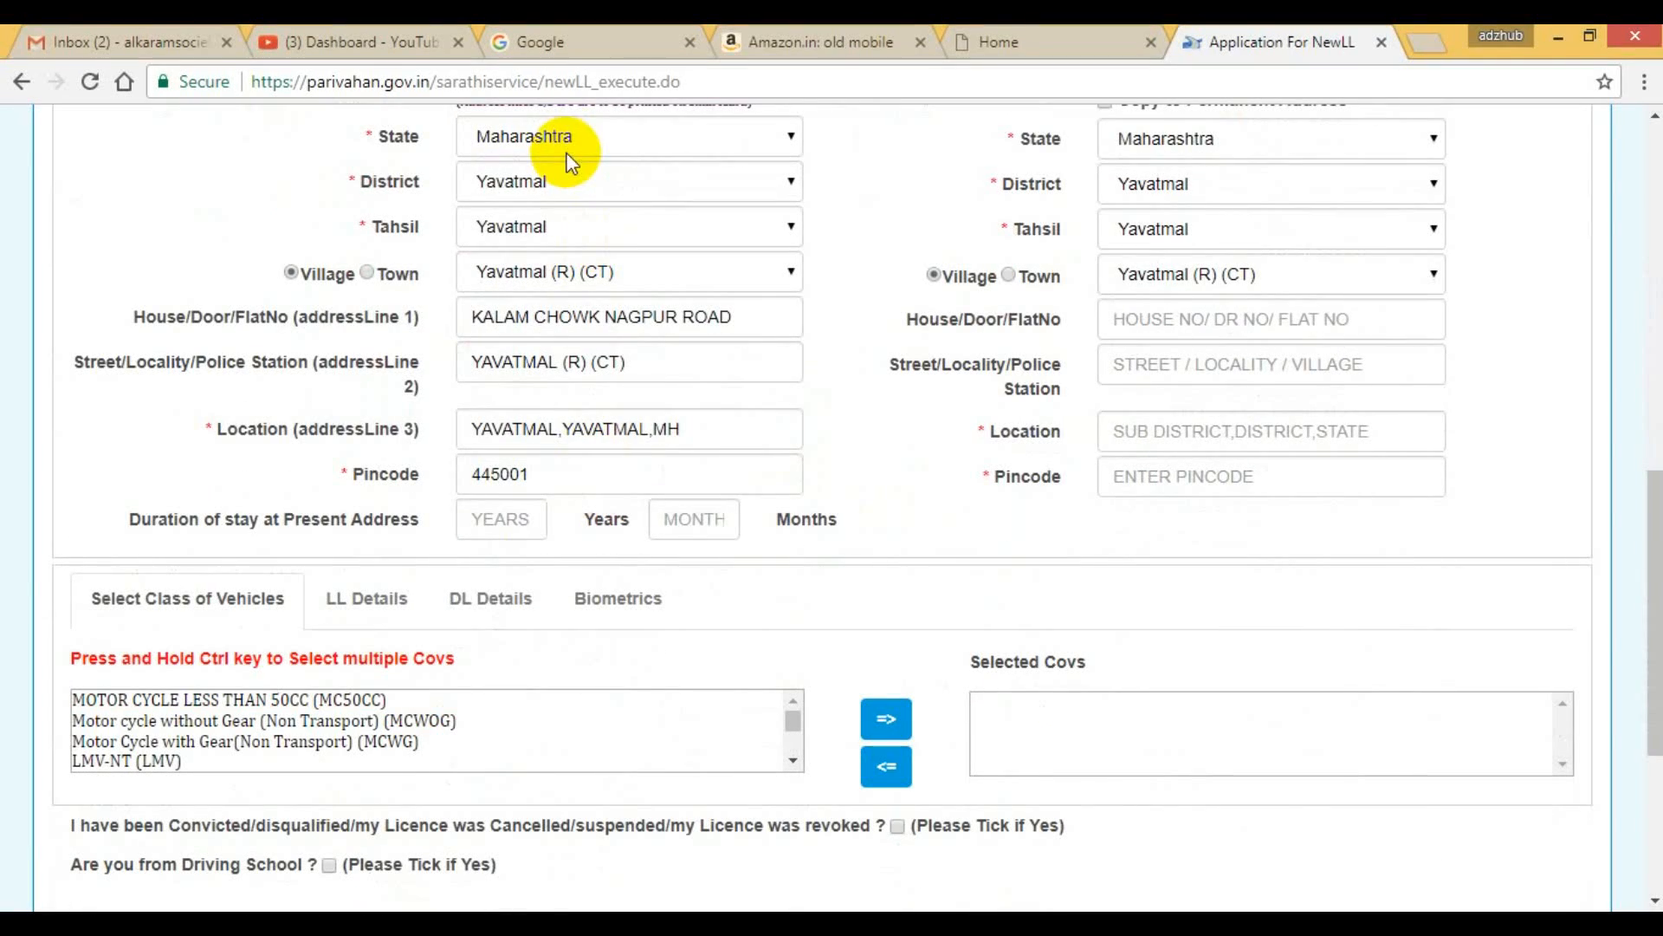
left_click(761, 179)
left_click(760, 171)
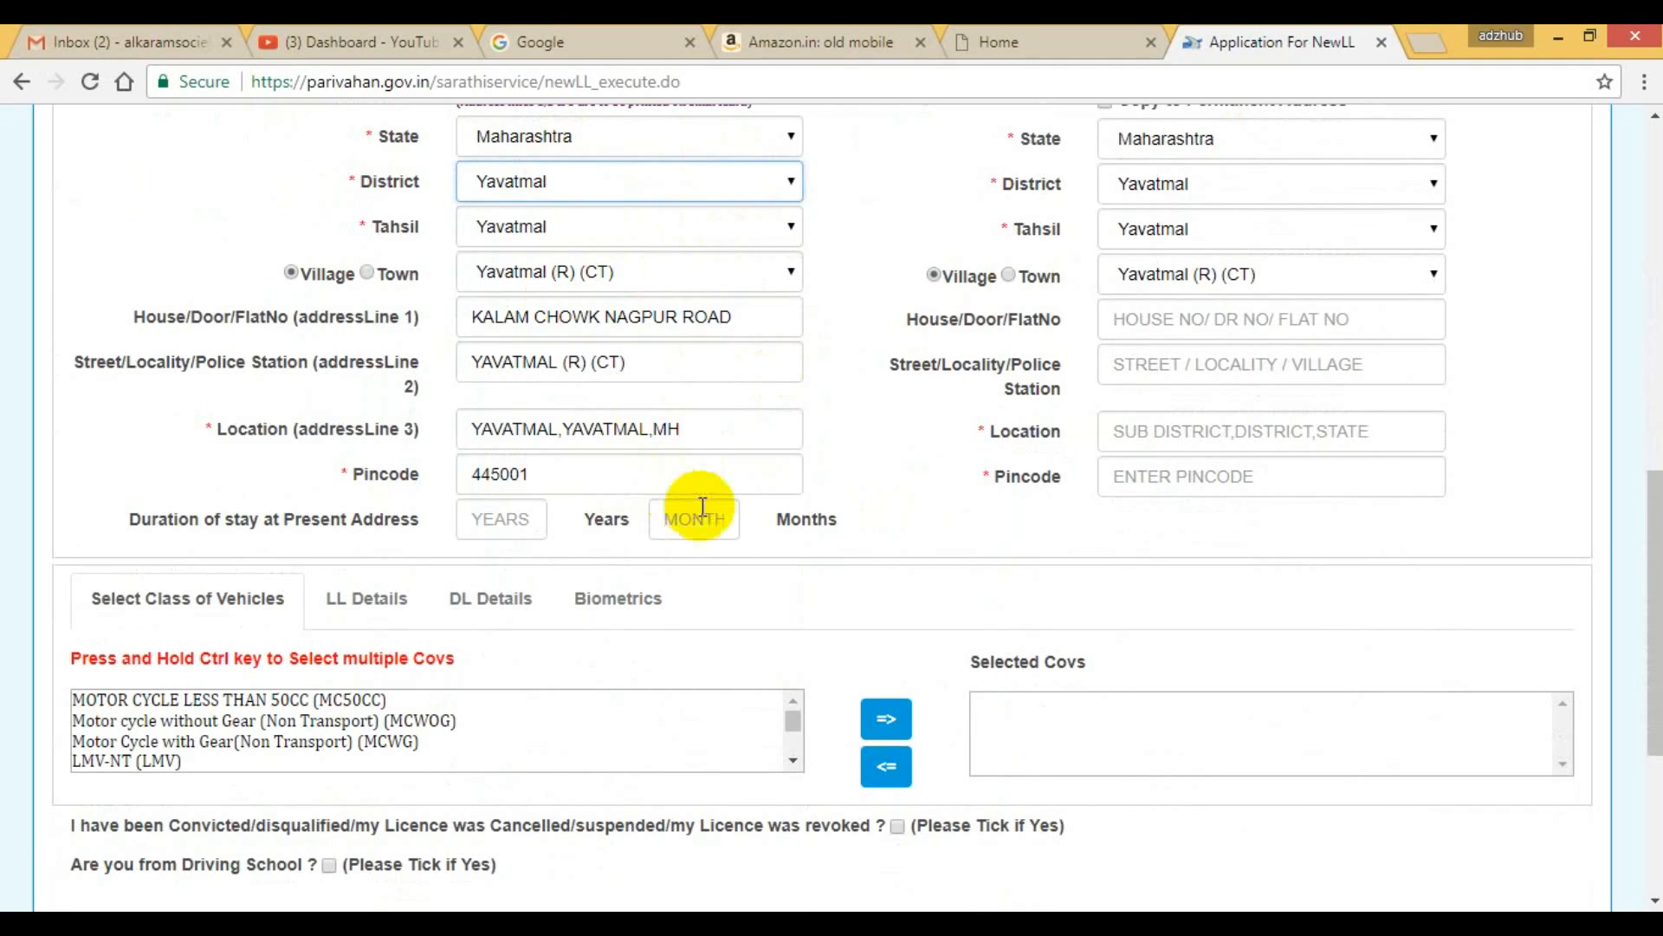
scroll(701, 507, "up", 3)
left_click(1104, 345)
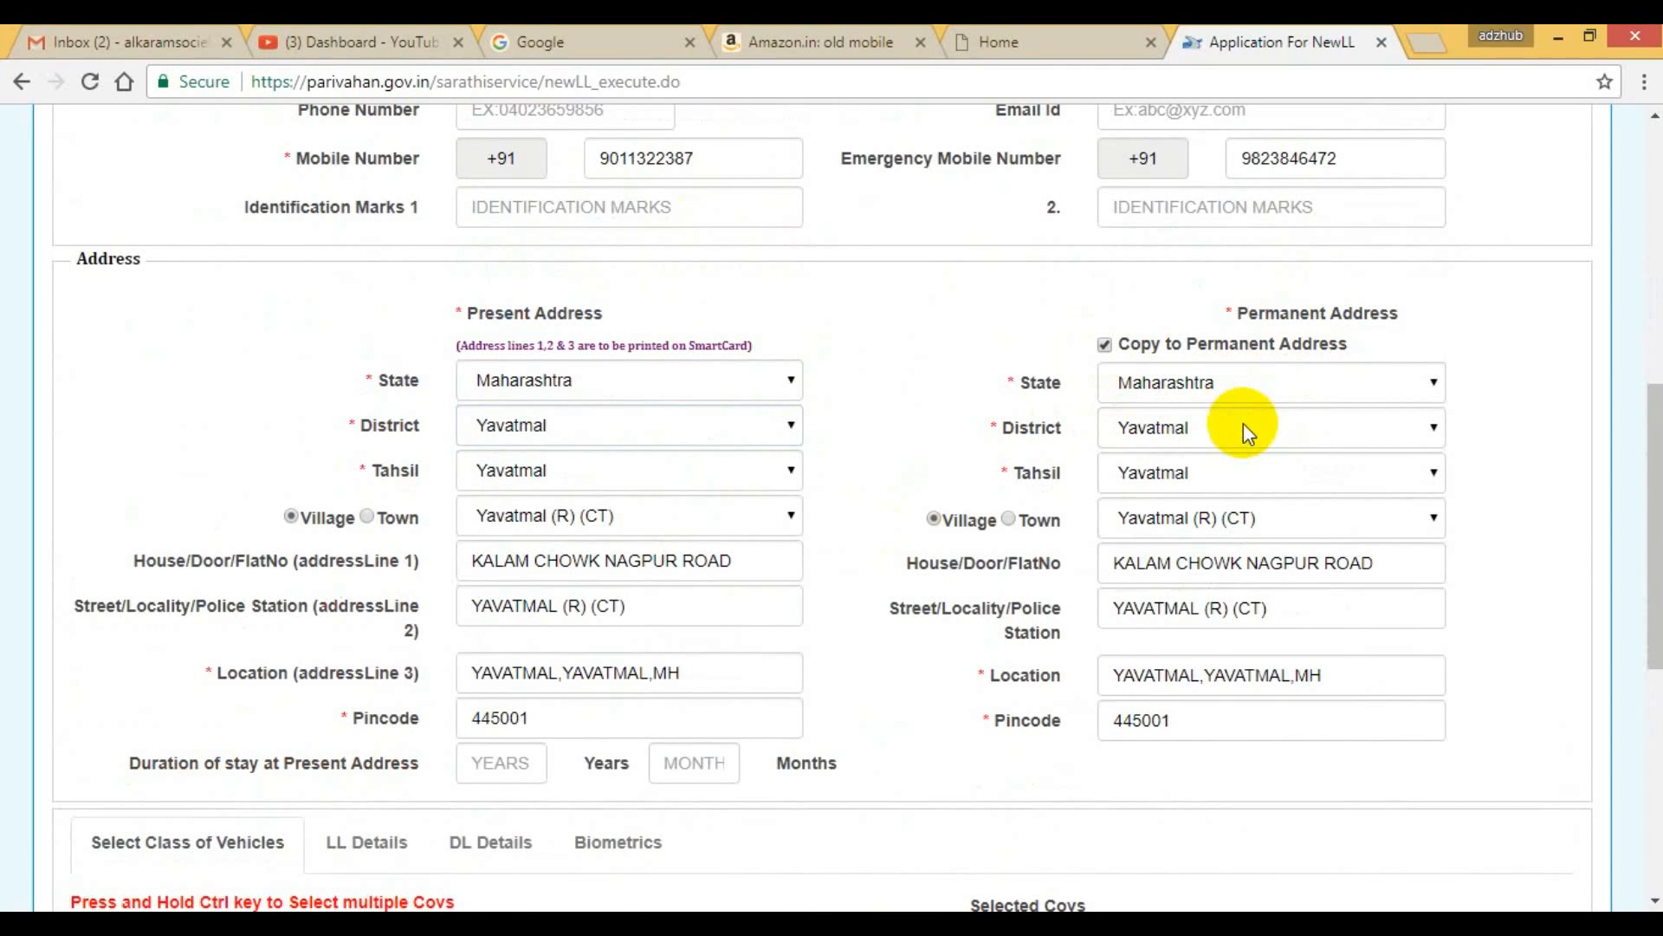
Add Motor cycle without Gear (Non Transport) (MCWOG) and LMV-NT (LMV) to the selected classes of vehicles.
scroll(1239, 582, "down", 3)
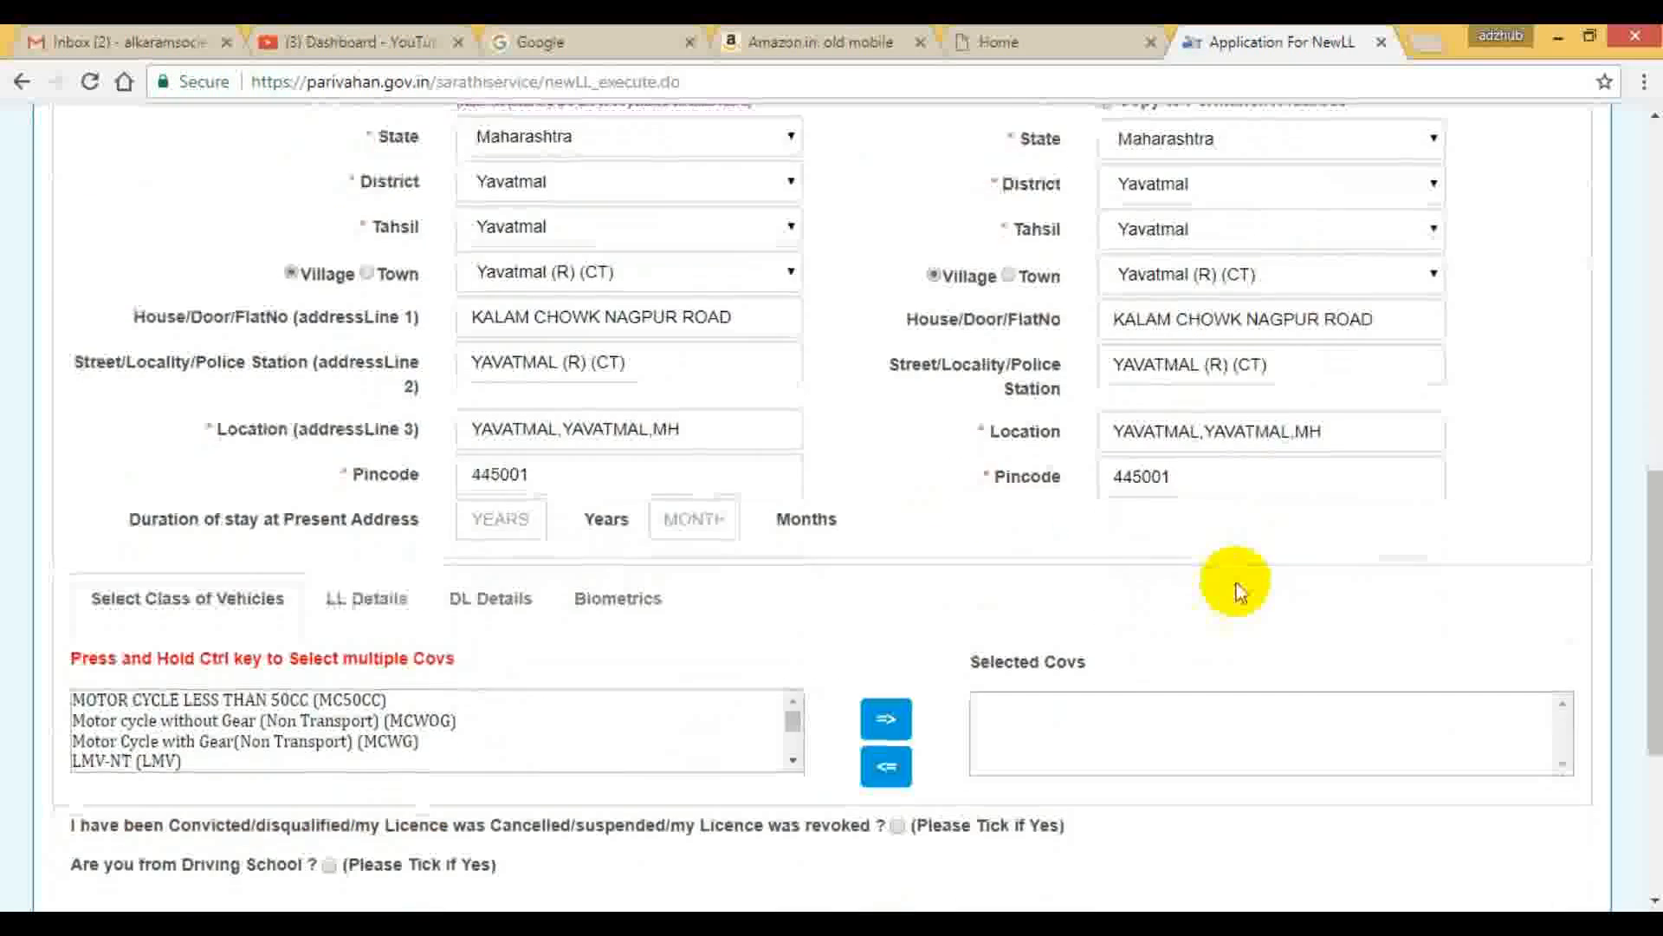
scroll(1177, 598, "down", 1)
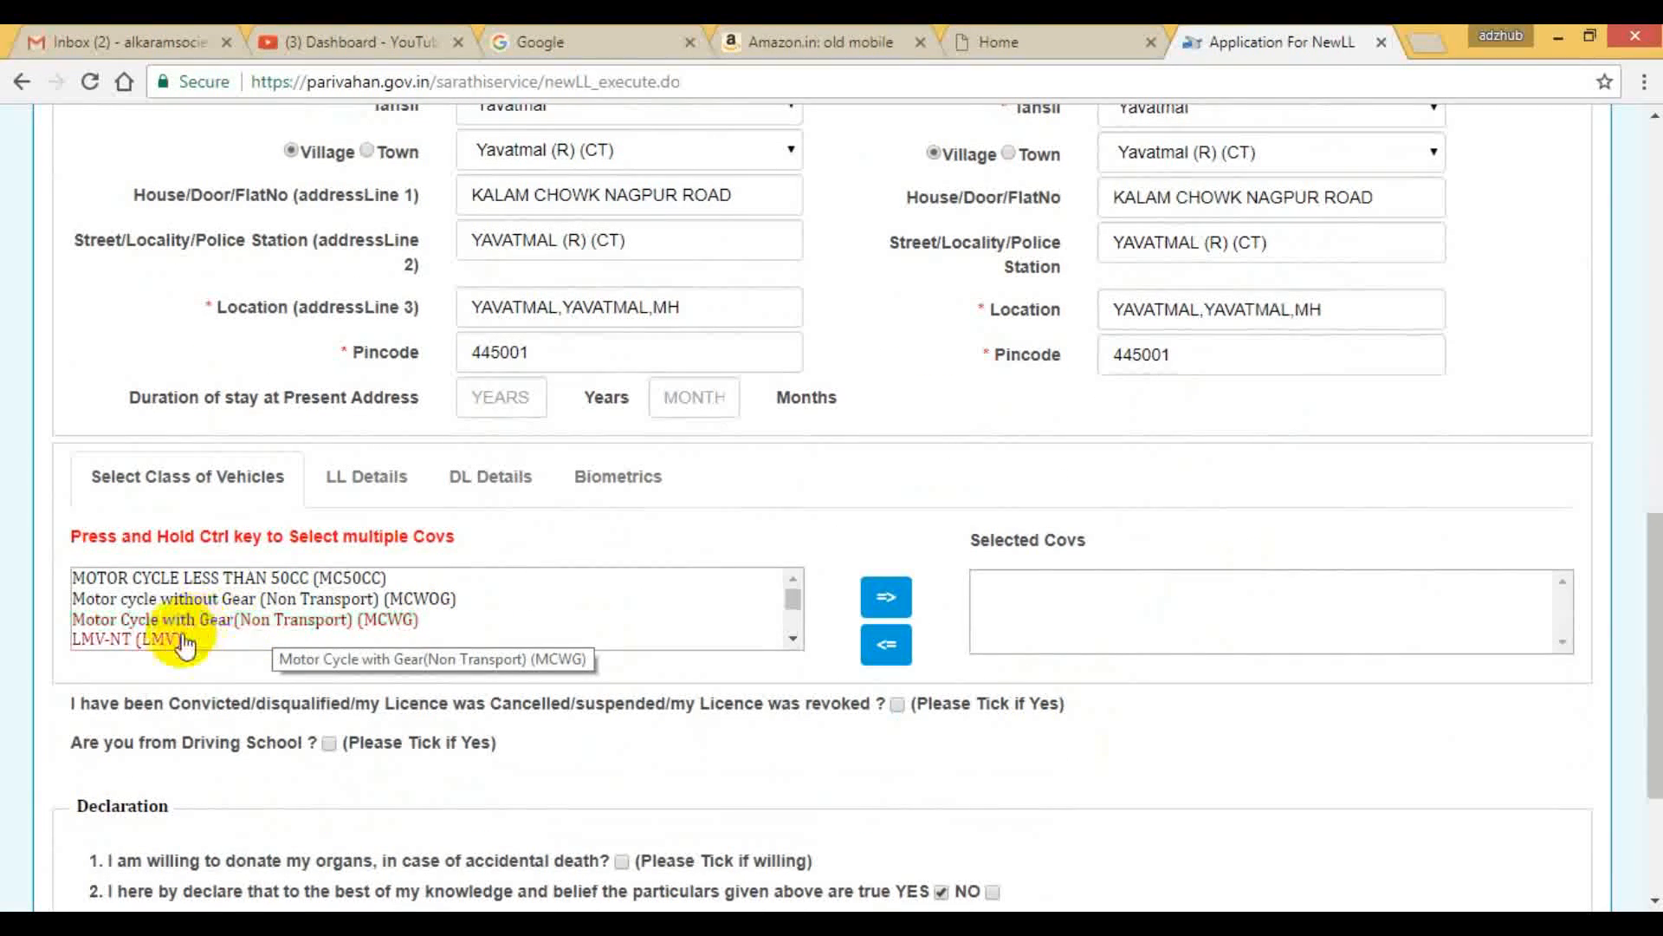
left_click(217, 600)
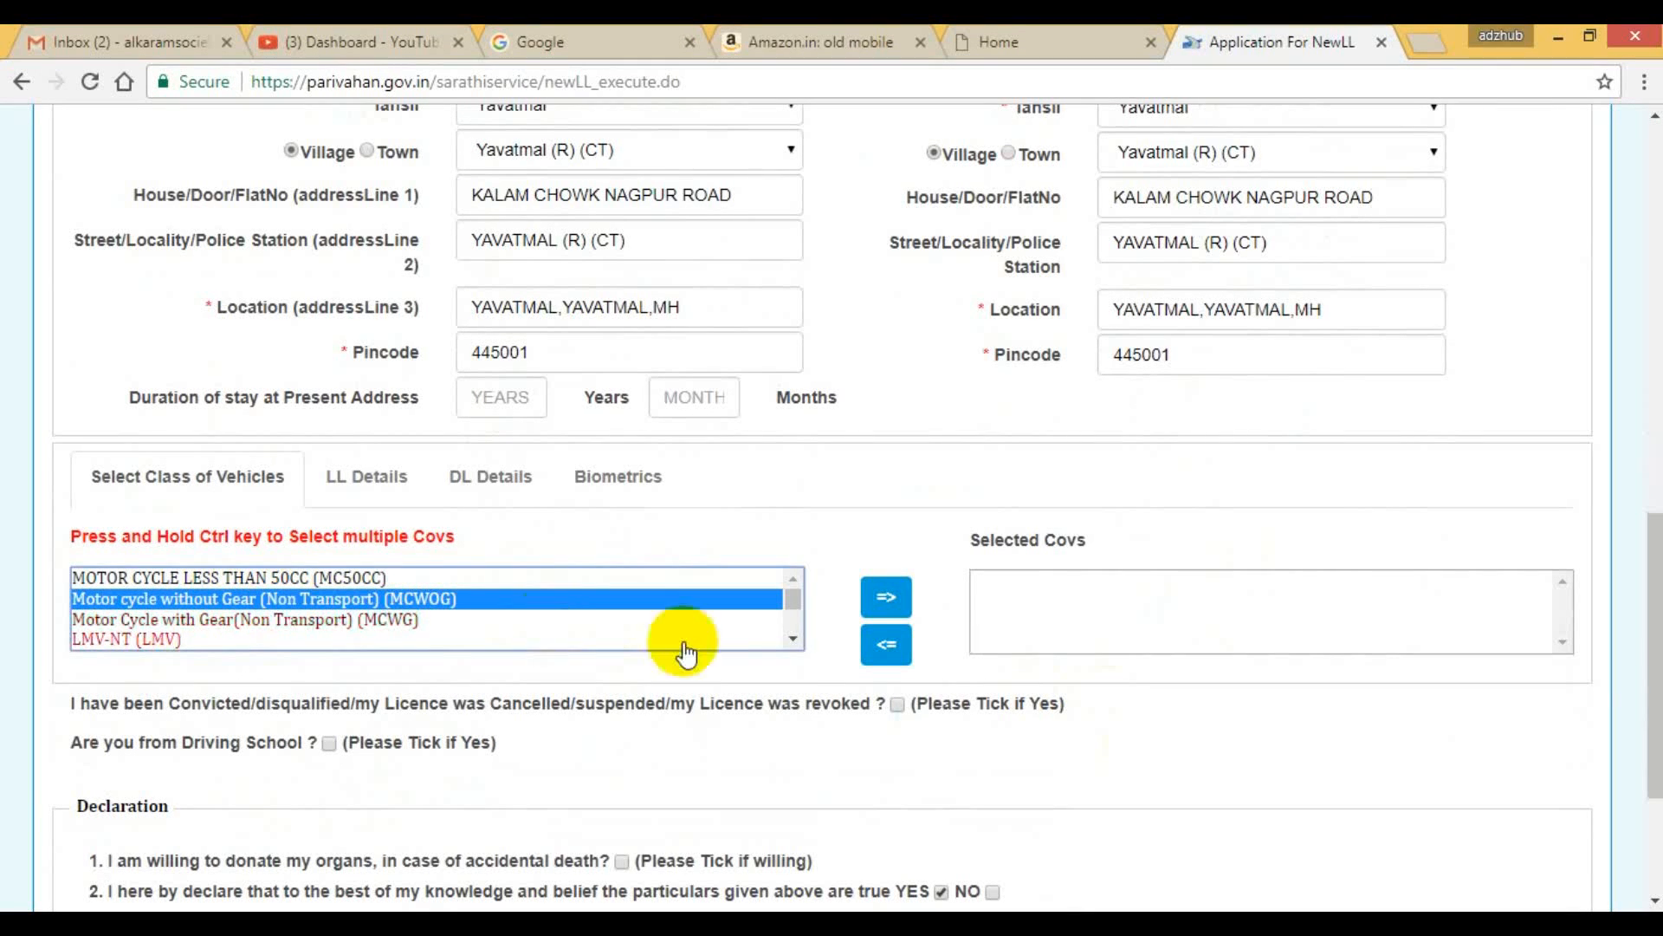
left_click(886, 597)
left_click(177, 619)
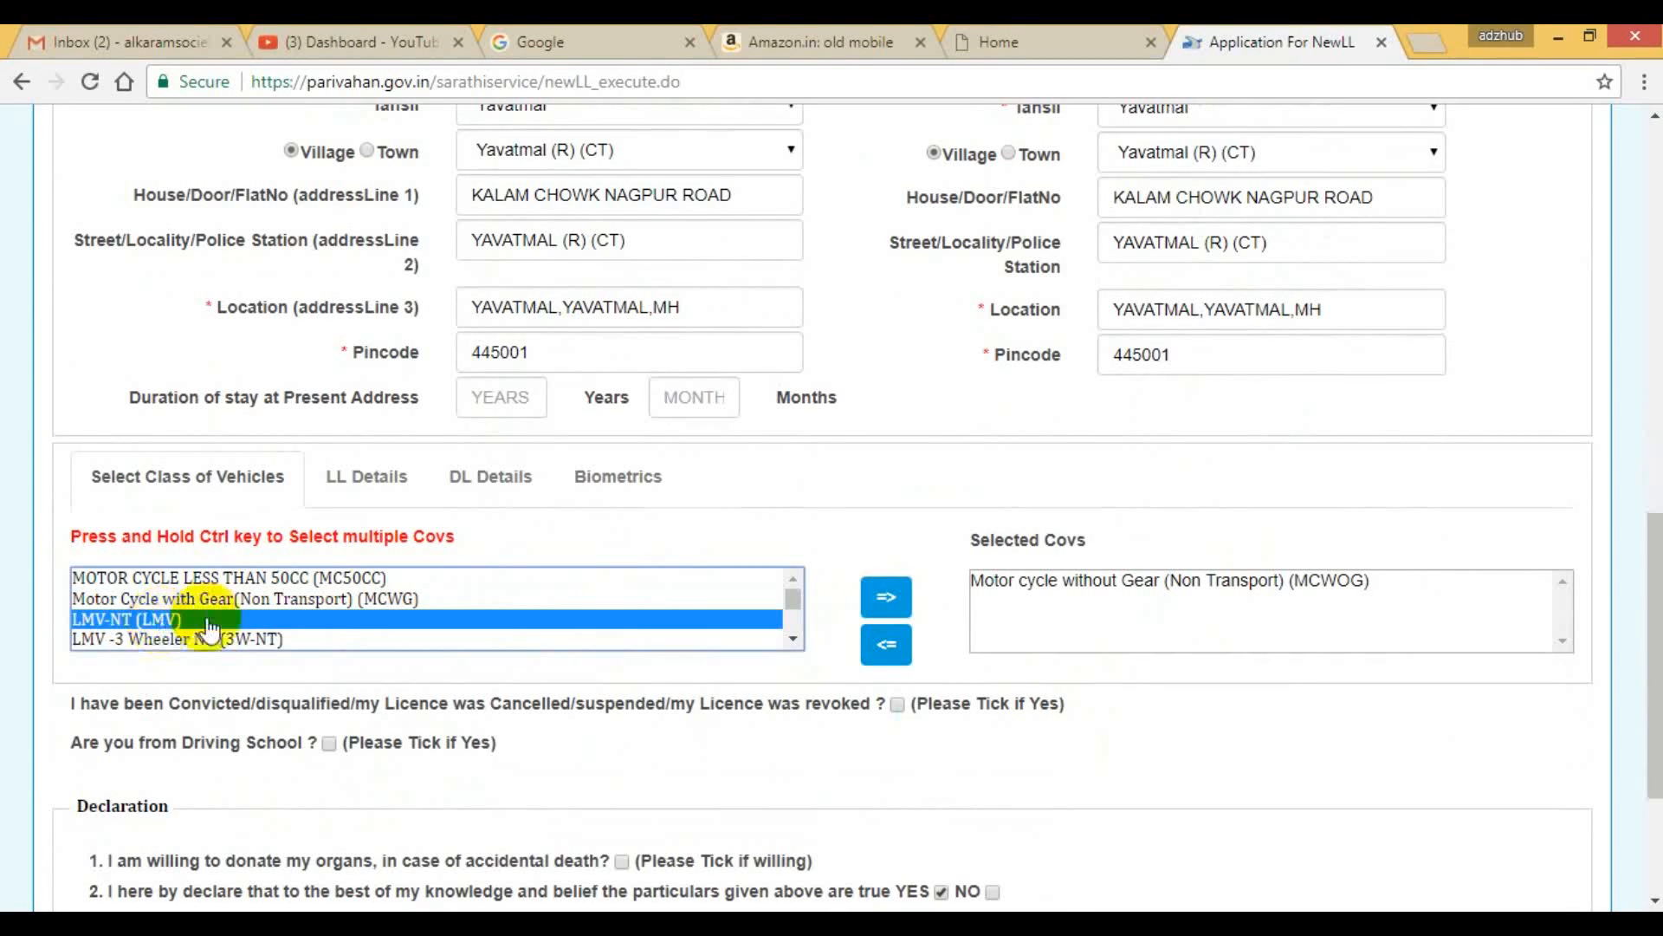
left_click(885, 598)
scroll(1154, 583, "down", 3)
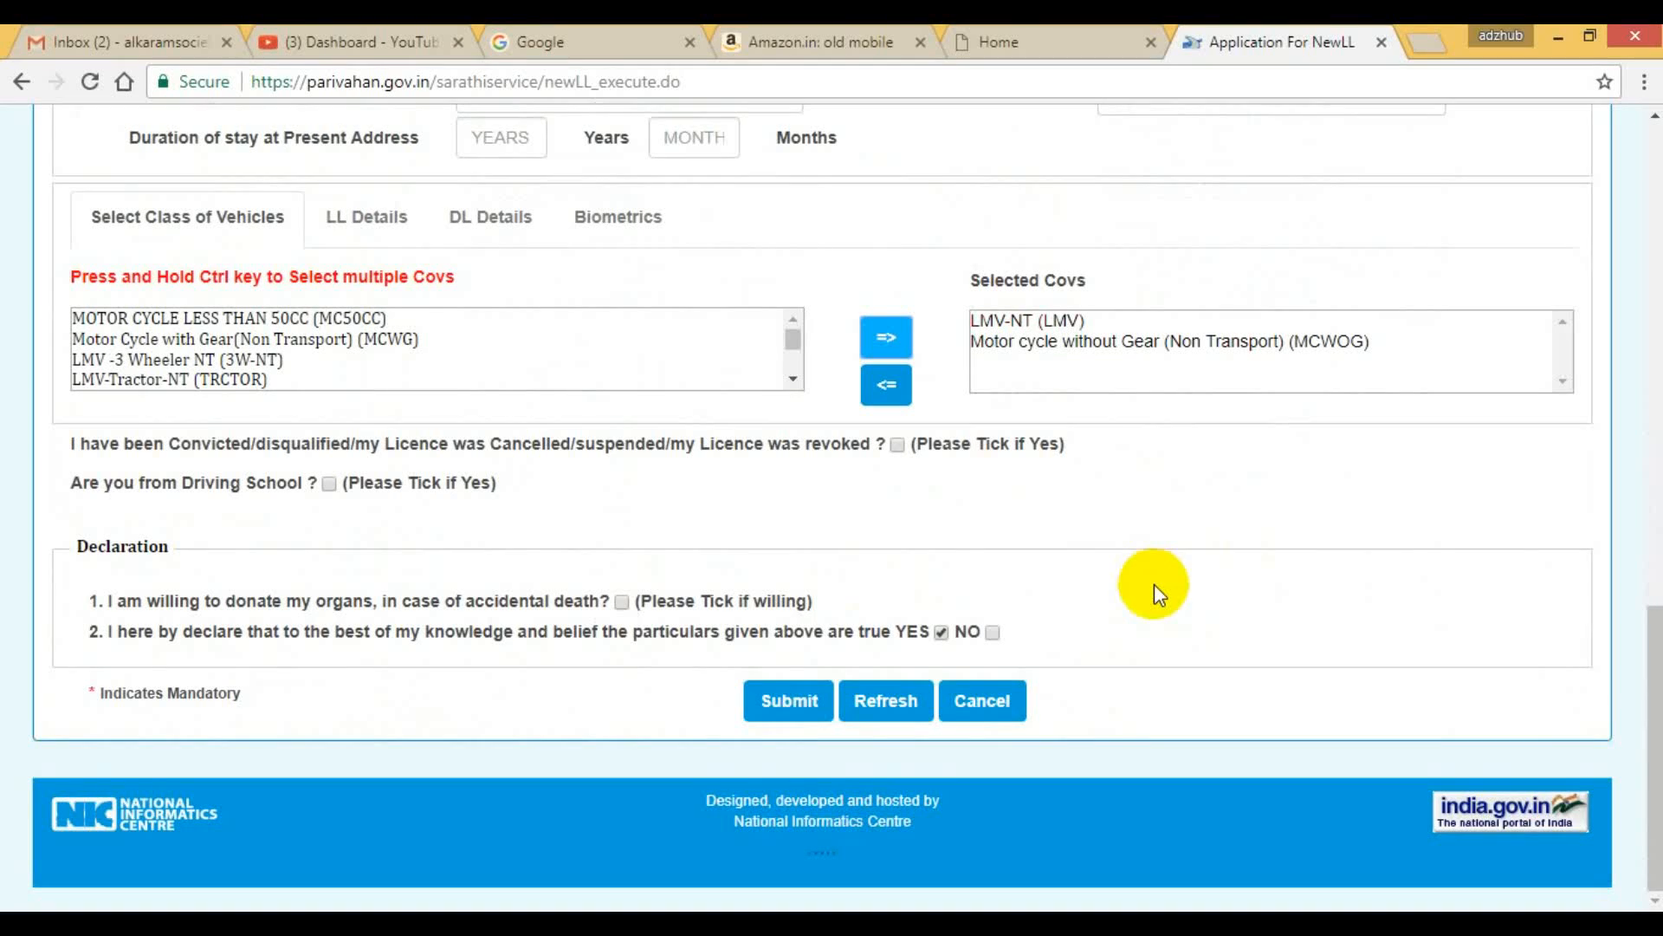
Submit the learner's licence application and confirm the submission of the data.
left_click(773, 703)
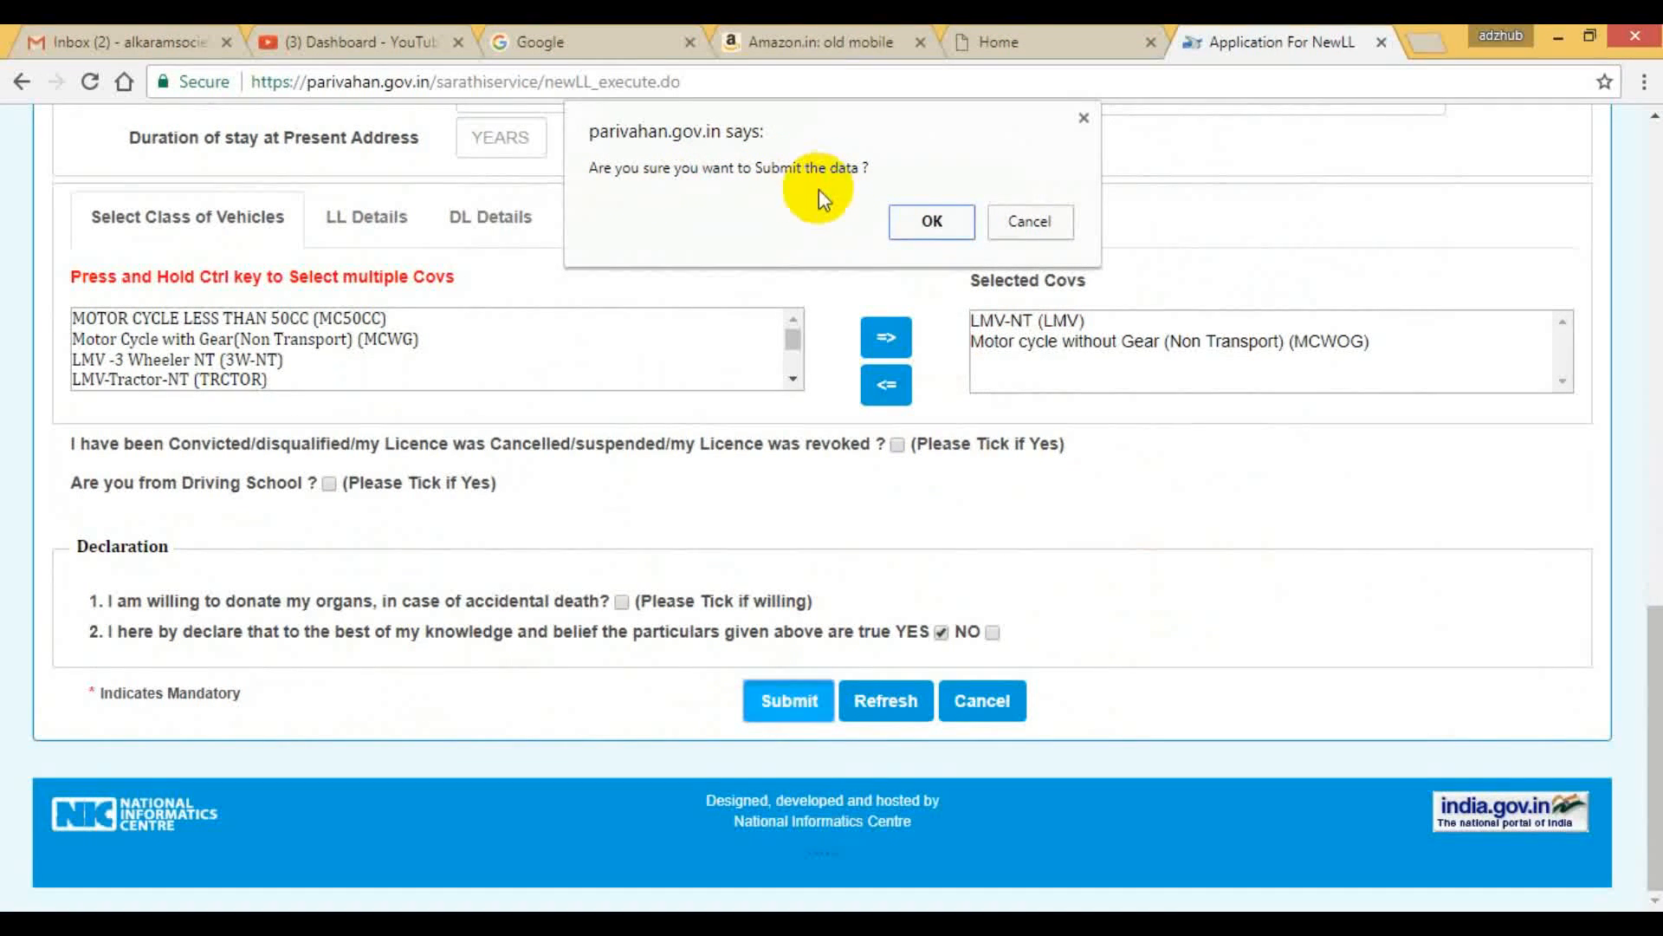
left_click(920, 222)
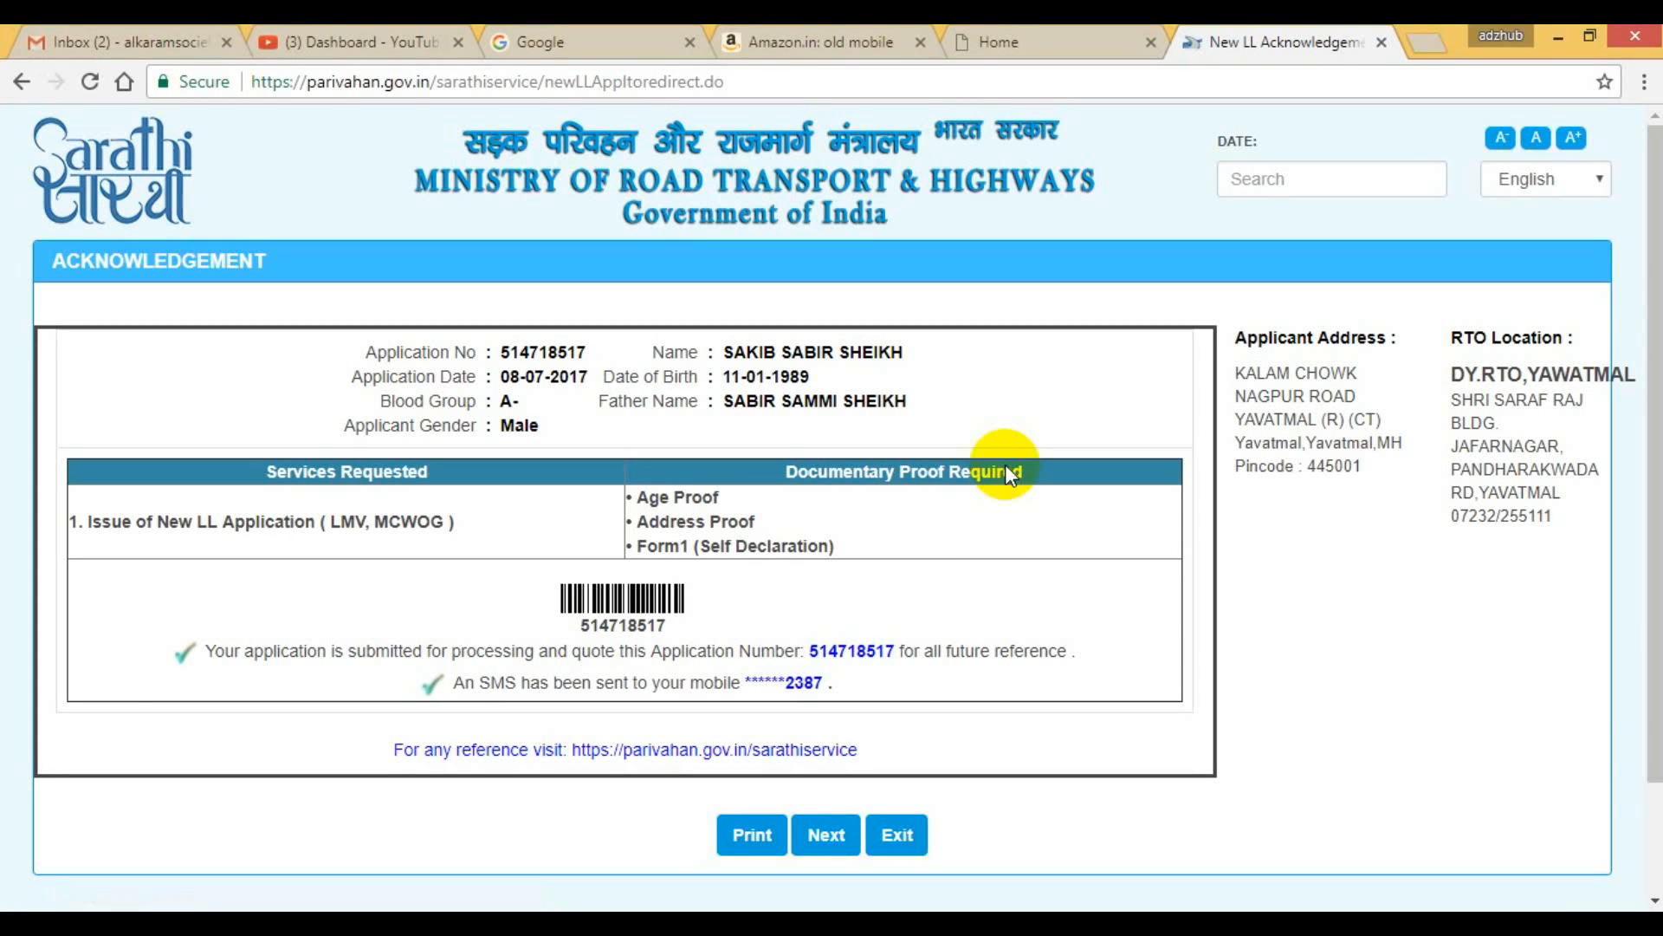
Save the acknowledgement as a PDF named New LL Acknowledgement on the Desktop.
scroll(986, 571, "down", 1)
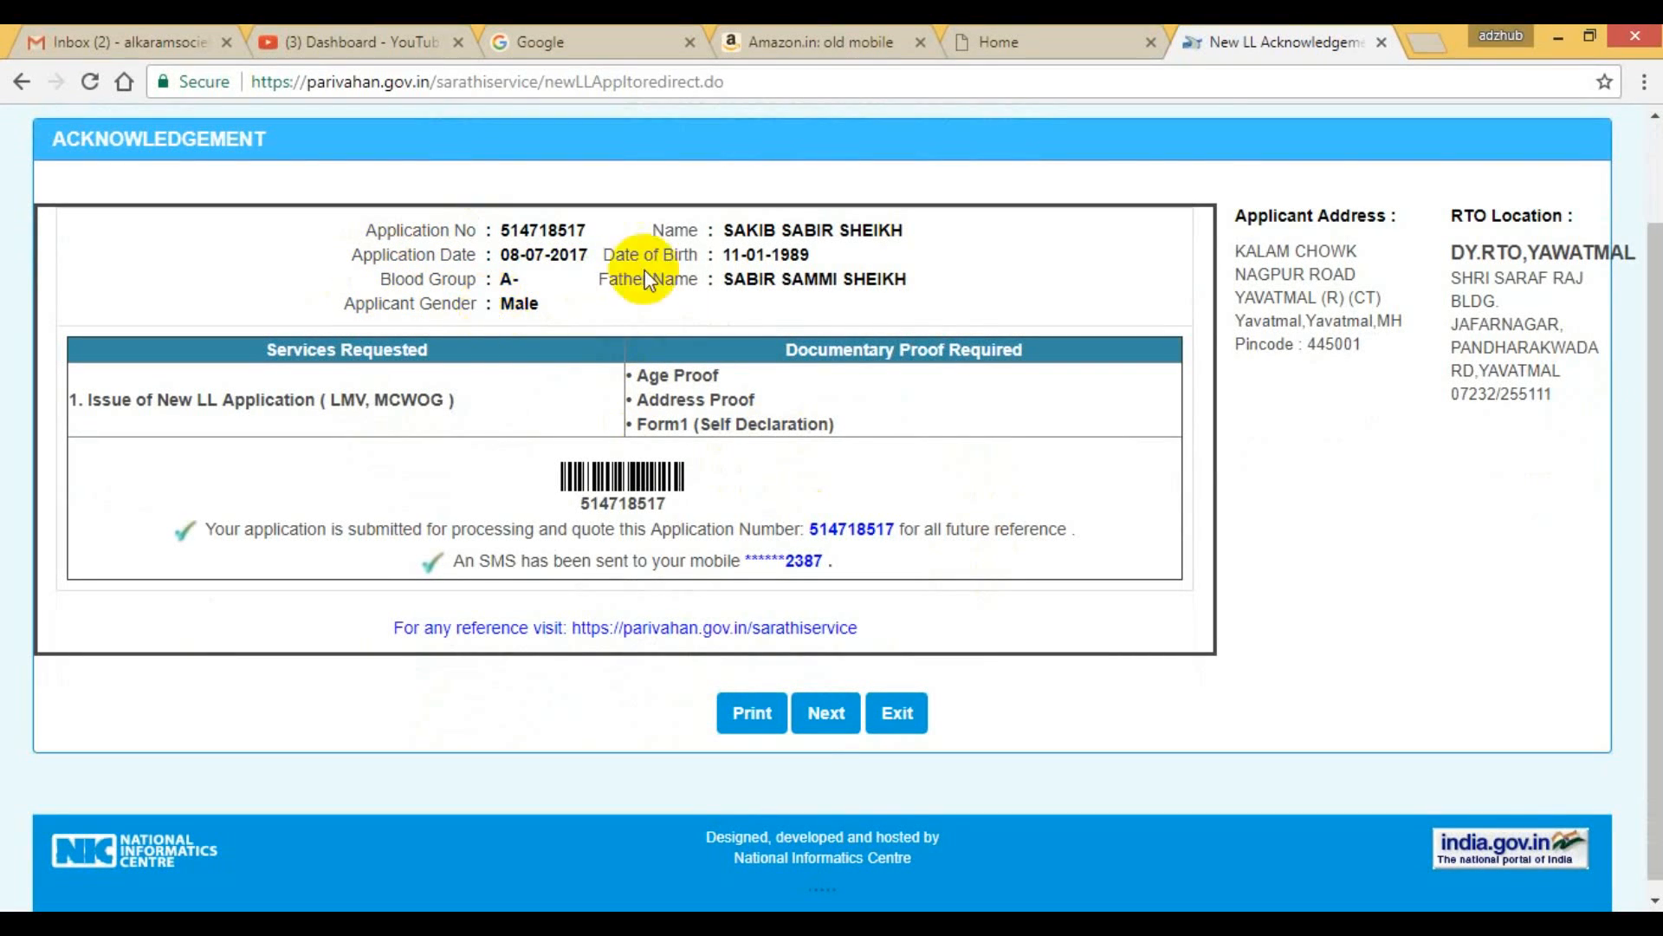
left_click(747, 716)
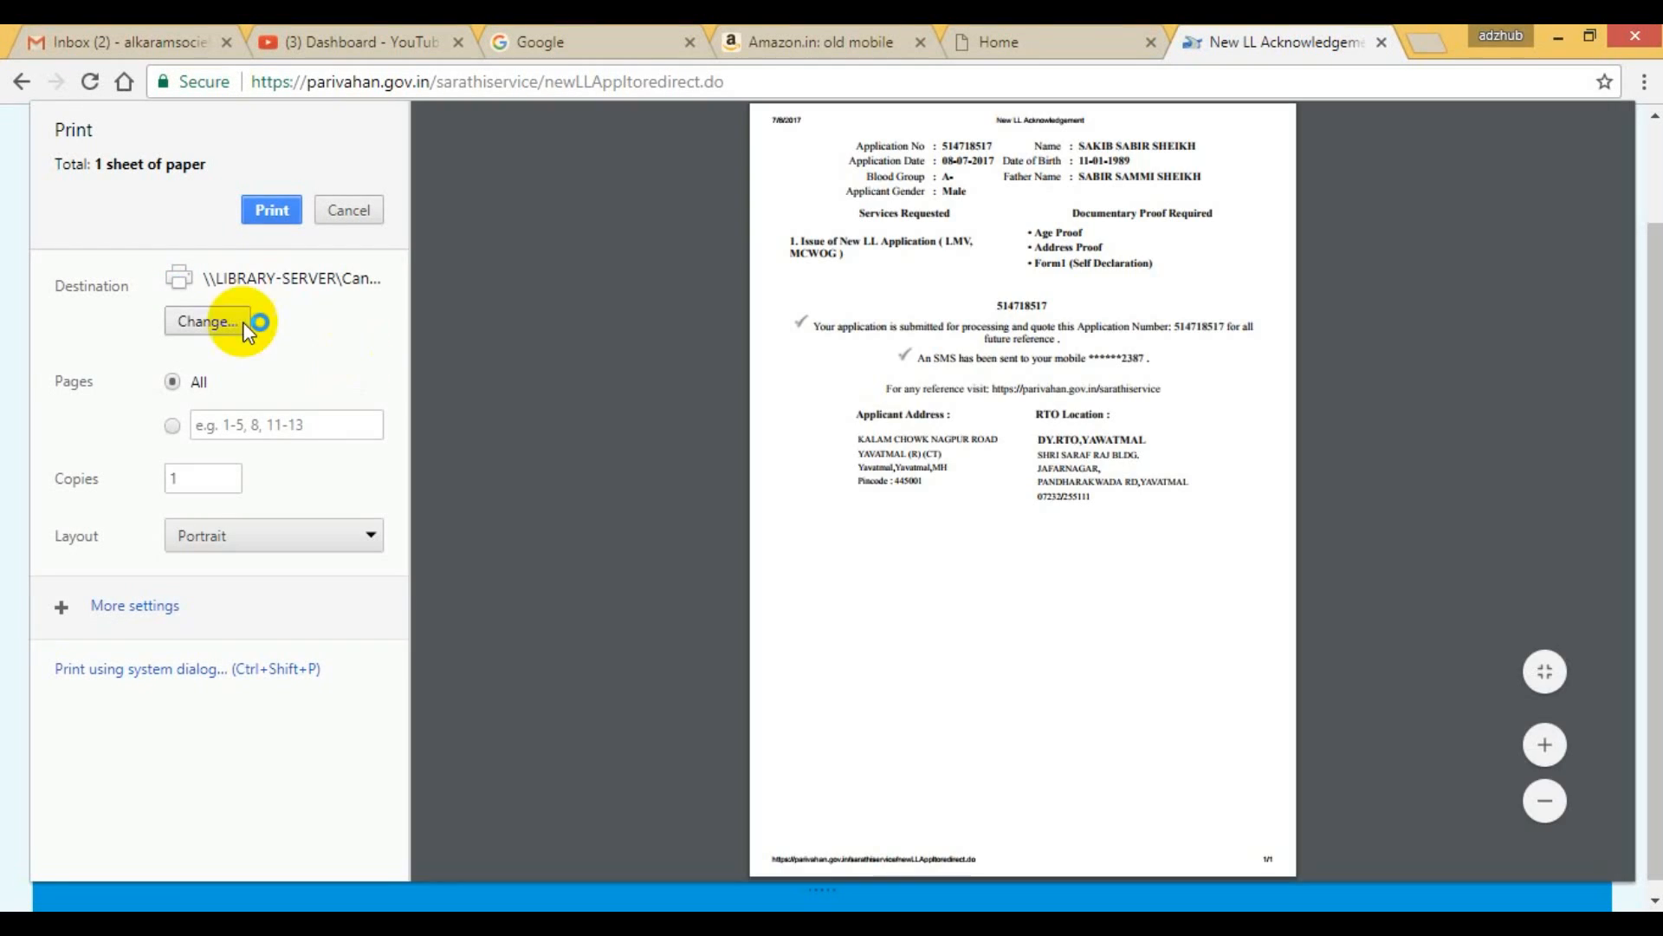
left_click(247, 327)
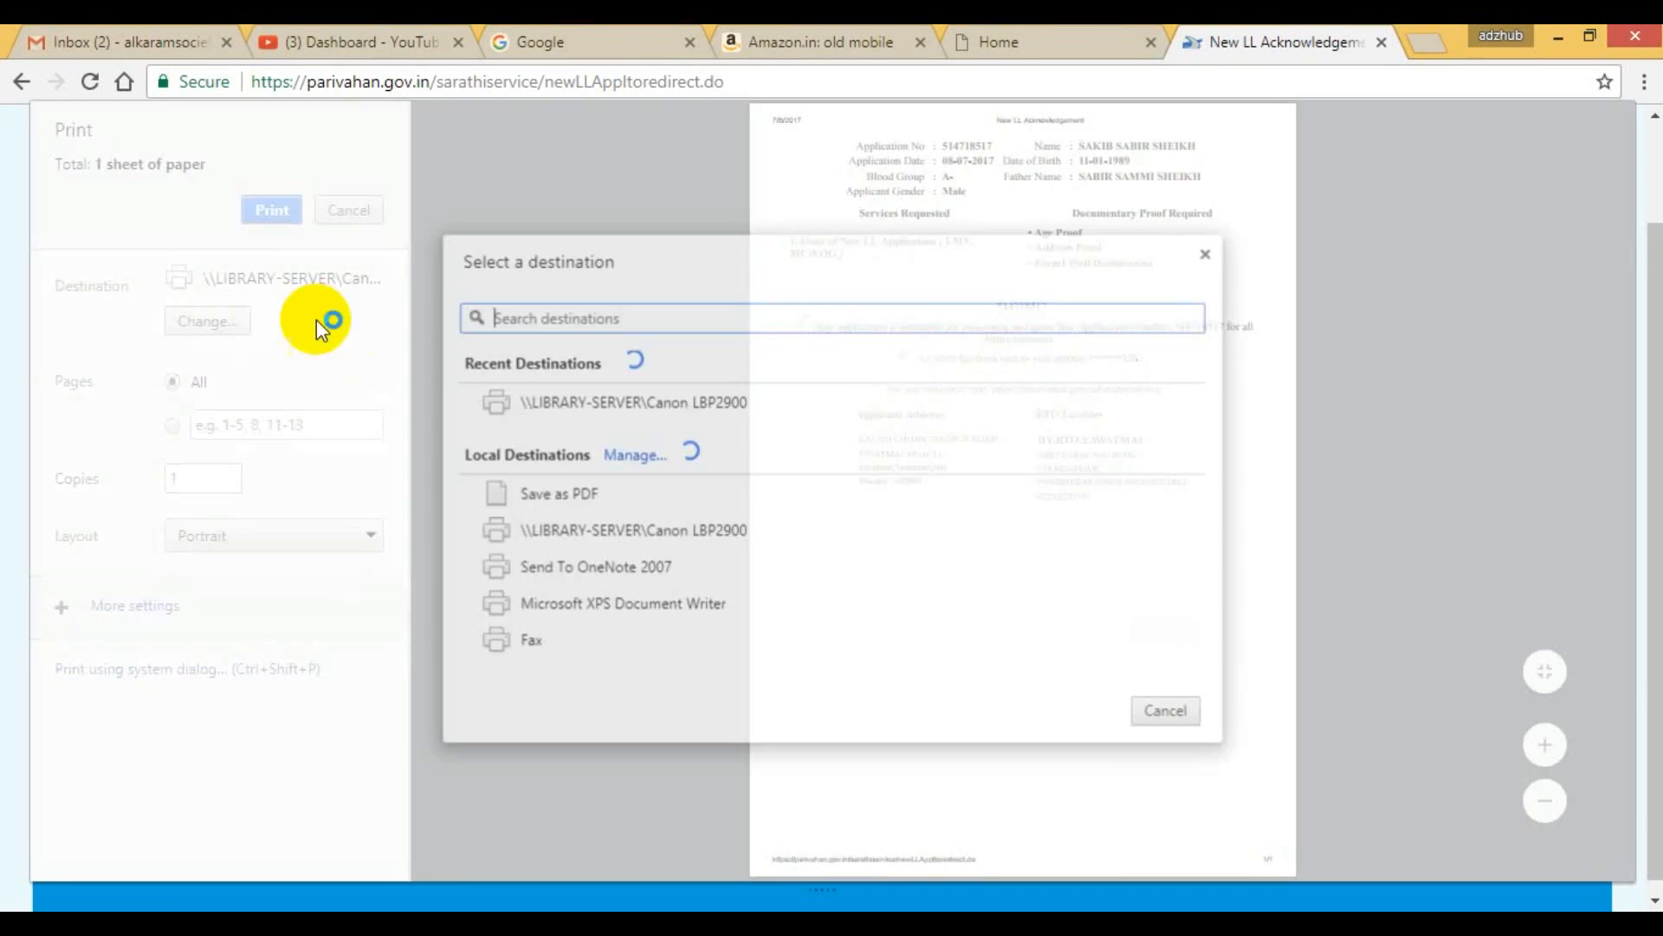
left_click(546, 485)
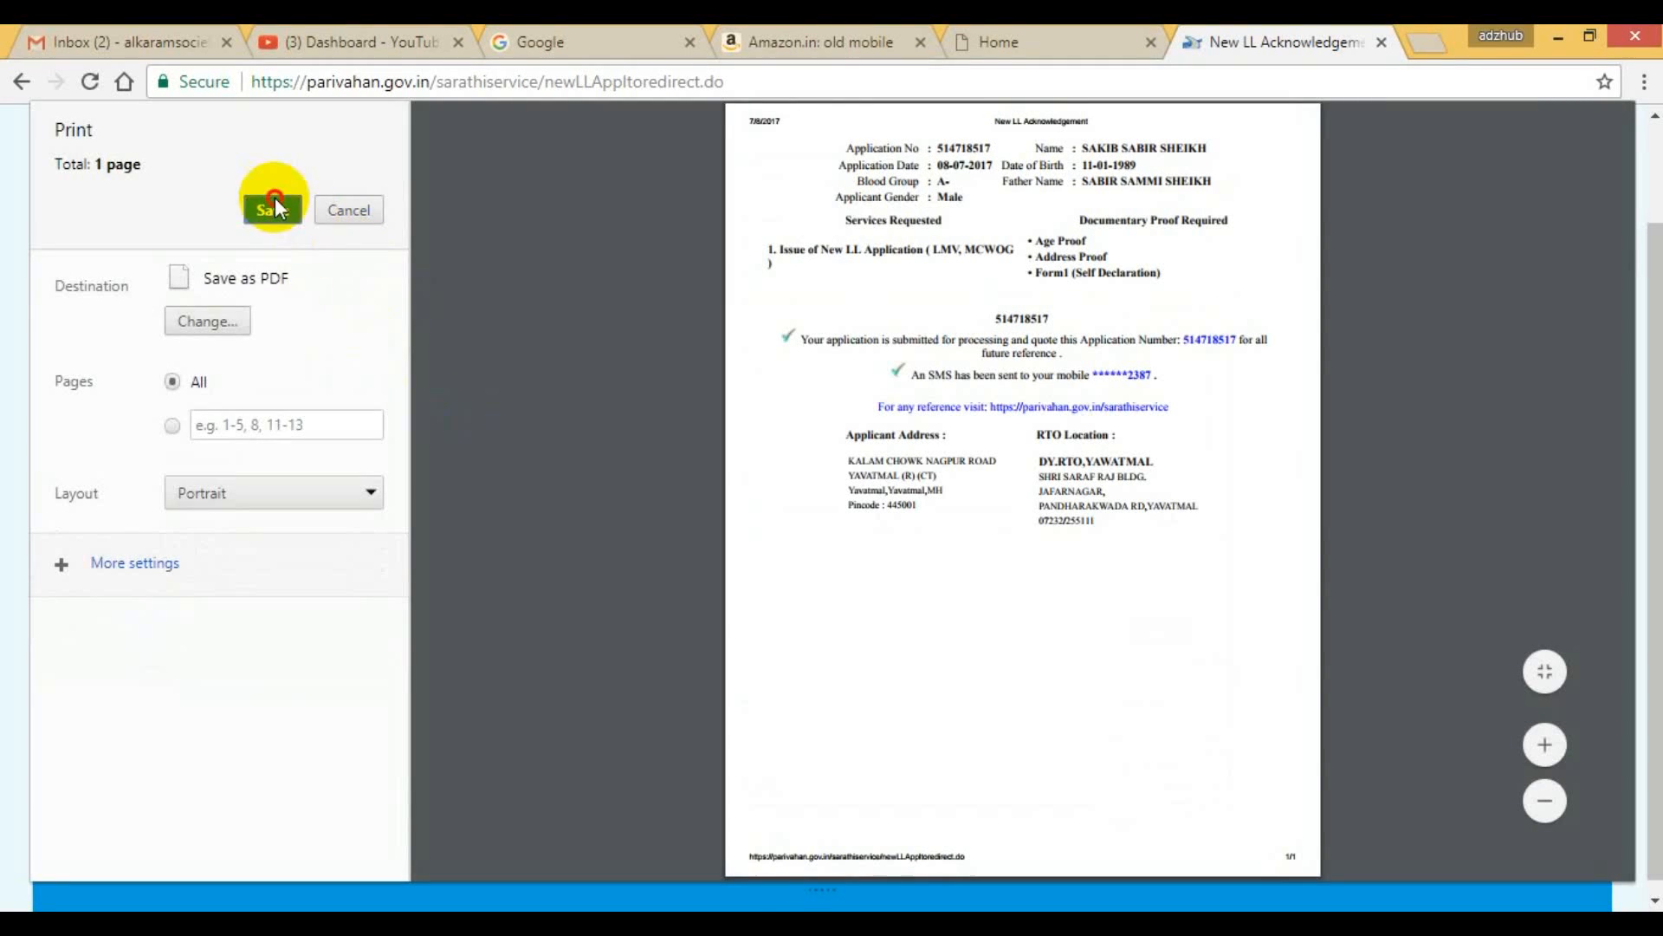
left_click(272, 209)
left_click(117, 194)
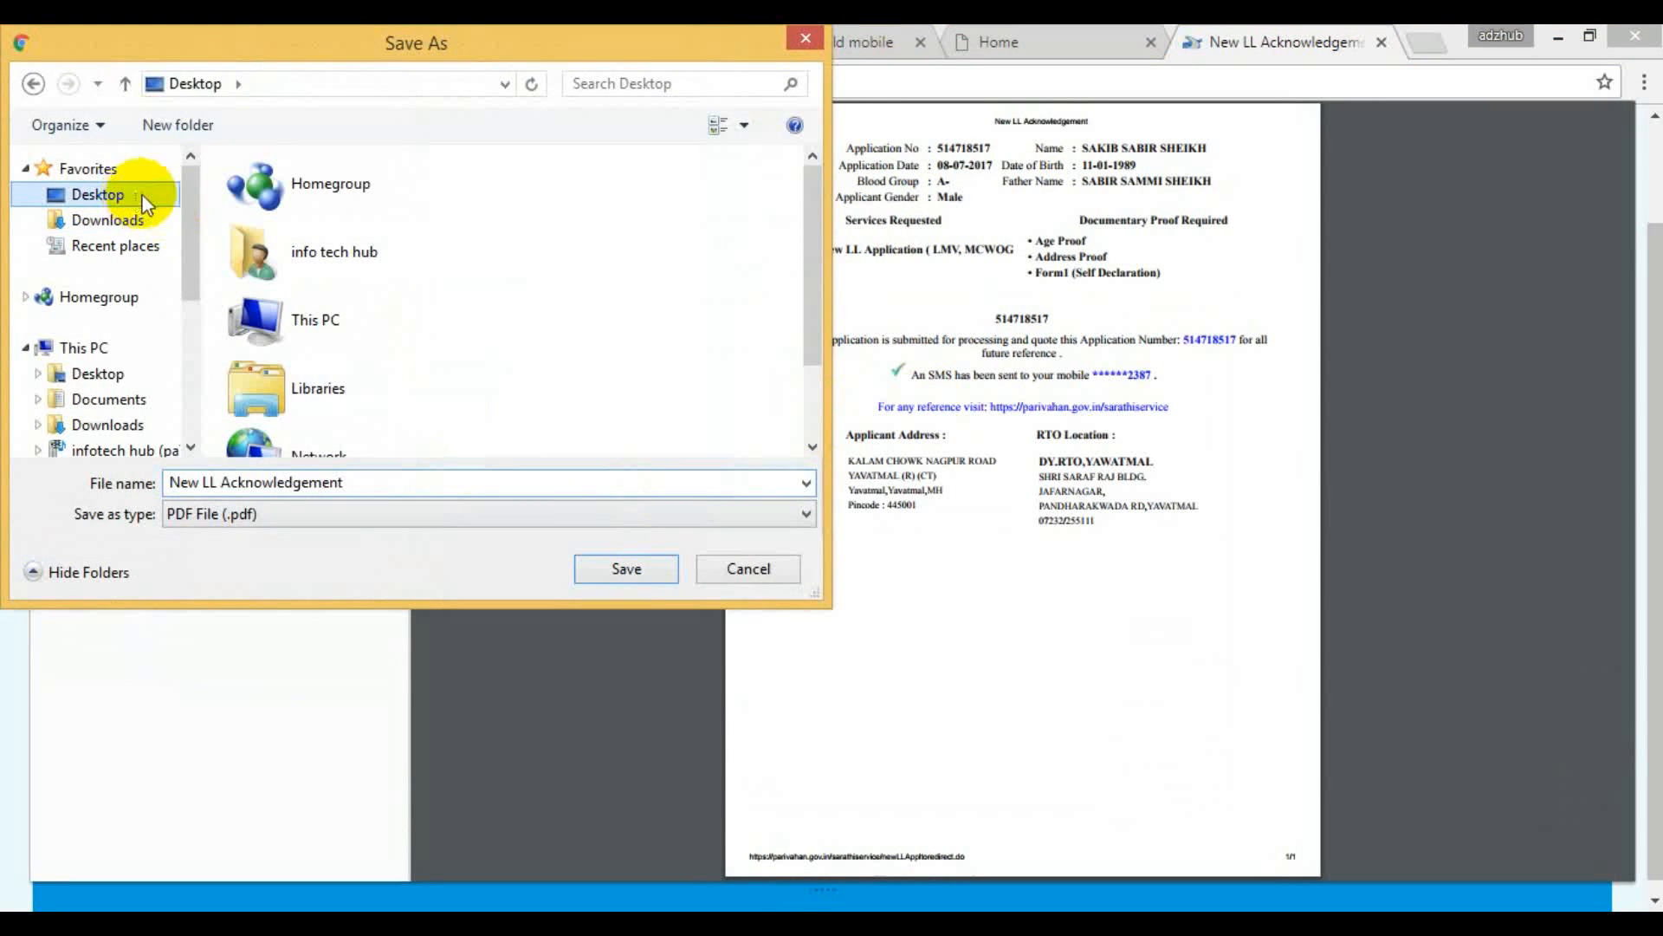
left_click(632, 568)
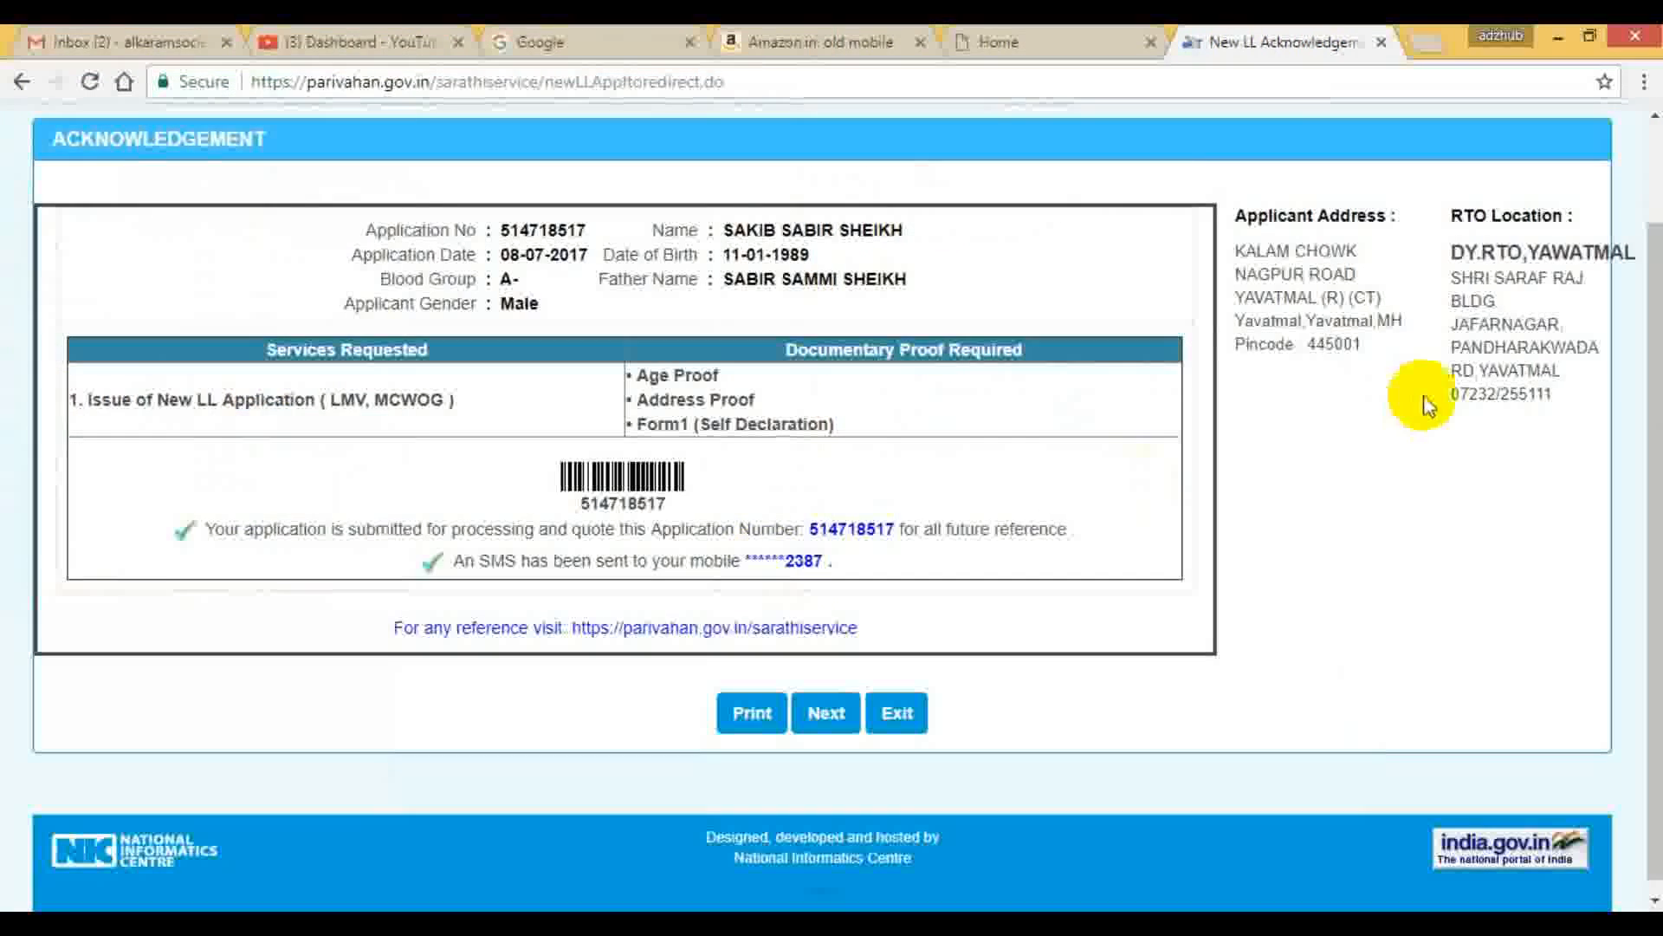
Continue to the application status, proceed with the pending Upload Documents stage and accept the applicant info.
left_click(839, 714)
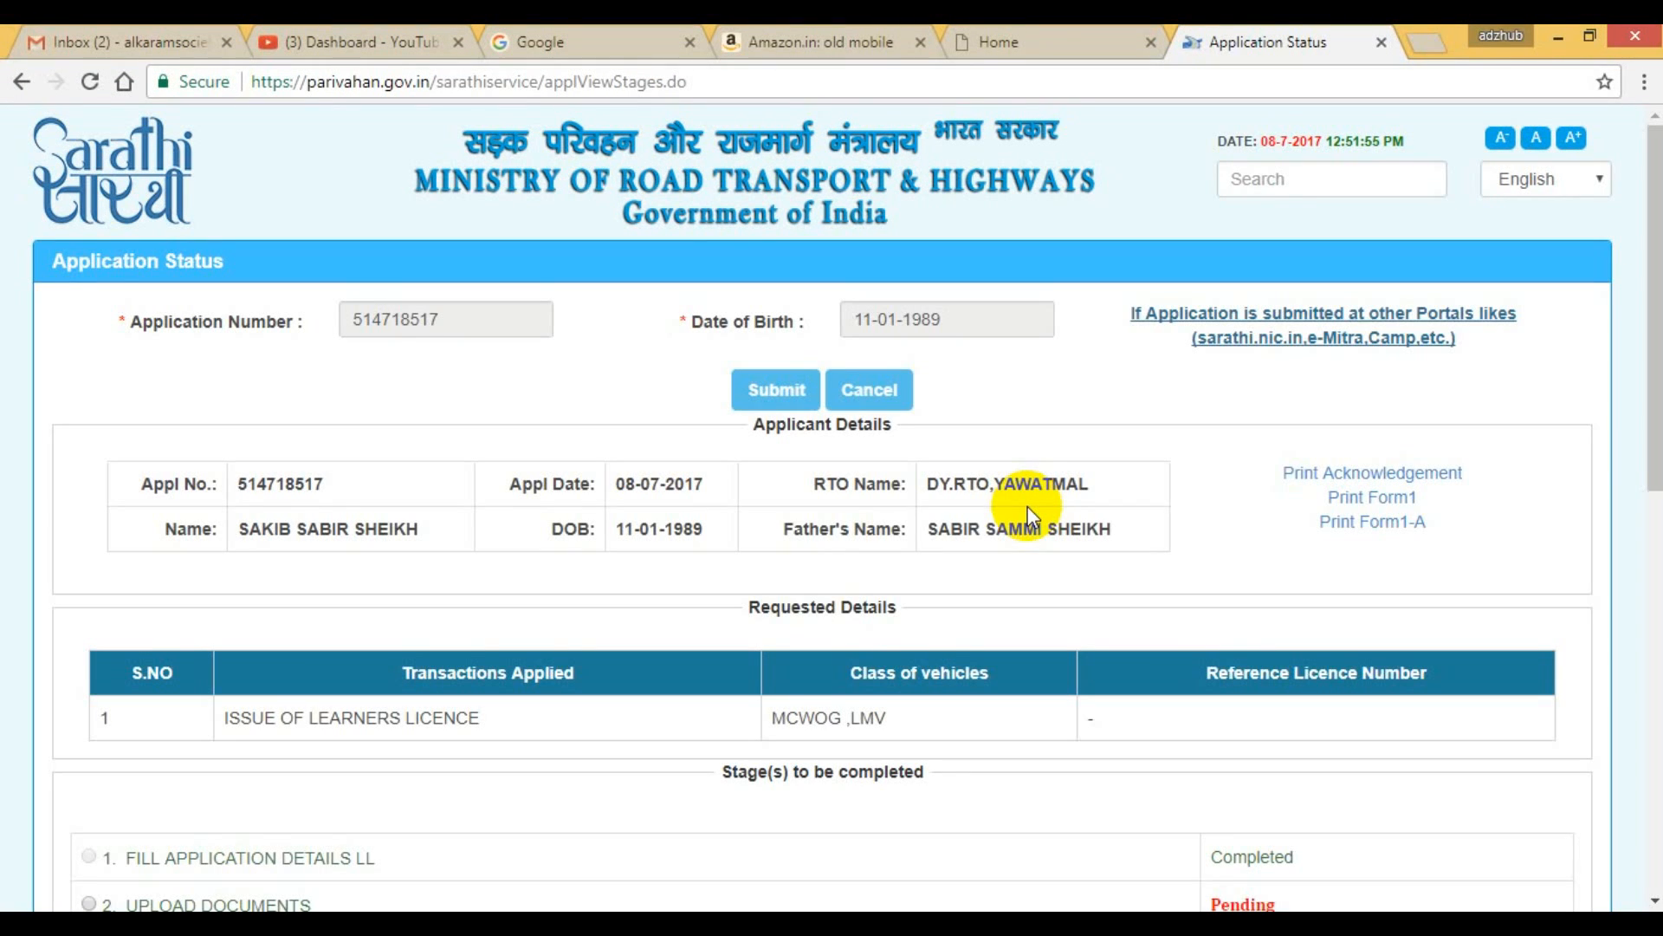
scroll(1027, 506, "down", 4)
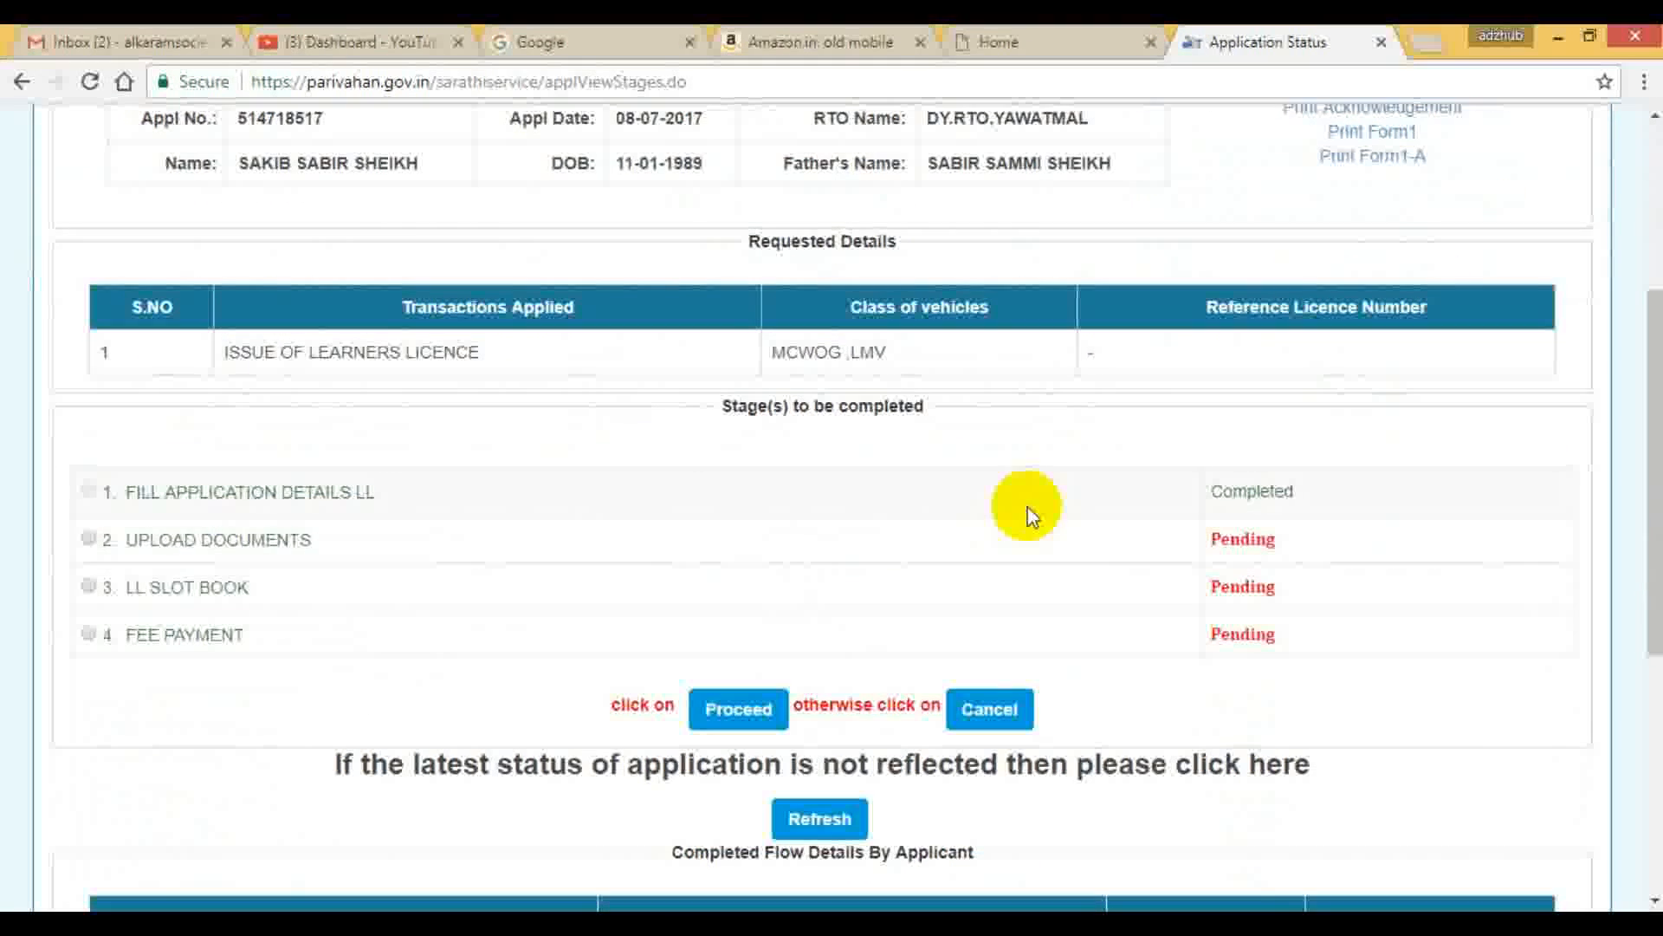
scroll(957, 512, "up", 1)
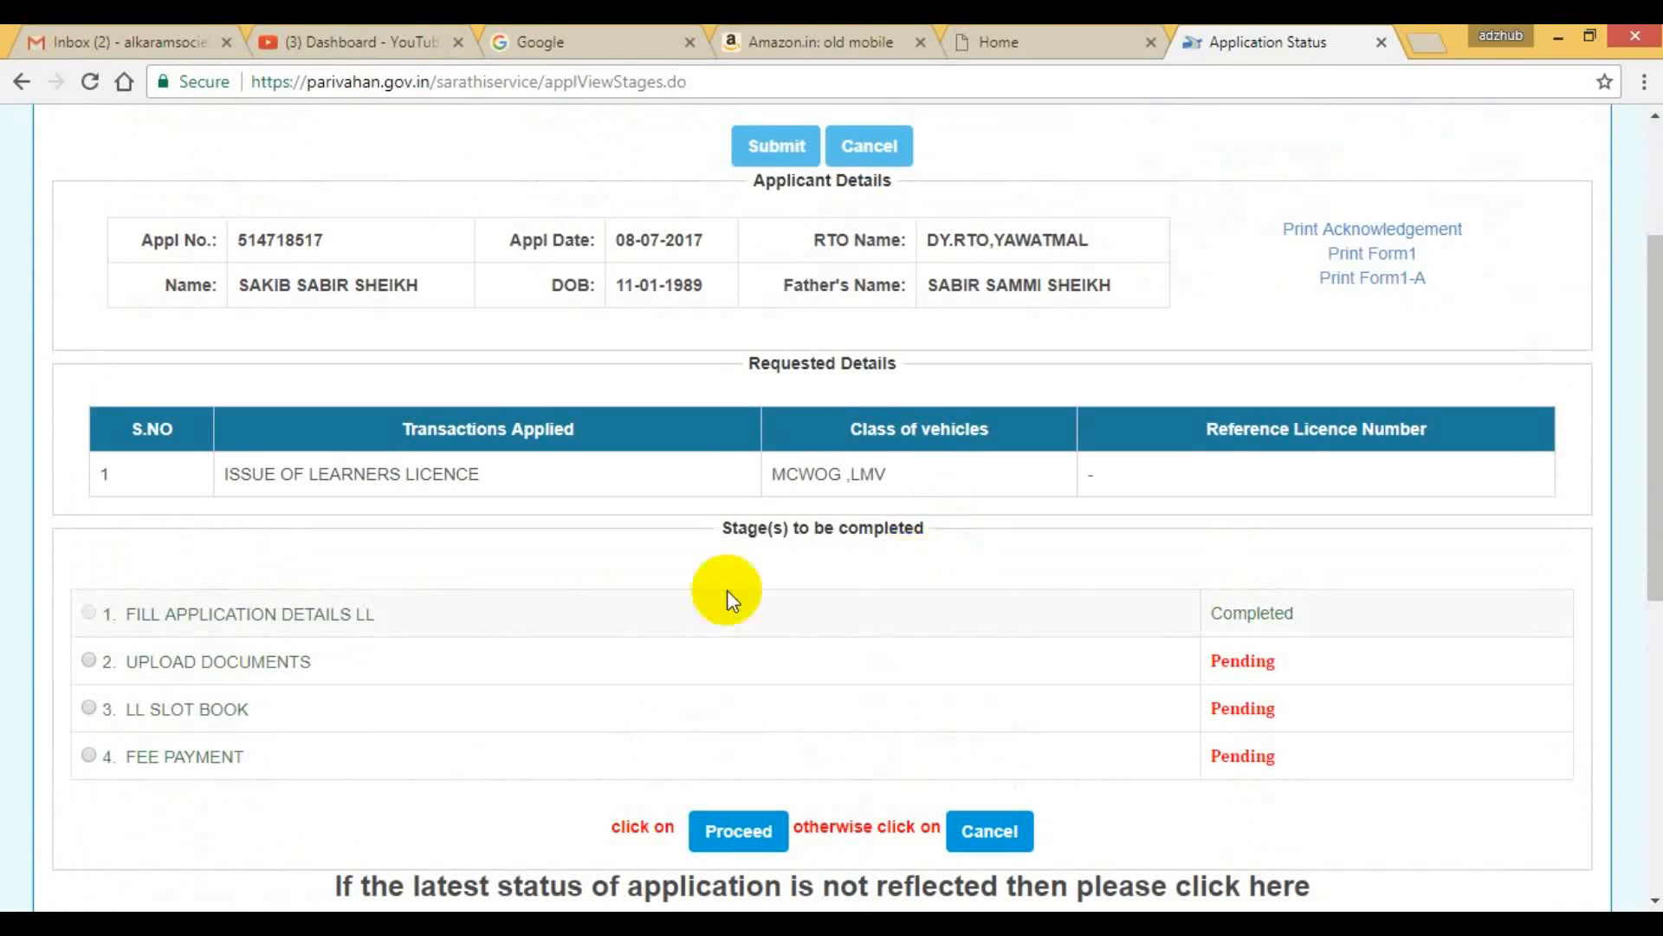
scroll(715, 596, "up", 1)
scroll(697, 605, "down", 1)
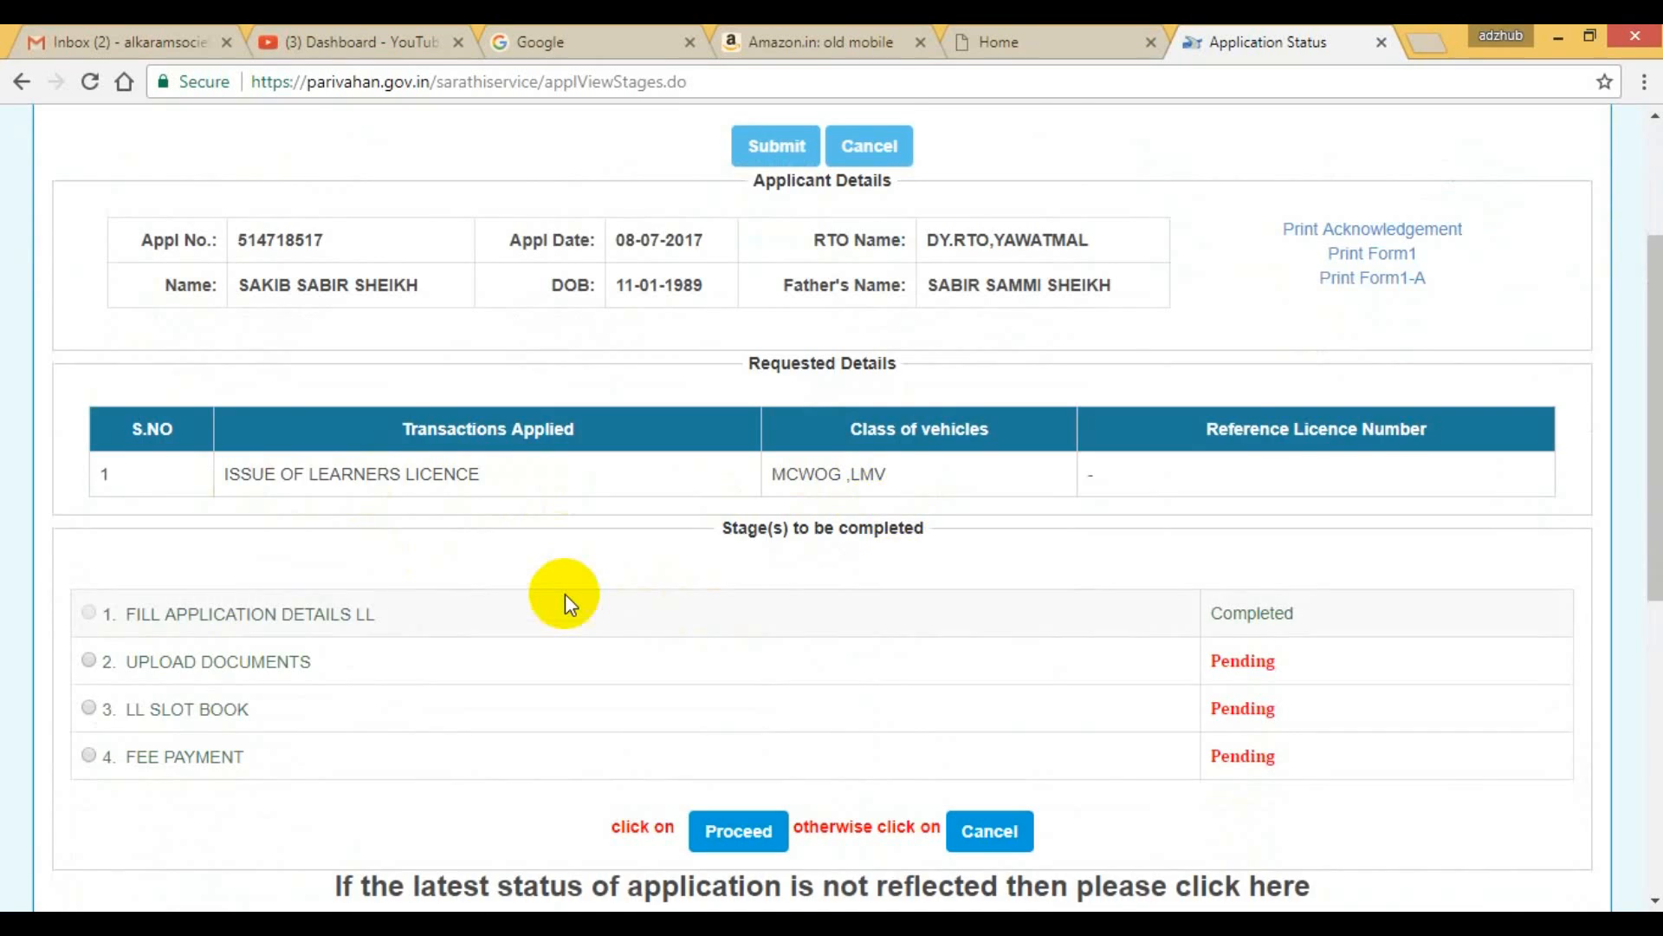
scroll(565, 594, "down", 3)
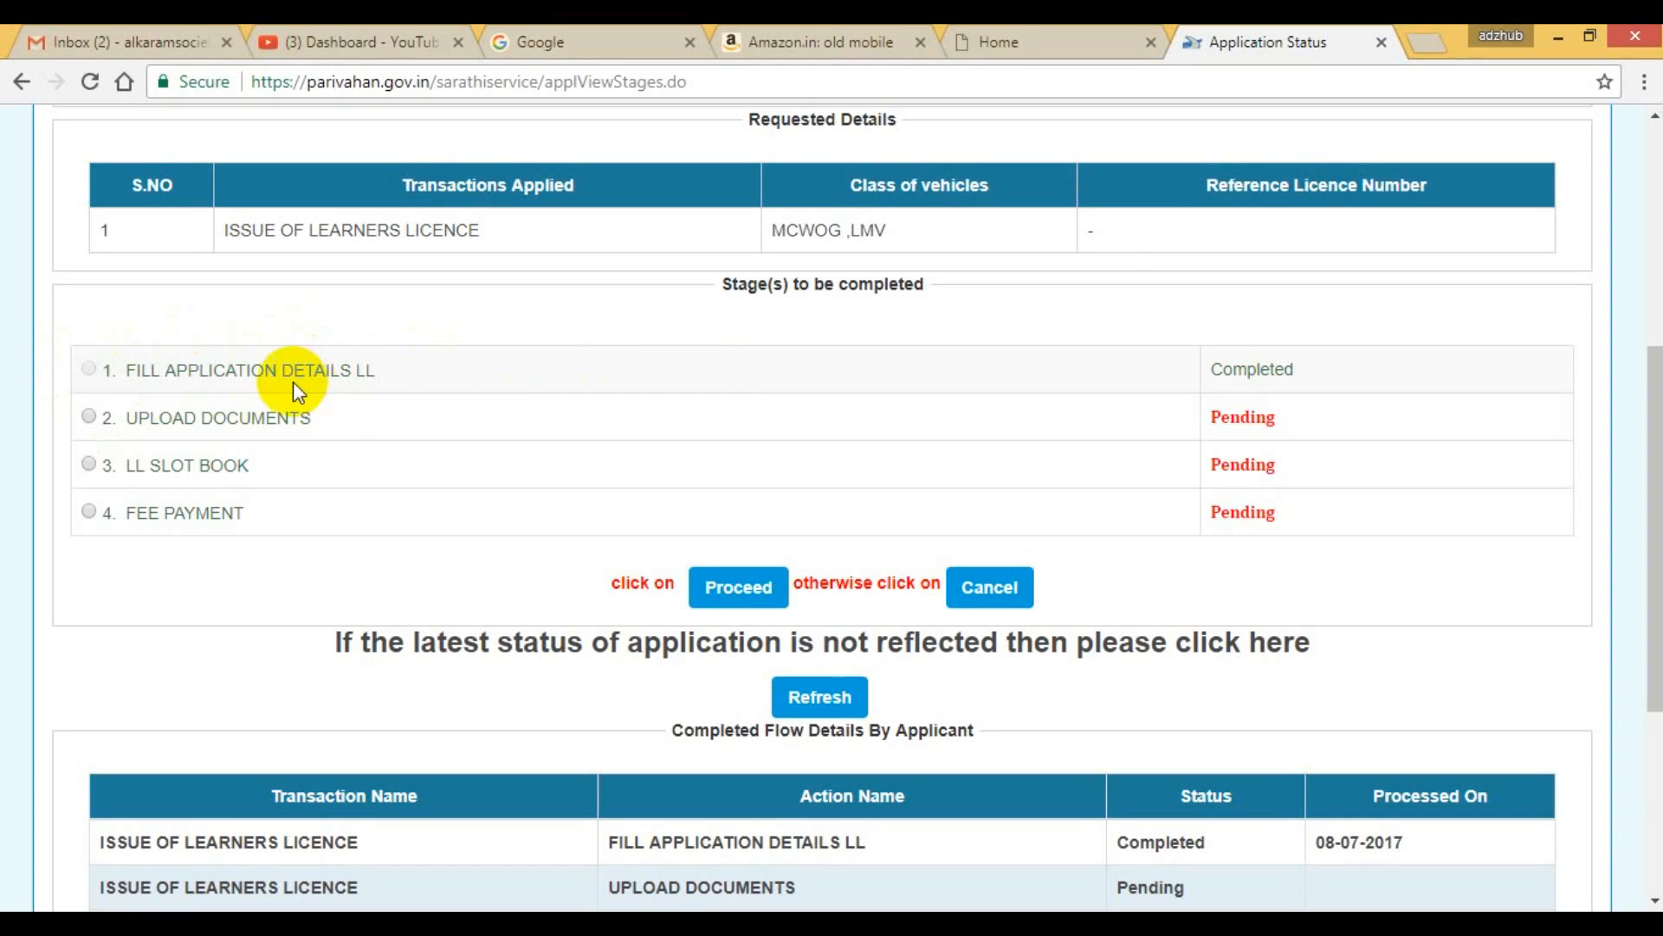
left_click(90, 417)
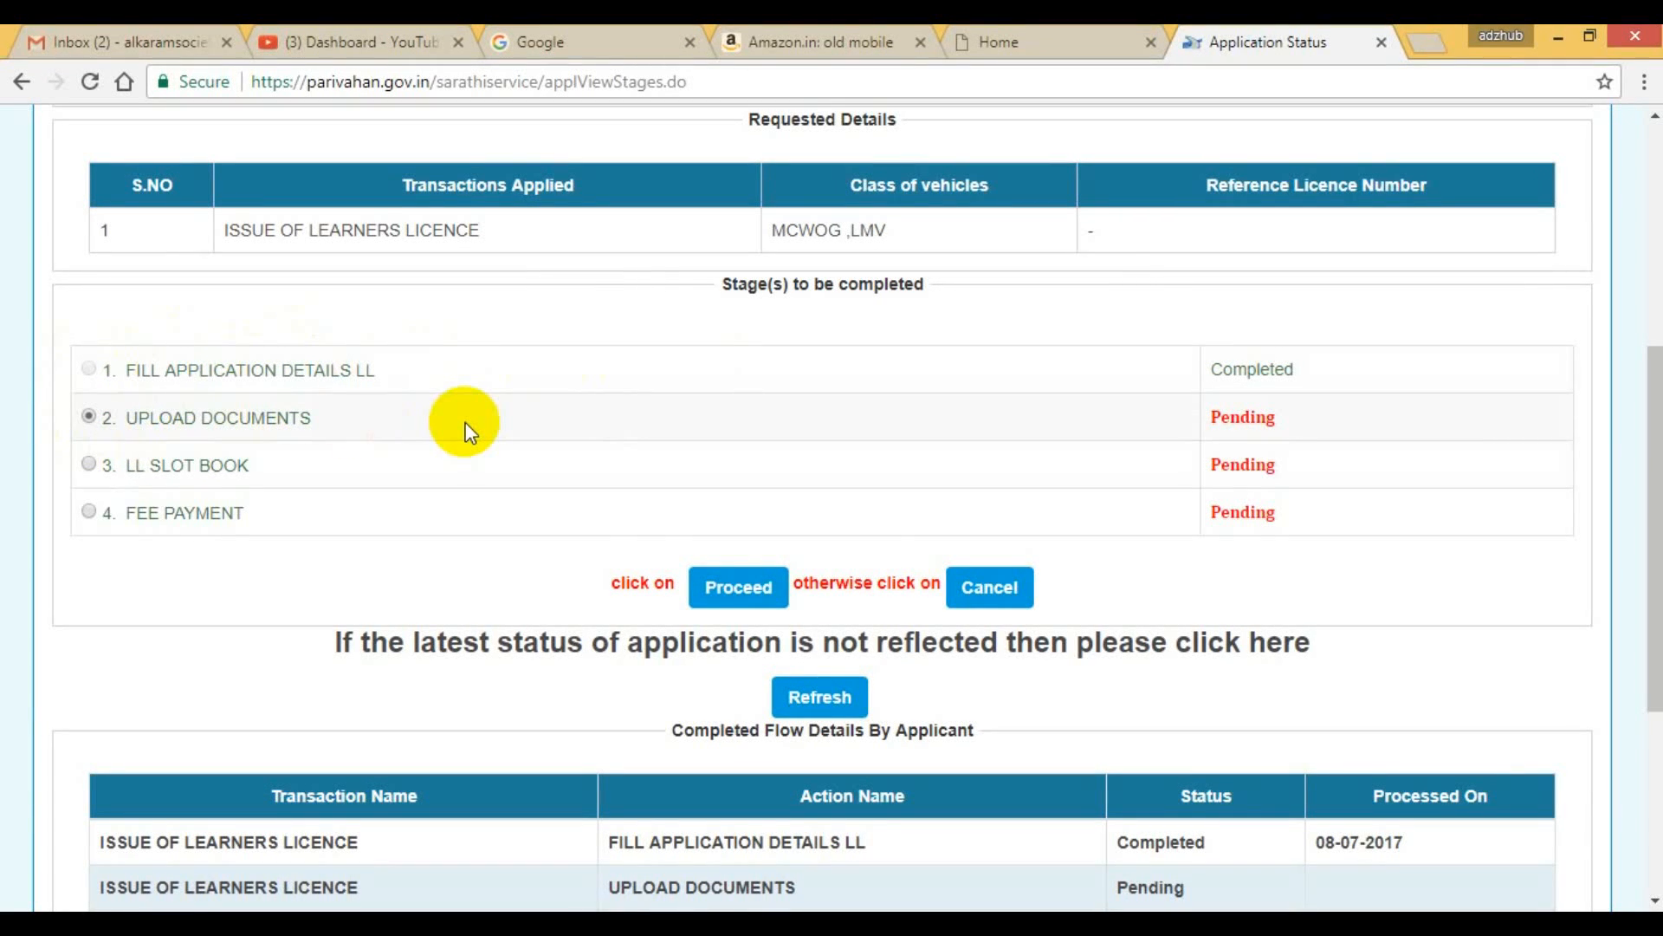
scroll(900, 575, "down", 4)
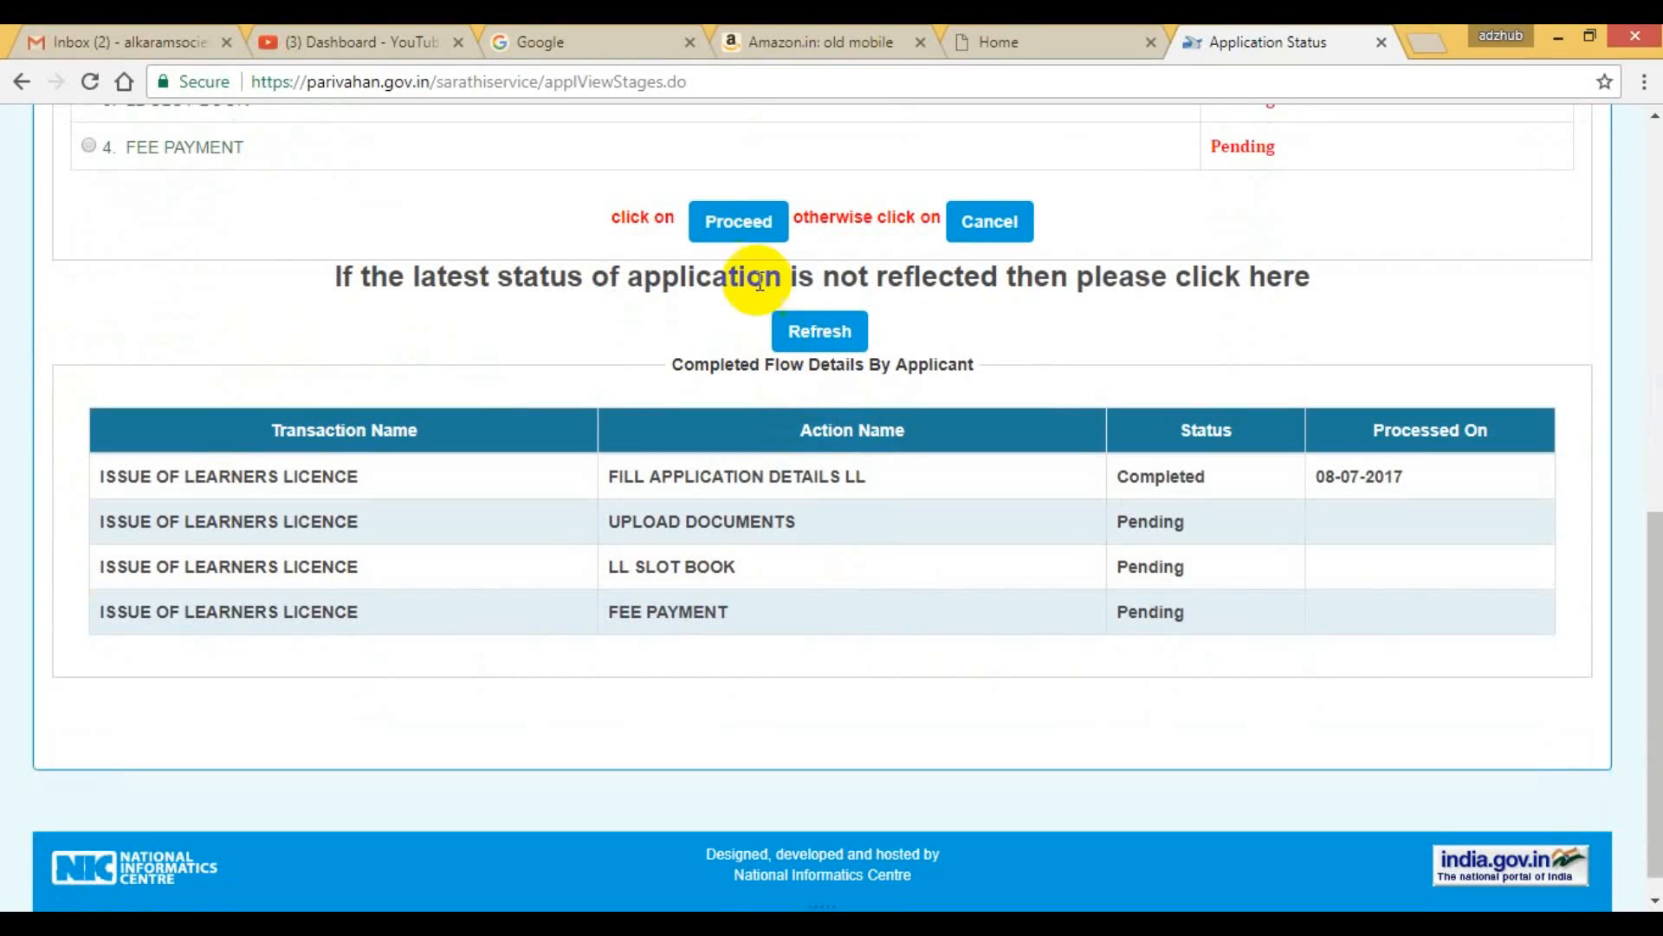
left_click(751, 223)
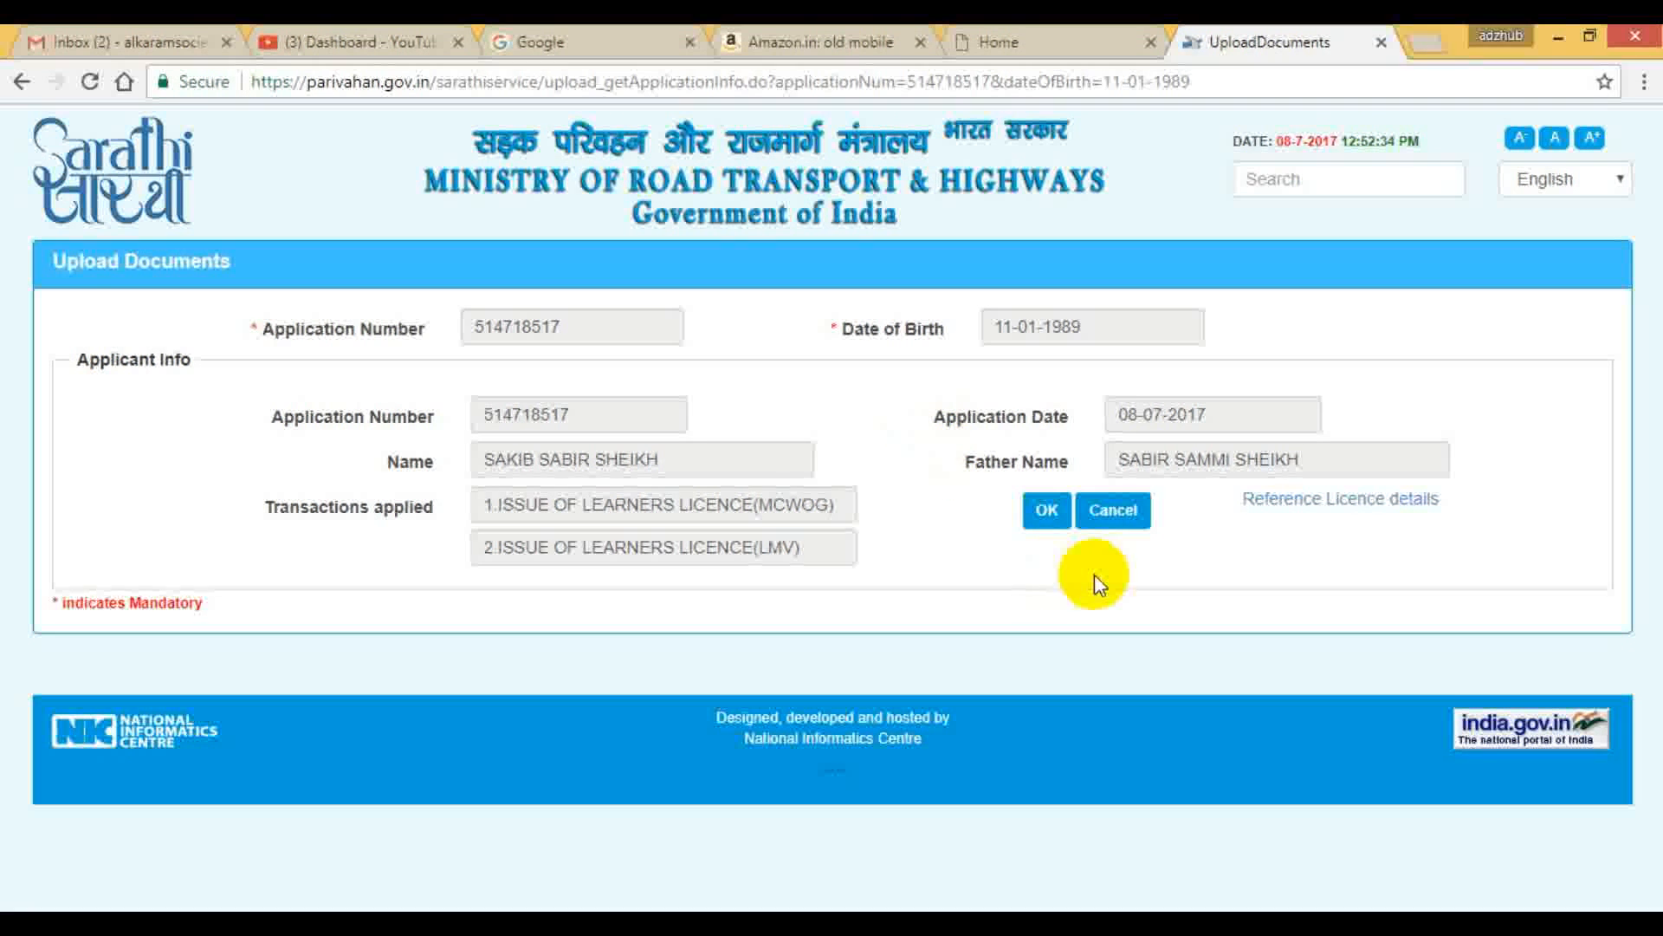
left_click(1048, 511)
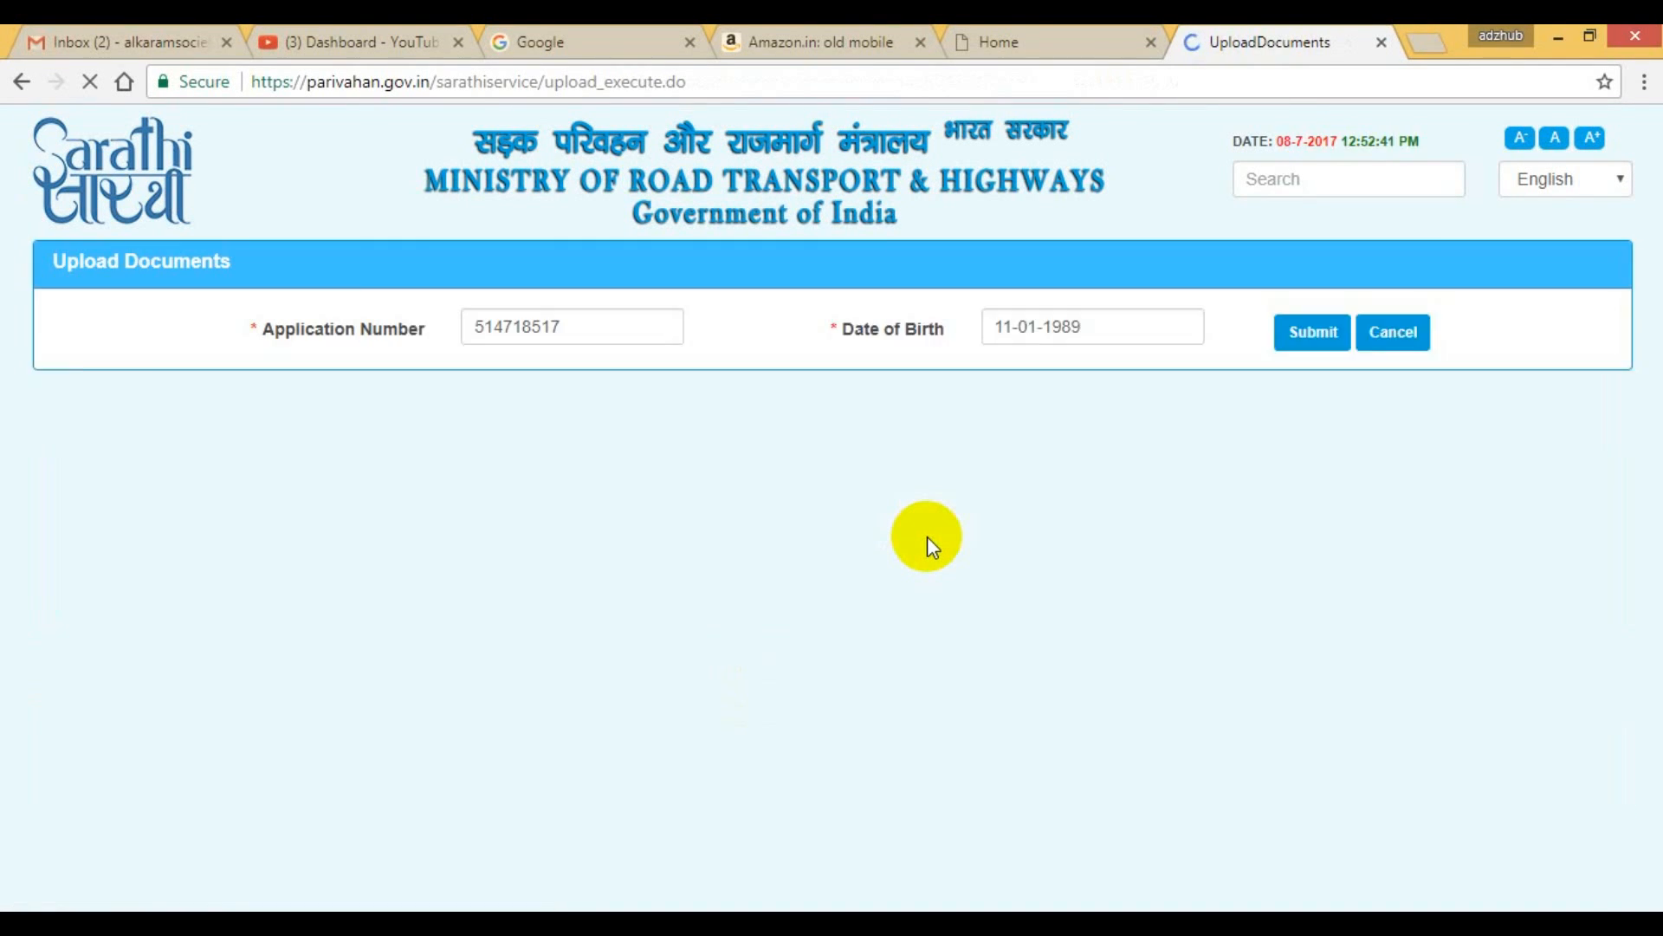
Set the required document to Age Proof with School/Educational/Transfer Certificate as proof, and enter the certificate's document number.
scroll(927, 537, "down", 3)
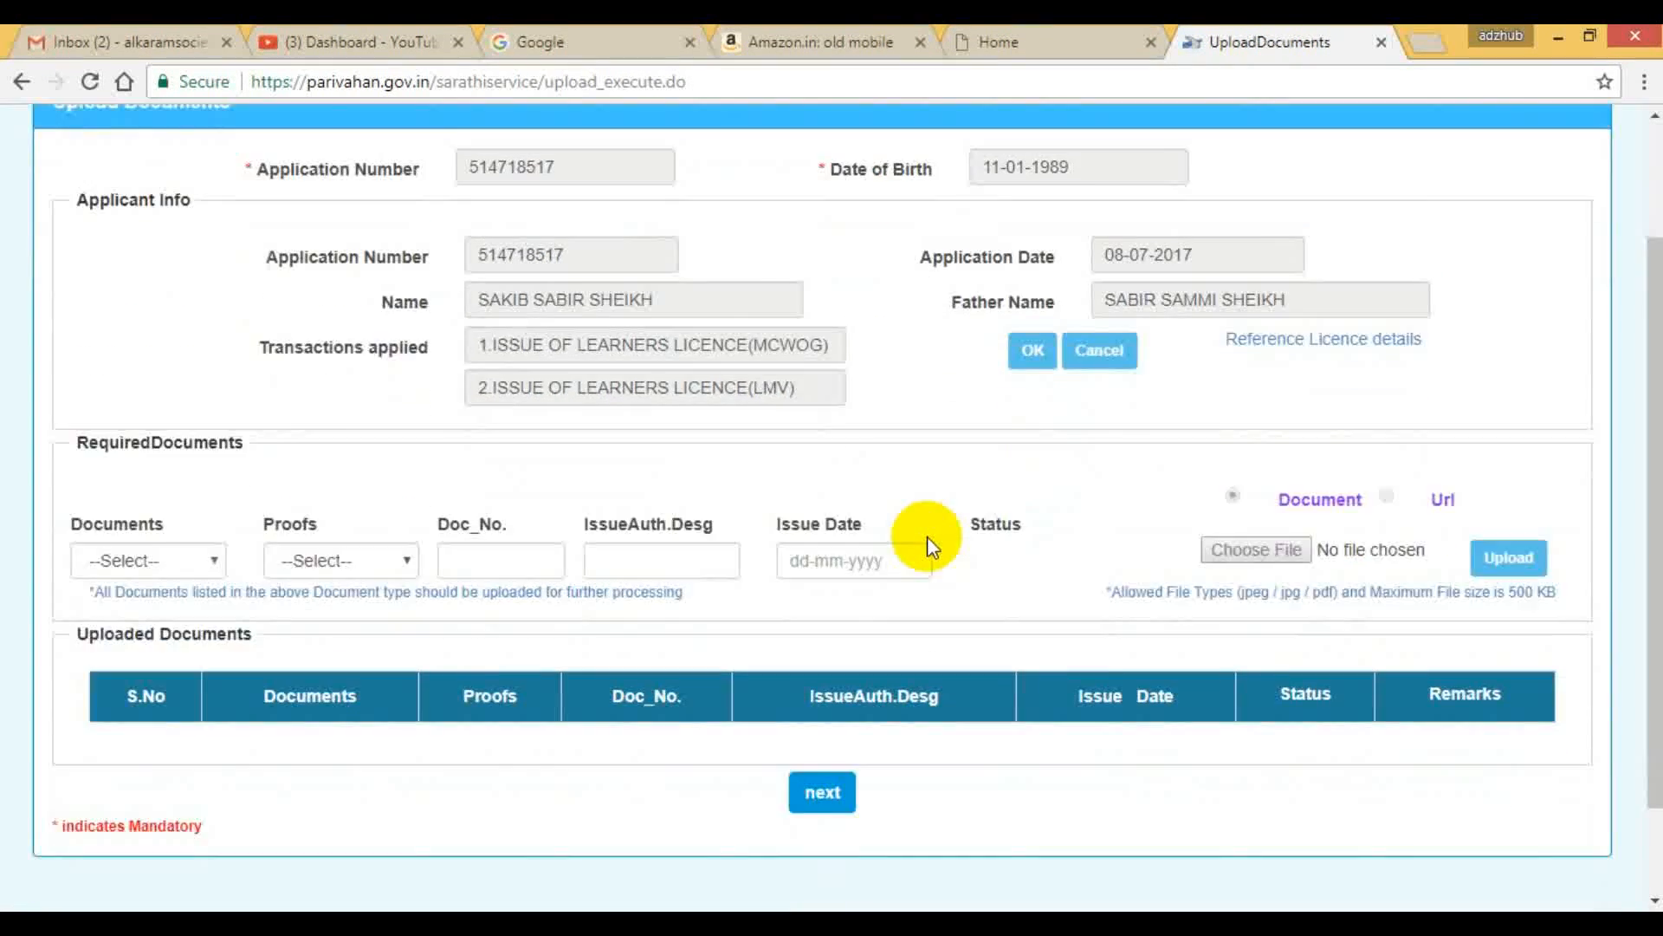
left_click(200, 446)
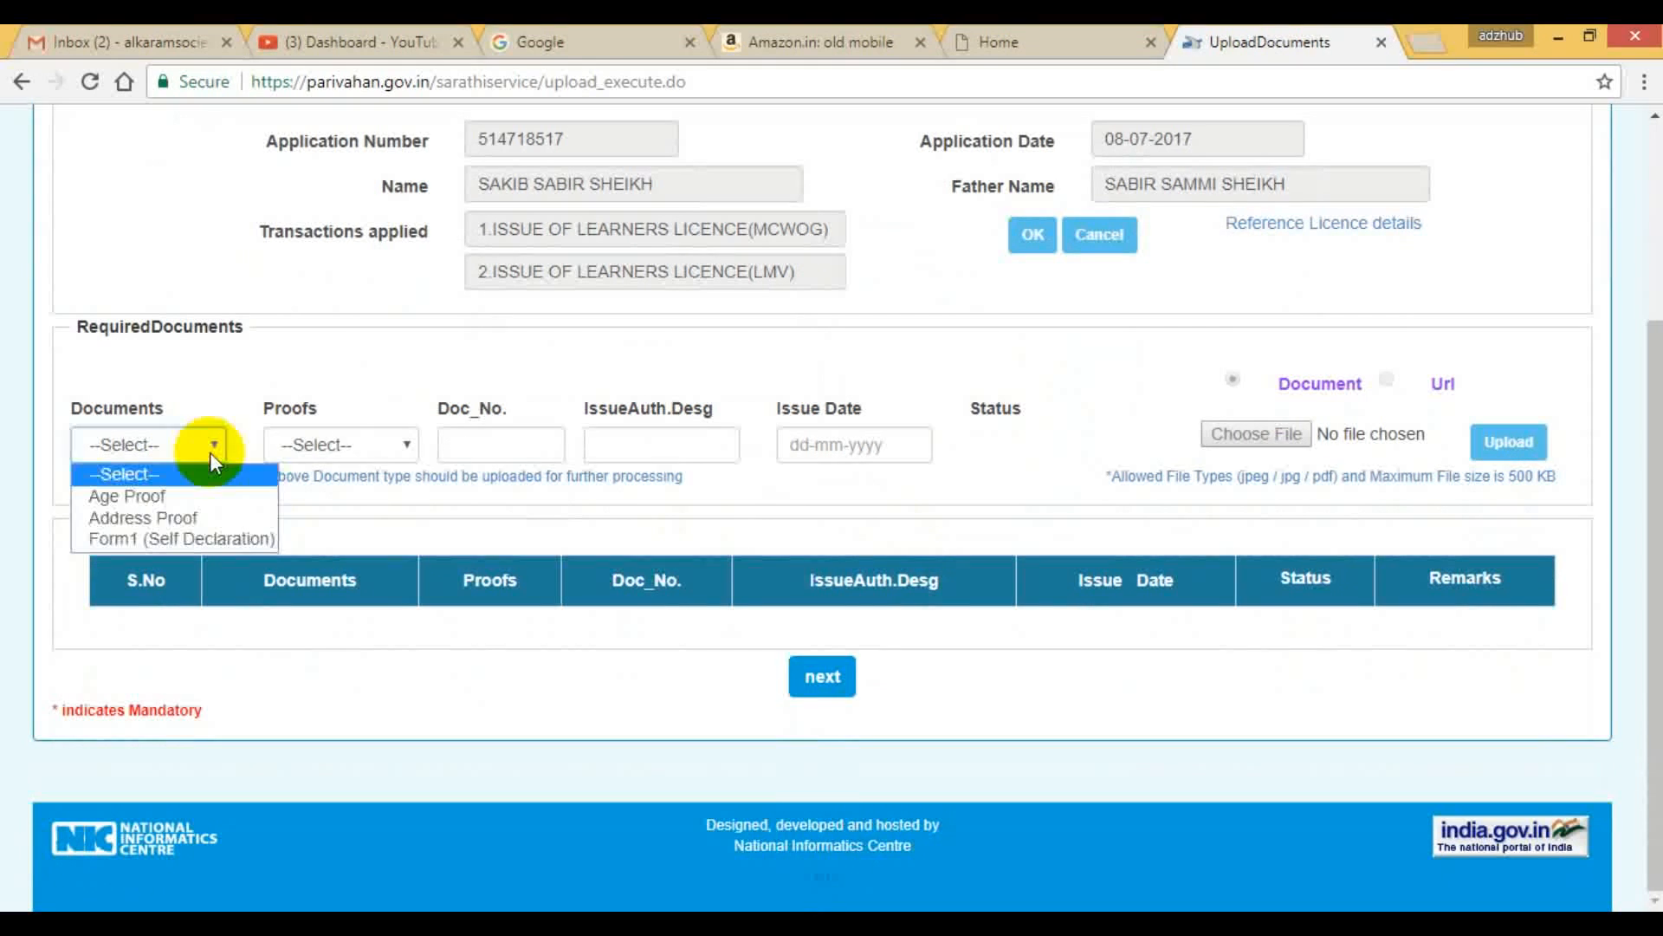
left_click(173, 501)
left_click(294, 444)
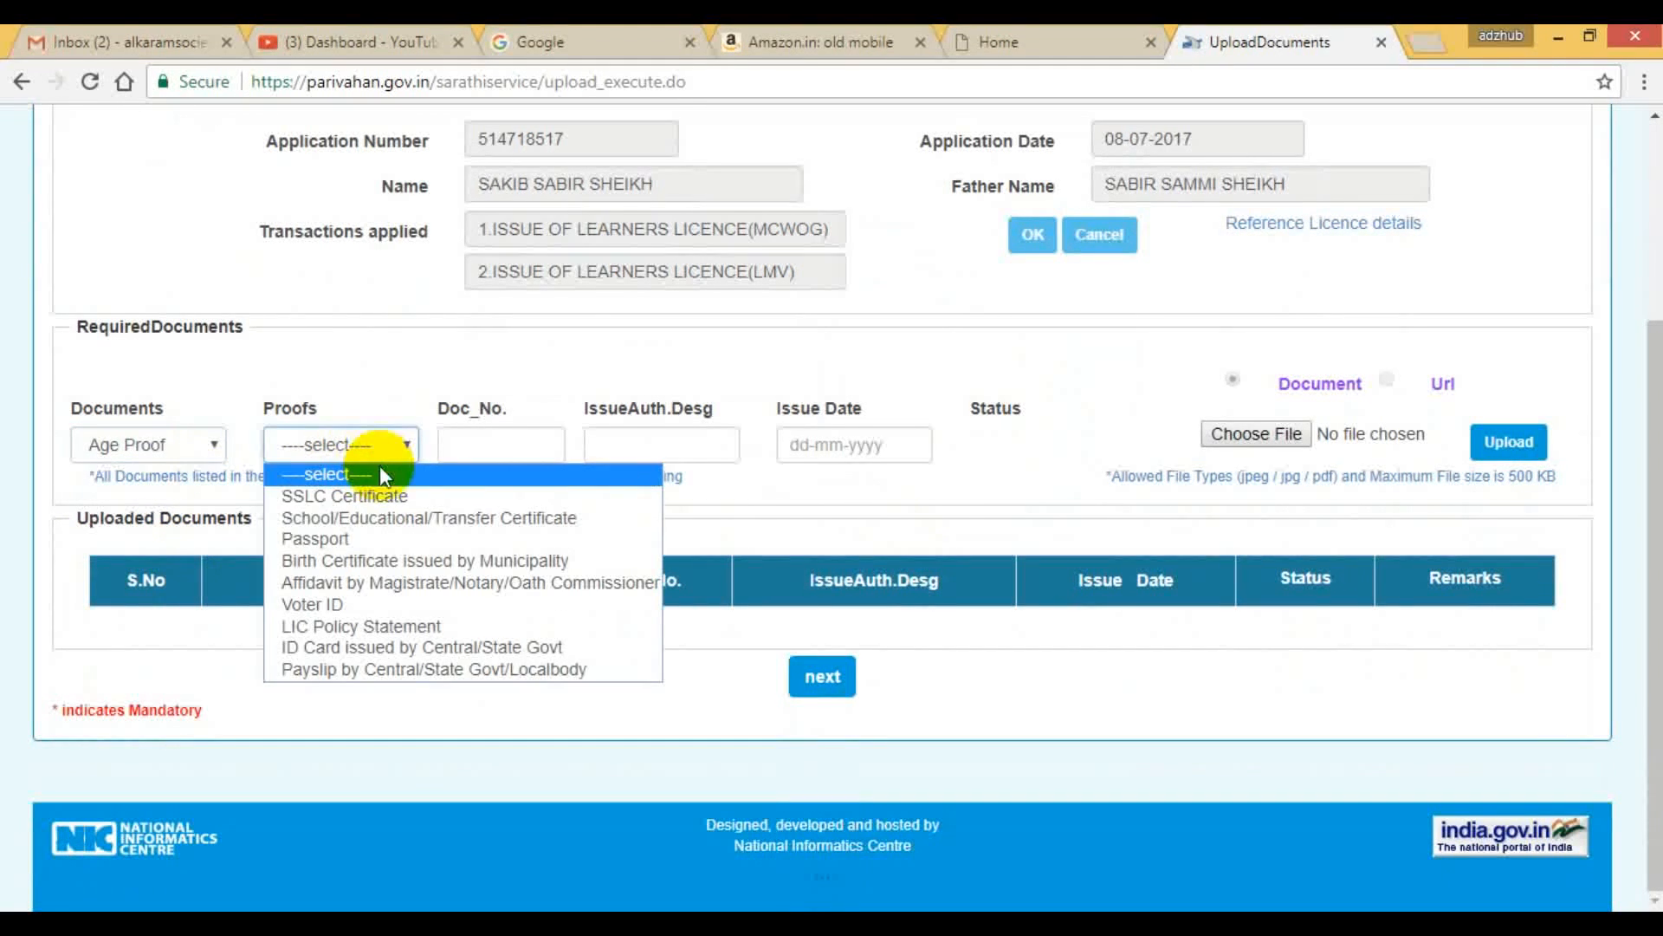
left_click(376, 516)
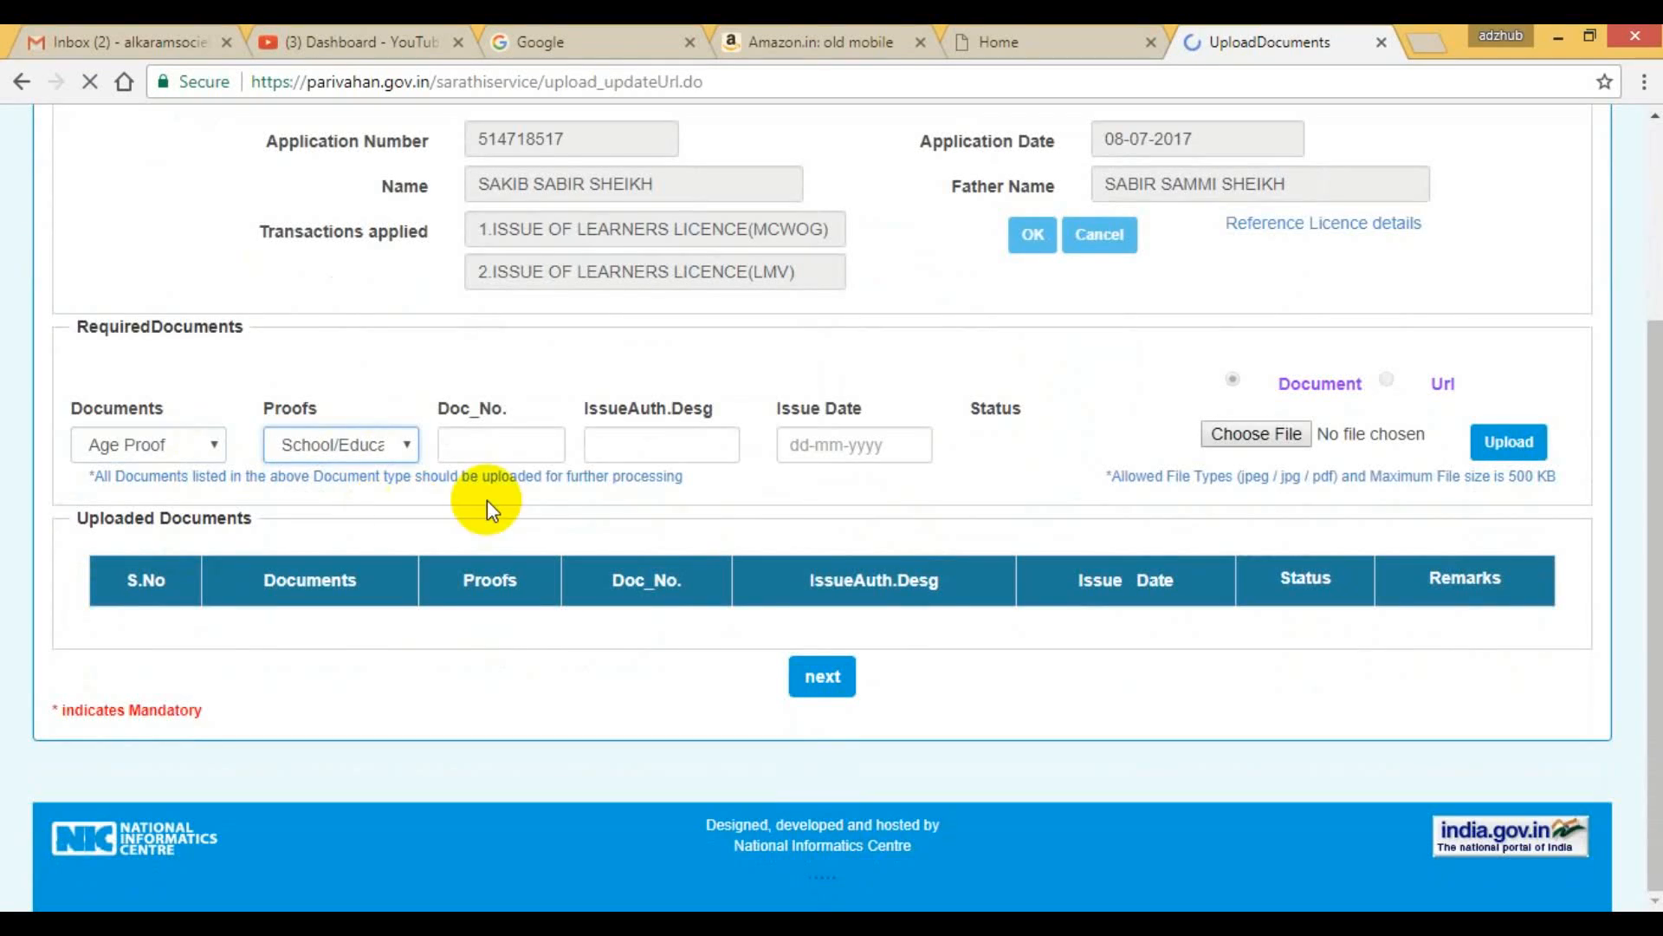
scroll(668, 587, "down", 3)
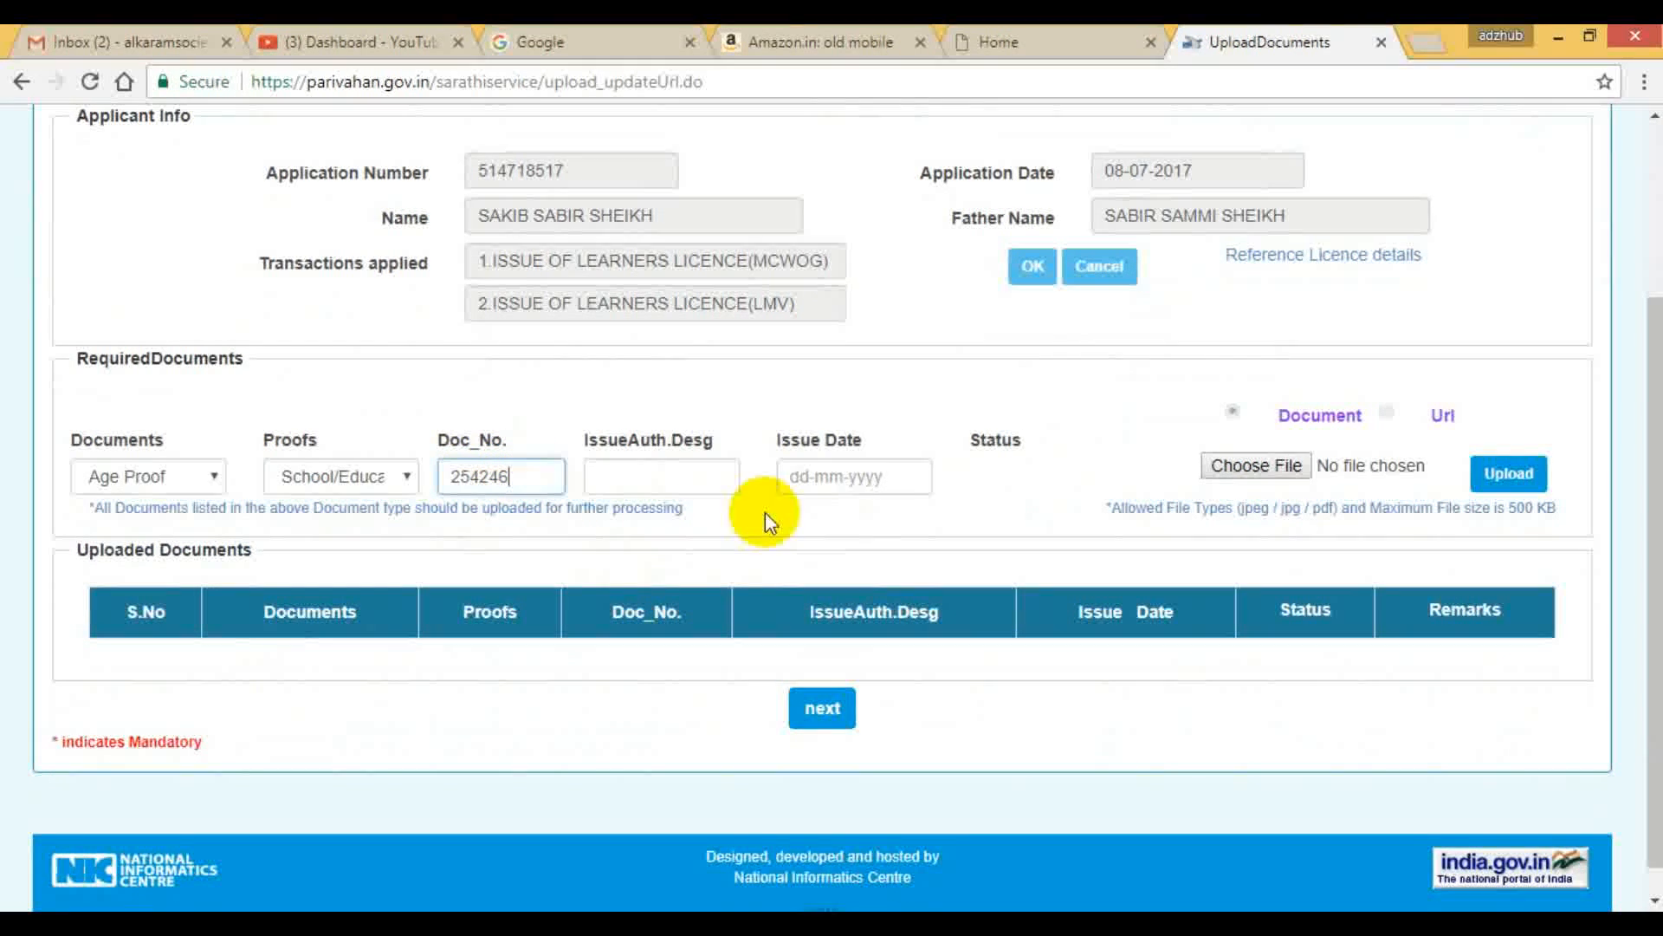
Set the age proof's issue date to 03-02-1999.
left_click(834, 477)
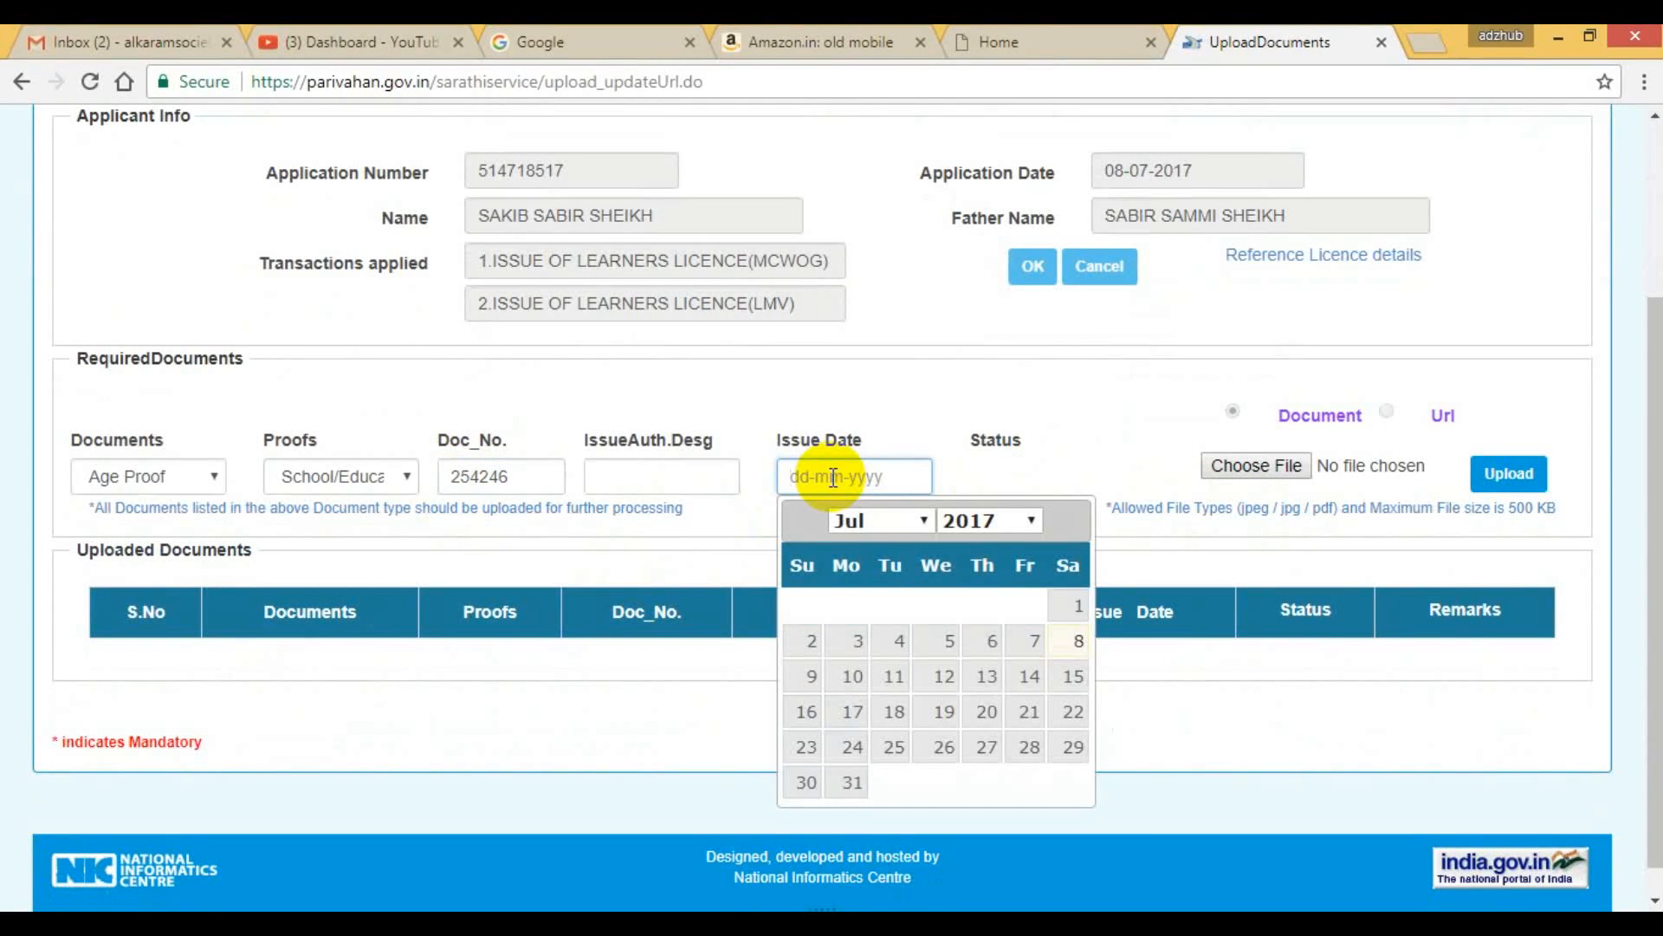
left_click(920, 521)
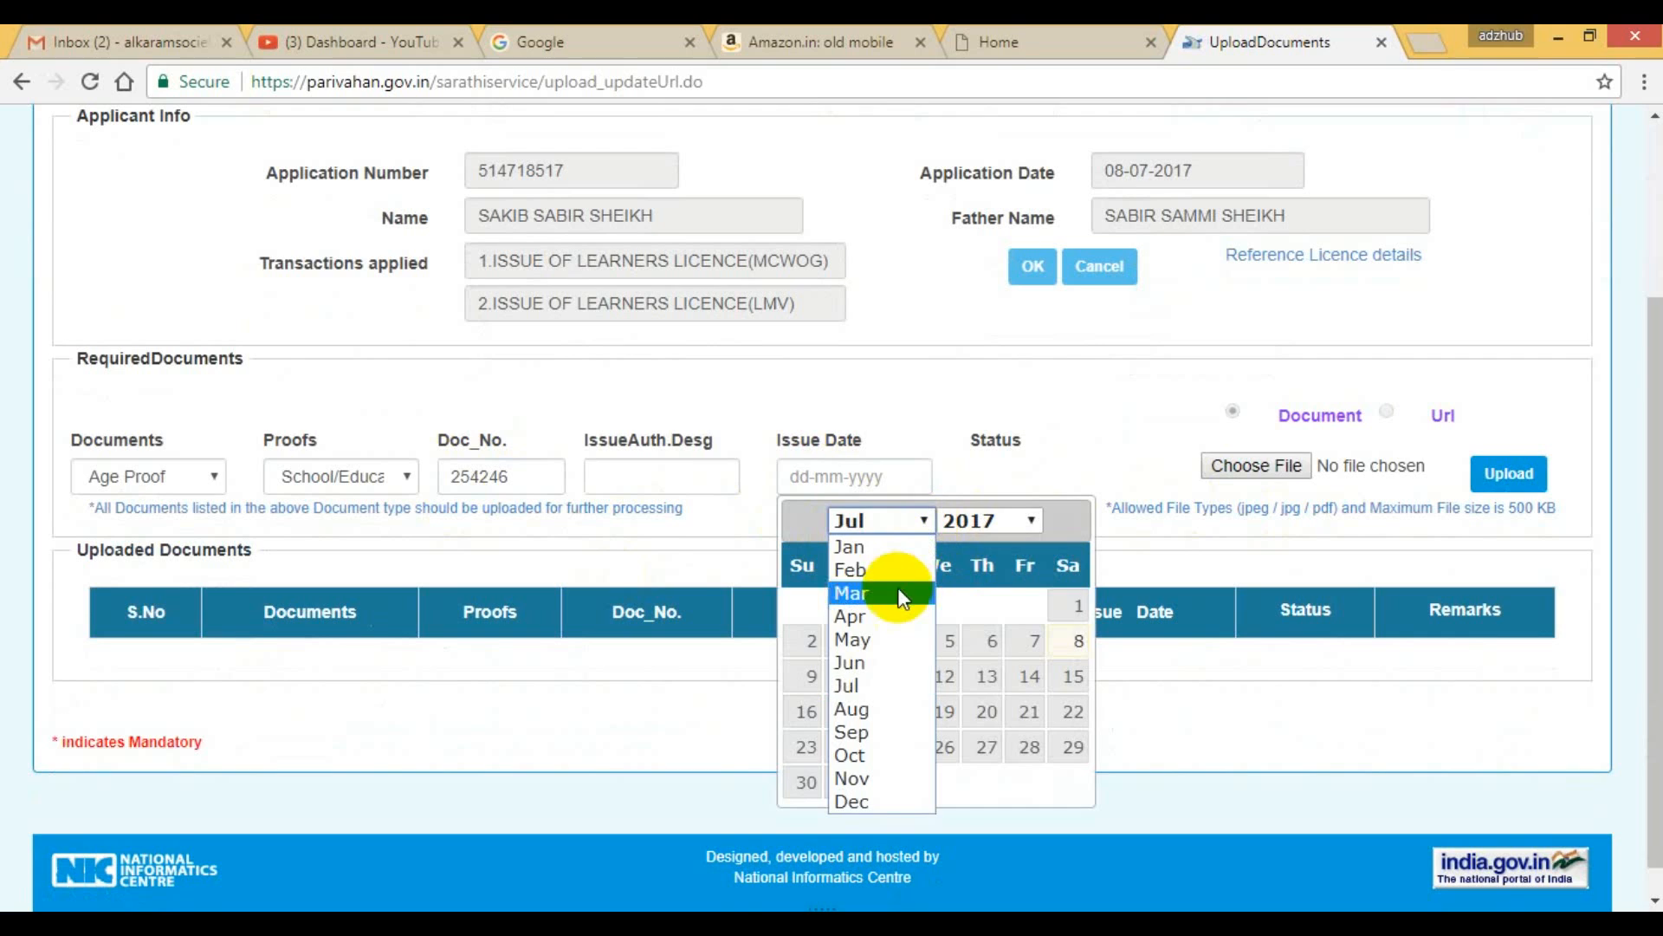
left_click(856, 568)
left_click(1009, 528)
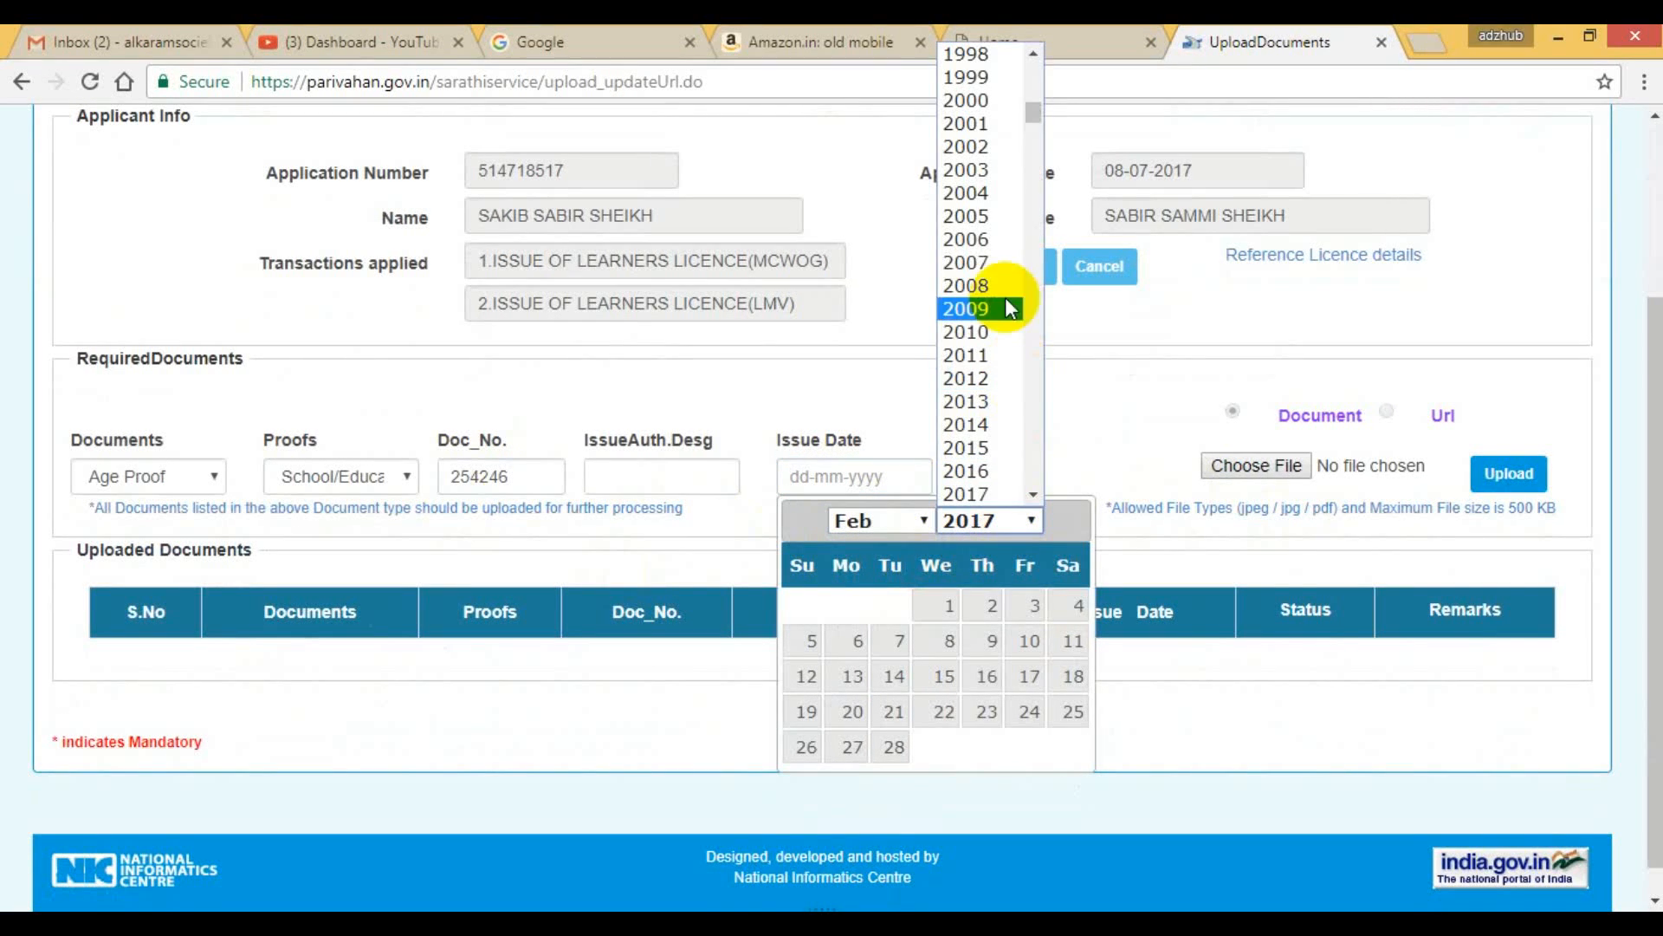
left_click(984, 76)
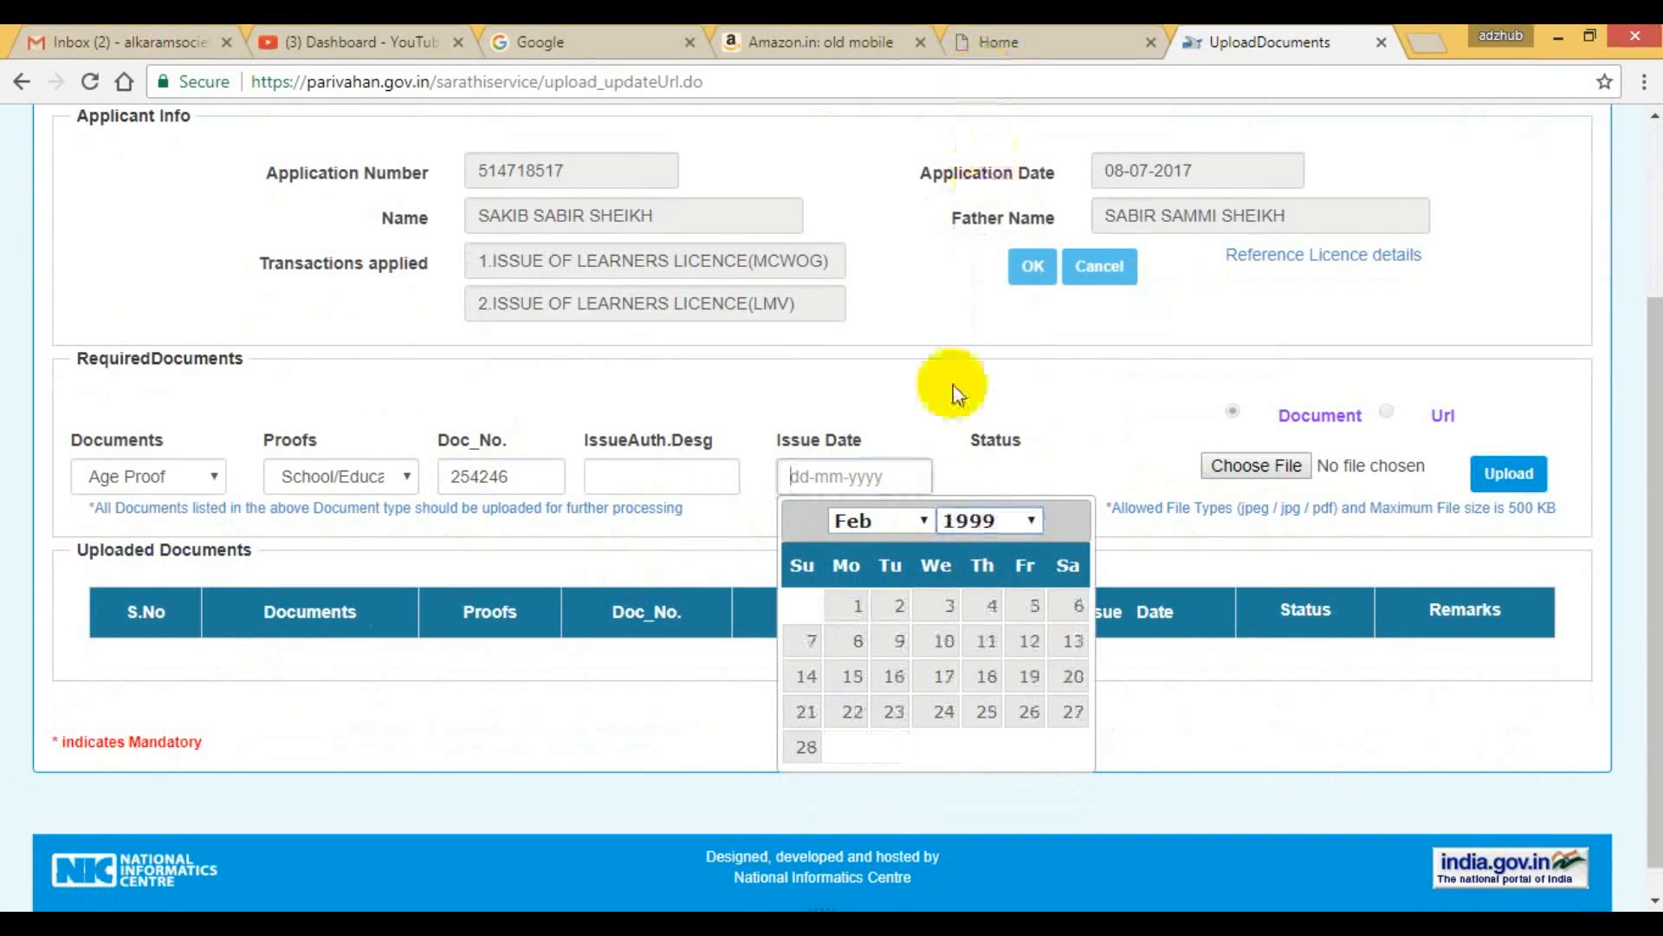
left_click(946, 617)
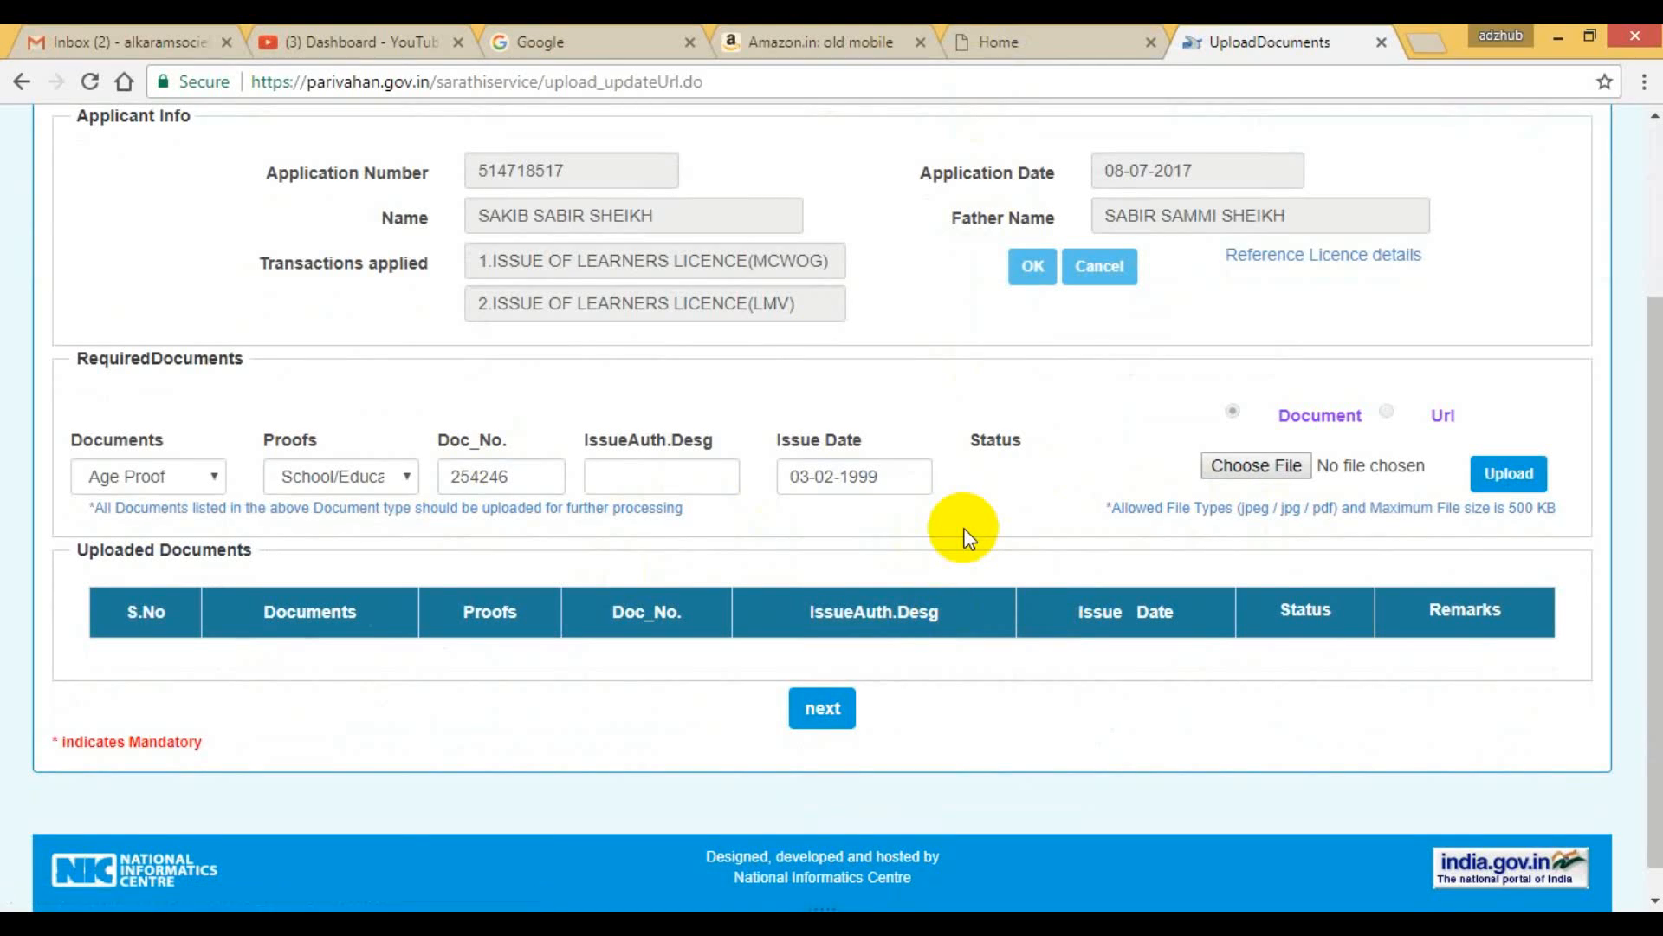
Try to upload photofunky.gif from the Desktop as the age proof file.
left_click(1249, 465)
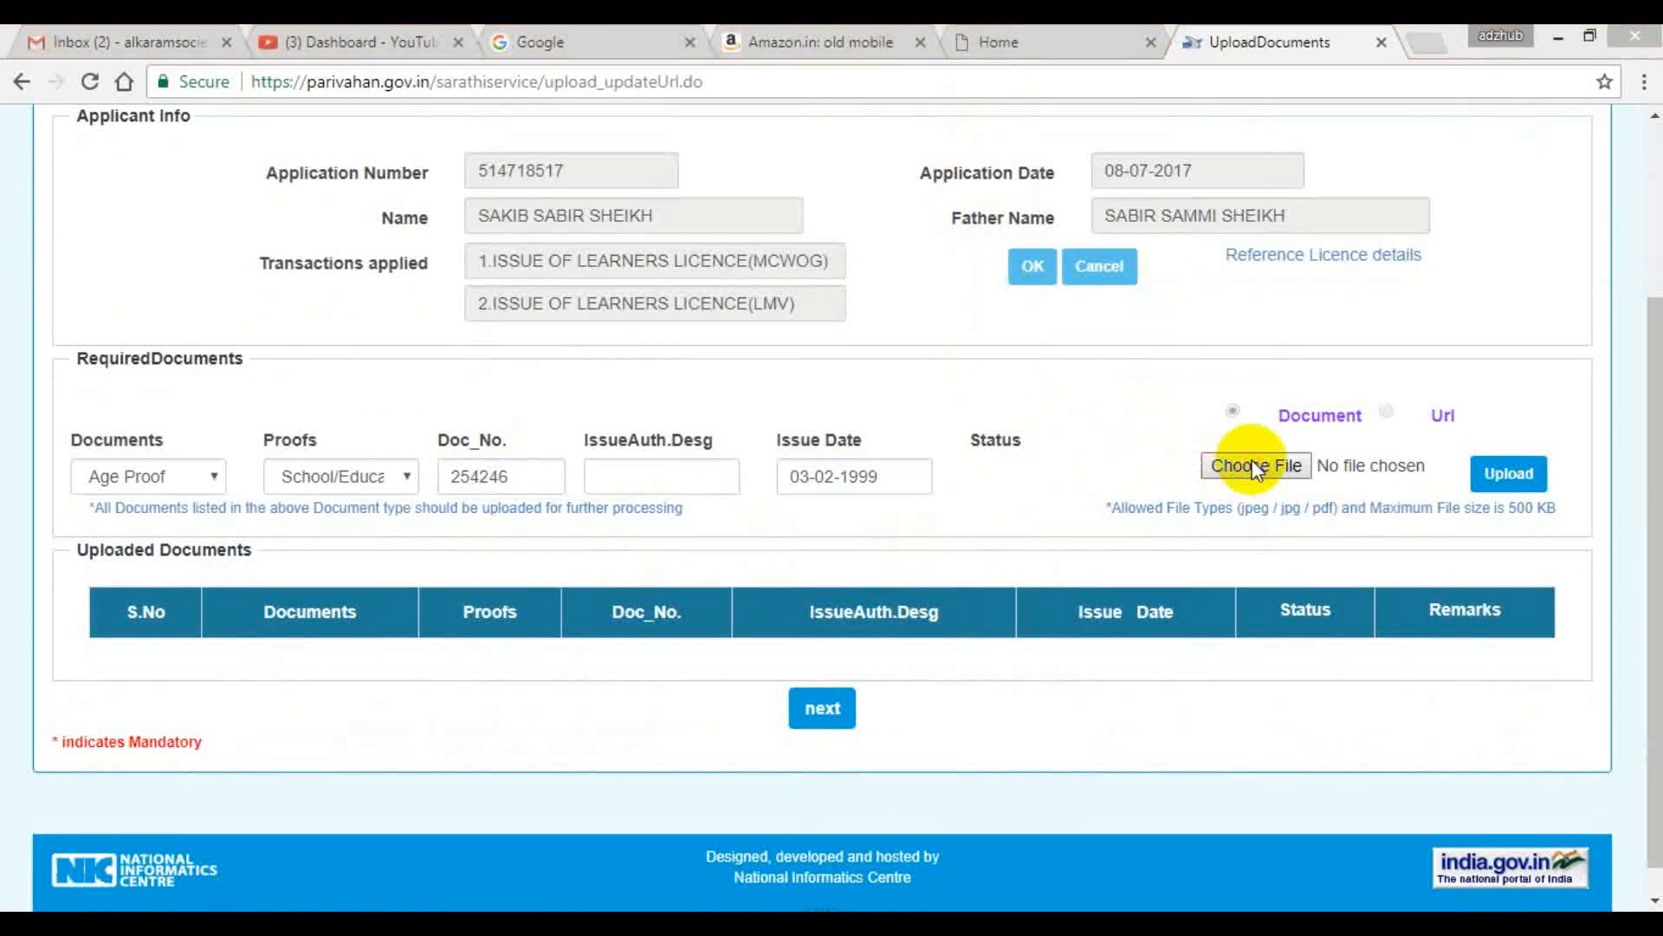
left_click_drag(815, 199, 791, 397)
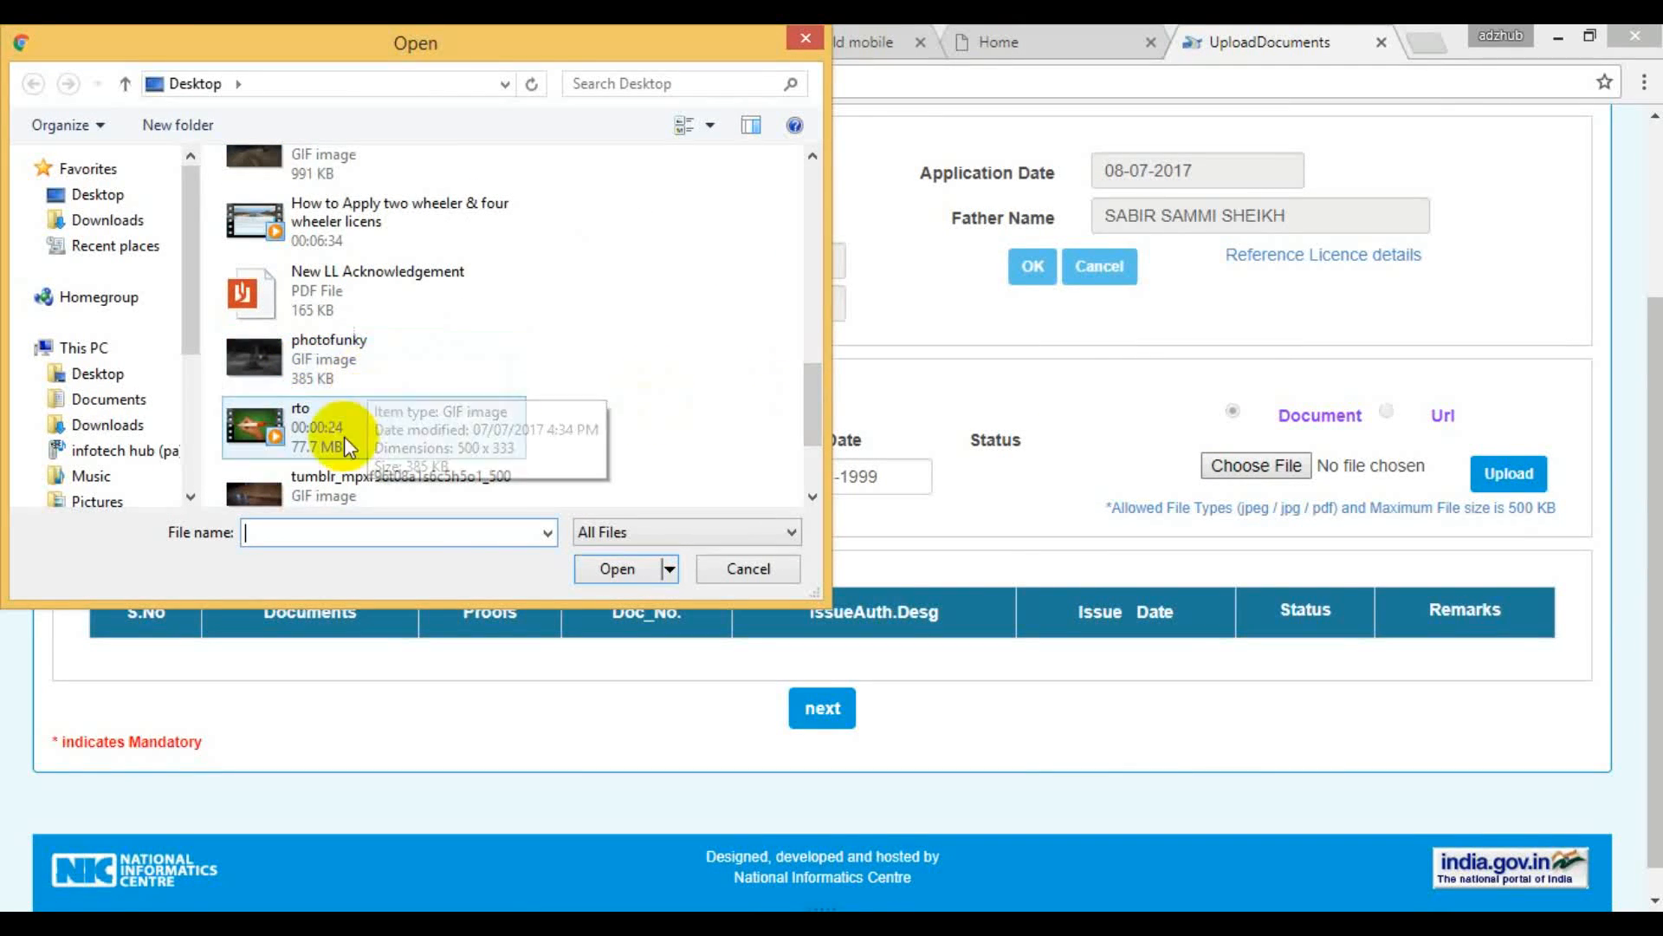
left_click(331, 362)
mouse_move(809, 419)
left_mouse_down()
mouse_move(809, 438)
mouse_move(815, 390)
left_mouse_up()
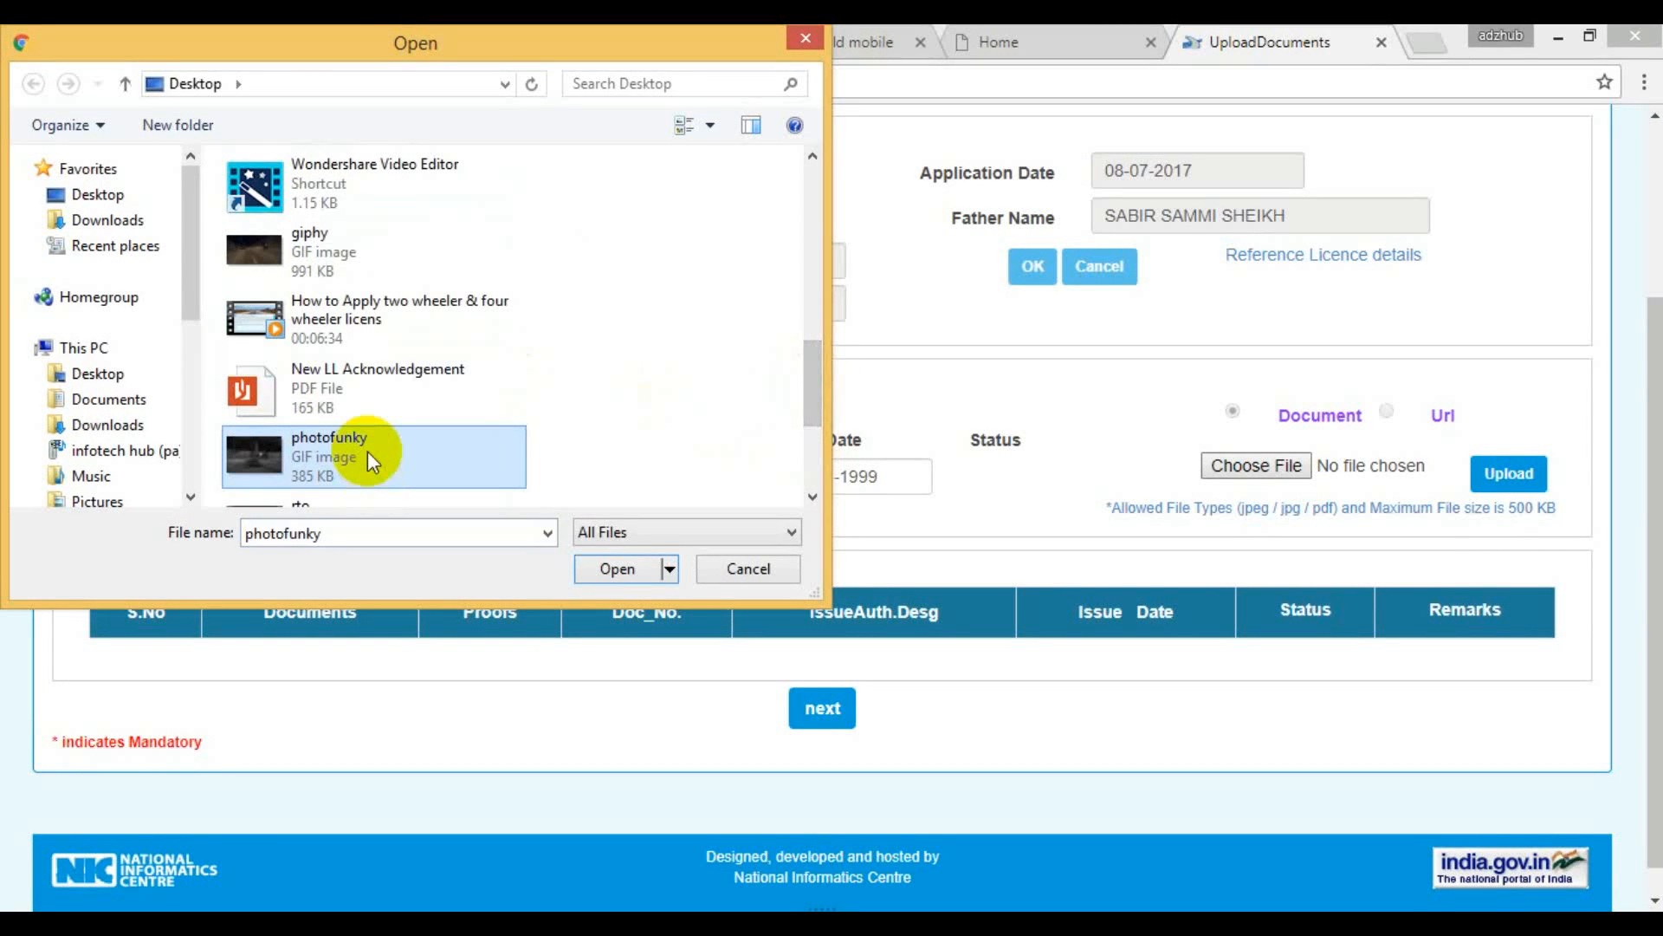
left_click(618, 569)
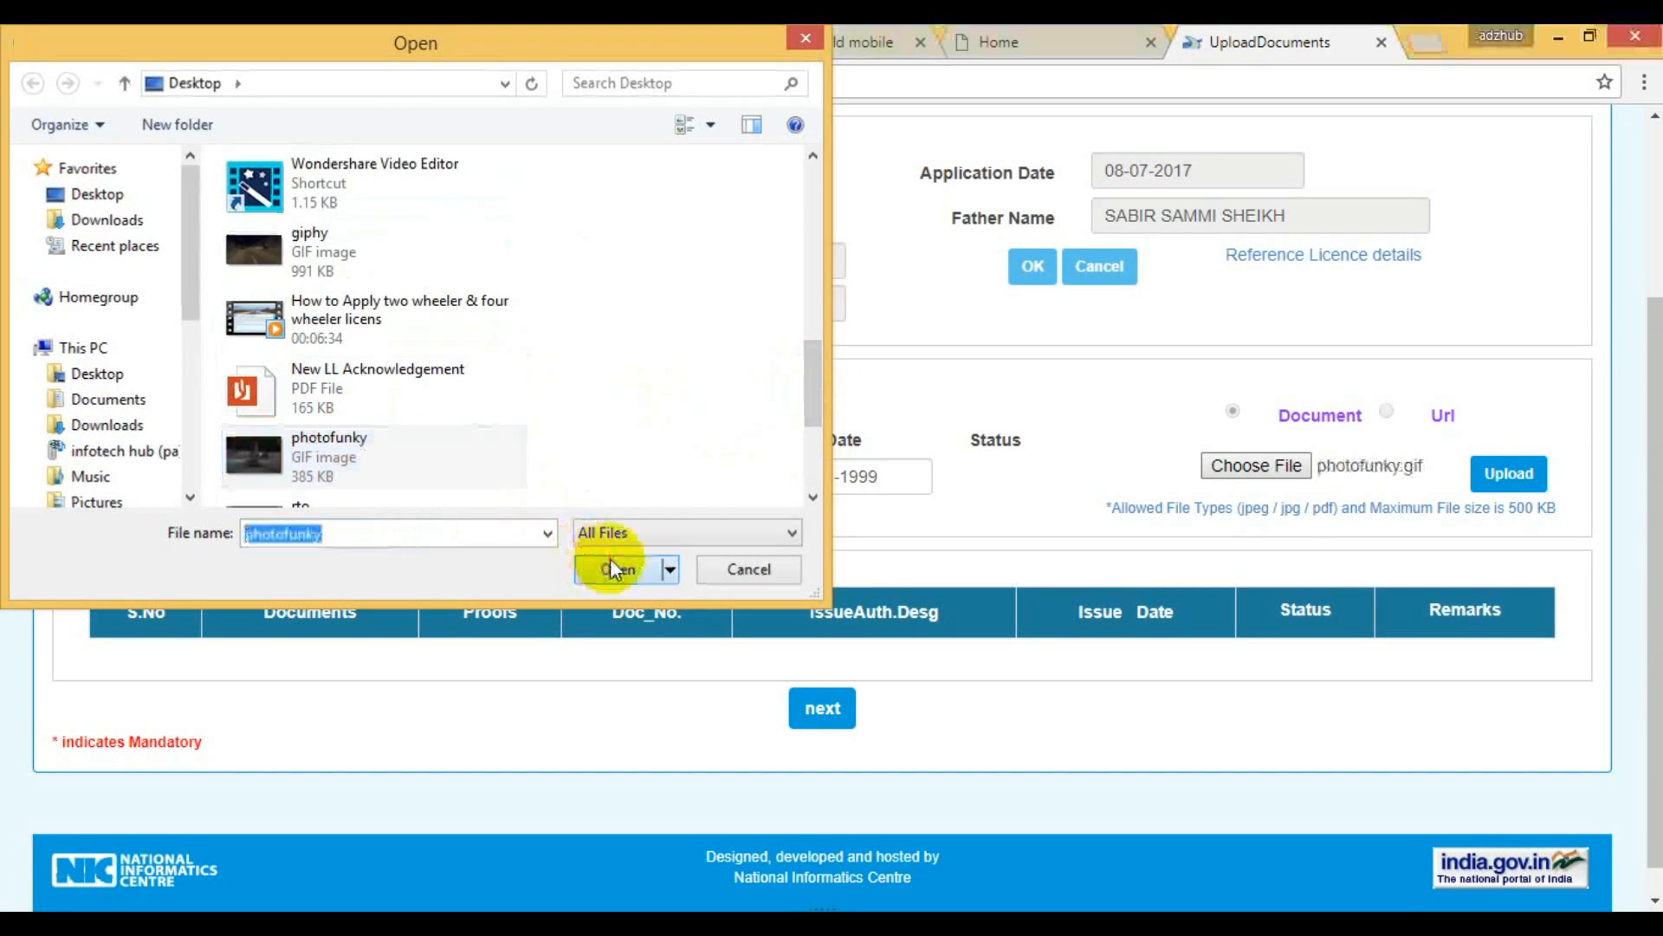
left_click(1530, 485)
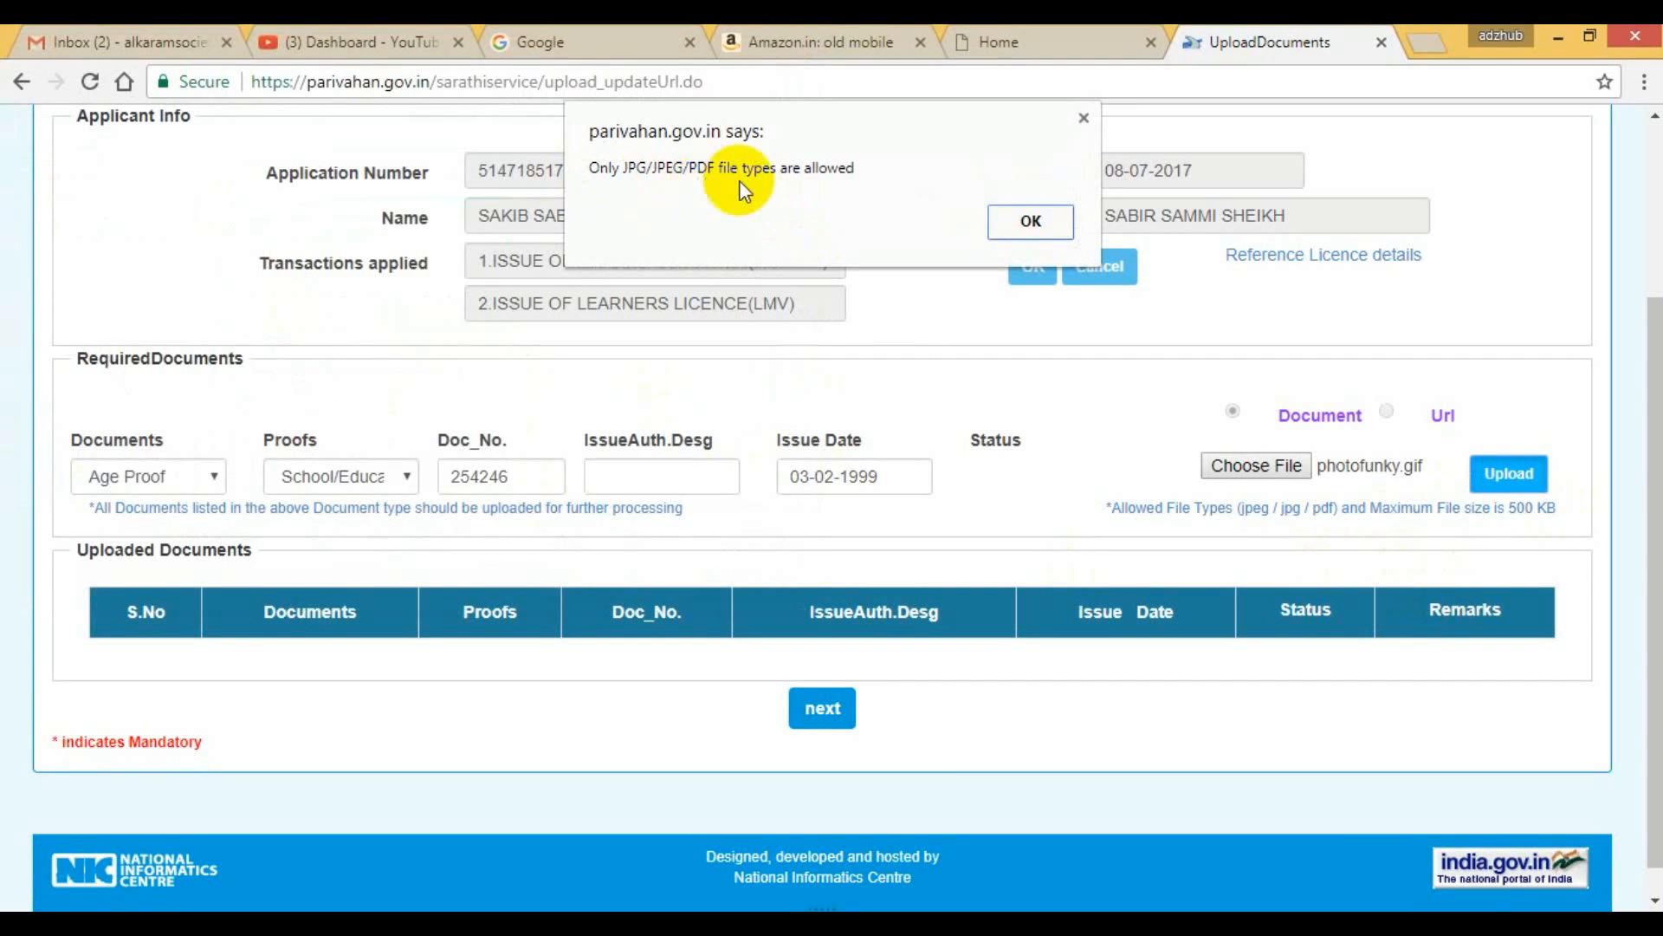
left_click(1010, 218)
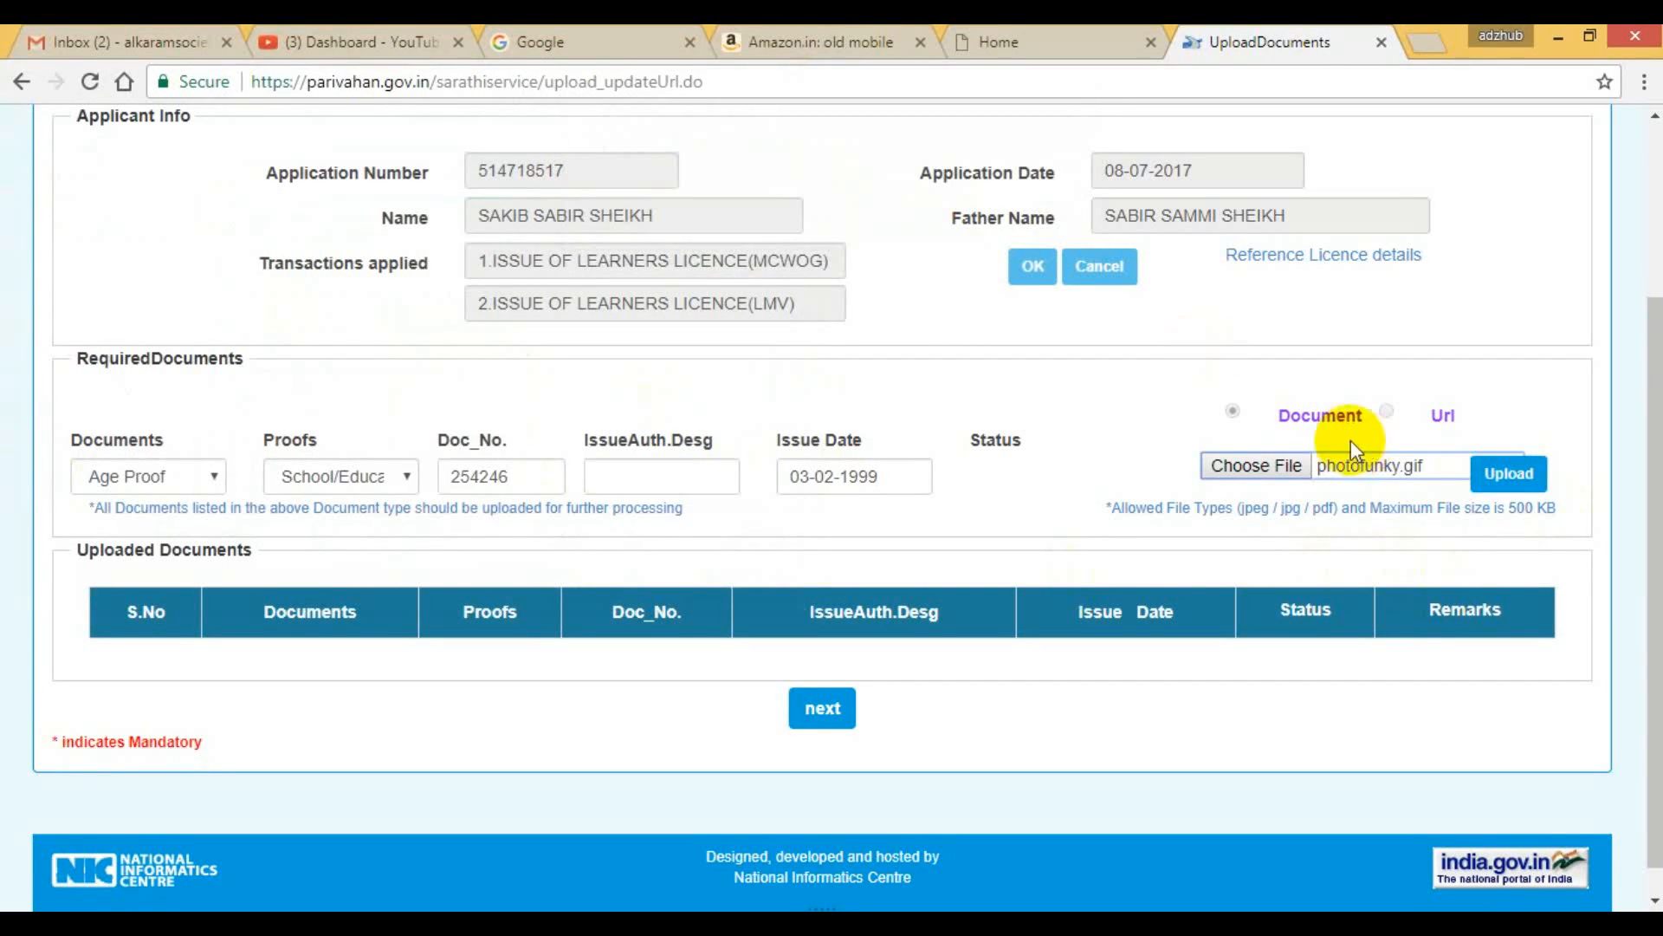
Upload the New LL Acknowledgement PDF from the Desktop as the age proof file and confirm the uploaded document.
left_click(1273, 465)
scroll(600, 293, "down", 3)
scroll(600, 293, "down", 8)
scroll(460, 346, "up", 8)
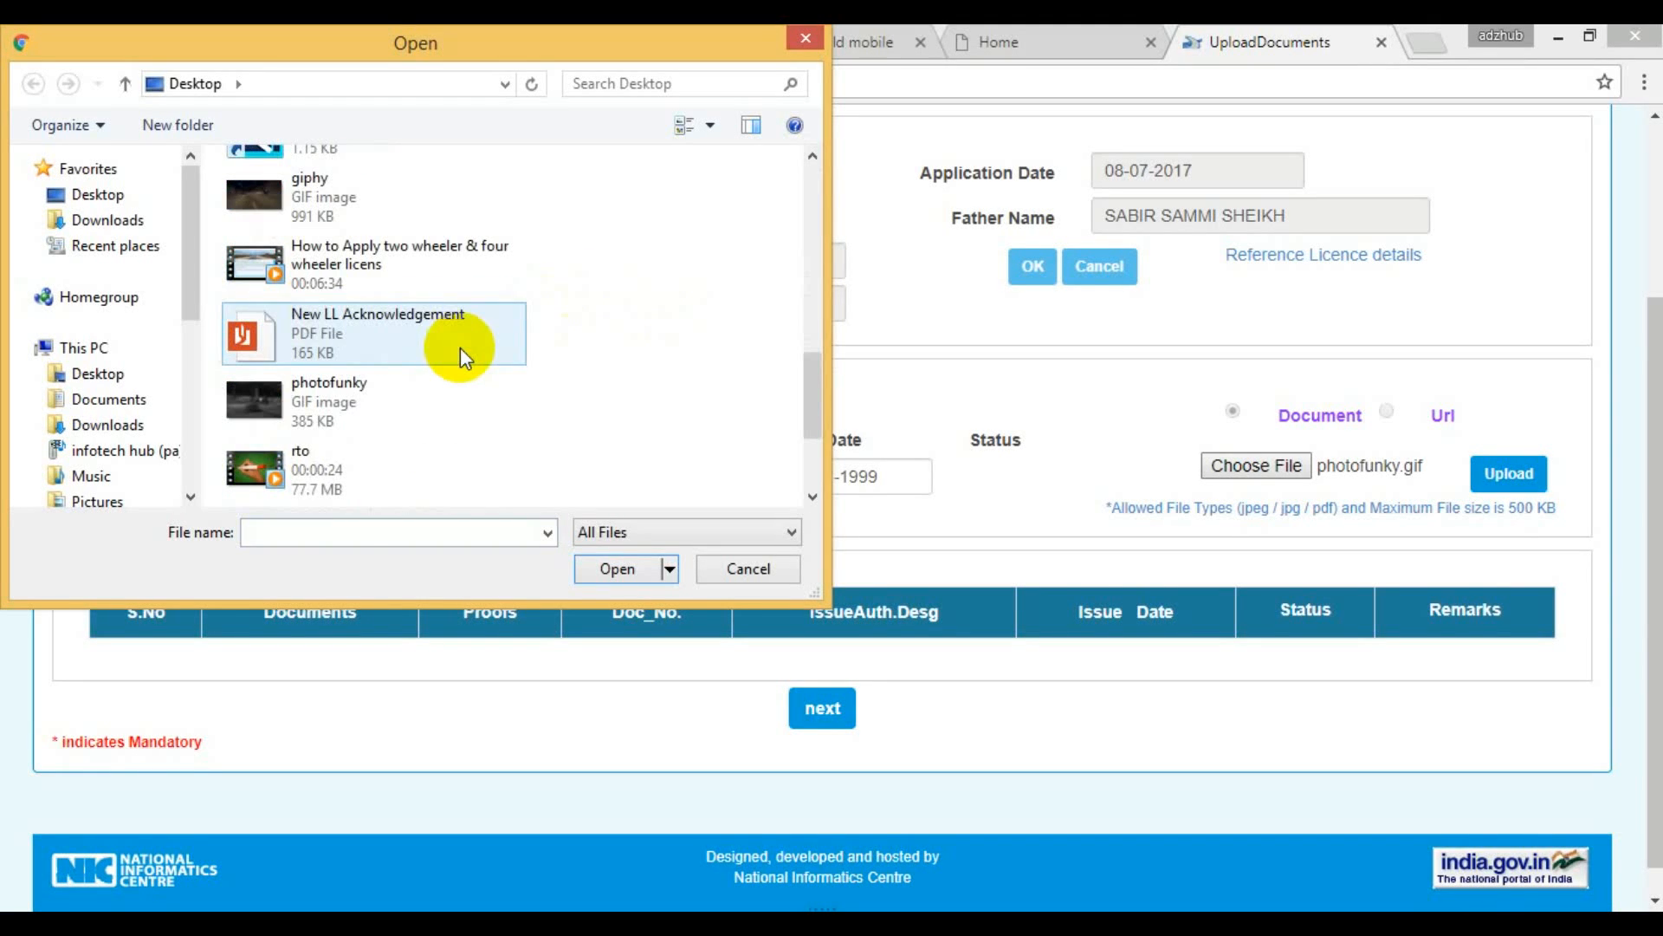
left_click(460, 347)
left_click(619, 567)
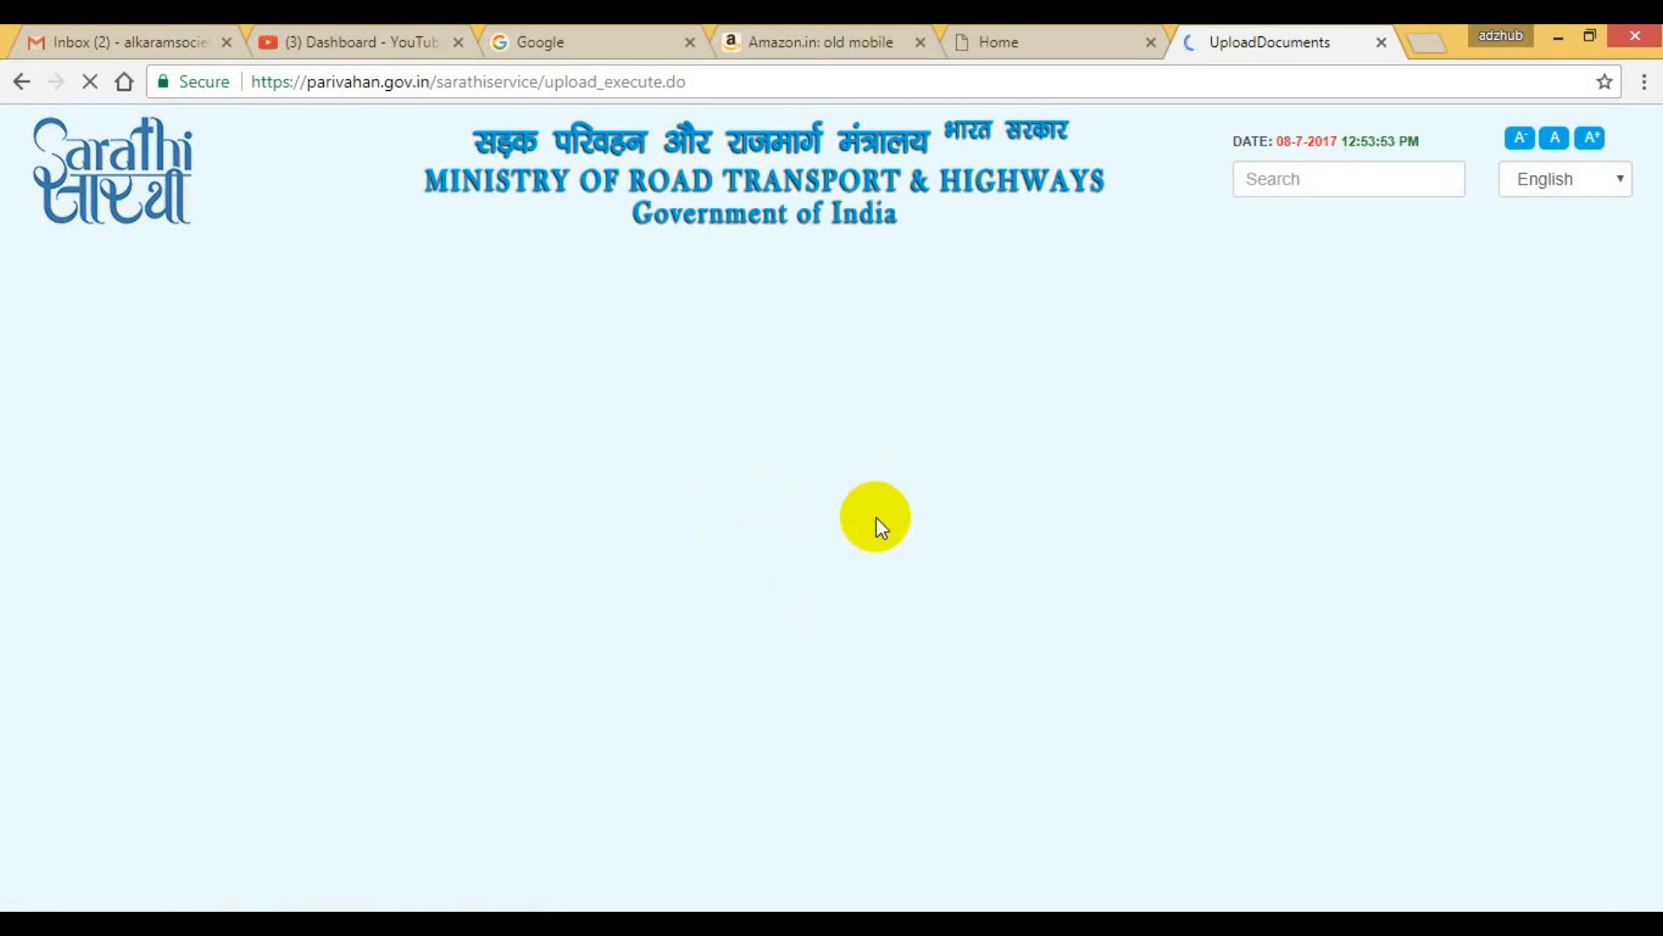
scroll(1012, 490, "down", 5)
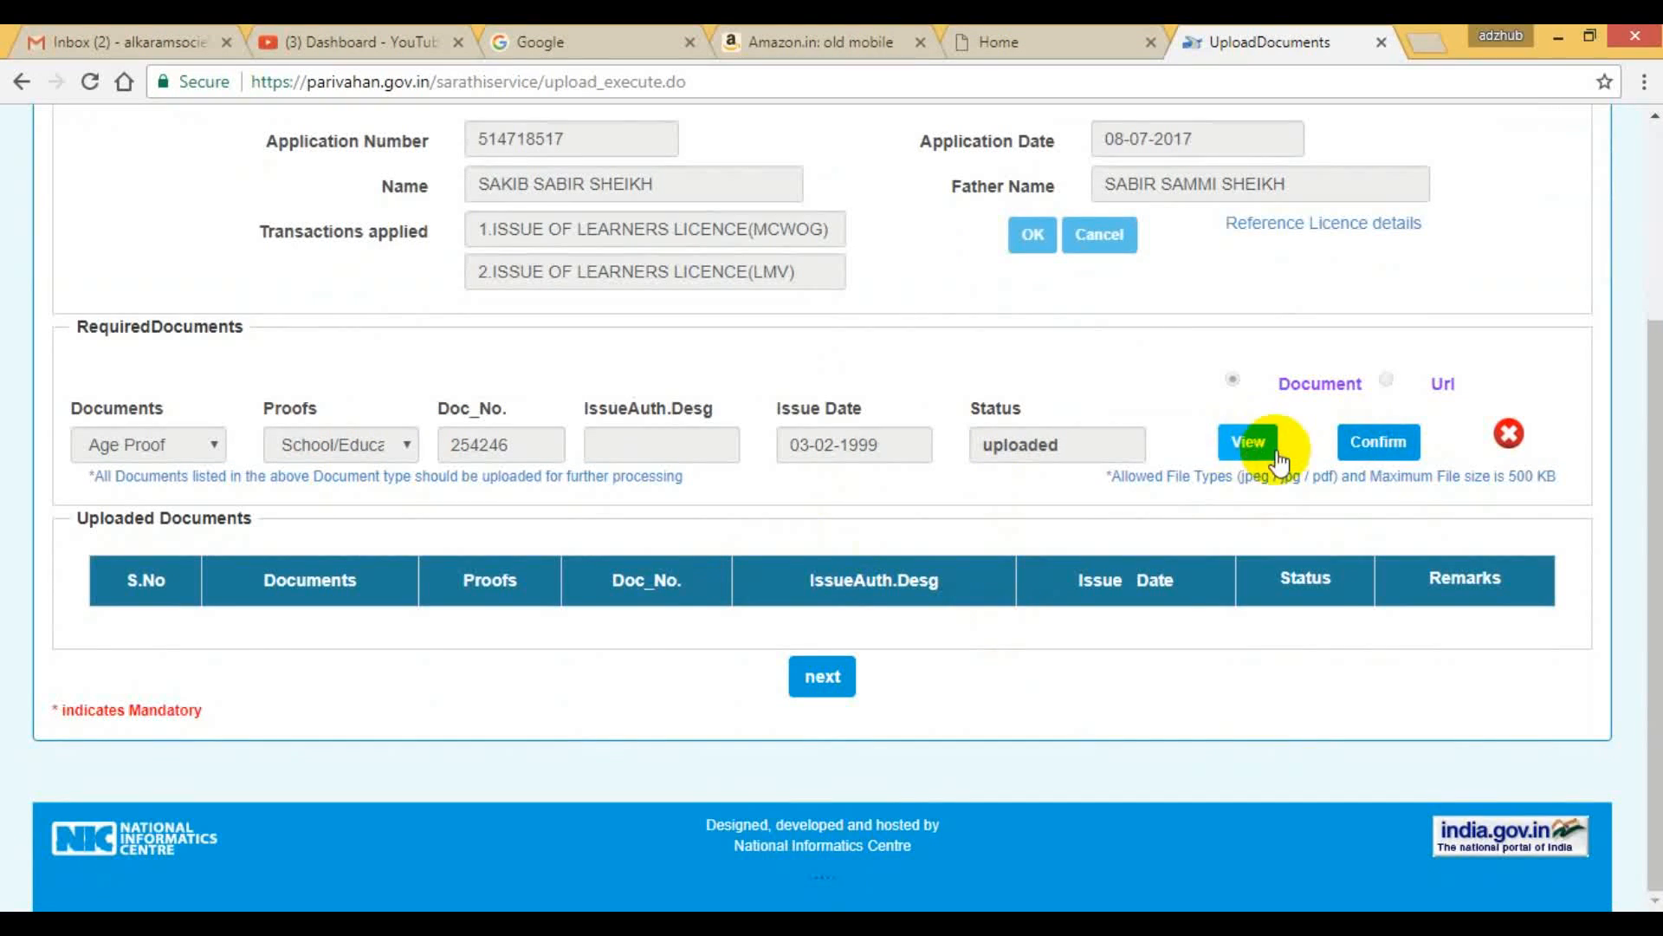
left_click(1369, 442)
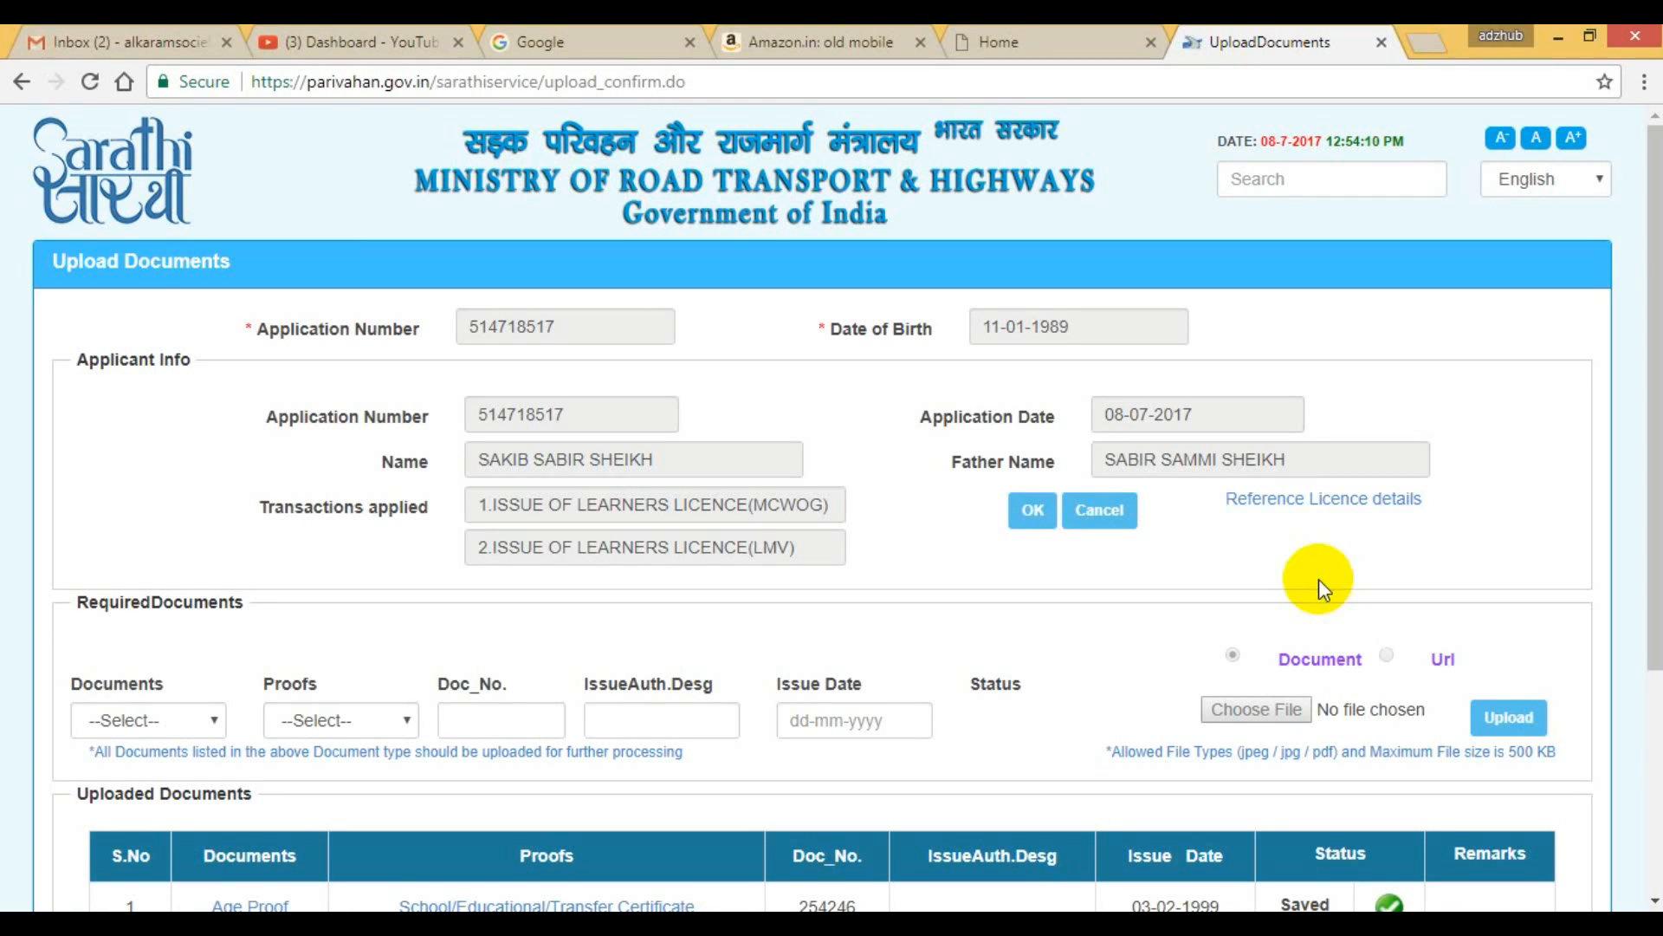
Set the required document to Address Proof with AADHAR Card as the proof.
scroll(1318, 579, "down", 4)
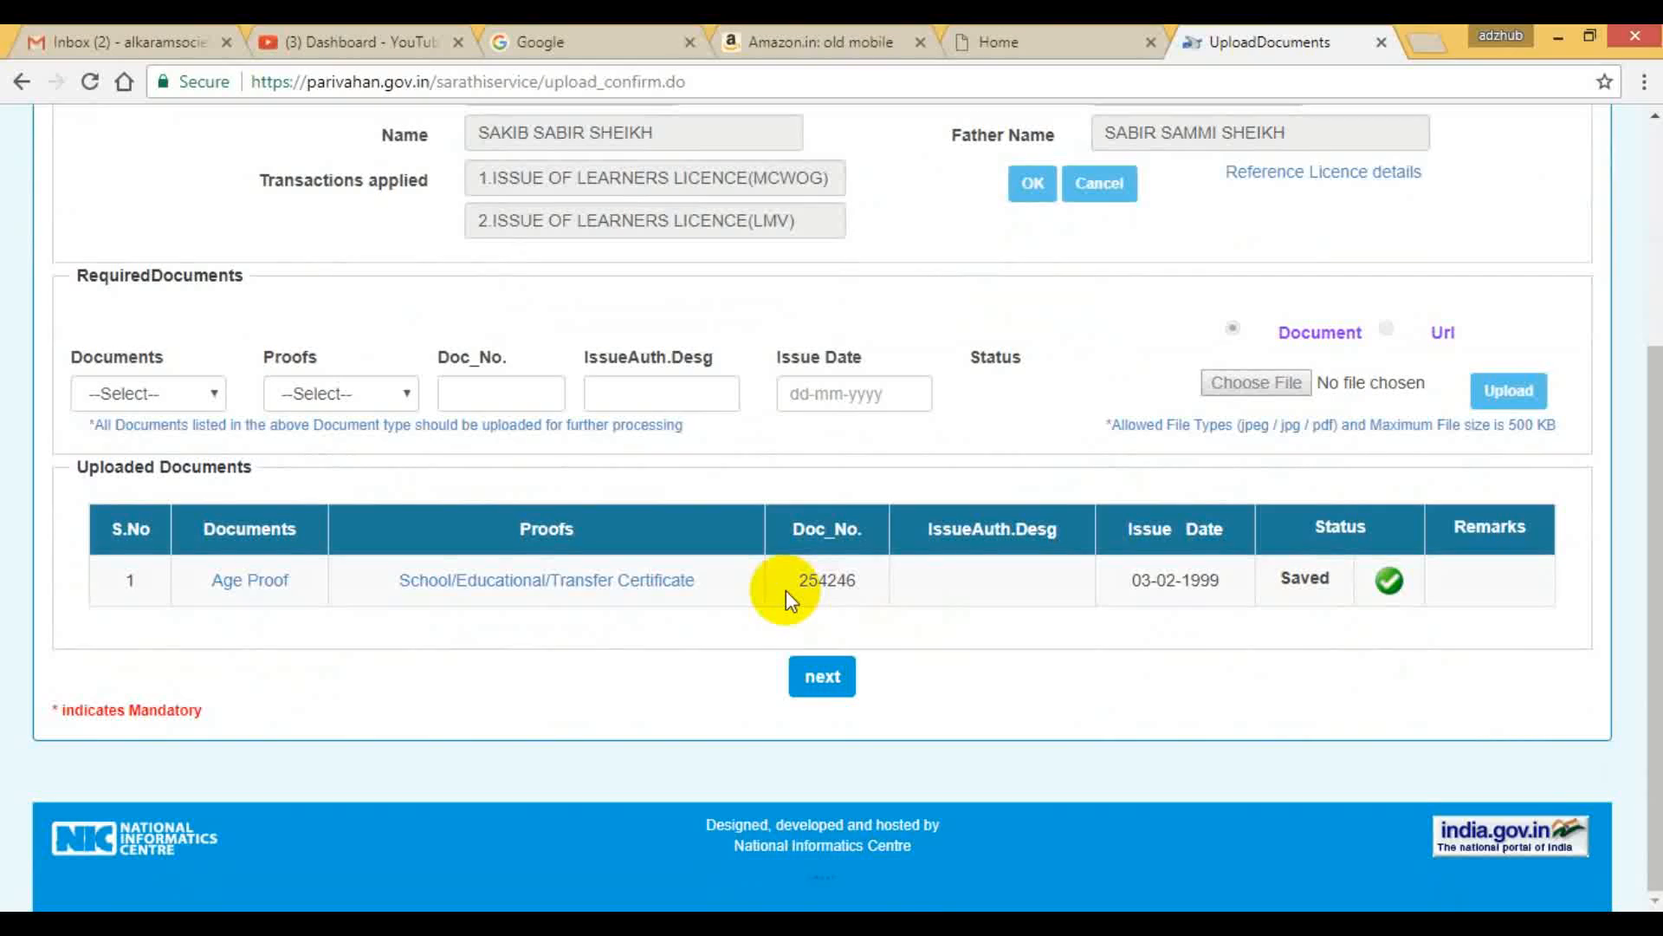
left_click(198, 394)
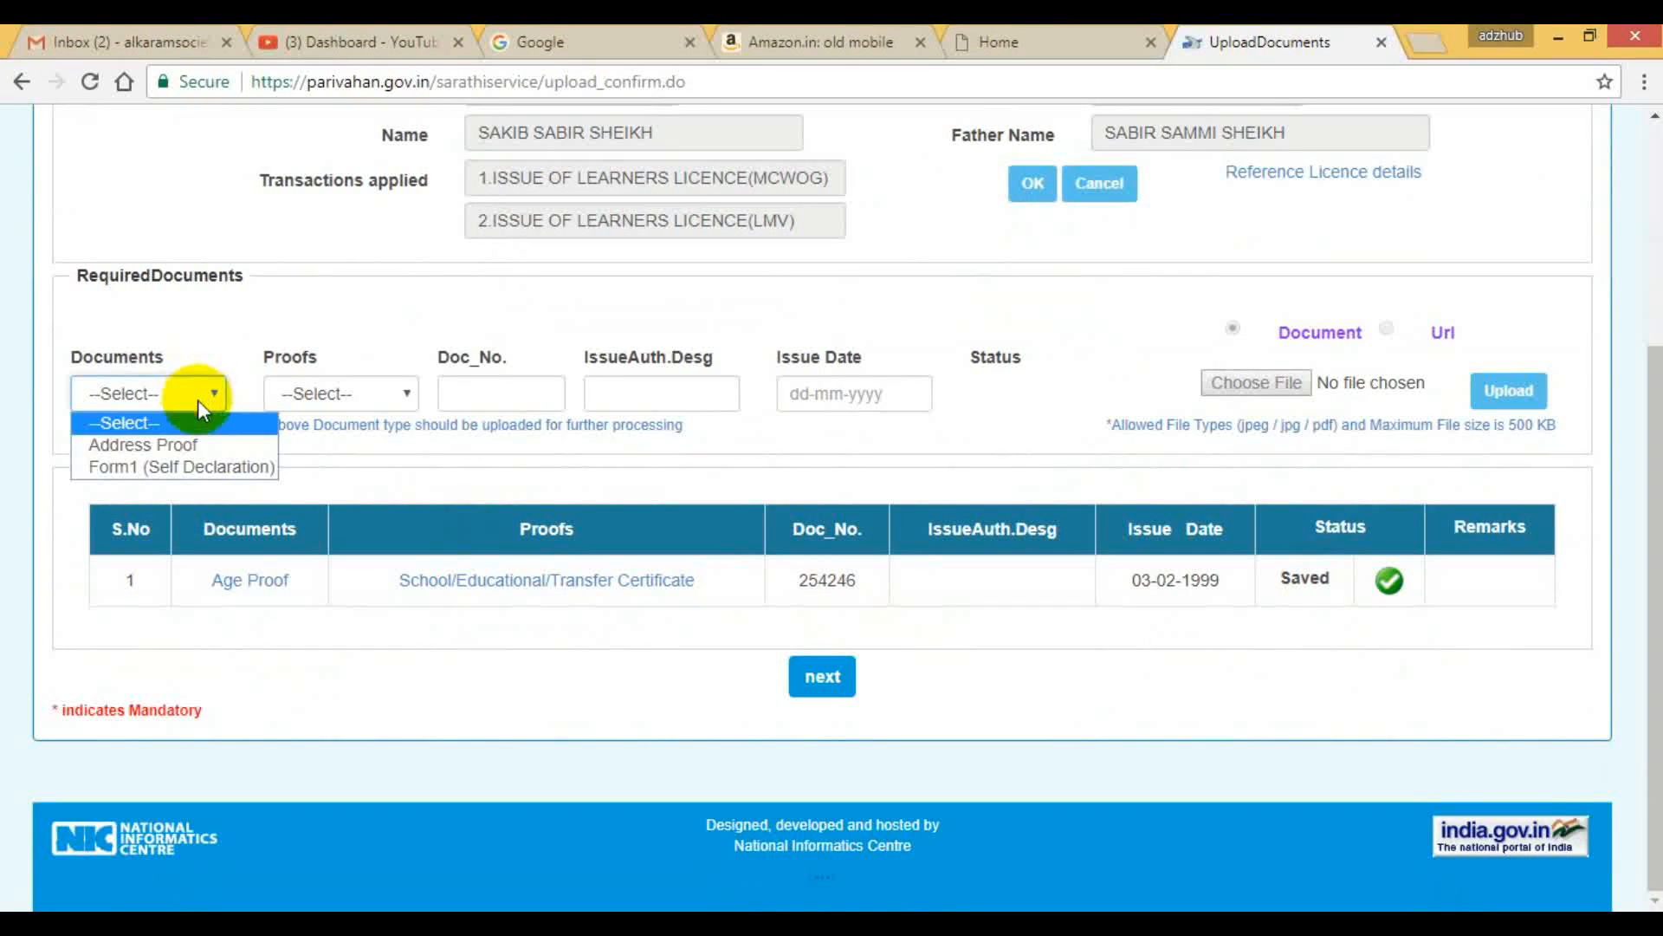
left_click(205, 447)
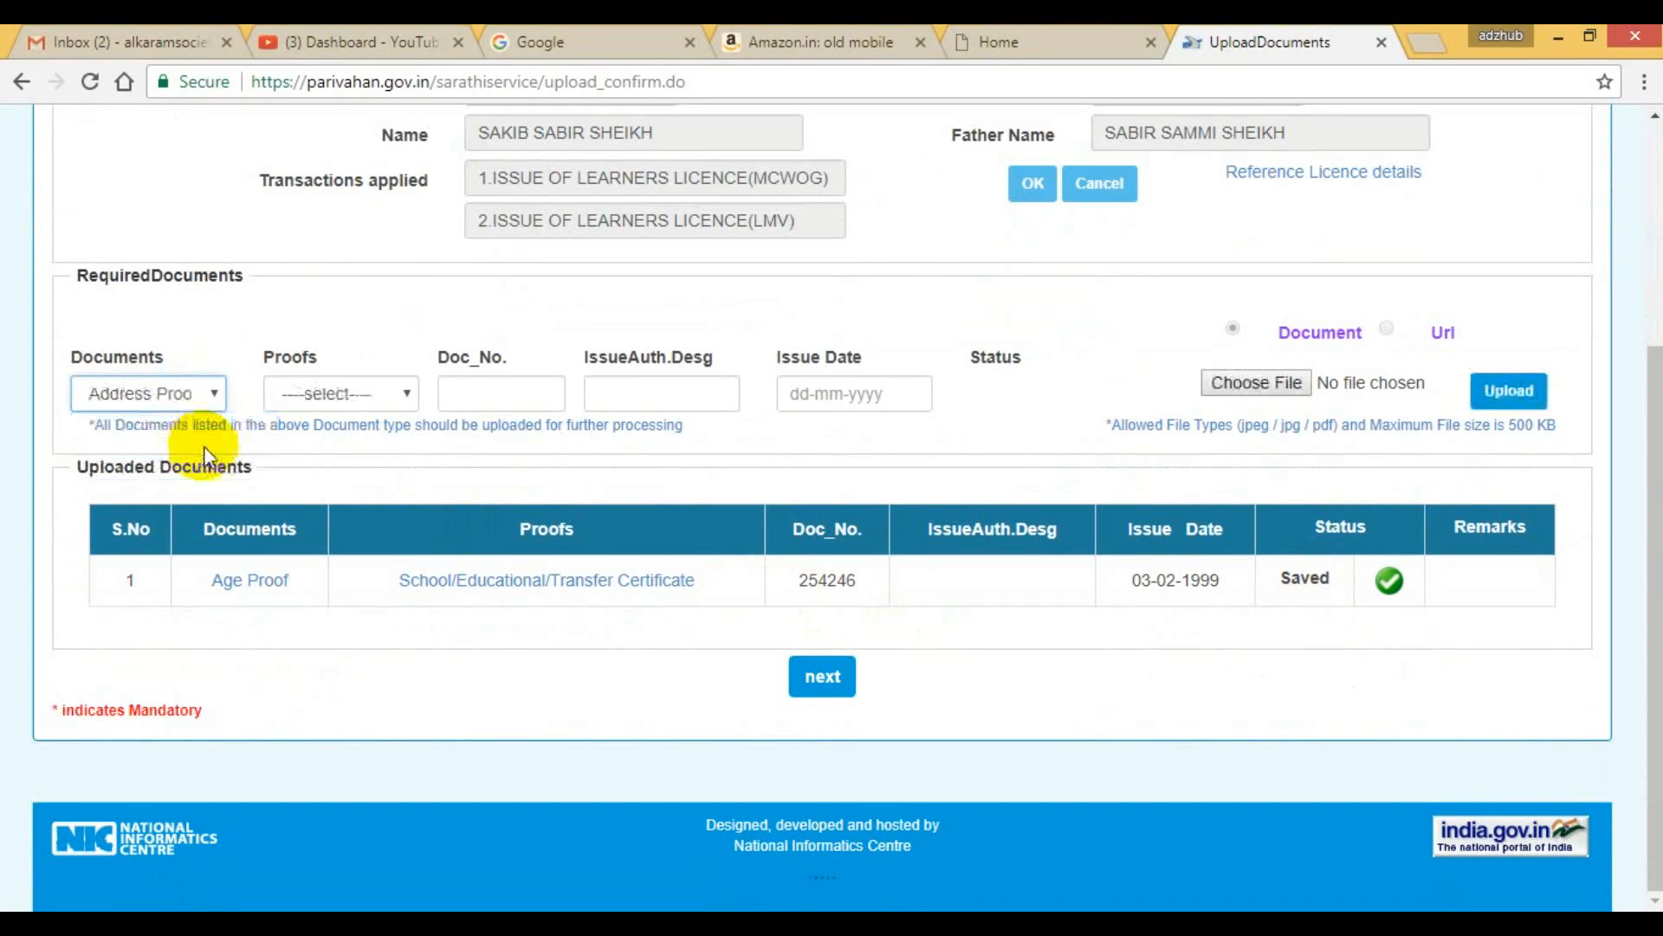
left_click(366, 390)
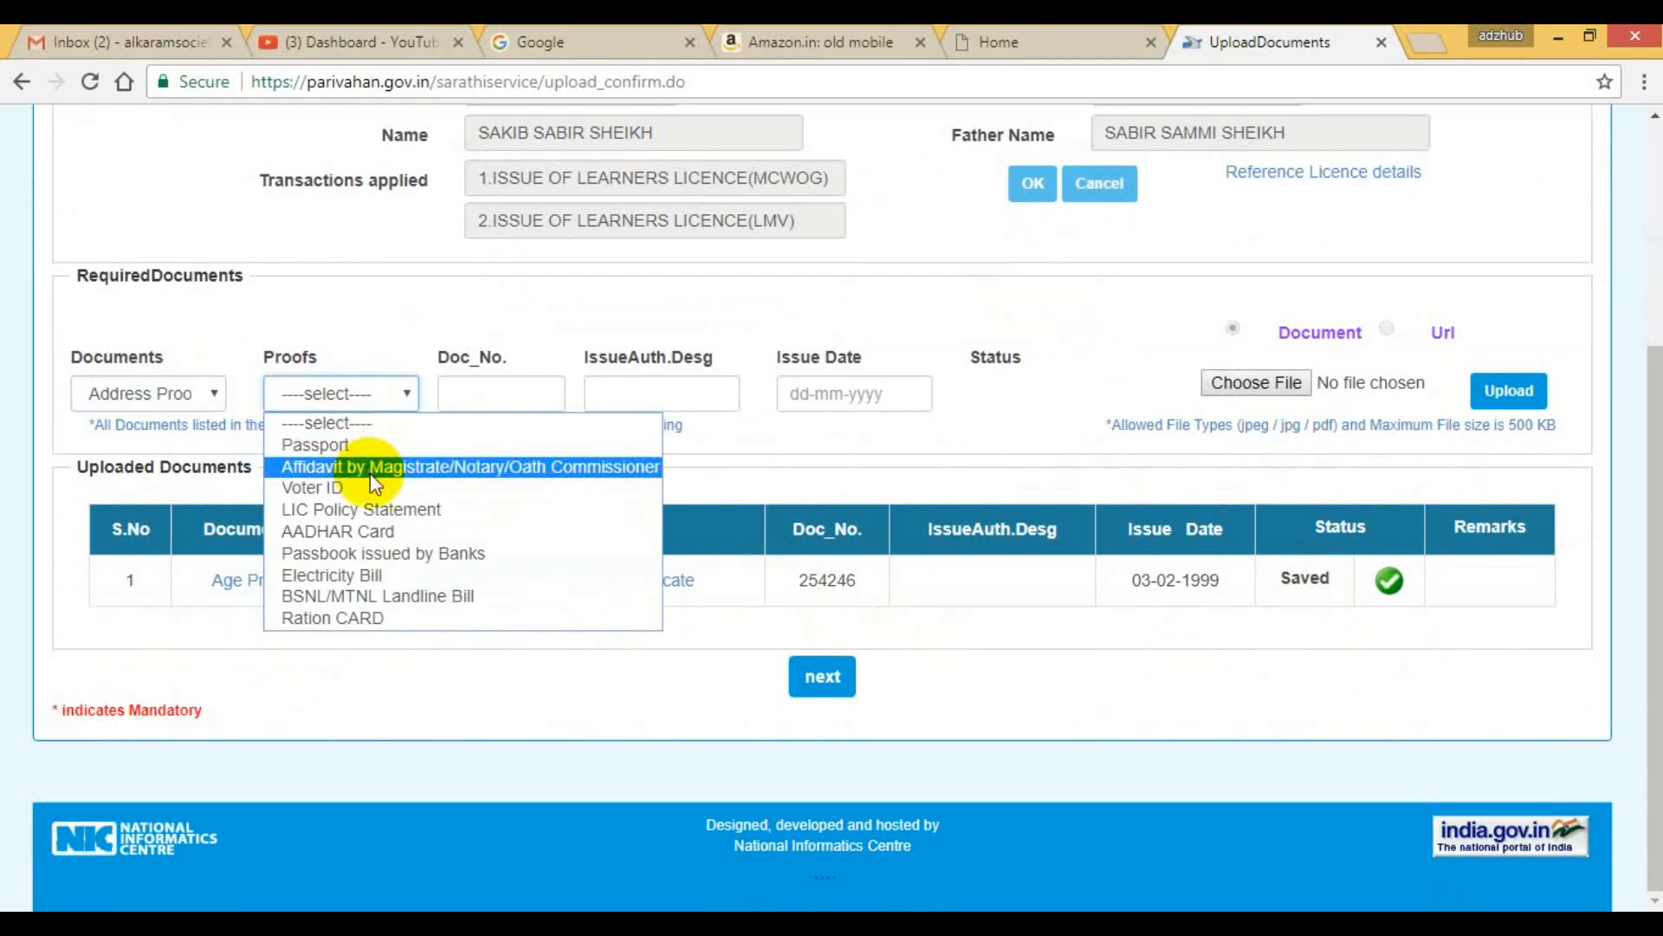
left_click(370, 531)
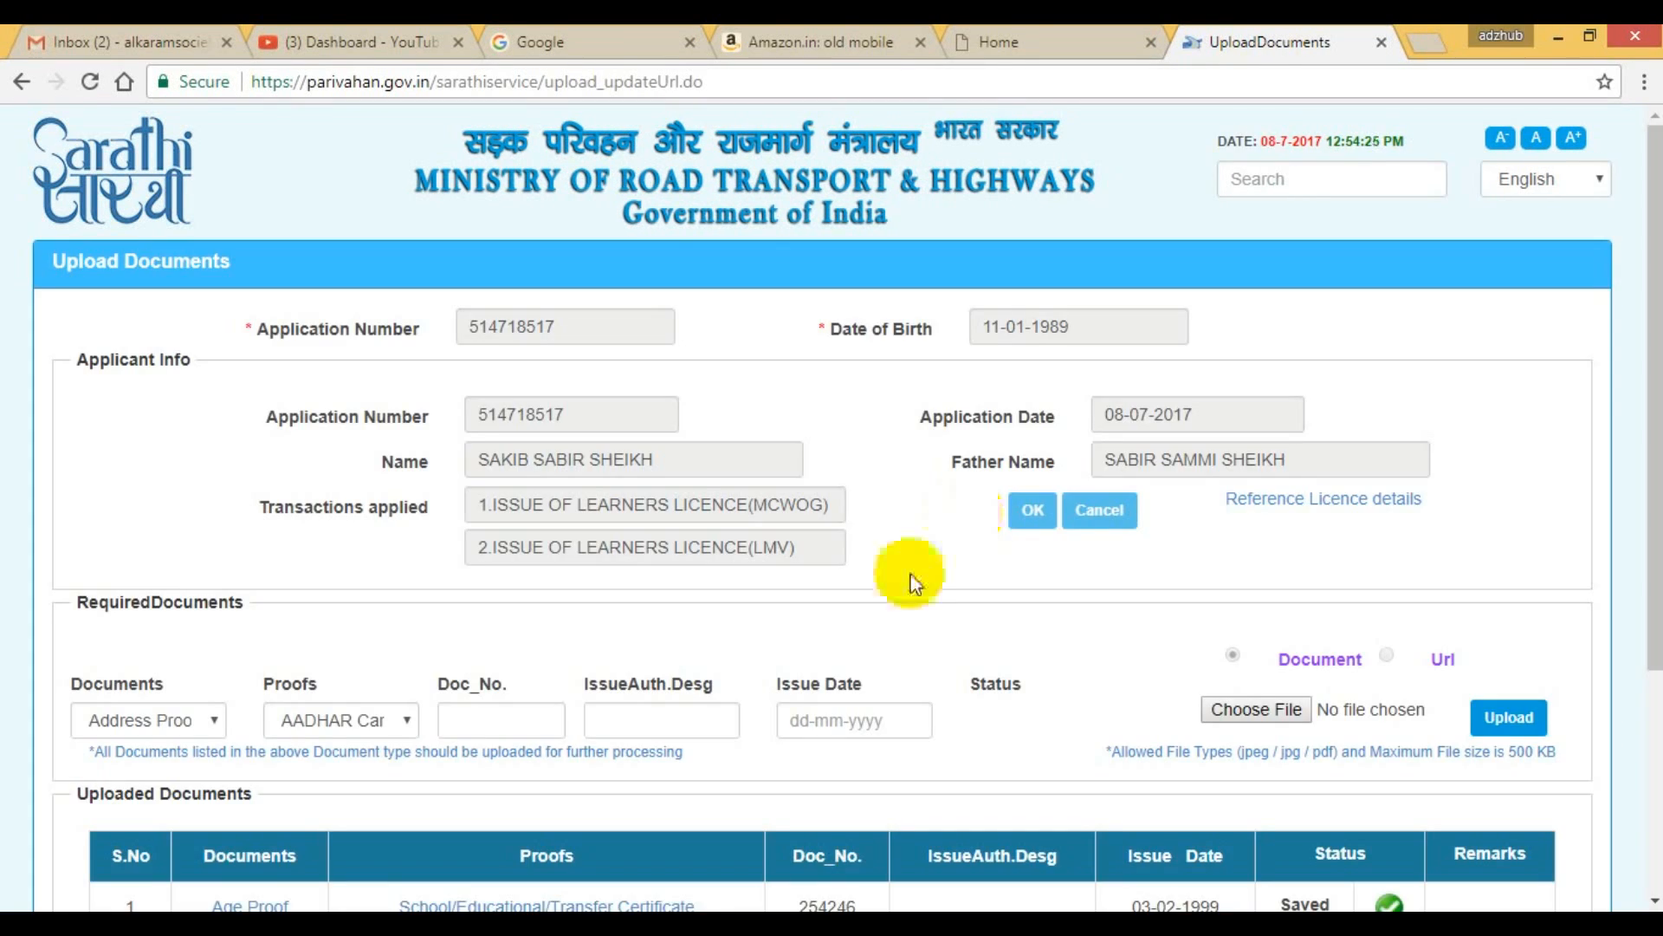
Set the address proof's issue date to 13-04-2011, leaving the document number blank.
scroll(816, 639, "down", 3)
left_click(802, 476)
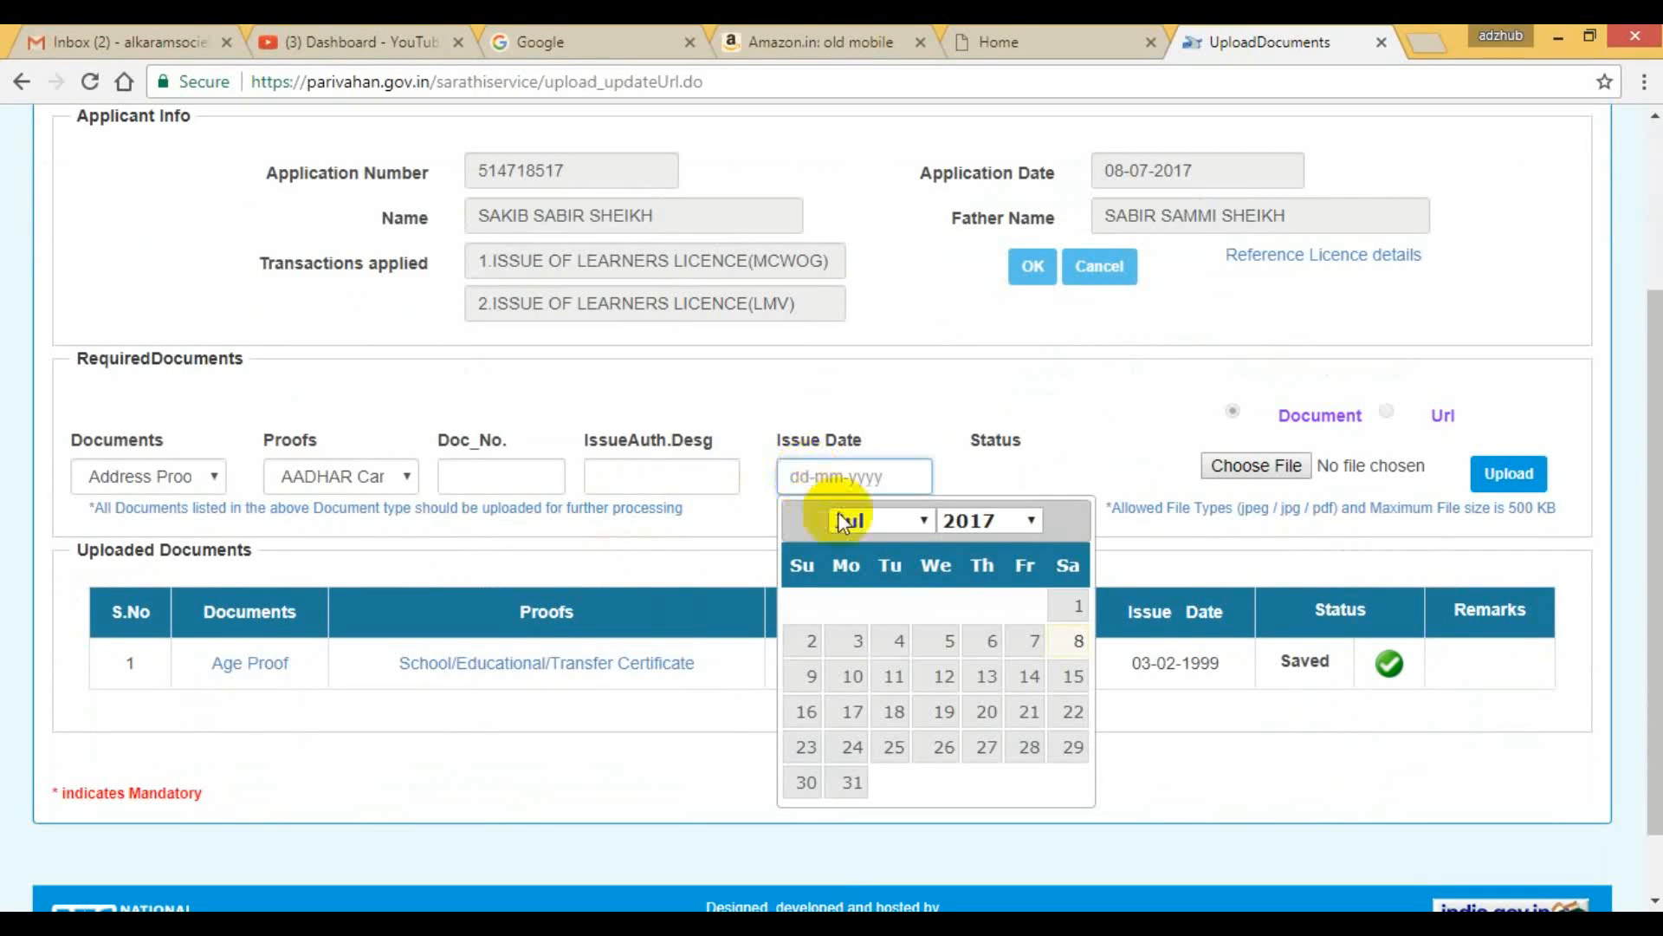
left_click(920, 521)
left_click(893, 615)
left_click(986, 523)
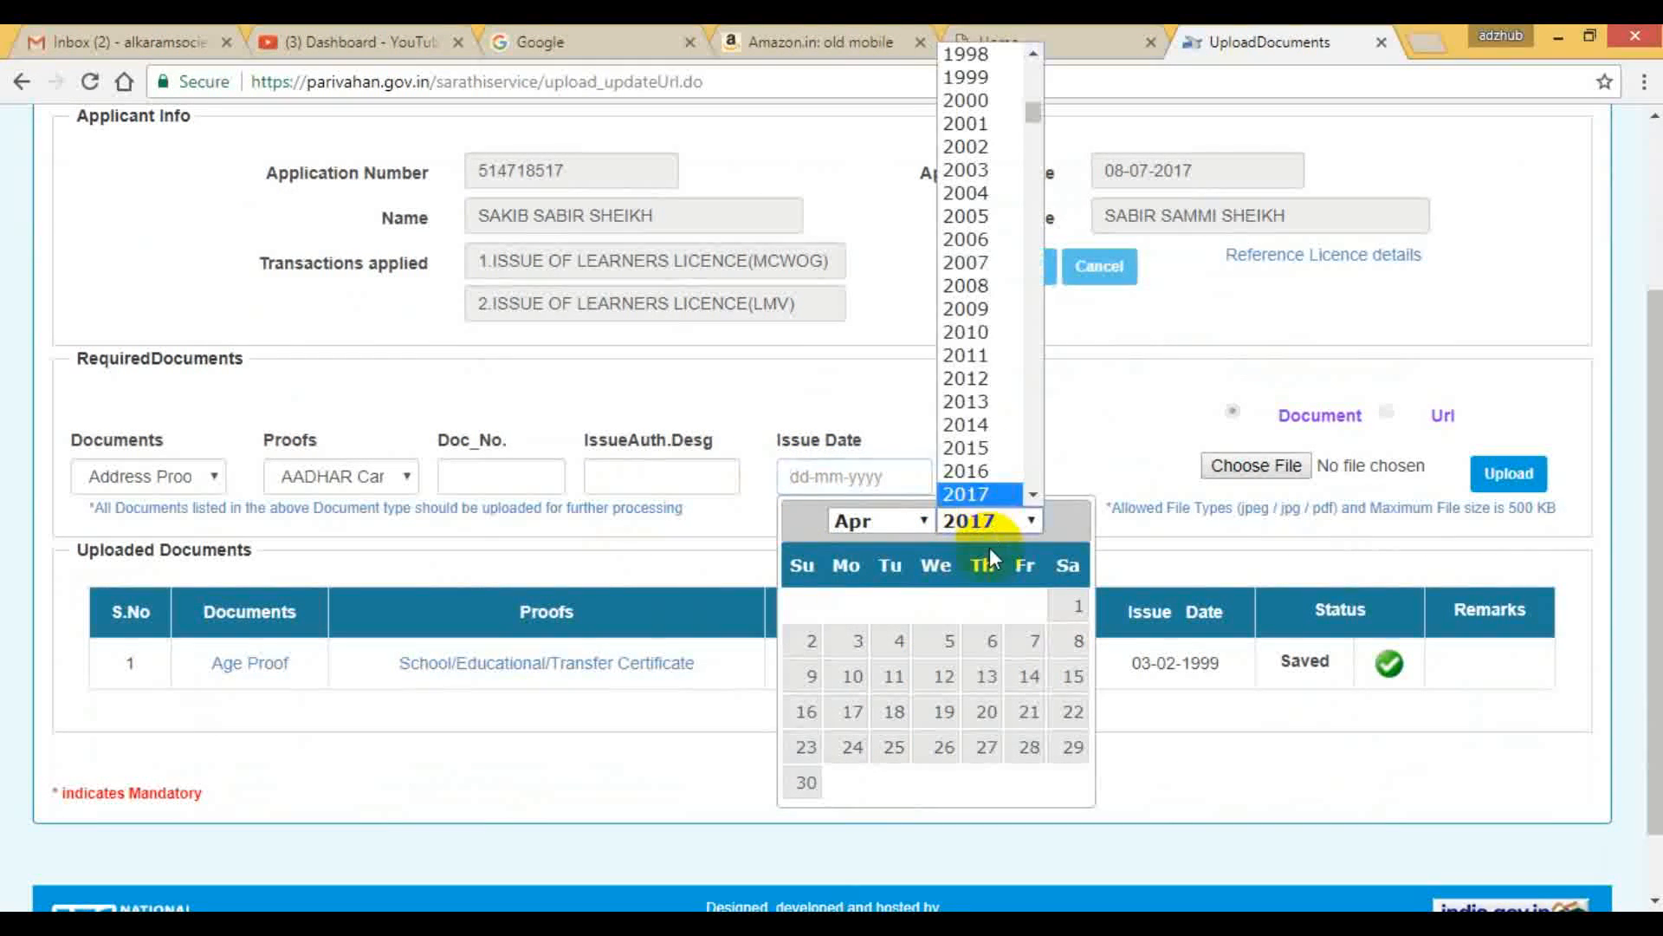
left_click(983, 355)
left_click(935, 676)
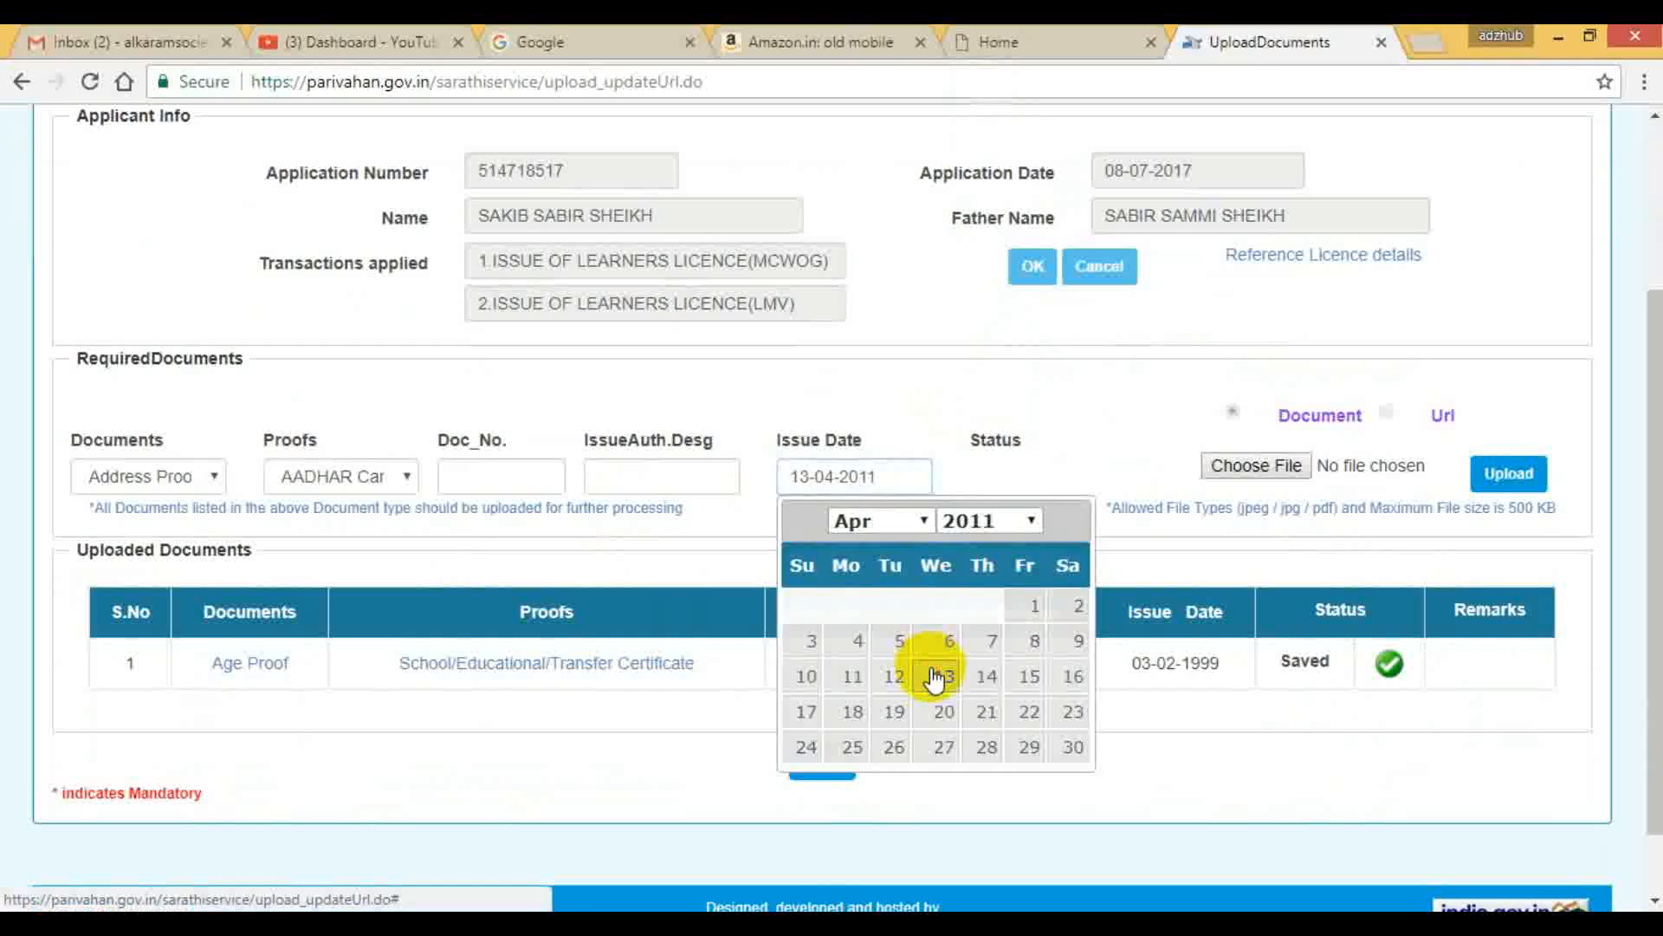
left_click(468, 475)
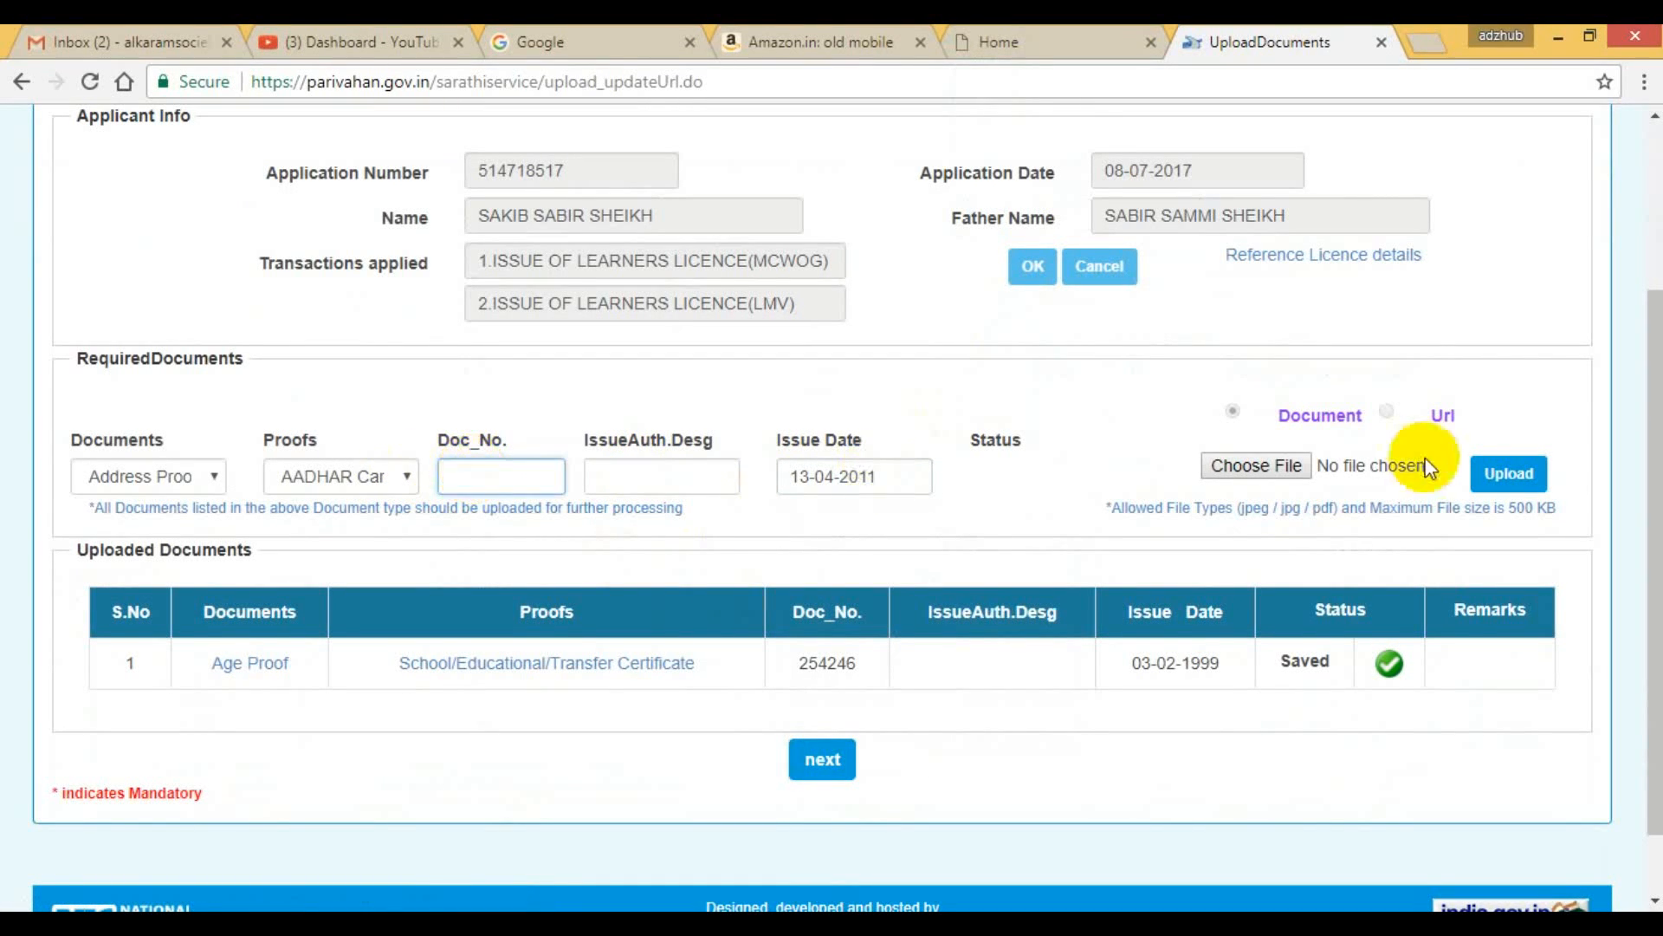
Upload the New LL Acknowledgement PDF from the Desktop as the address proof file and confirm the uploaded document.
left_click(1270, 465)
scroll(629, 349, "down", 5)
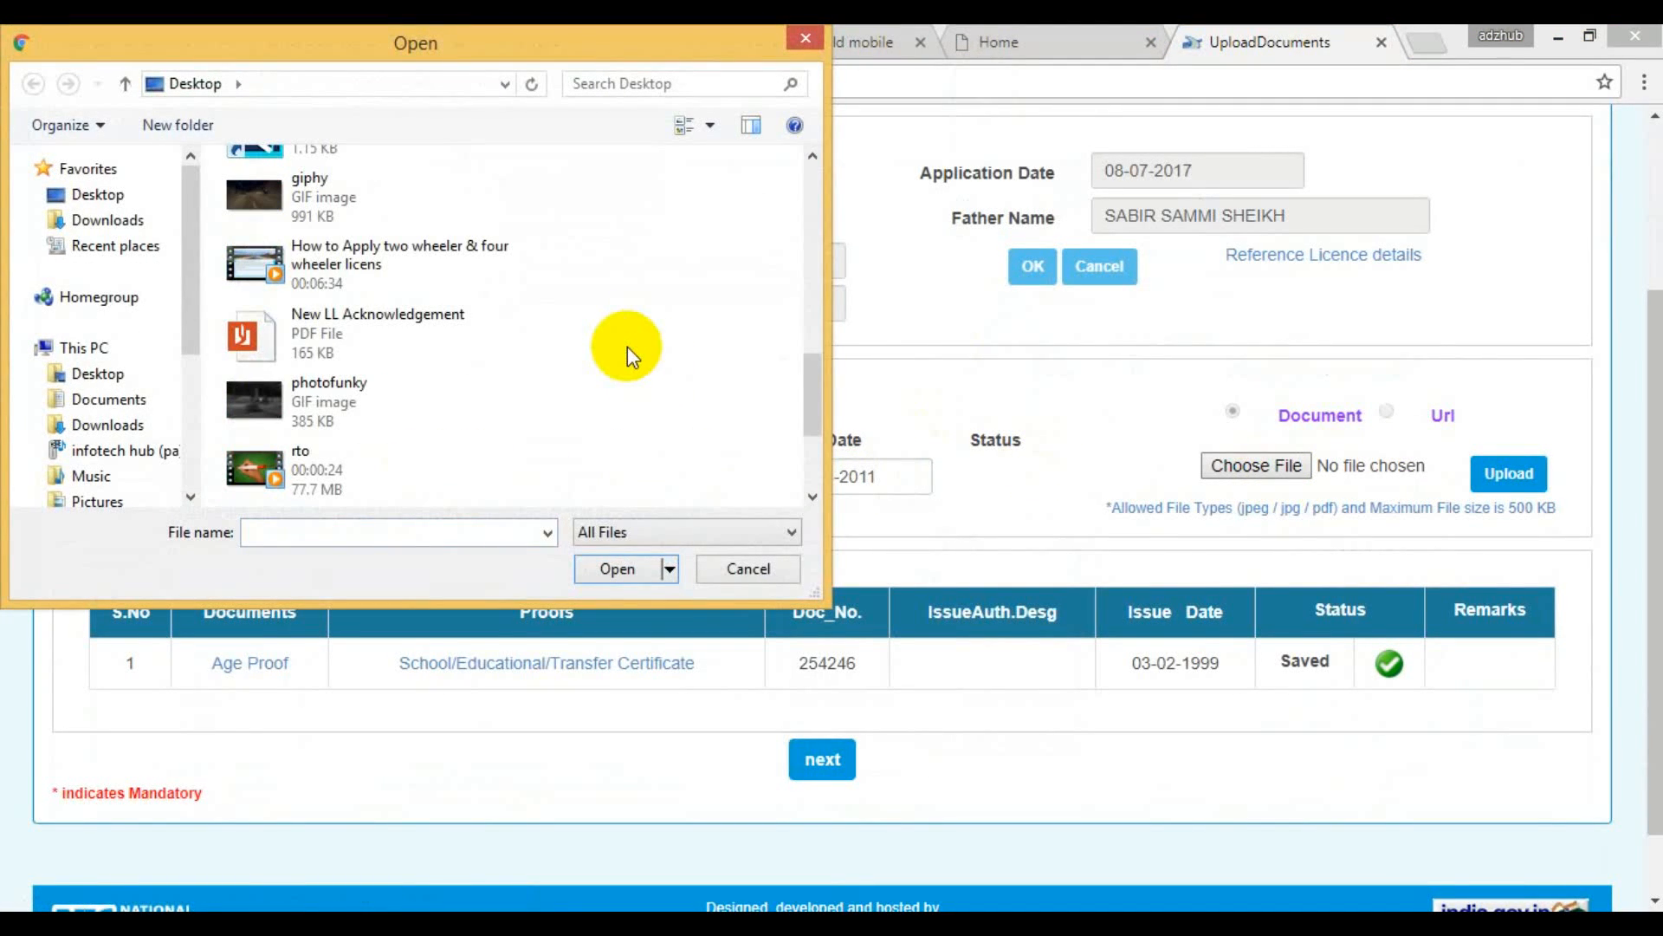
left_click(471, 319)
left_click(622, 568)
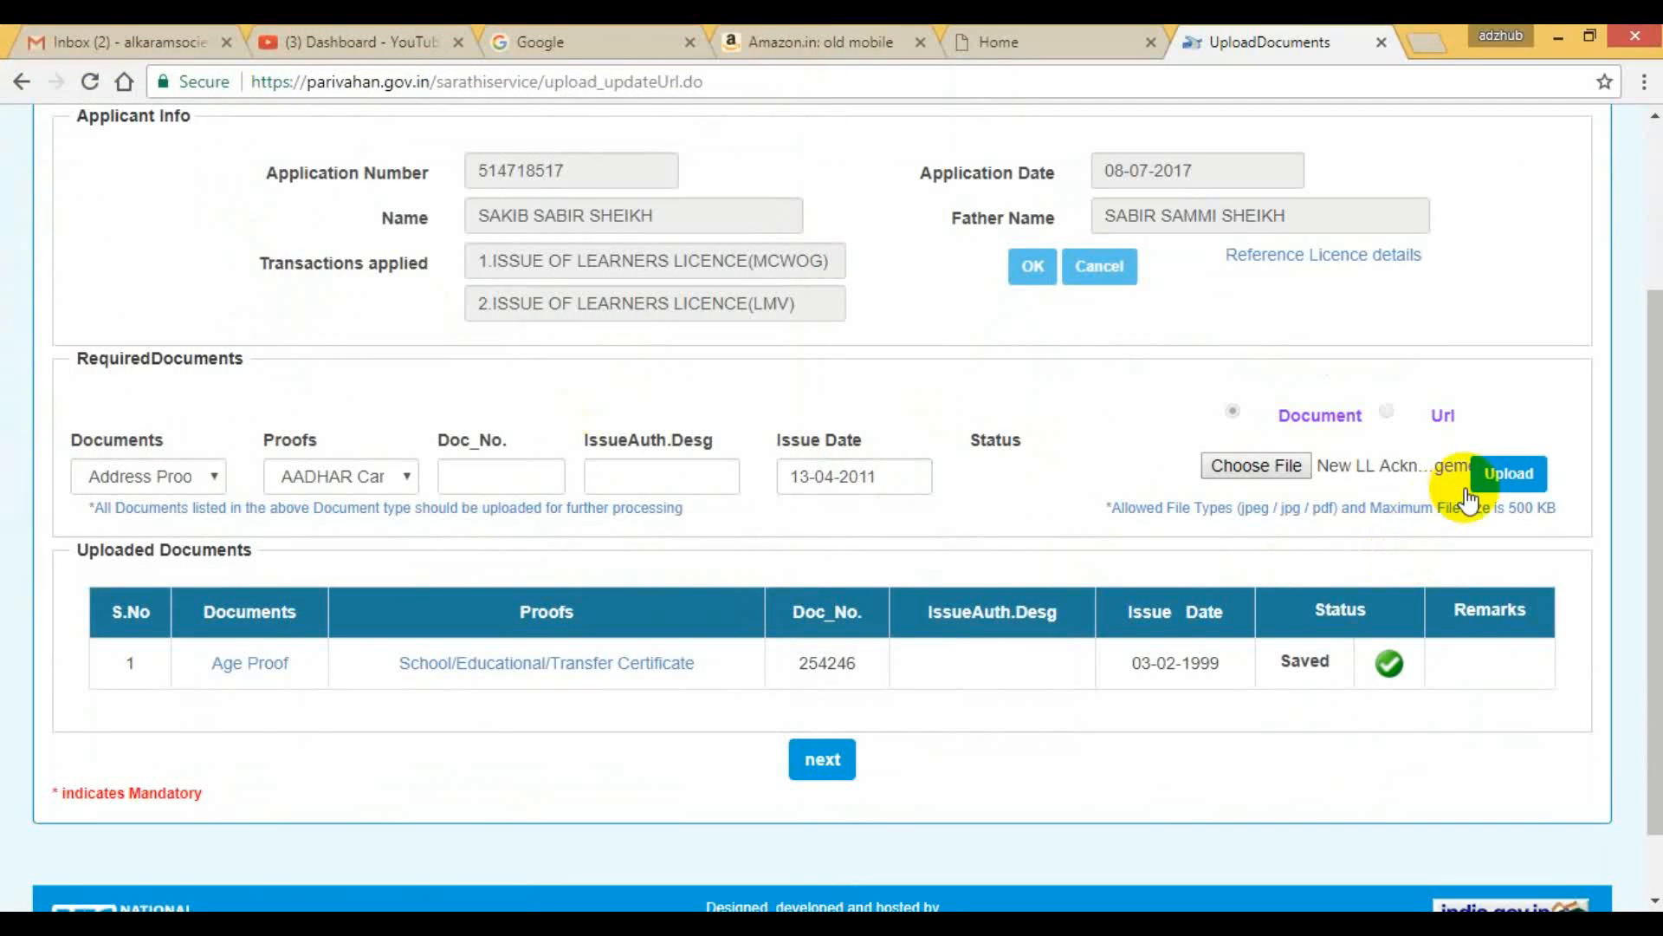
left_click(1499, 474)
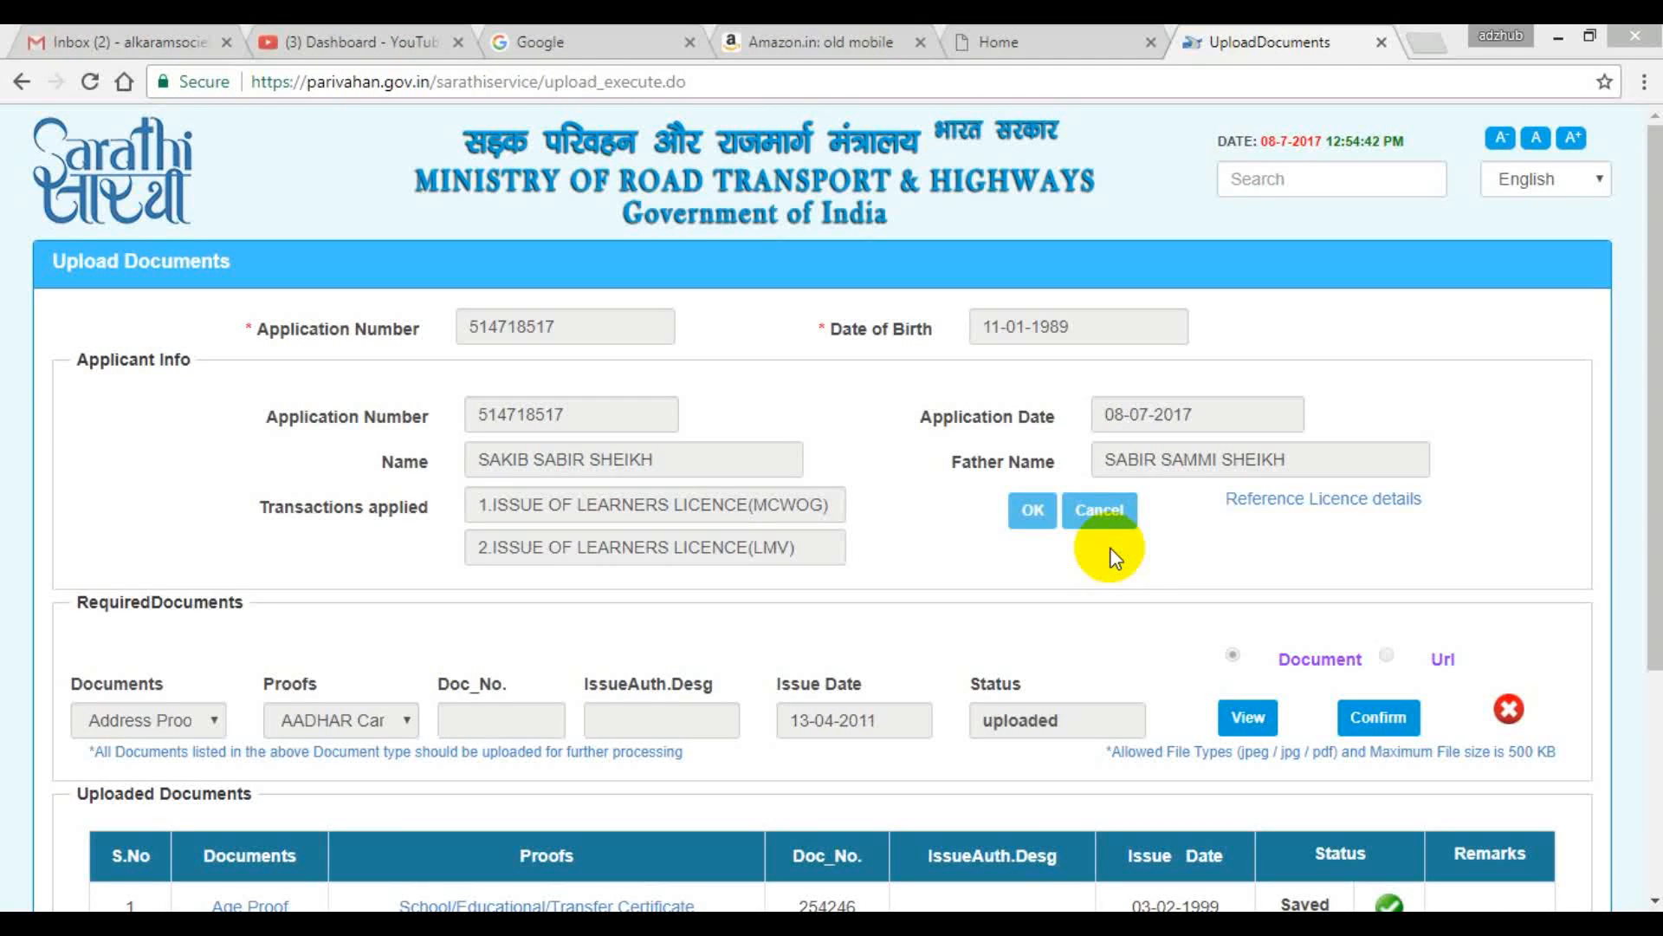
left_click(1386, 714)
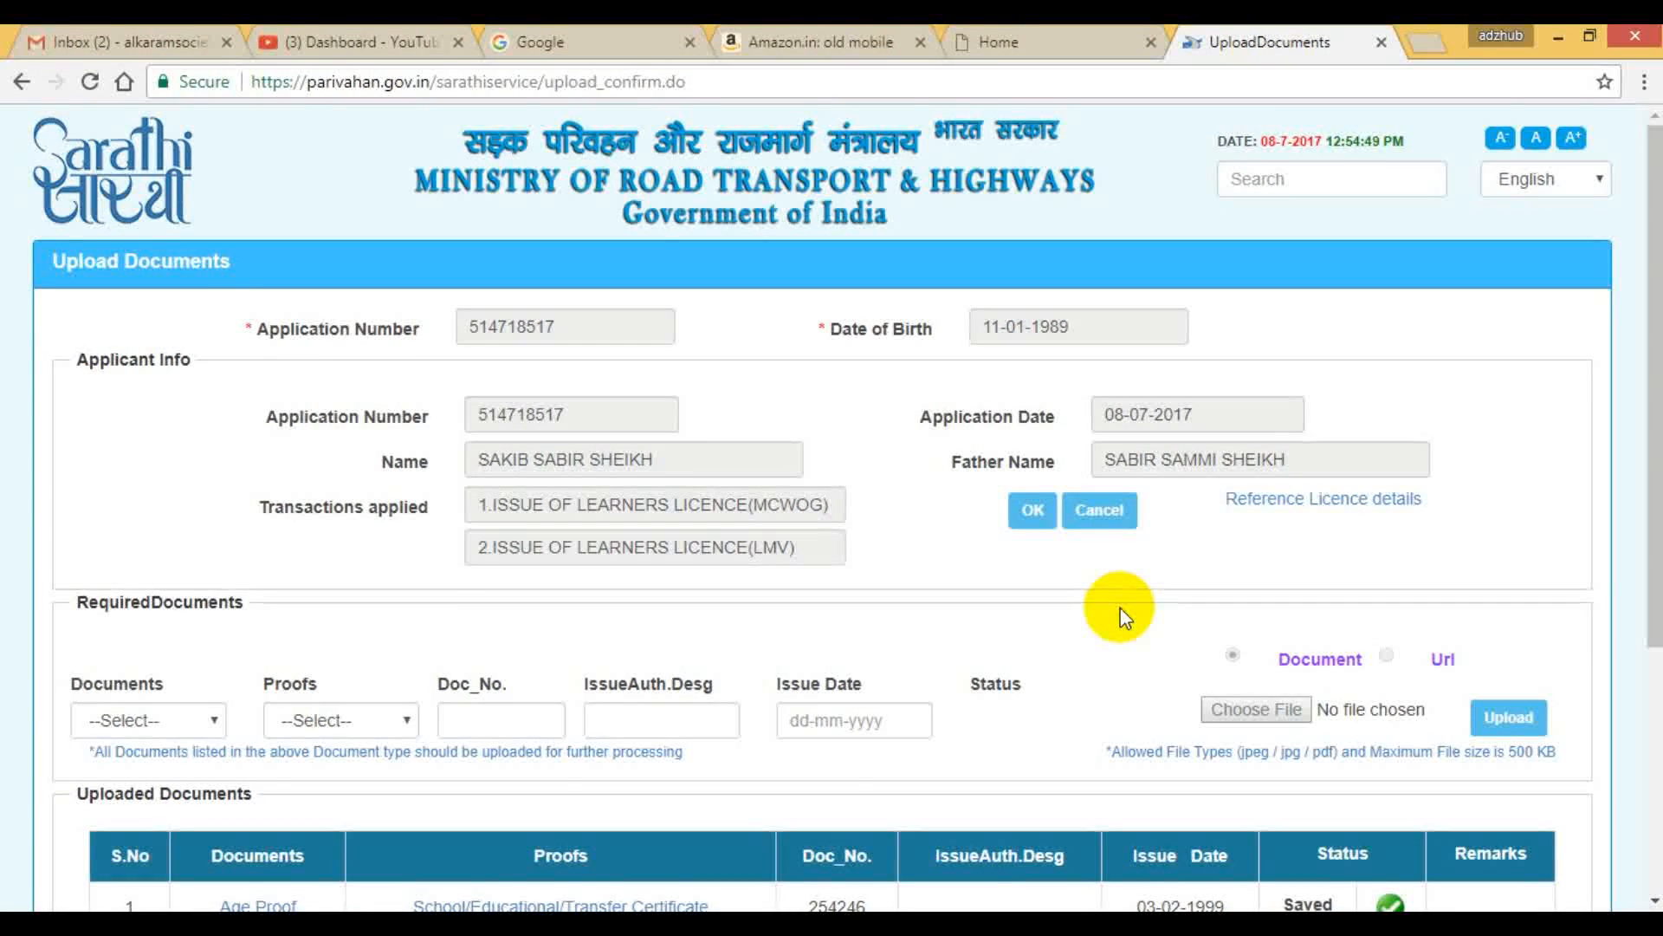
Set both the required document and its proof to Form1 (Self Declaration).
scroll(1120, 611, "down", 4)
left_click(178, 346)
left_click(165, 387)
left_click(342, 342)
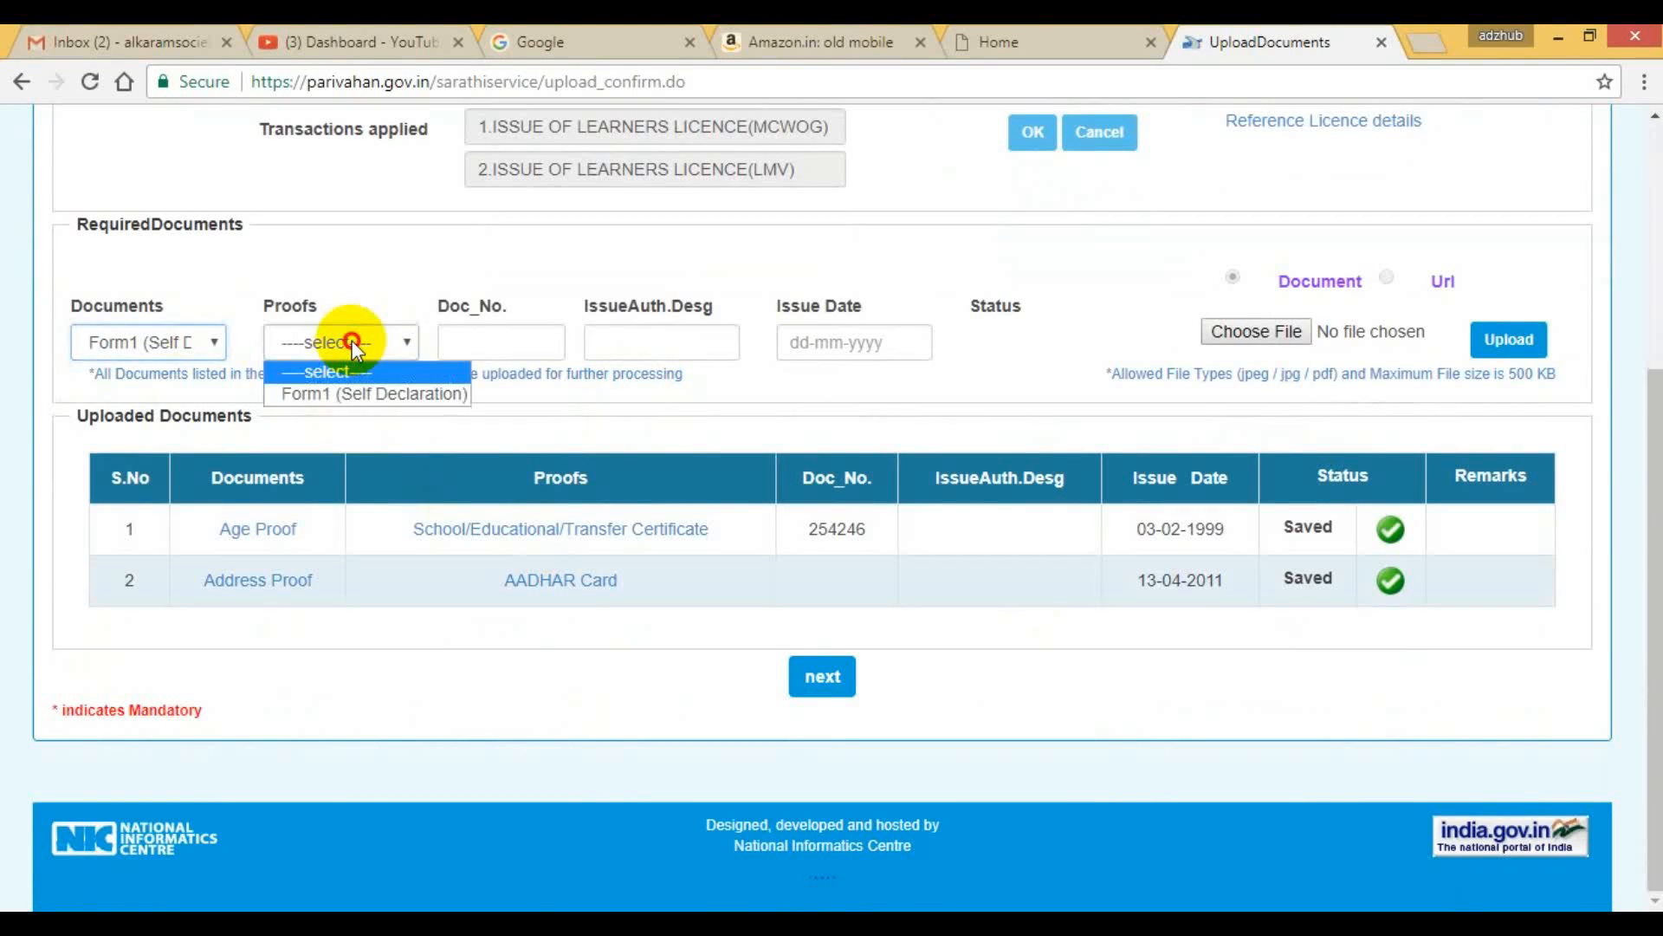
left_click(341, 395)
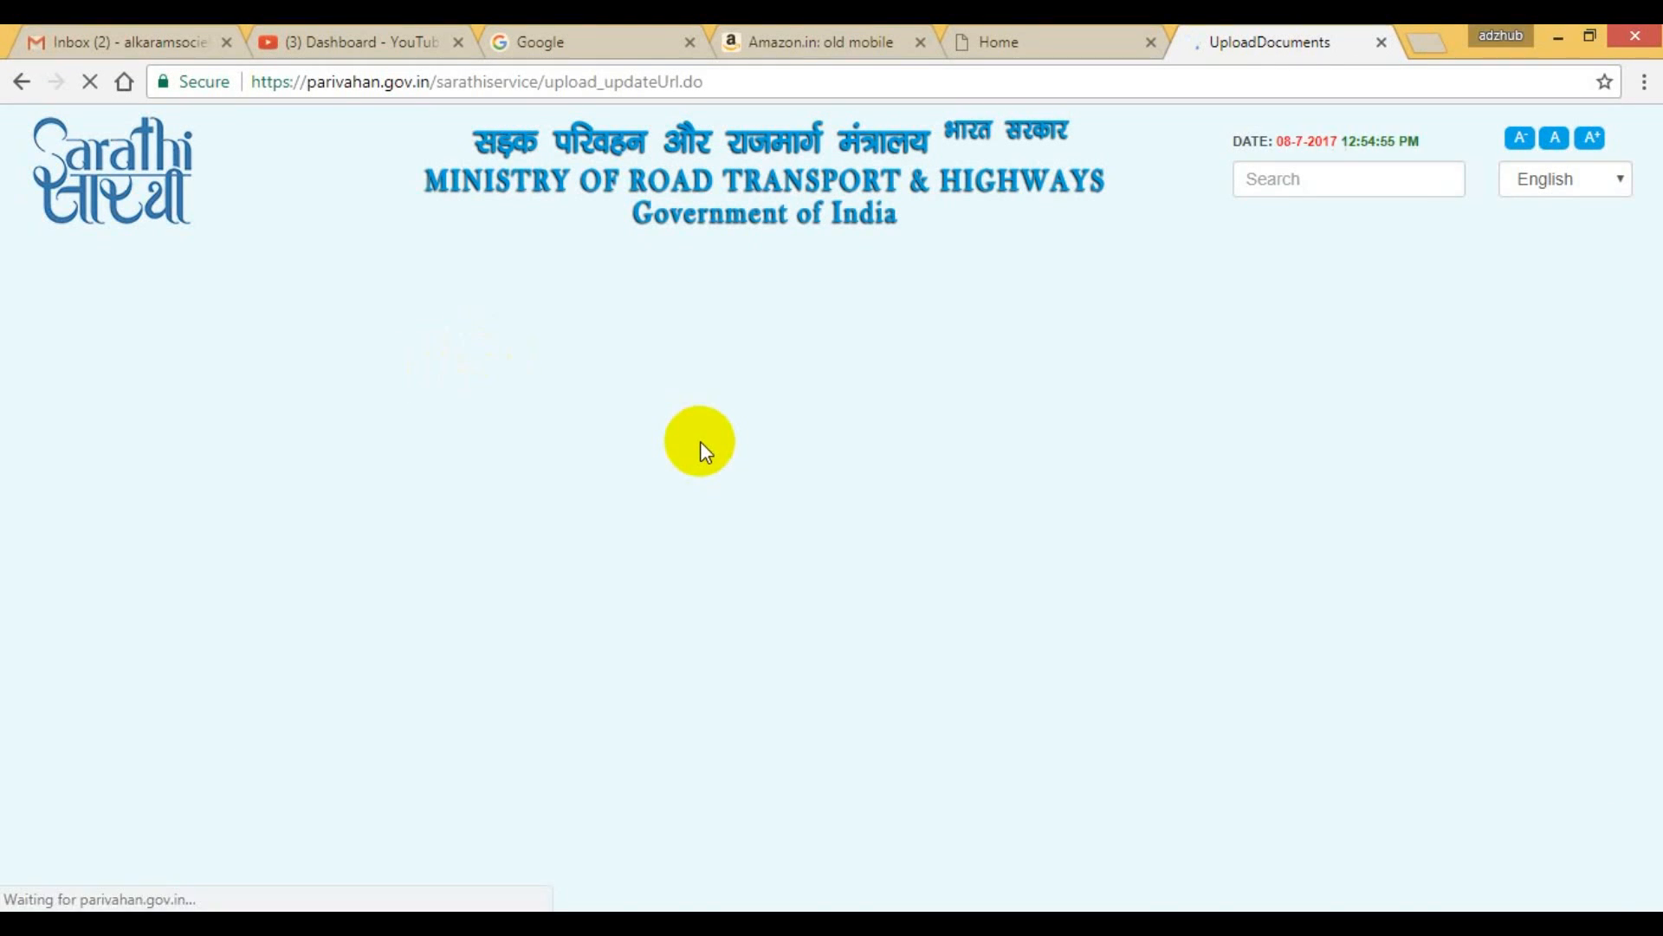
Set the self declaration's issue date to 18-07-2017.
scroll(700, 442, "down", 4)
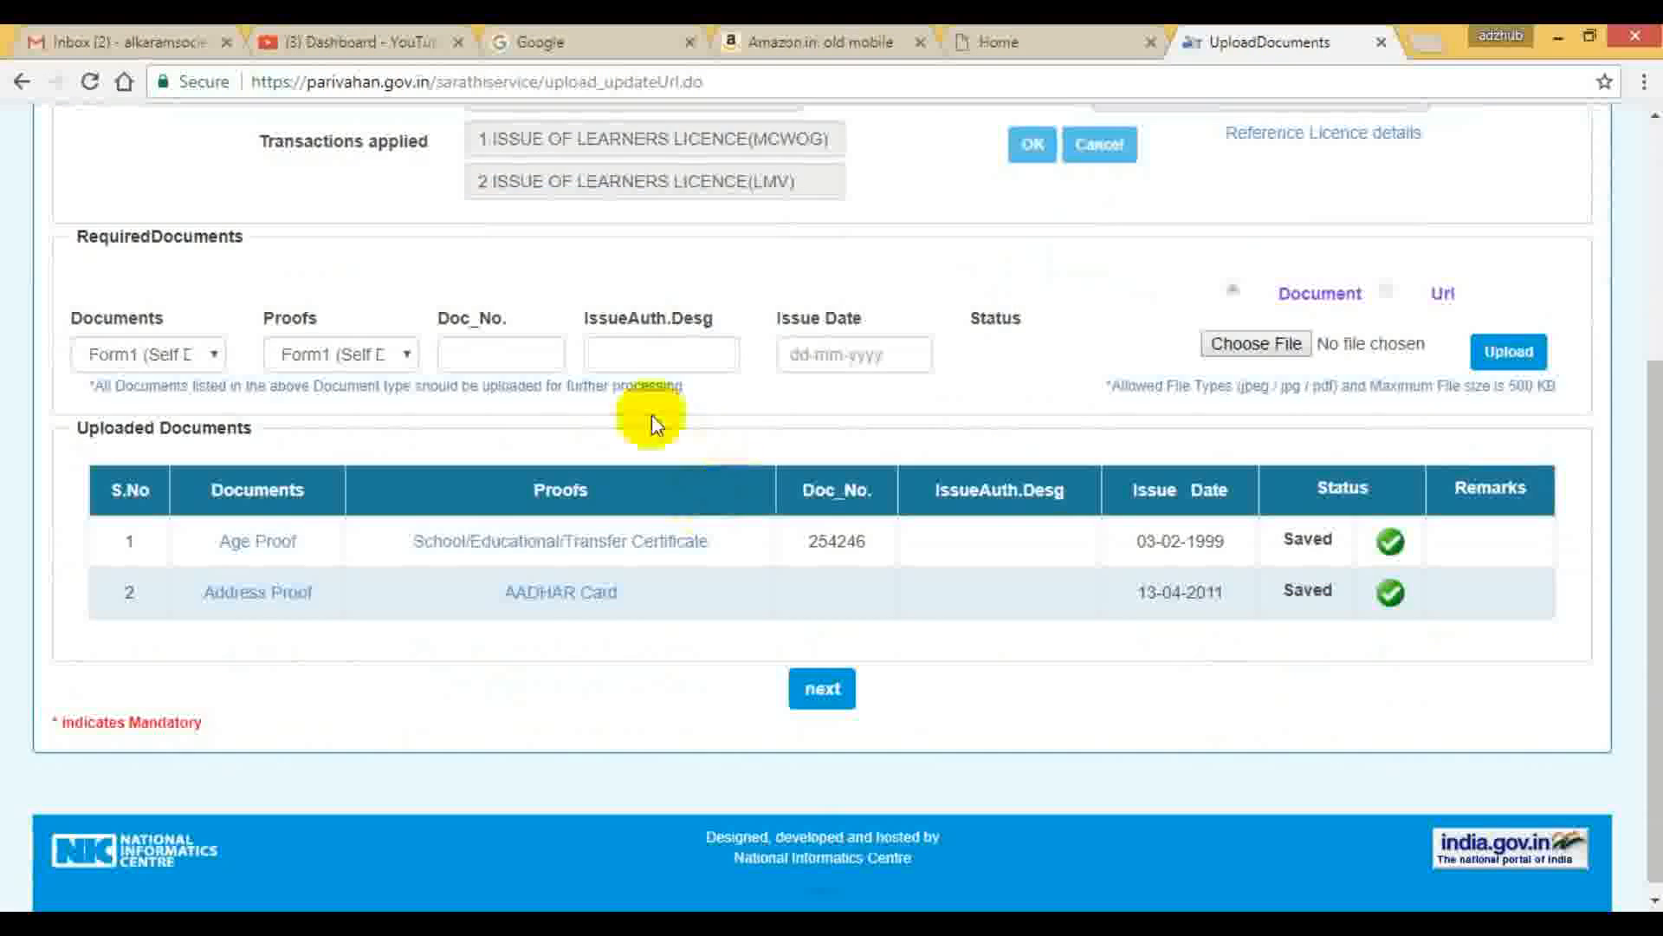
left_click(661, 354)
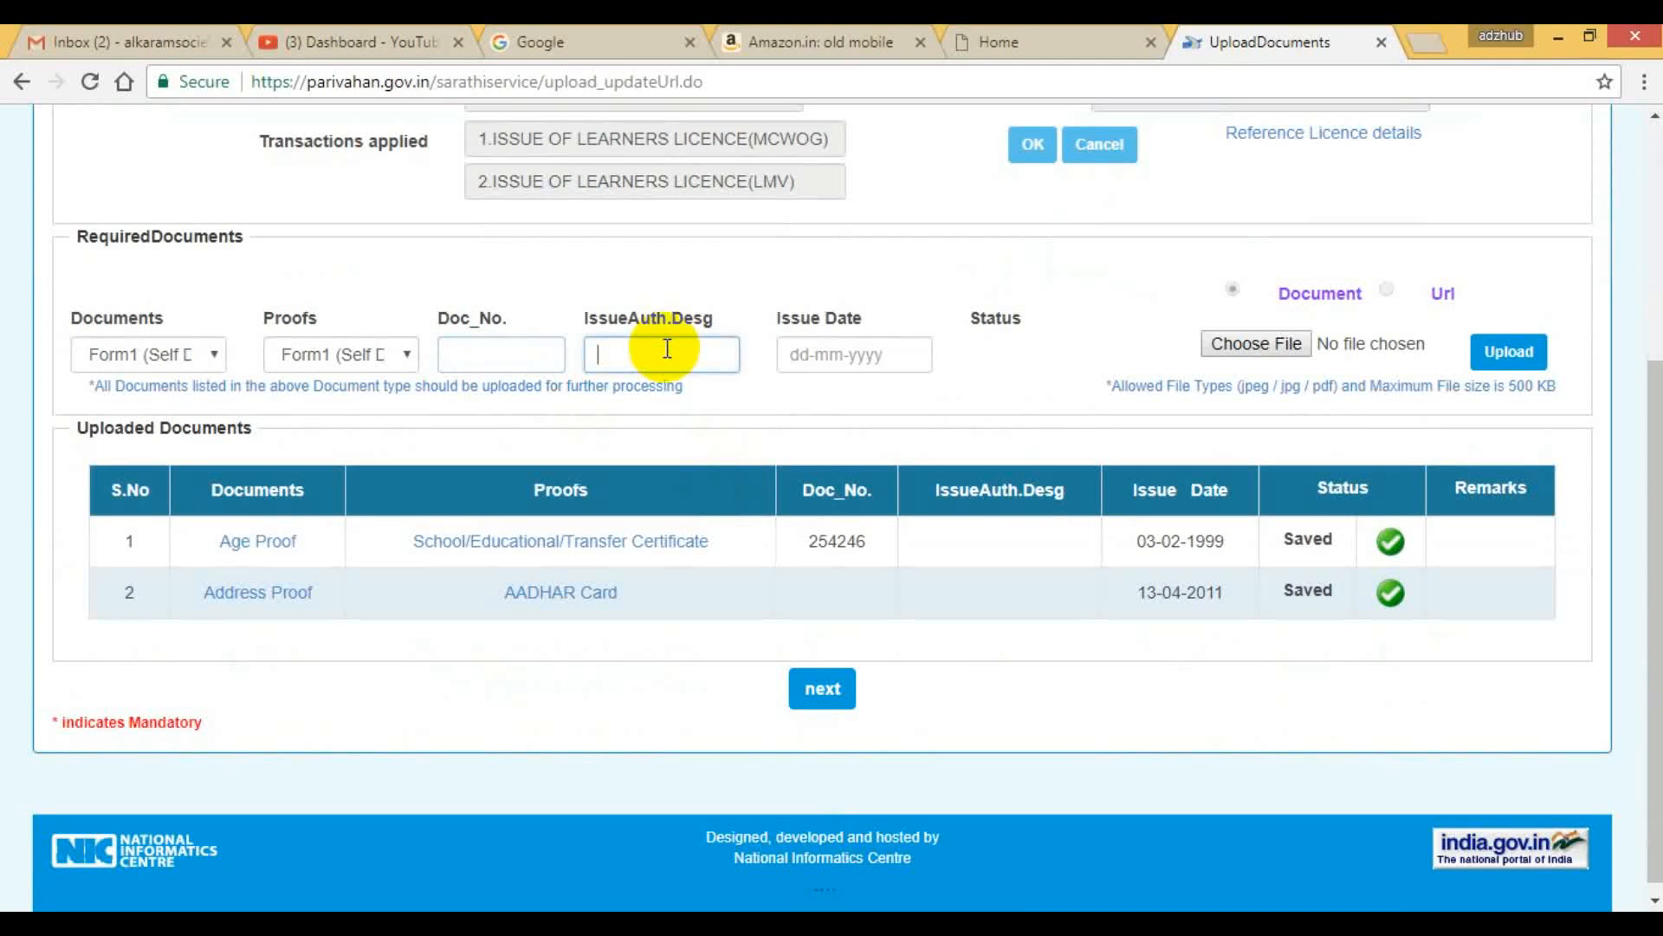
left_click(819, 352)
left_click(894, 589)
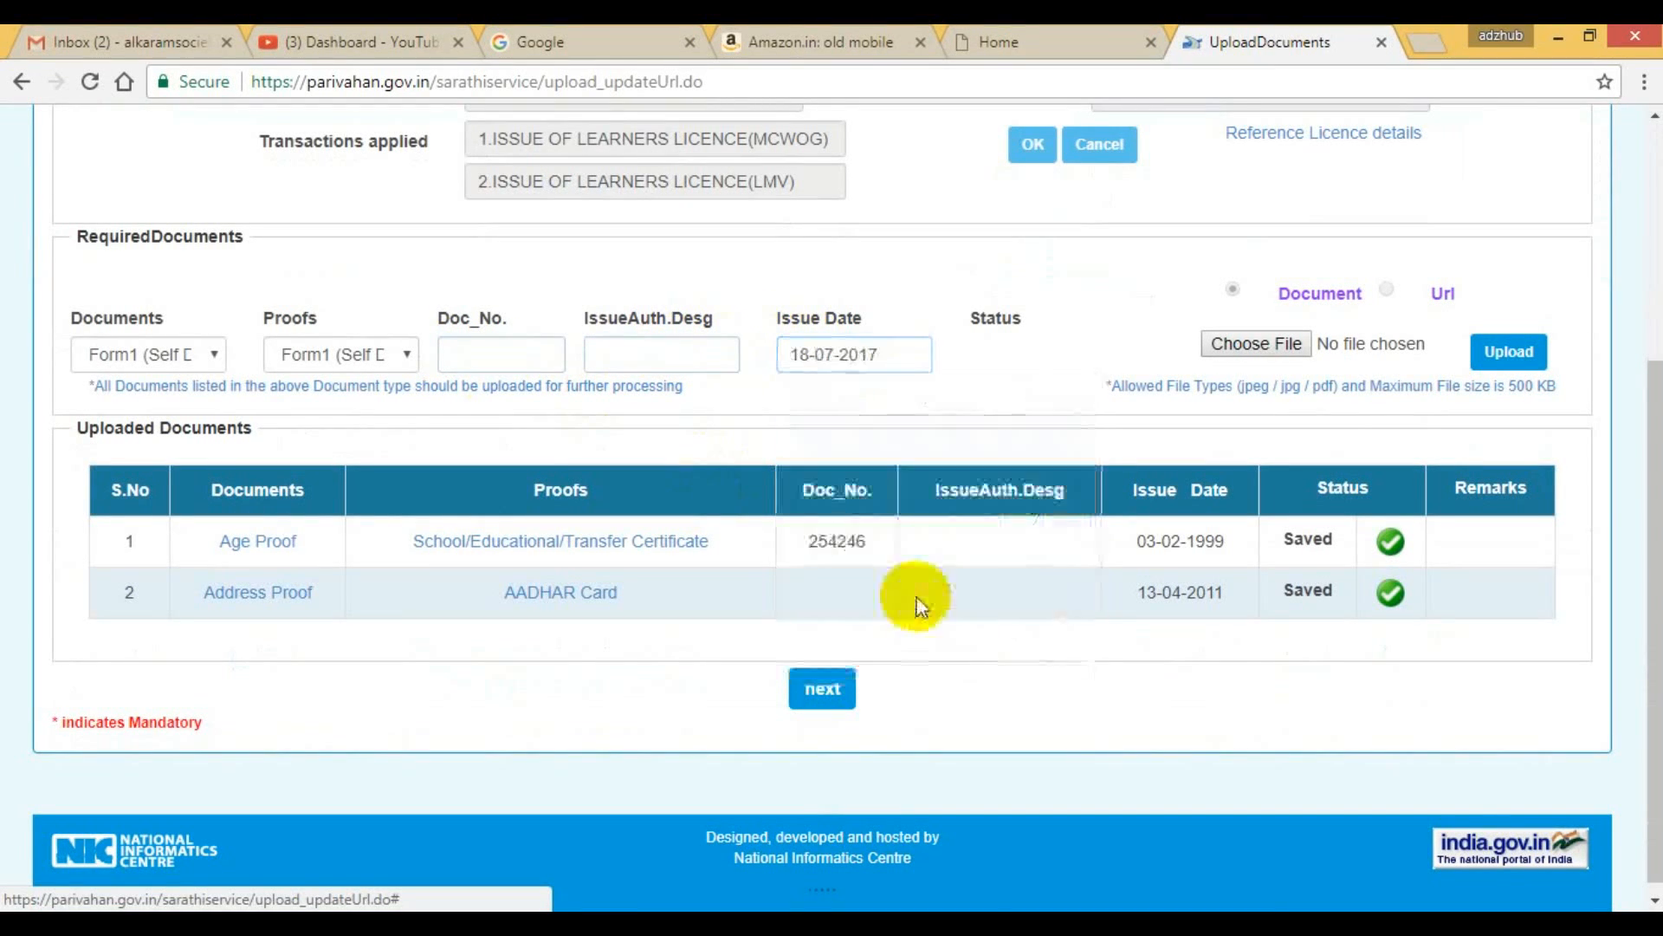
Choose the New LL Acknowledgement PDF from the Desktop as the self declaration file and try to upload it.
left_click(1269, 343)
scroll(470, 373, "down", 10)
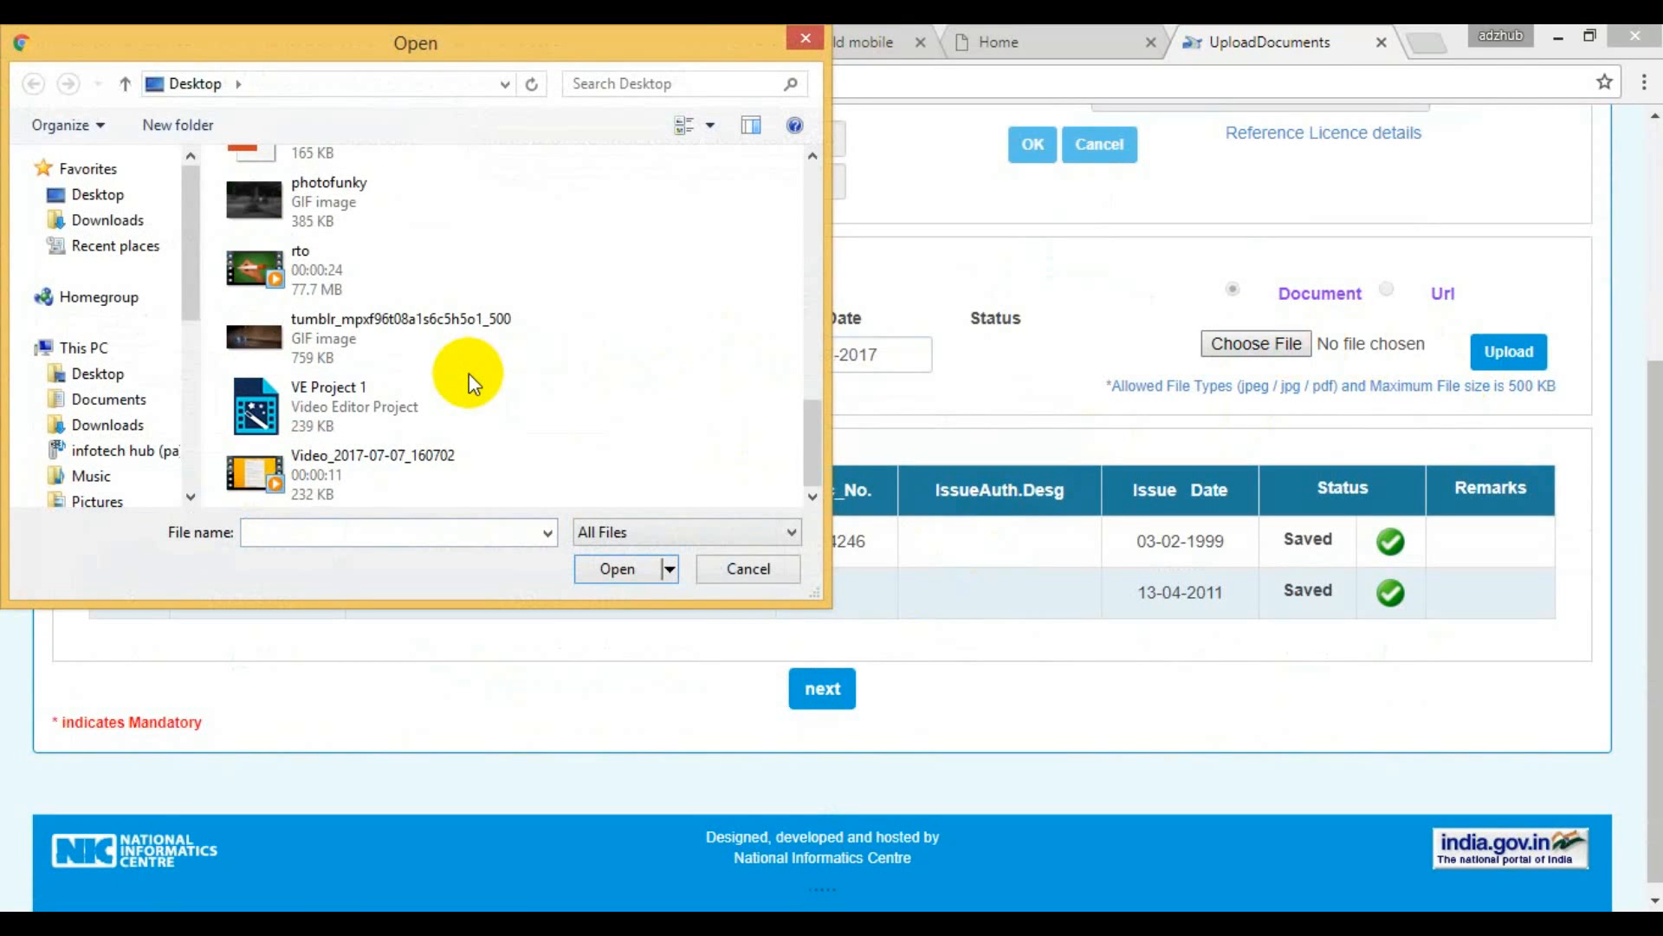
scroll(470, 373, "up", 3)
left_click(354, 300)
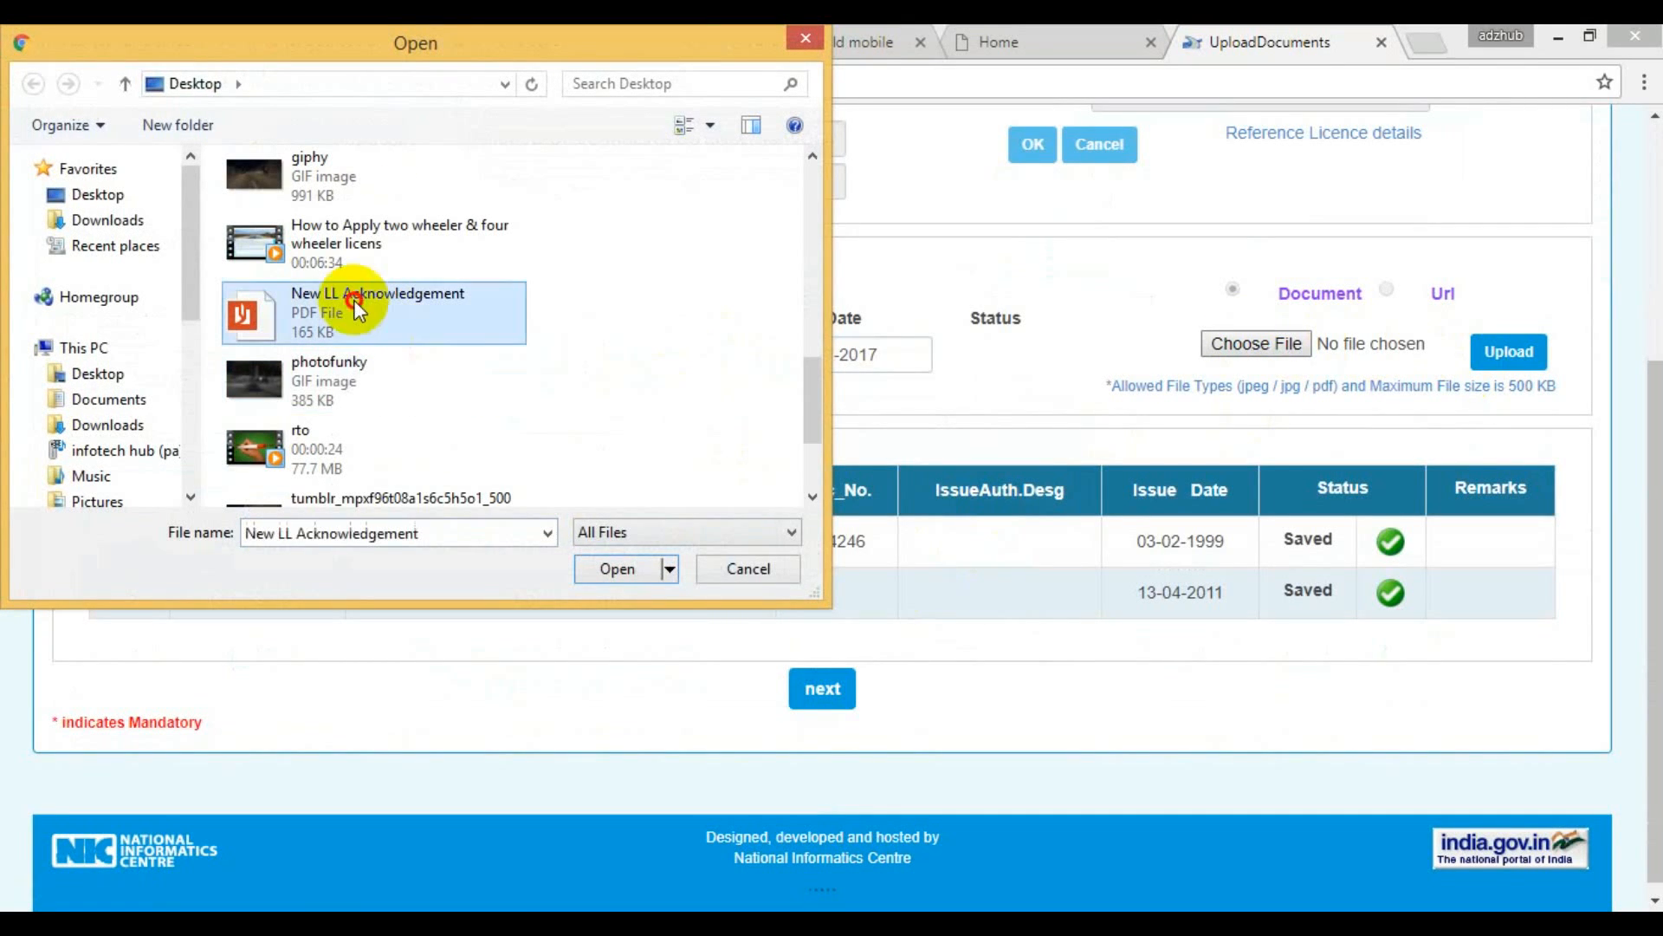
left_click(609, 570)
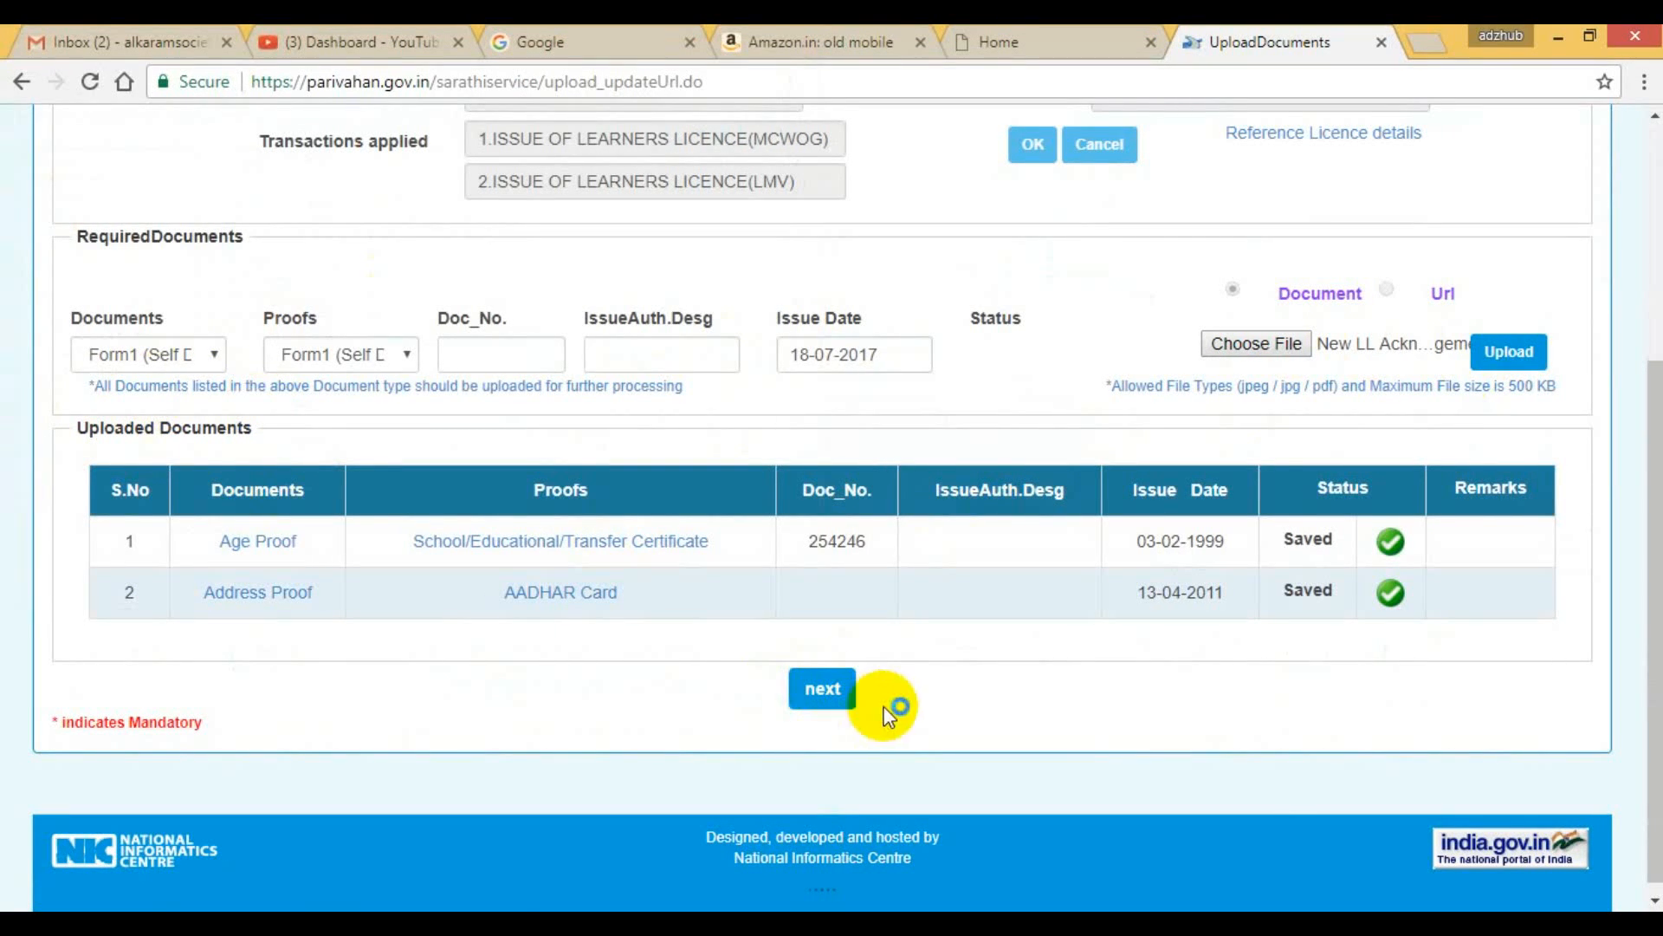
left_click(1504, 352)
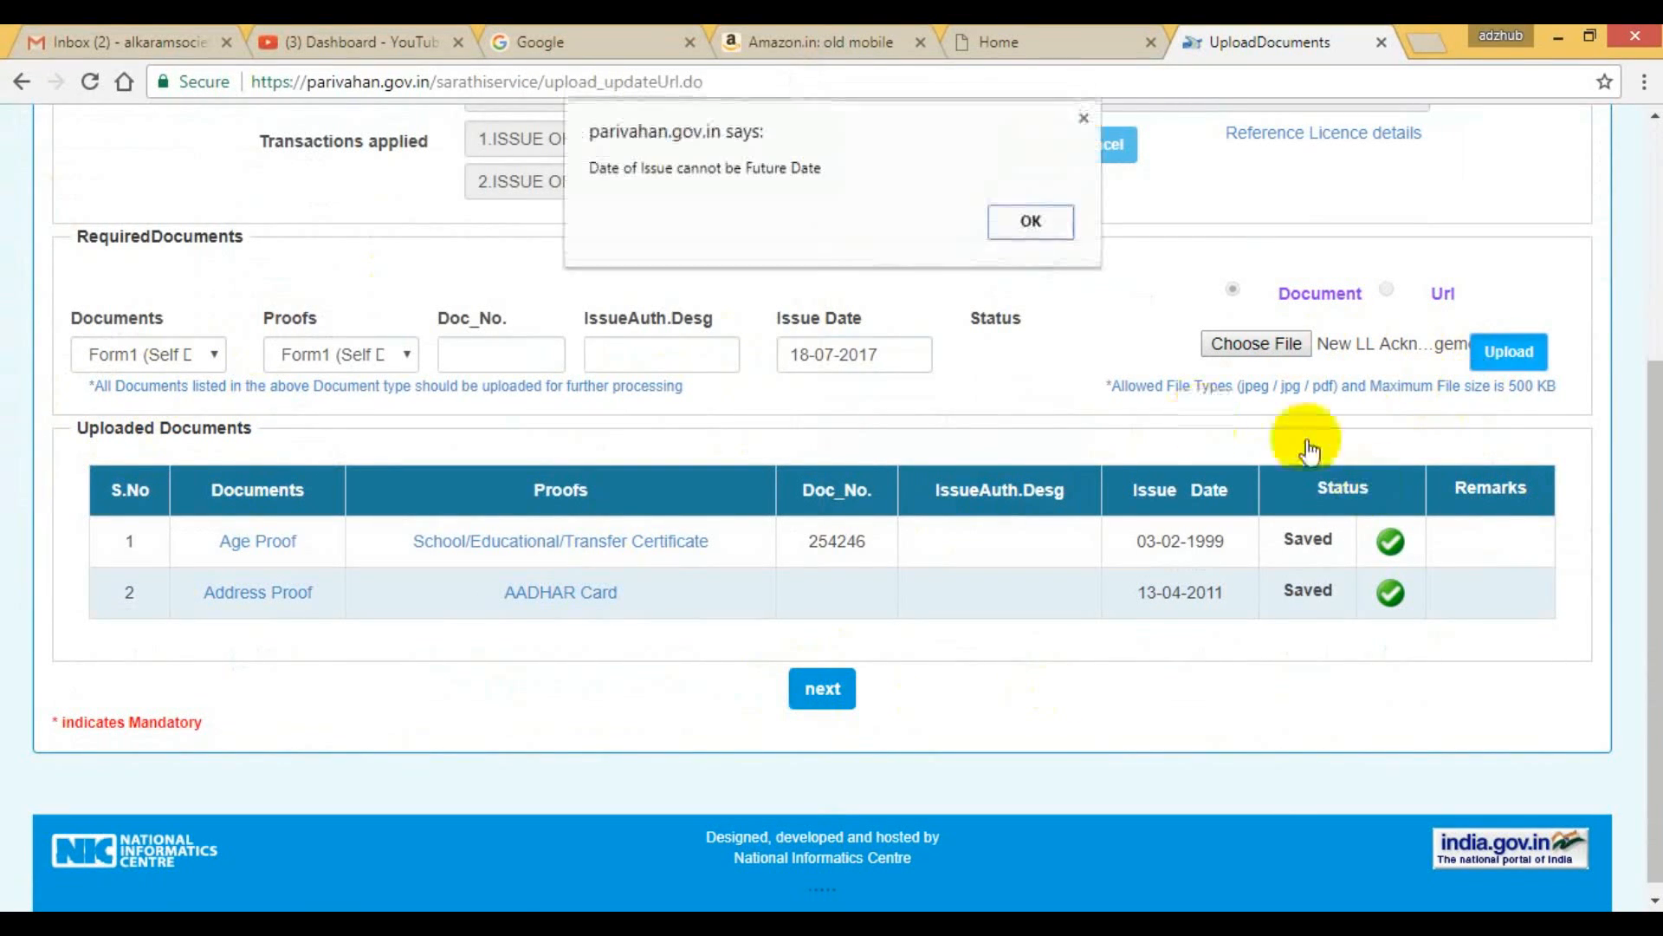
left_click(1040, 222)
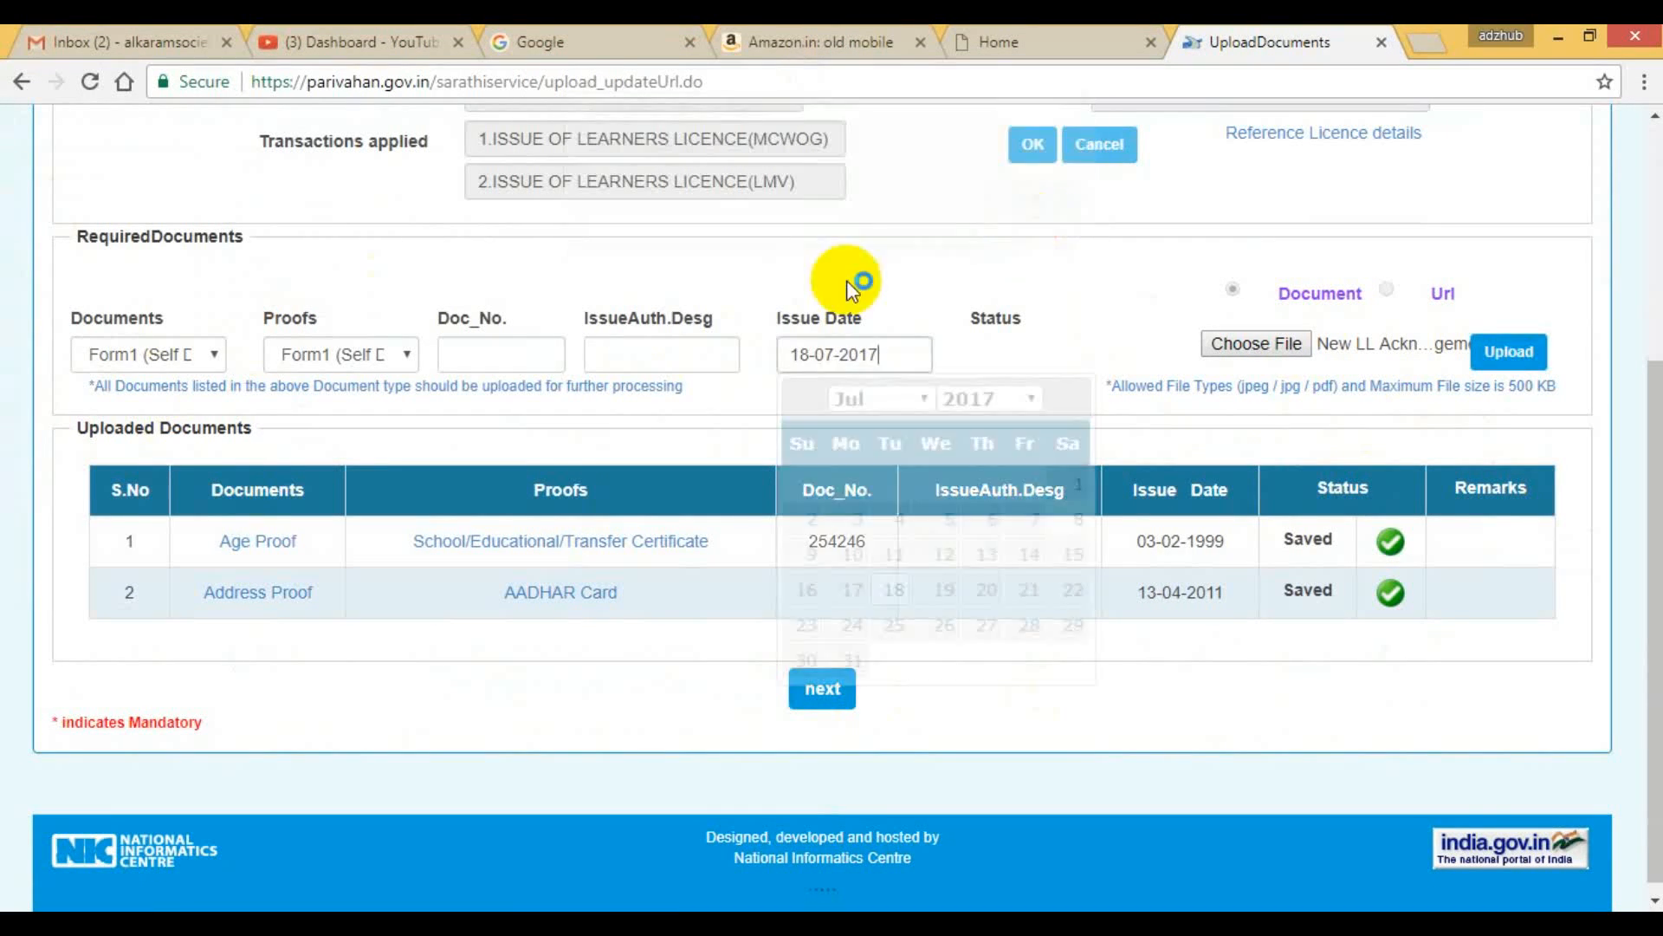
Change the self declaration's issue date to 18-07-2012.
left_click(1021, 397)
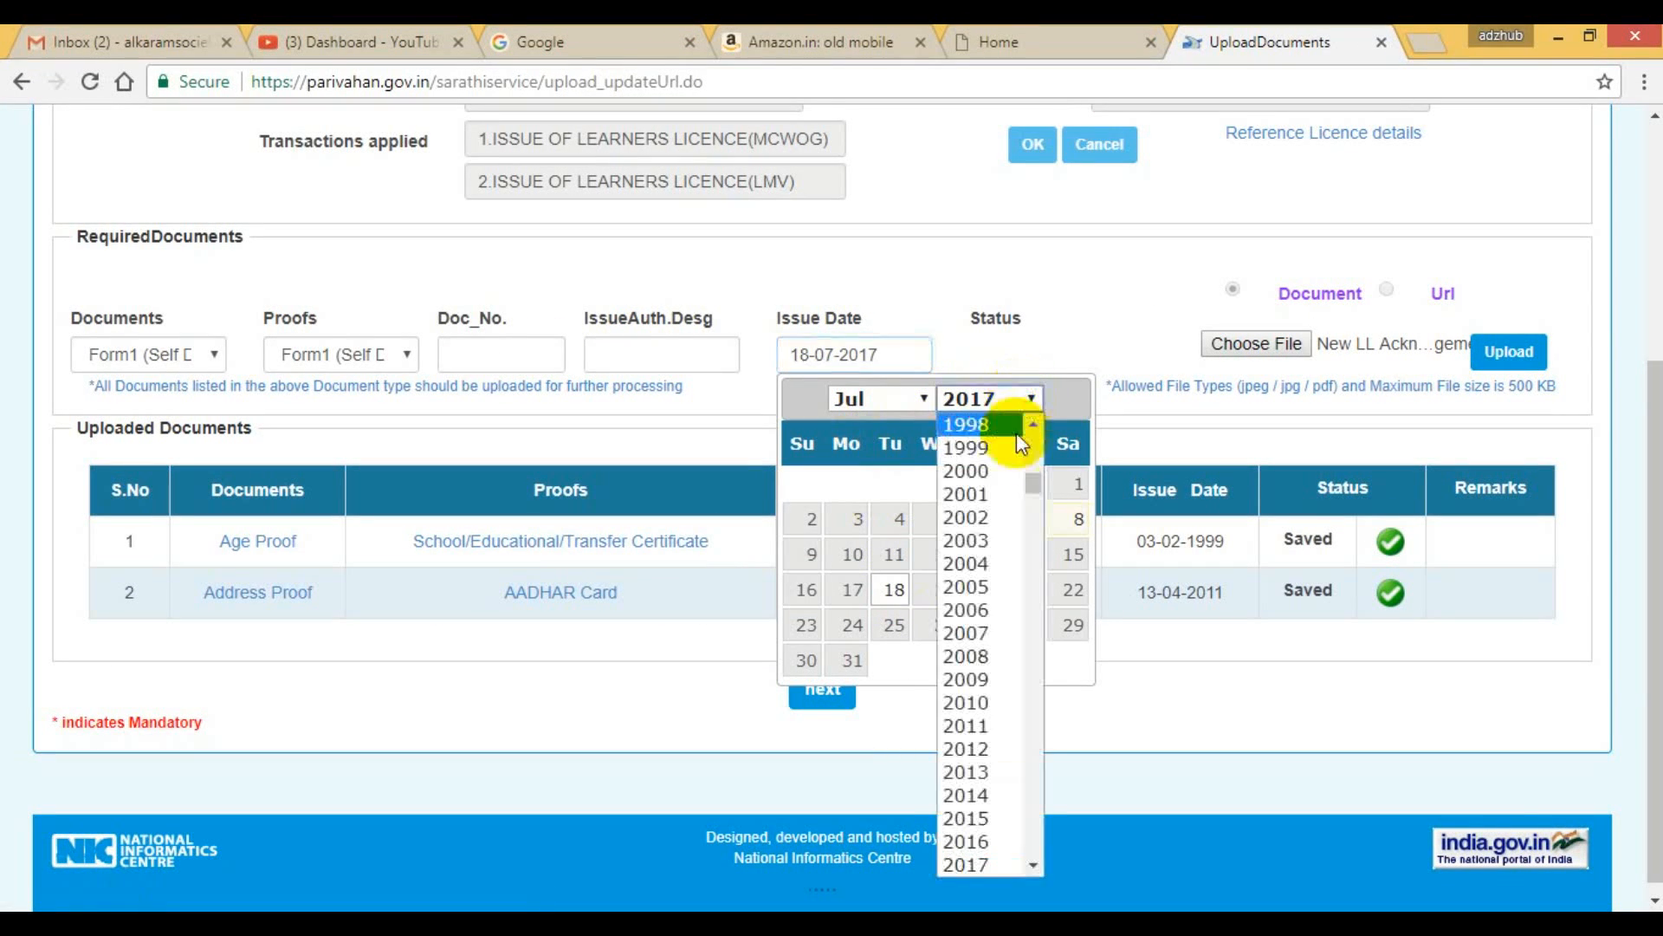
left_click(989, 757)
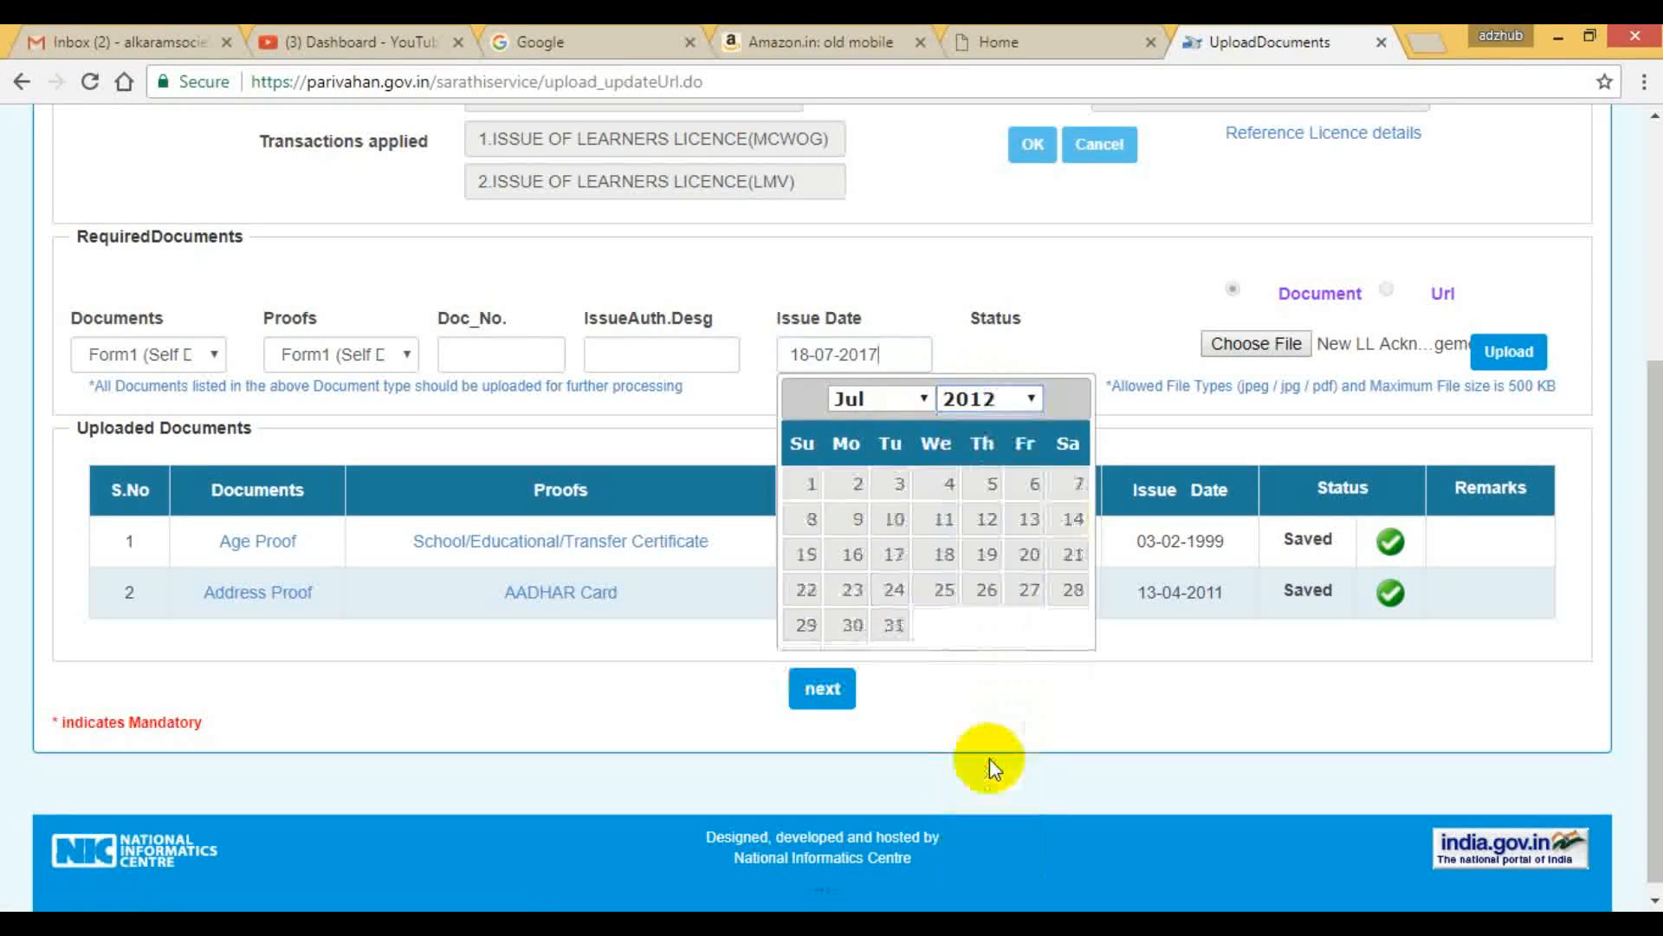
left_click(946, 558)
Upload the chosen self declaration file and confirm the uploaded document.
left_click(1509, 350)
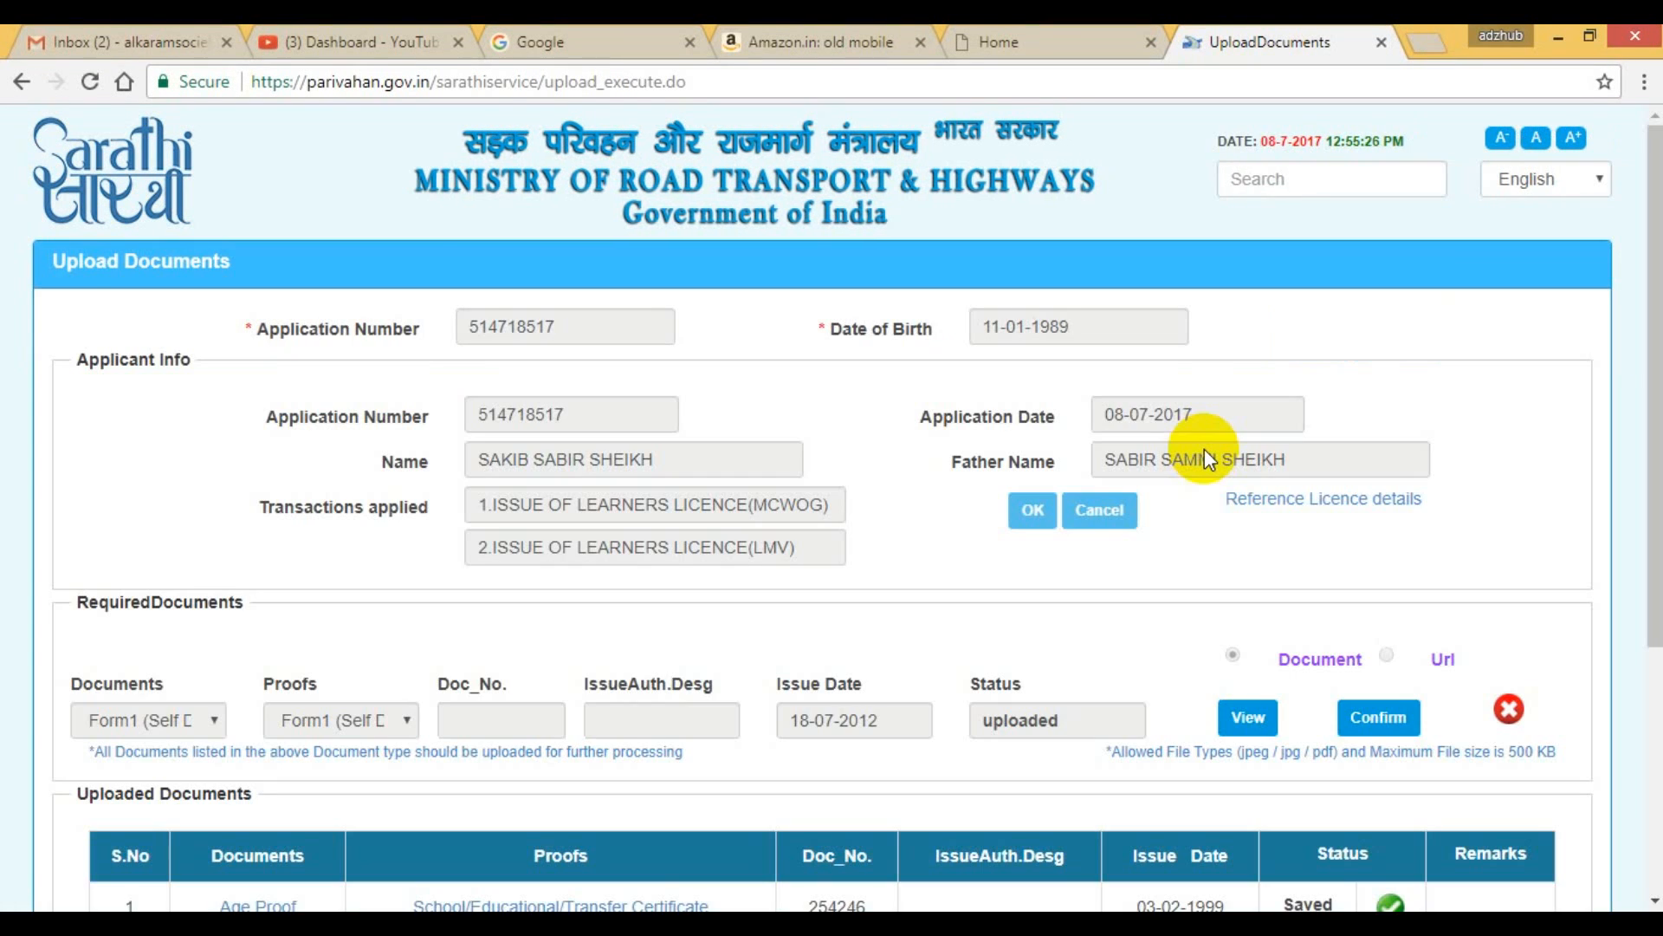
scroll(1258, 614, "down", 3)
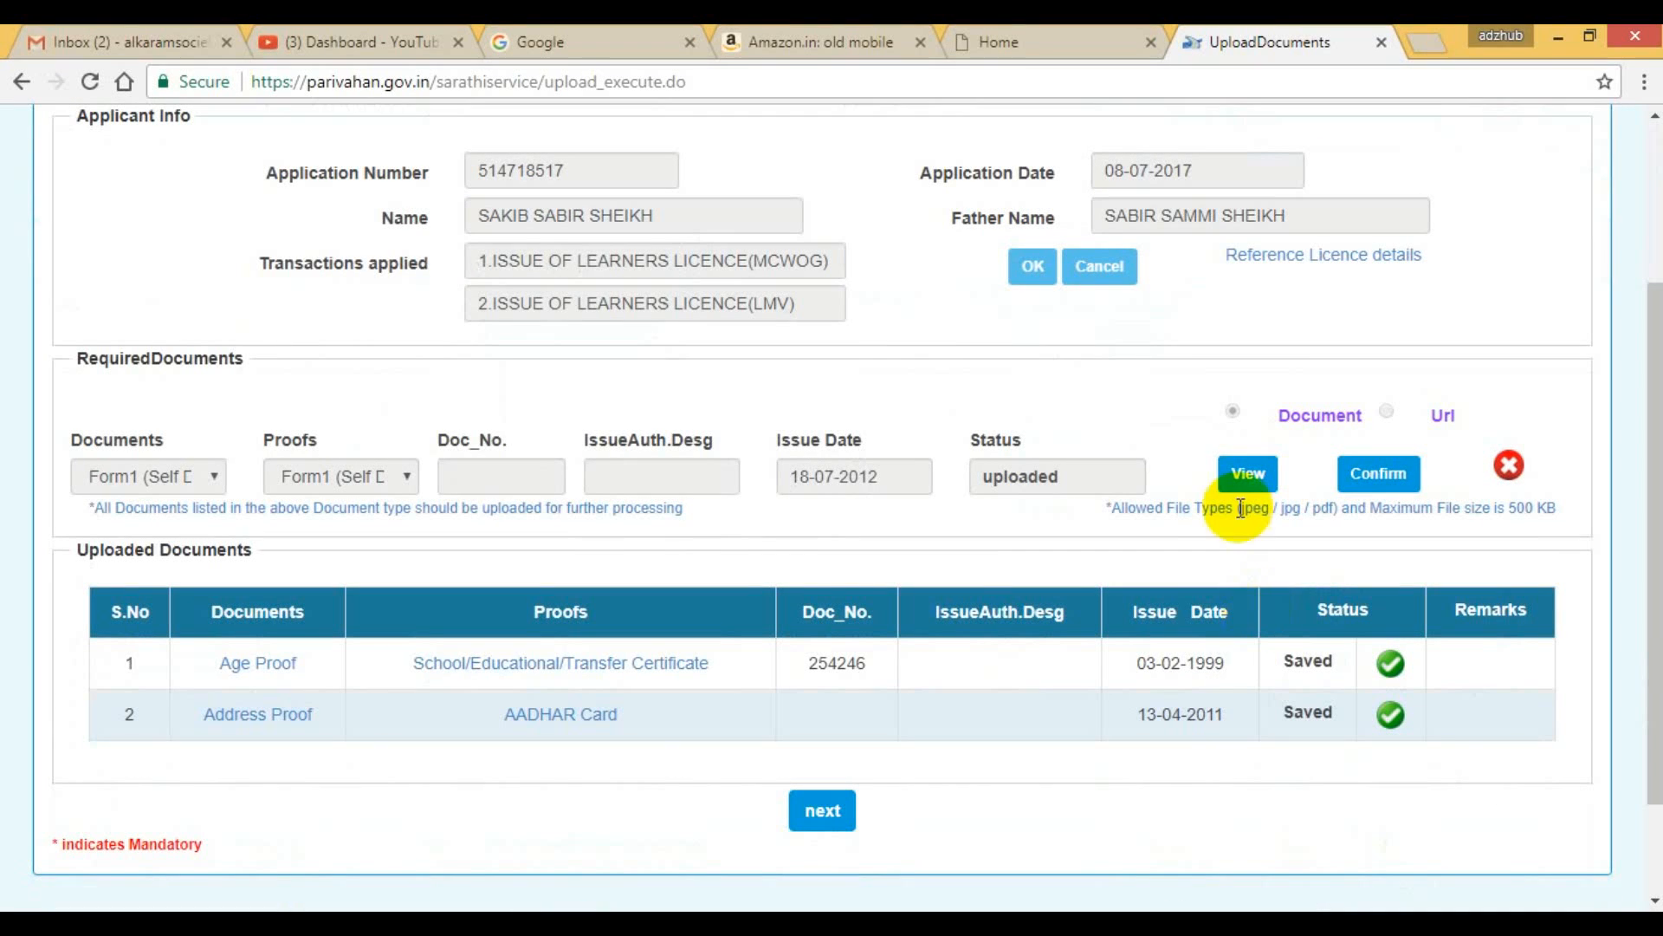
left_click(1390, 477)
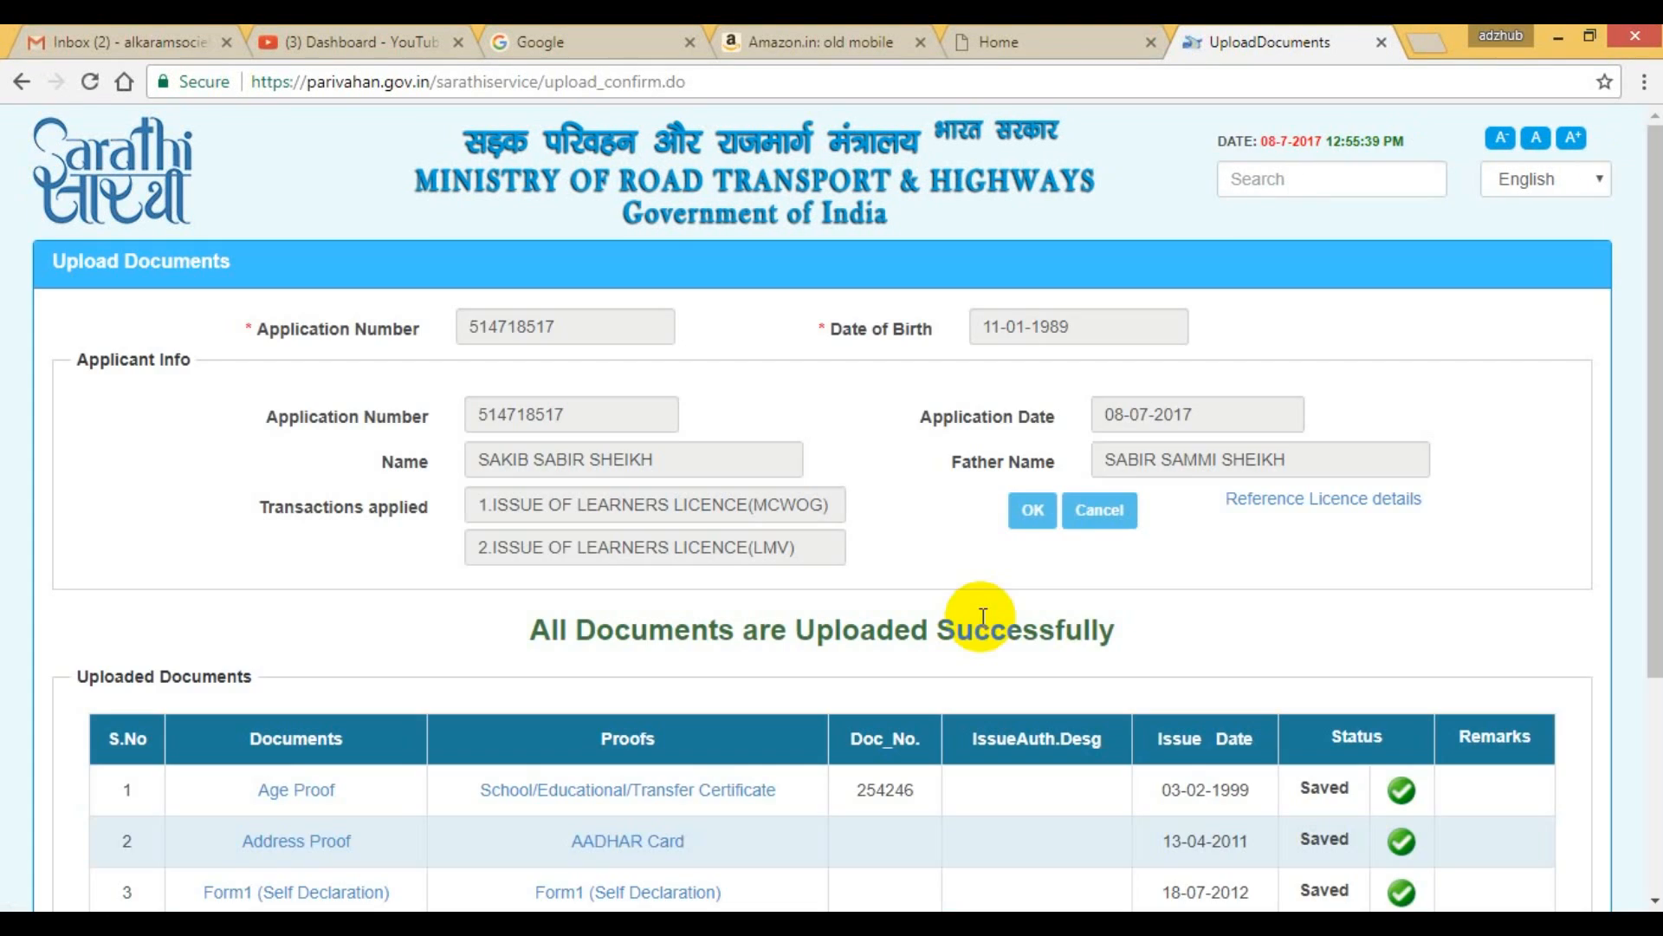
Continue to the application status page and proceed with the LL Slot Book stage.
scroll(982, 617, "down", 3)
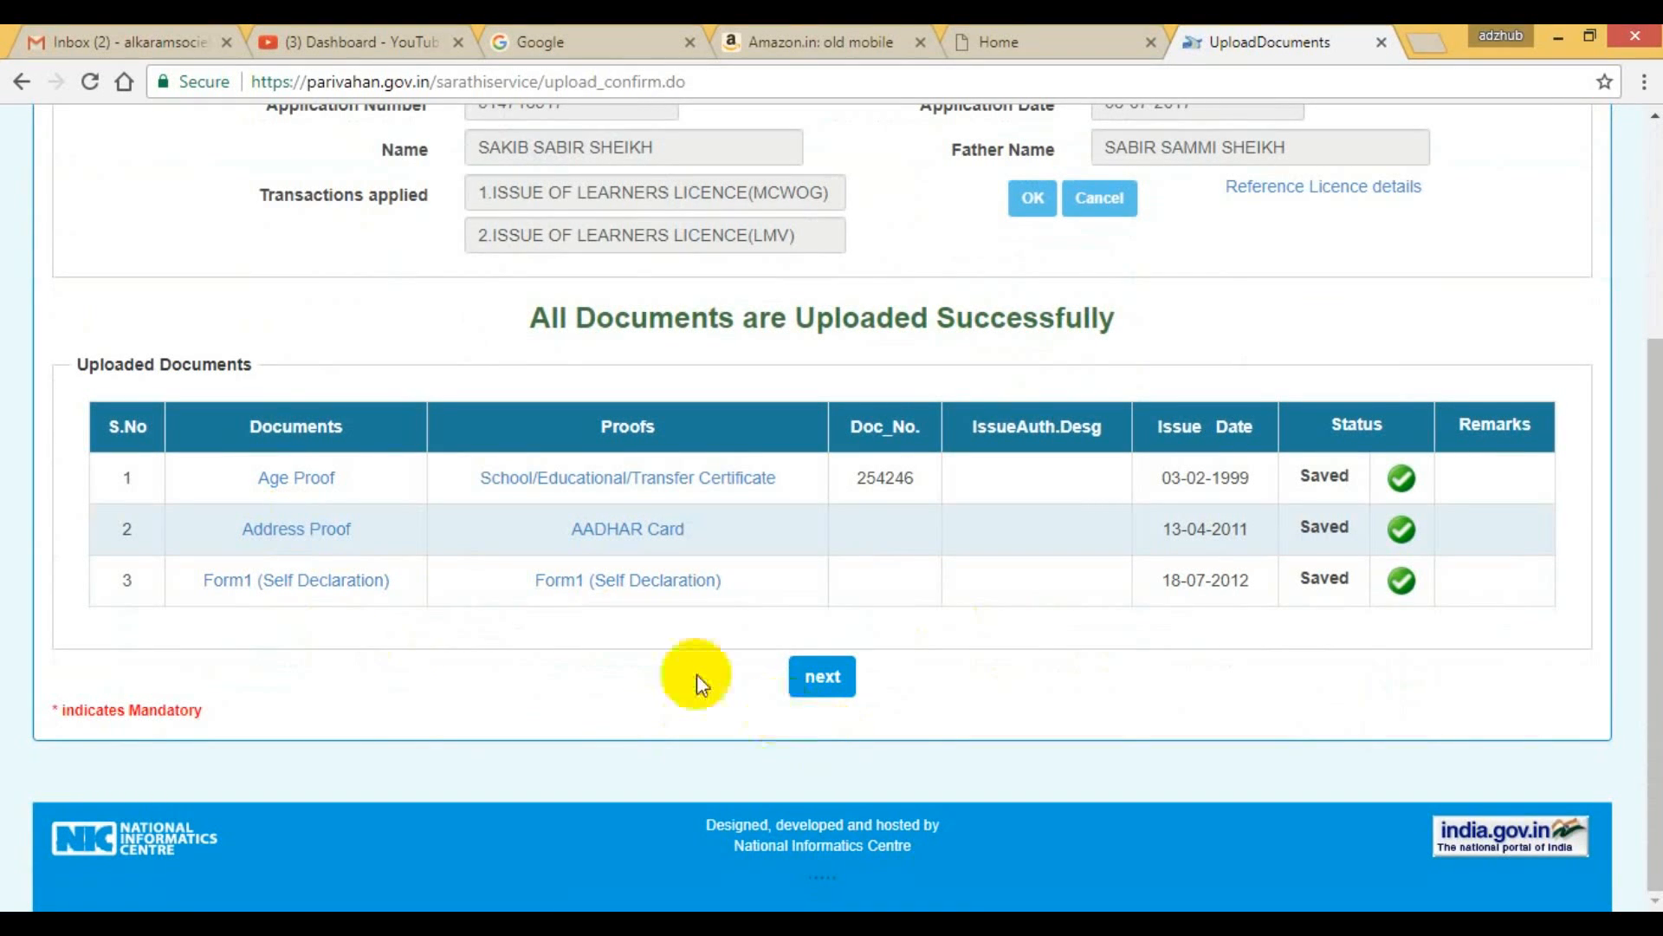
left_click(823, 678)
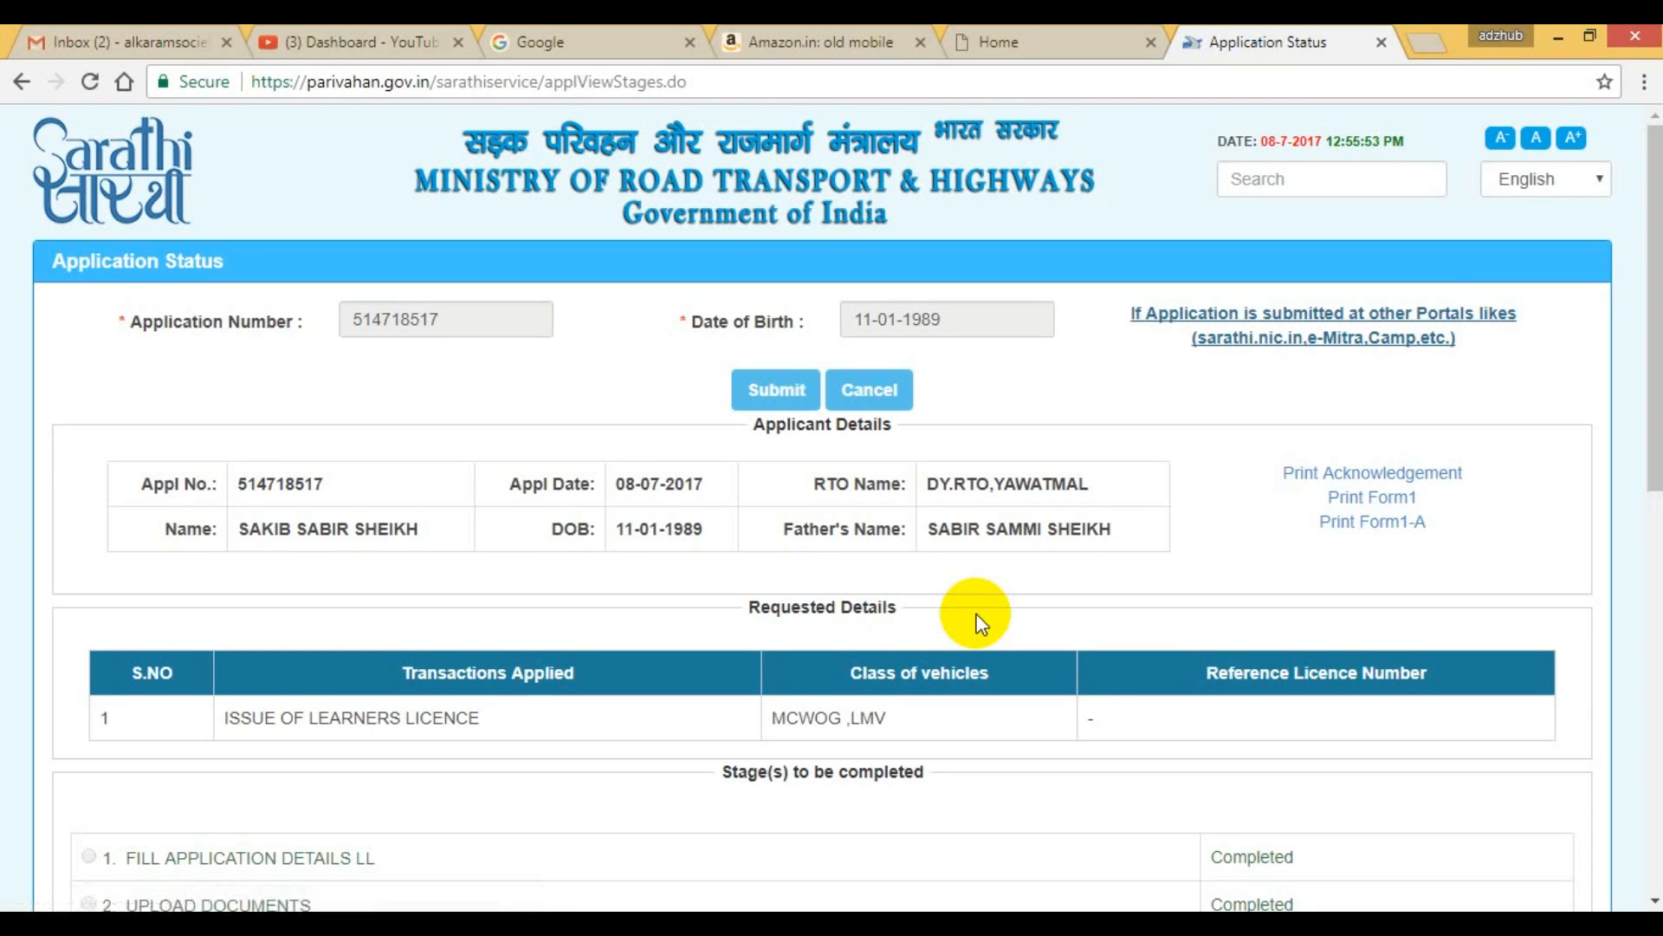
scroll(976, 616, "down", 5)
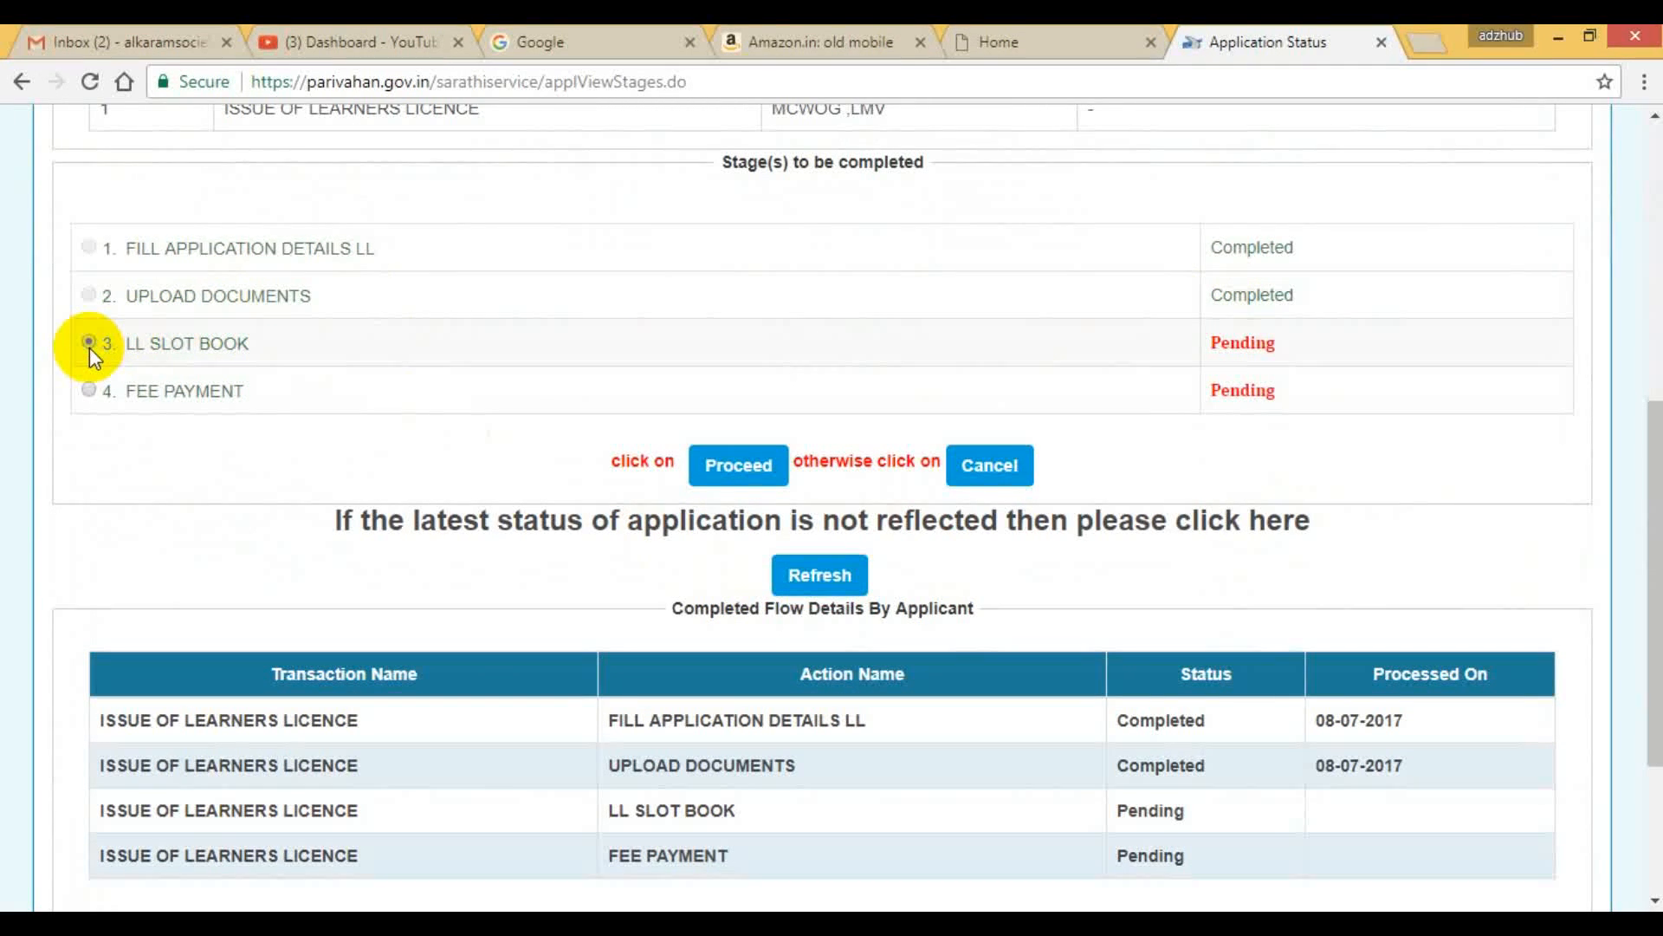
left_click(712, 468)
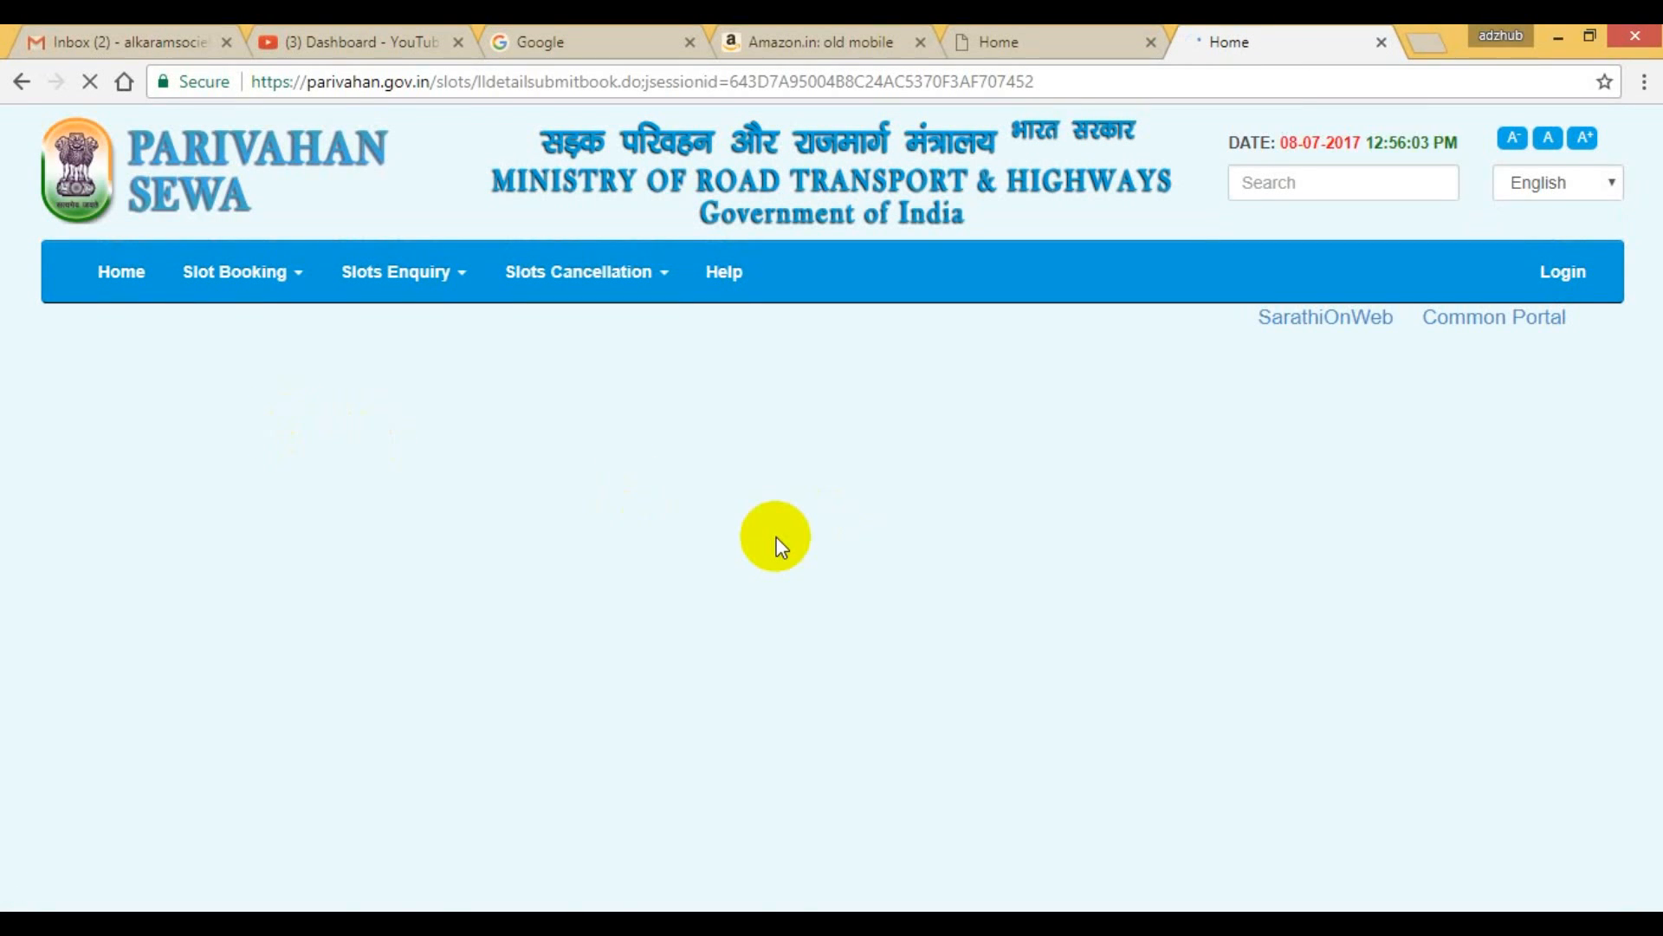
Pick 14 July 2017 as the learner's licence test date and display its available time slots.
scroll(777, 544, "down", 3)
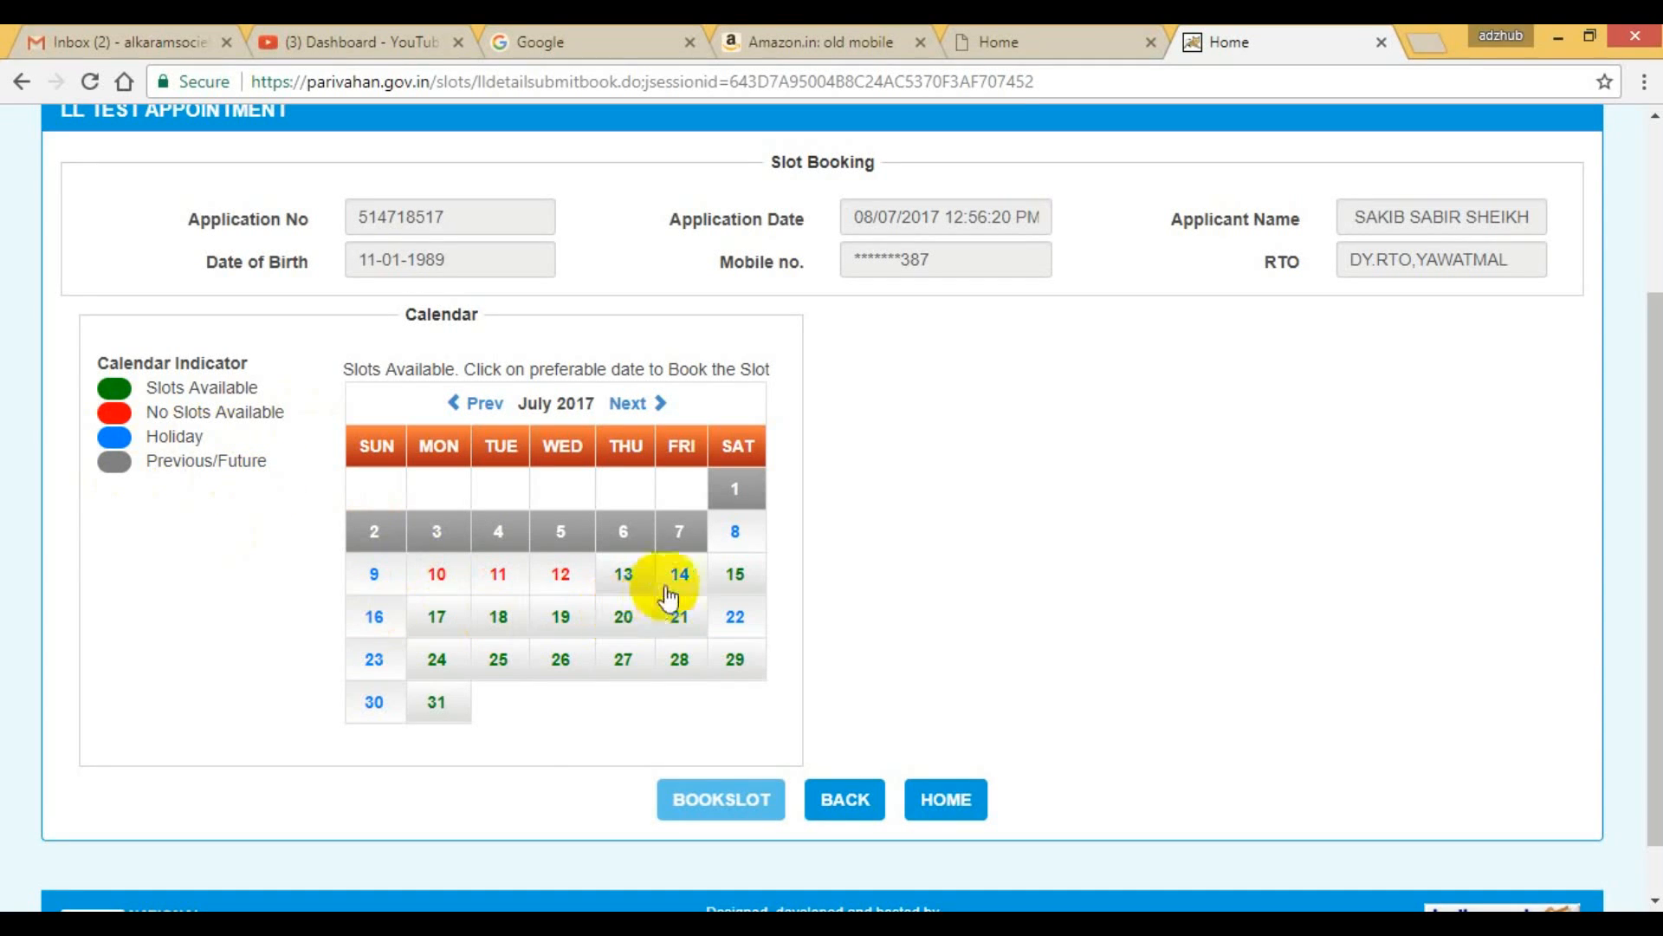
left_click(693, 588)
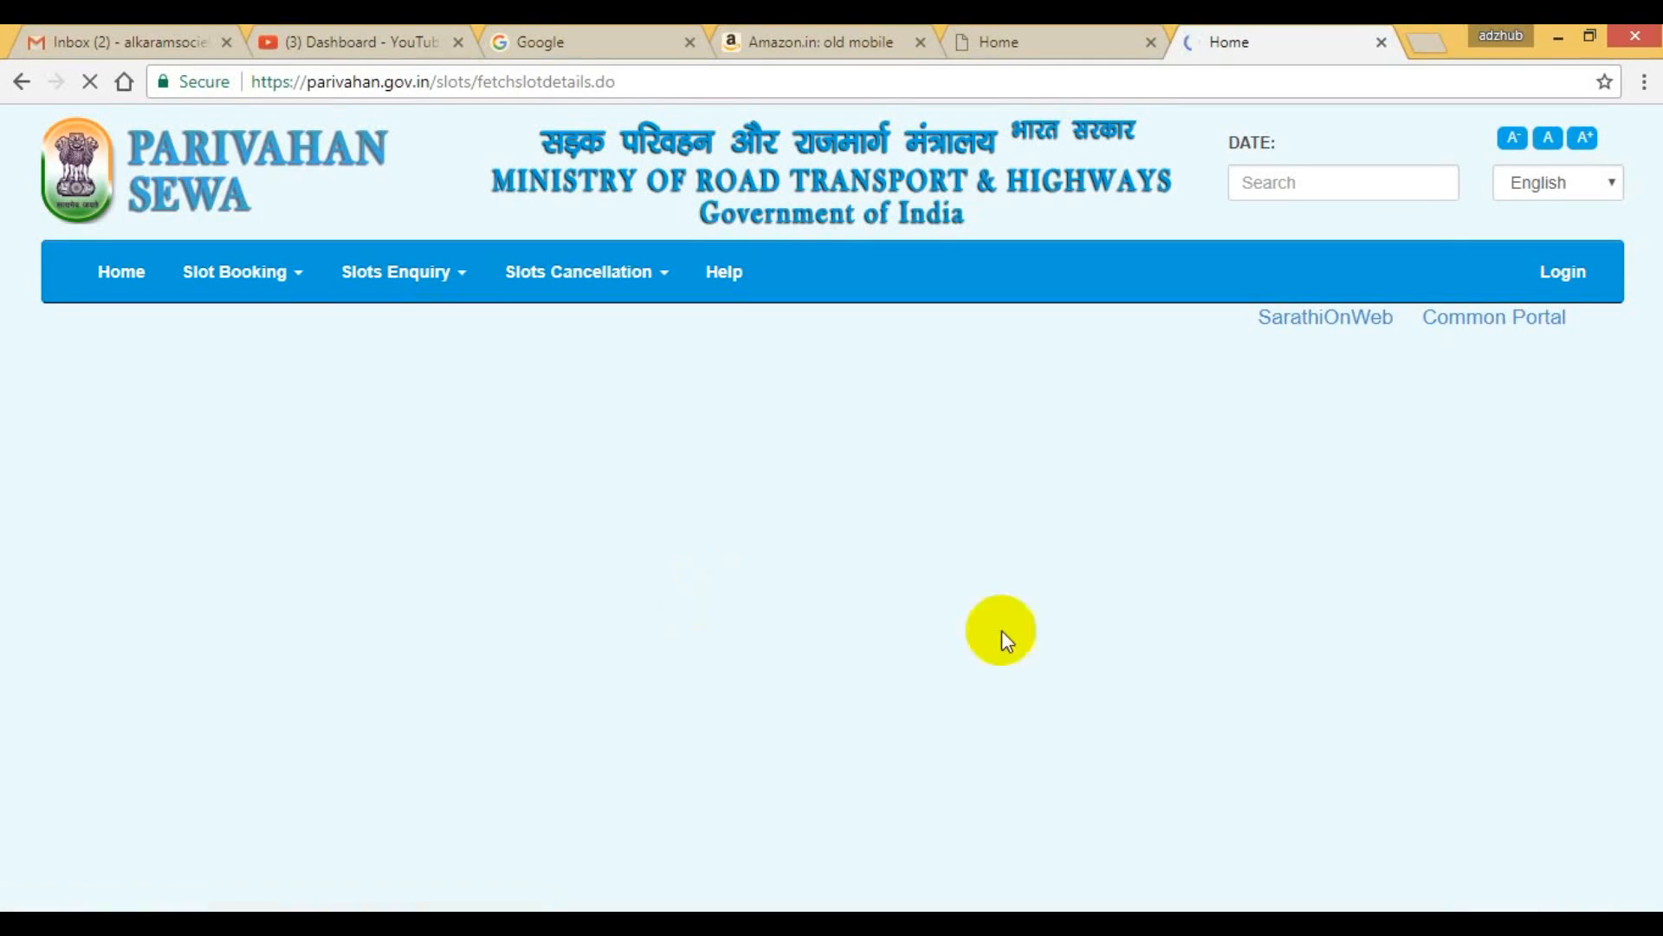
scroll(1118, 607, "down", 4)
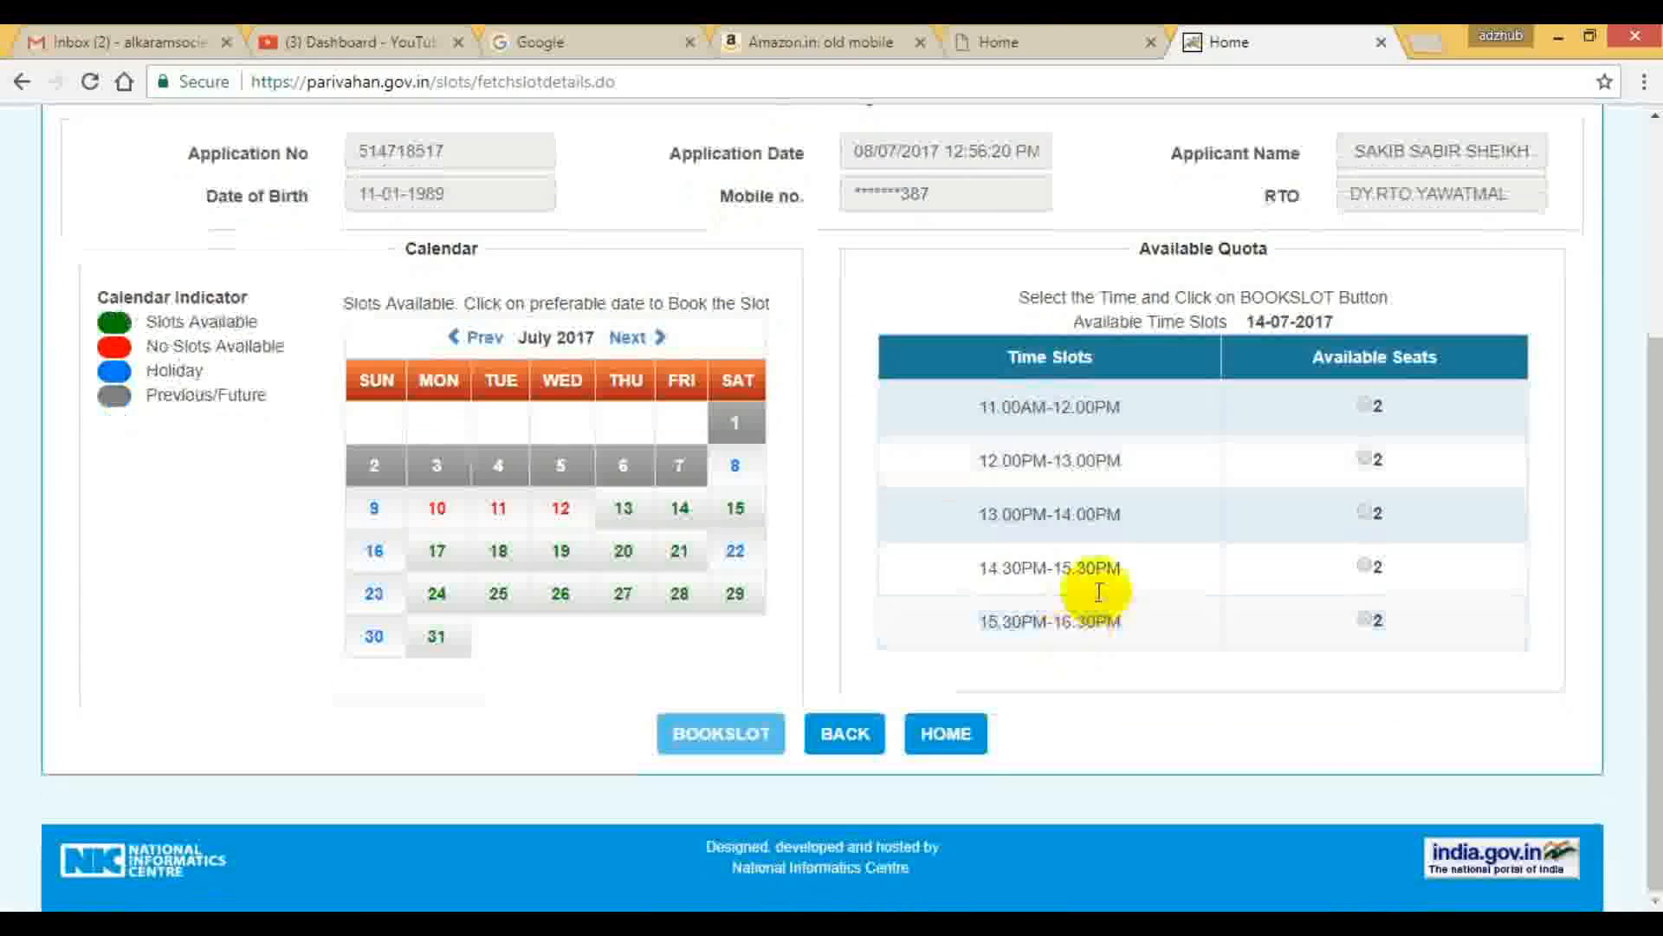
Book the 15.30PM-16.30PM time slot for the learner's licence test and confirm the slot booking.
left_click(1365, 620)
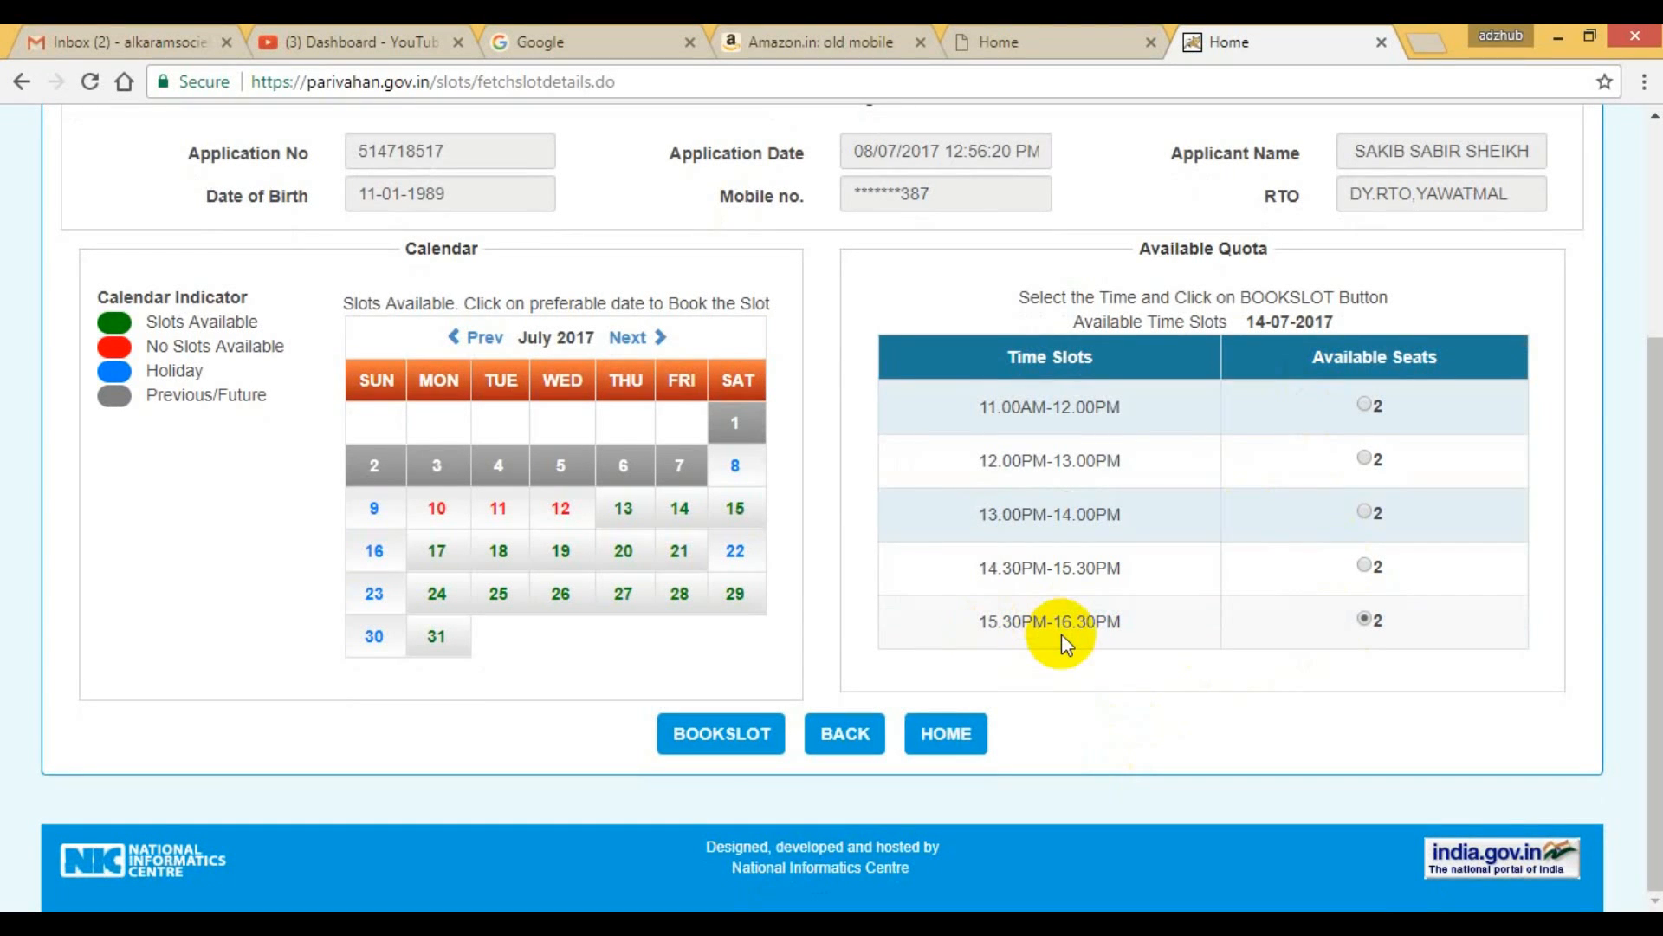
left_click(730, 733)
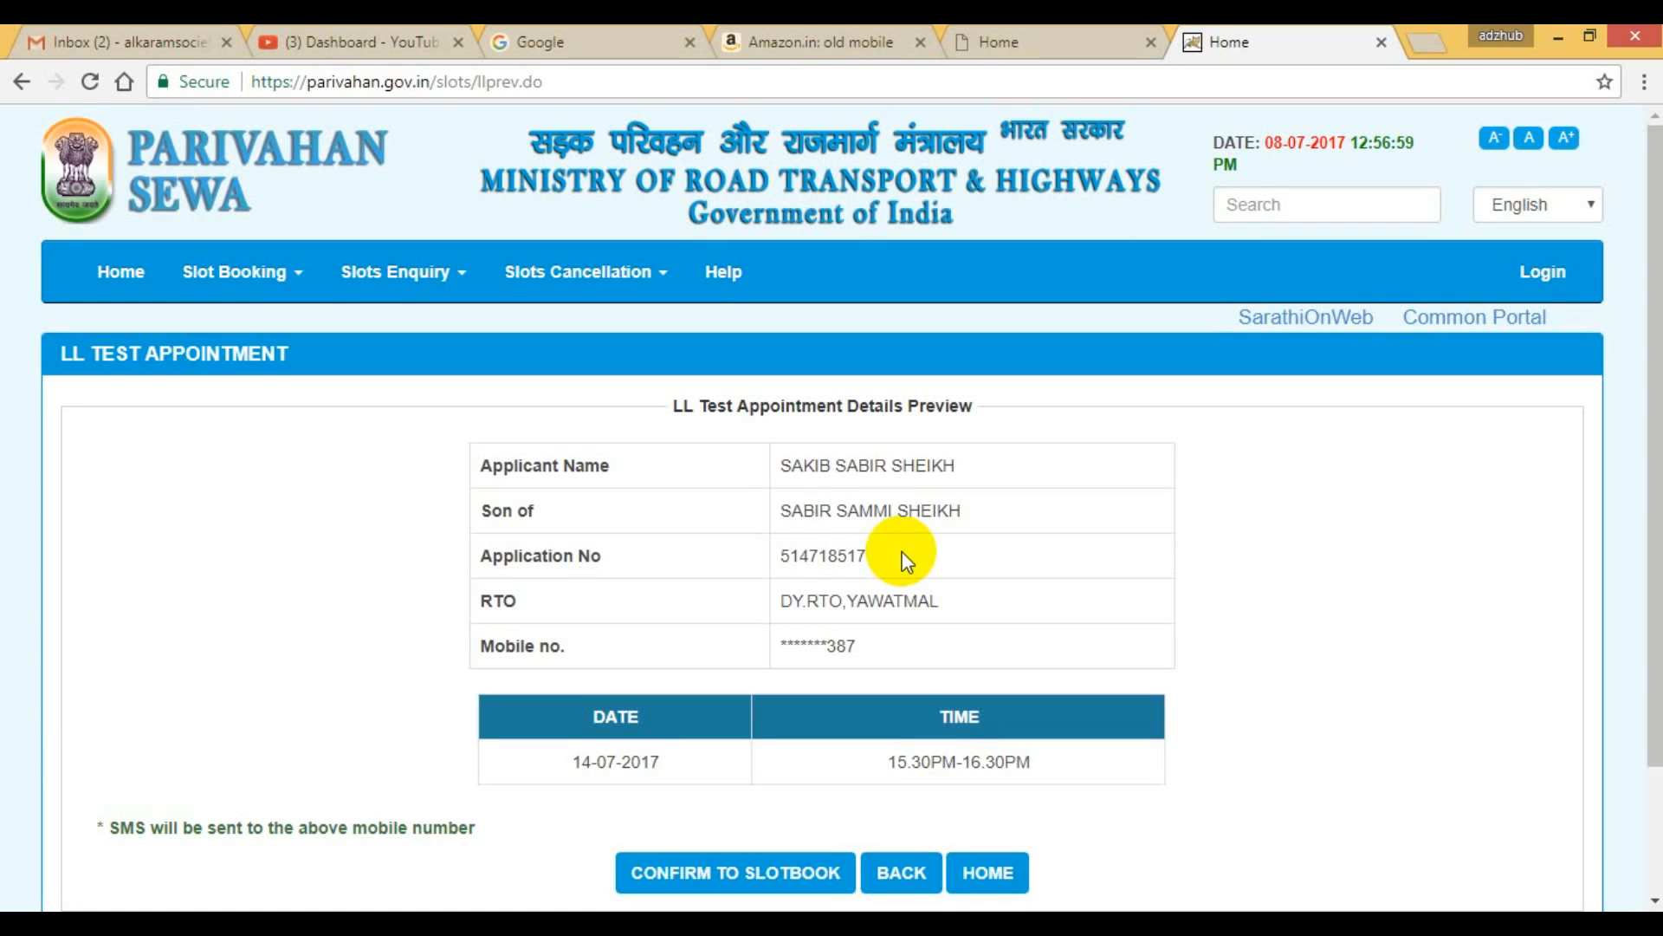
scroll(902, 551, "down", 2)
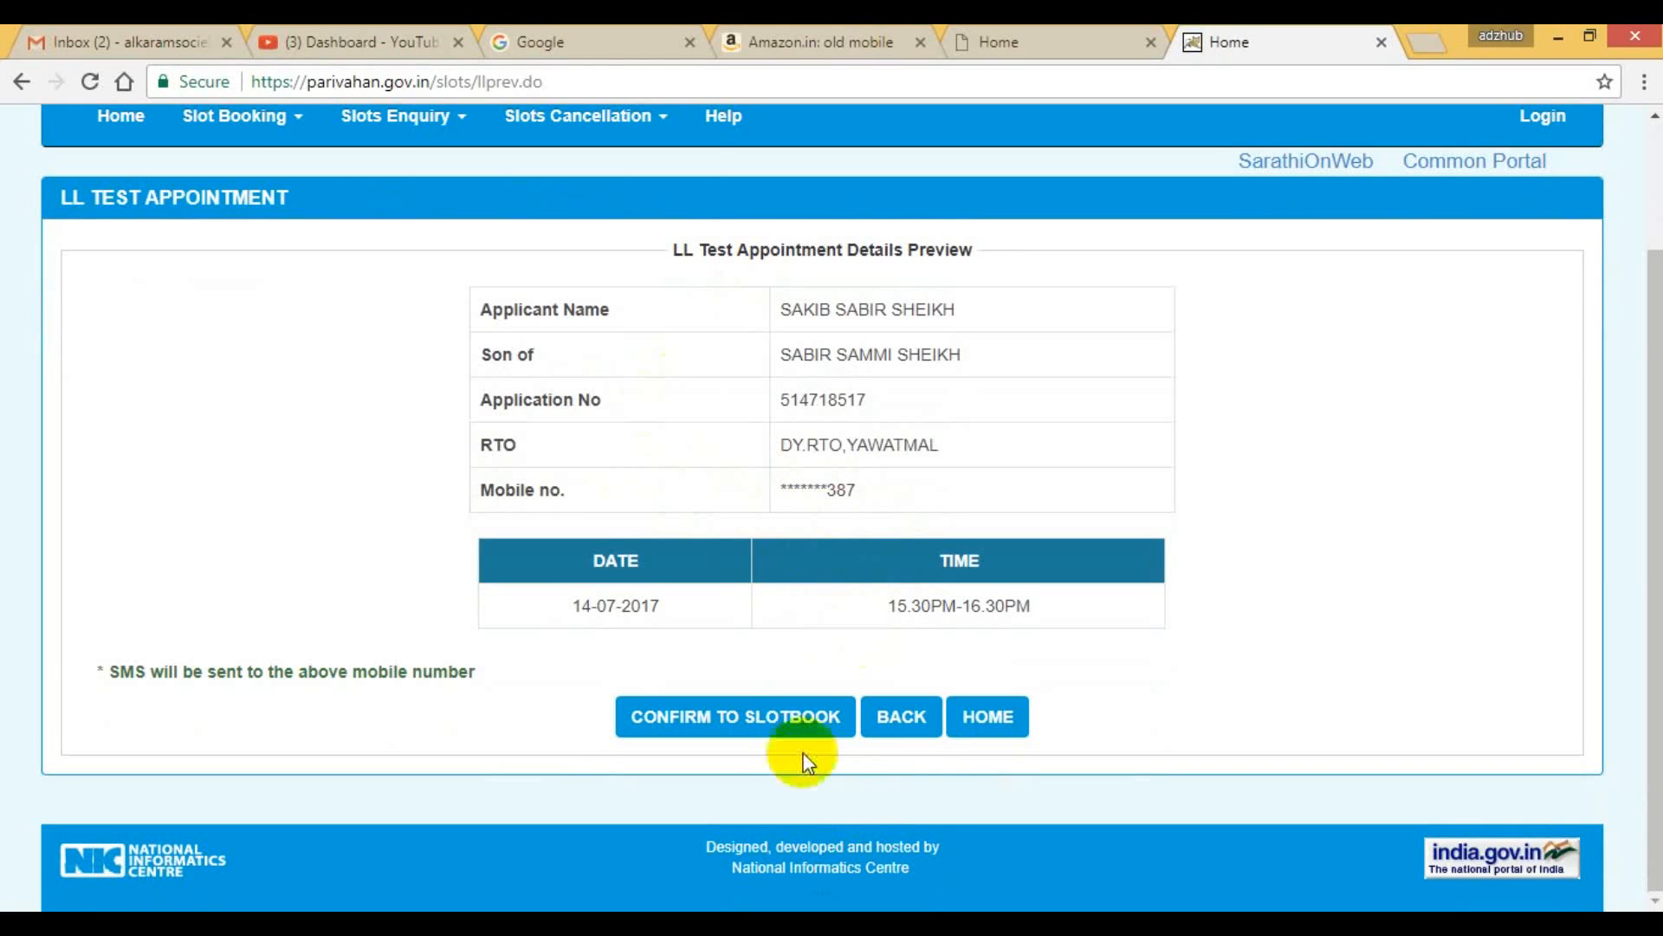
left_click(770, 721)
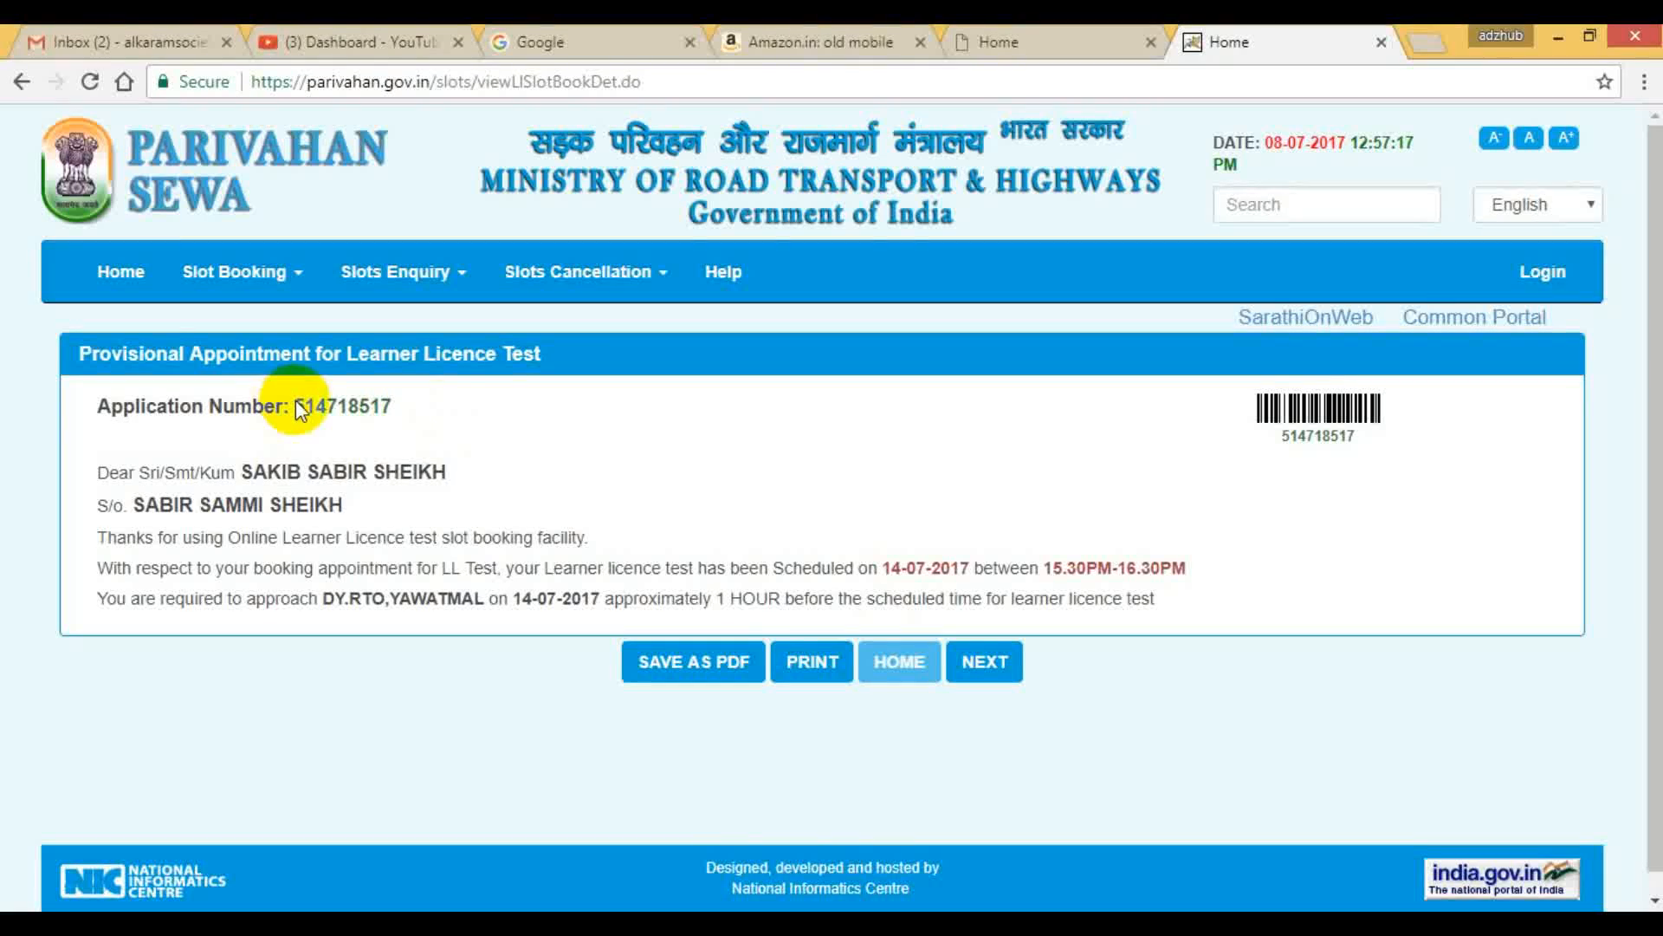
Copy the application number from the provisional appointment and open the appointment letter as a PDF.
right_click(388, 407)
left_click(429, 420)
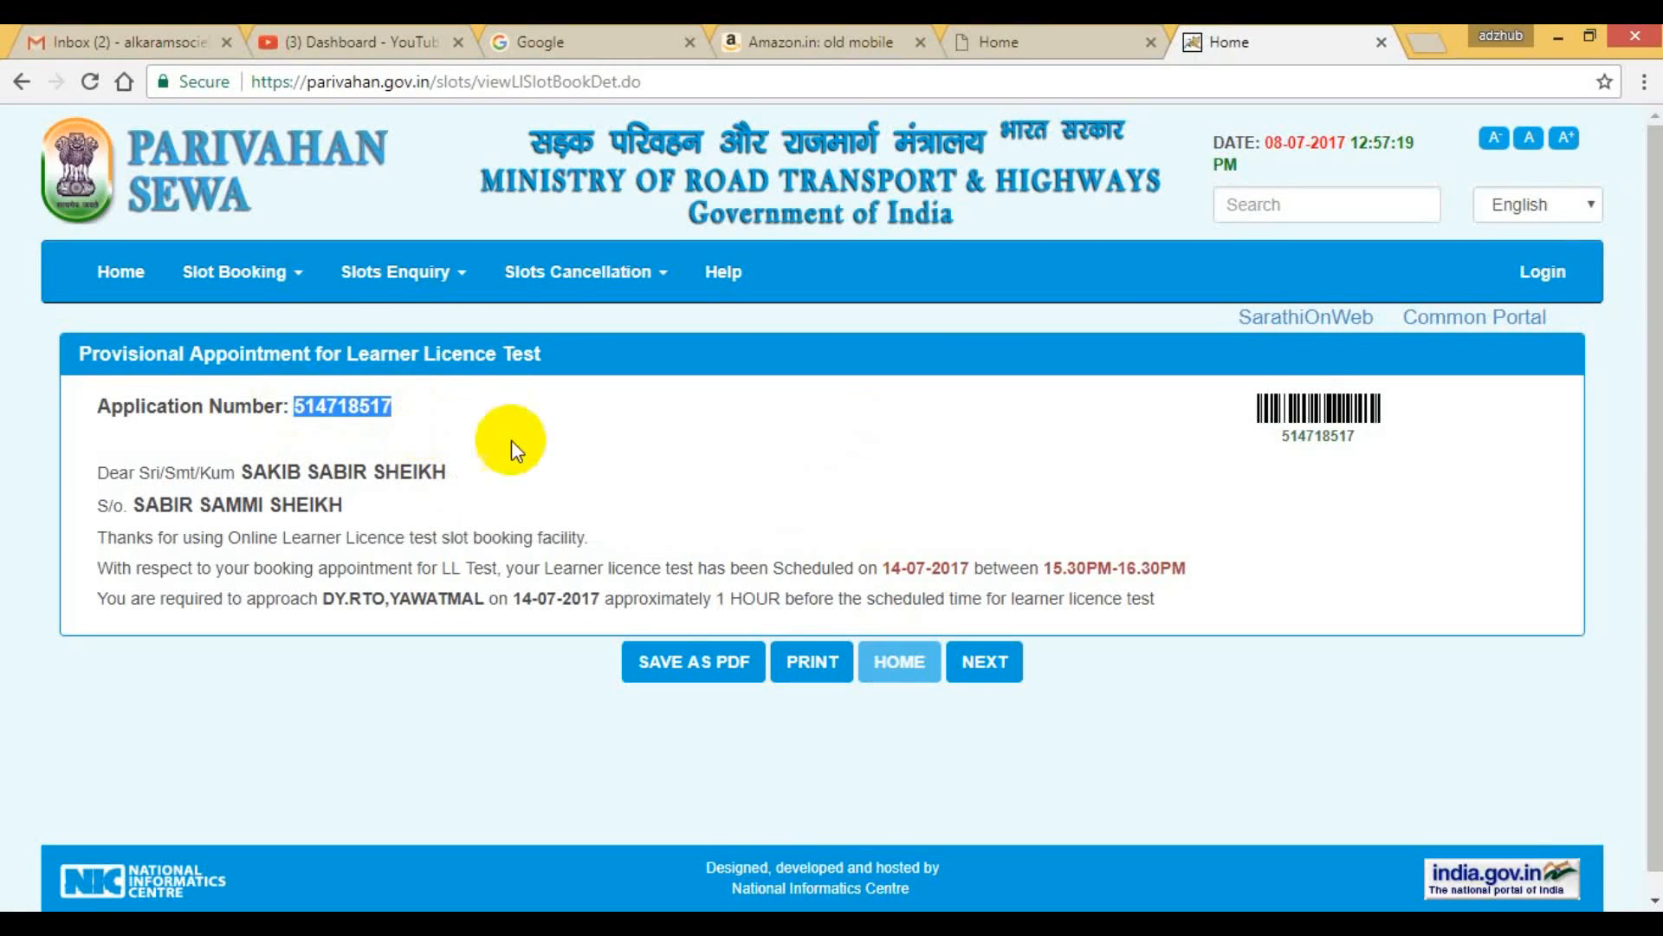
left_click(719, 665)
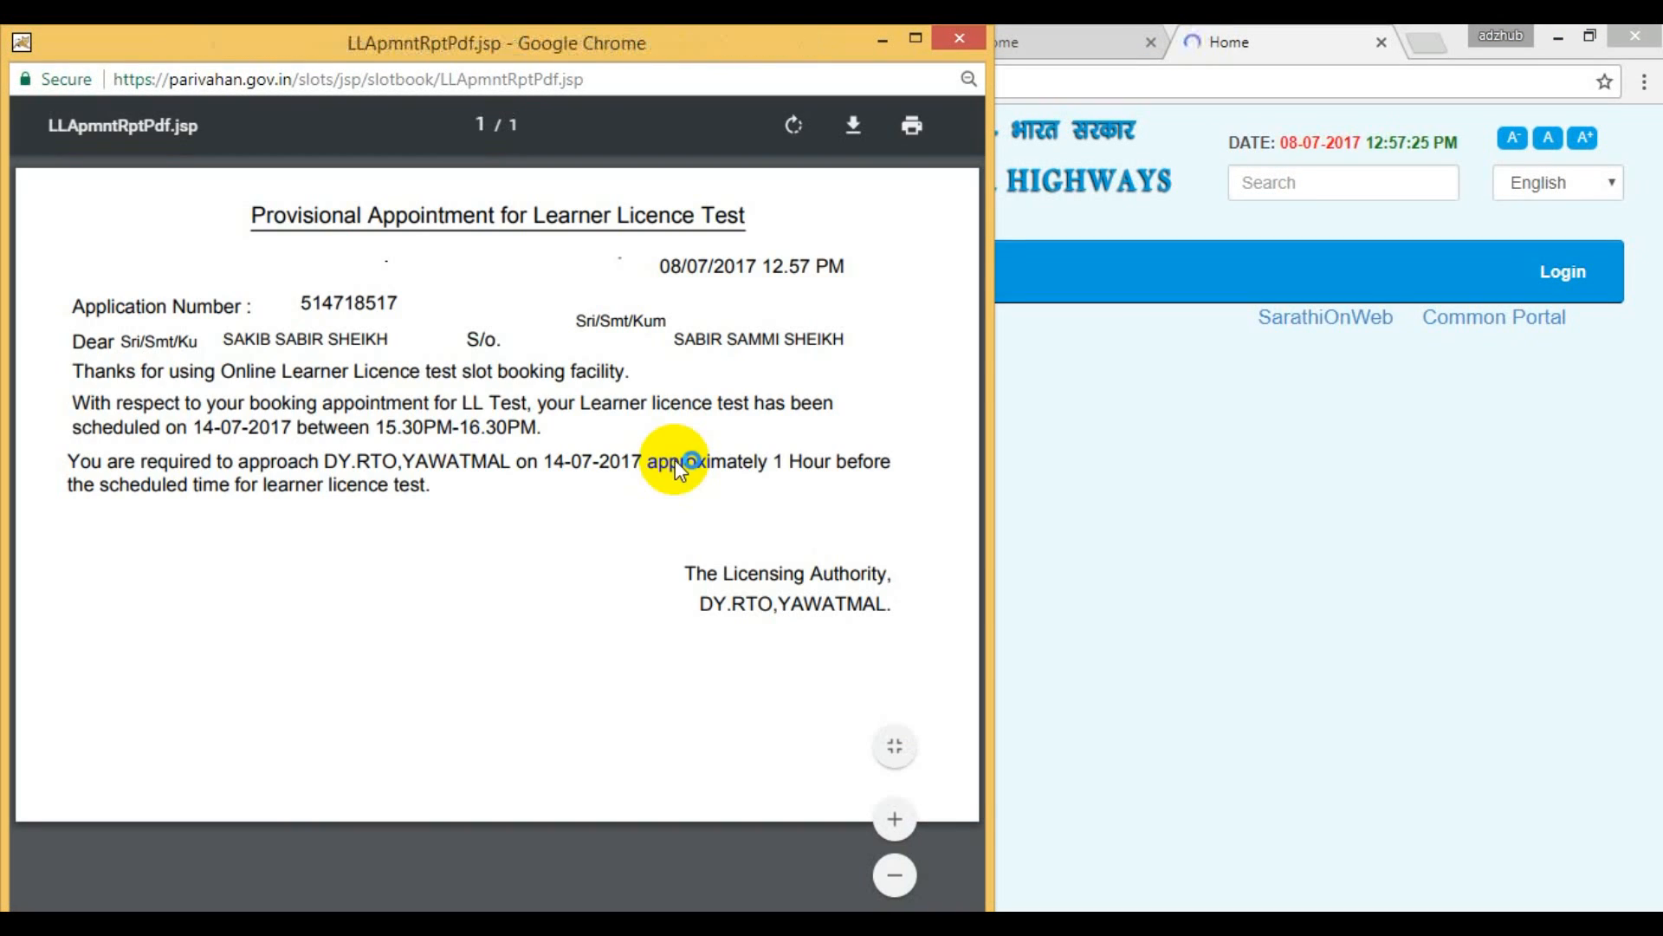
Save the appointment letter to the Desktop as a PDF file through its print options and close the letter's window.
right_click(475, 300)
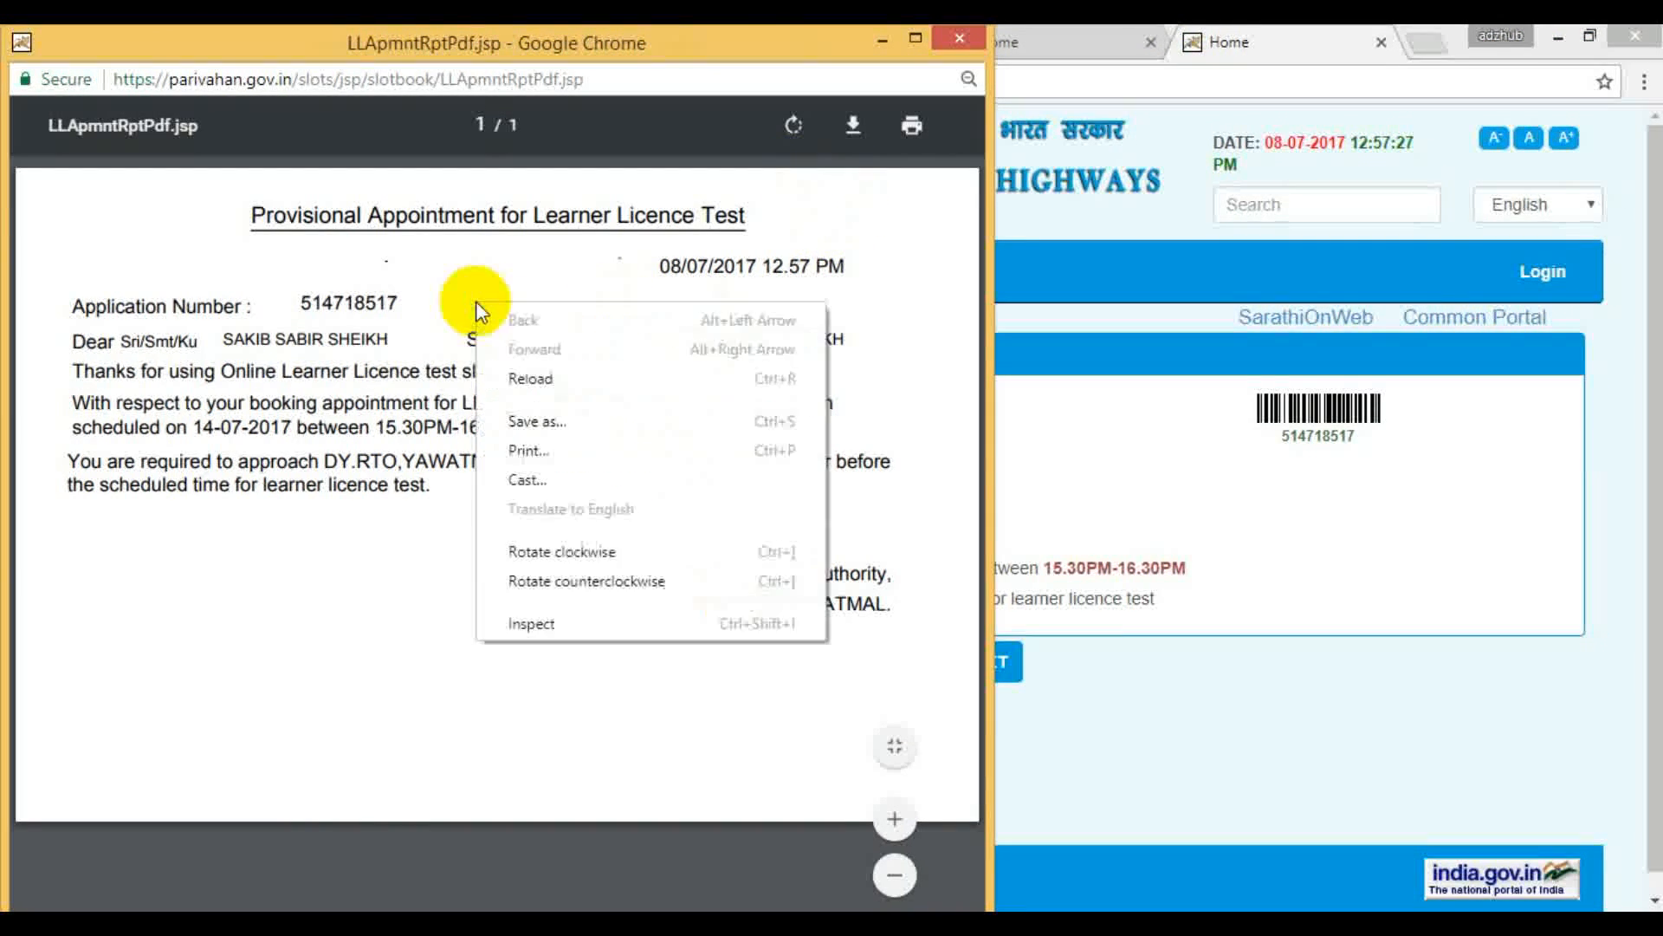
left_click(536, 421)
left_click(537, 448)
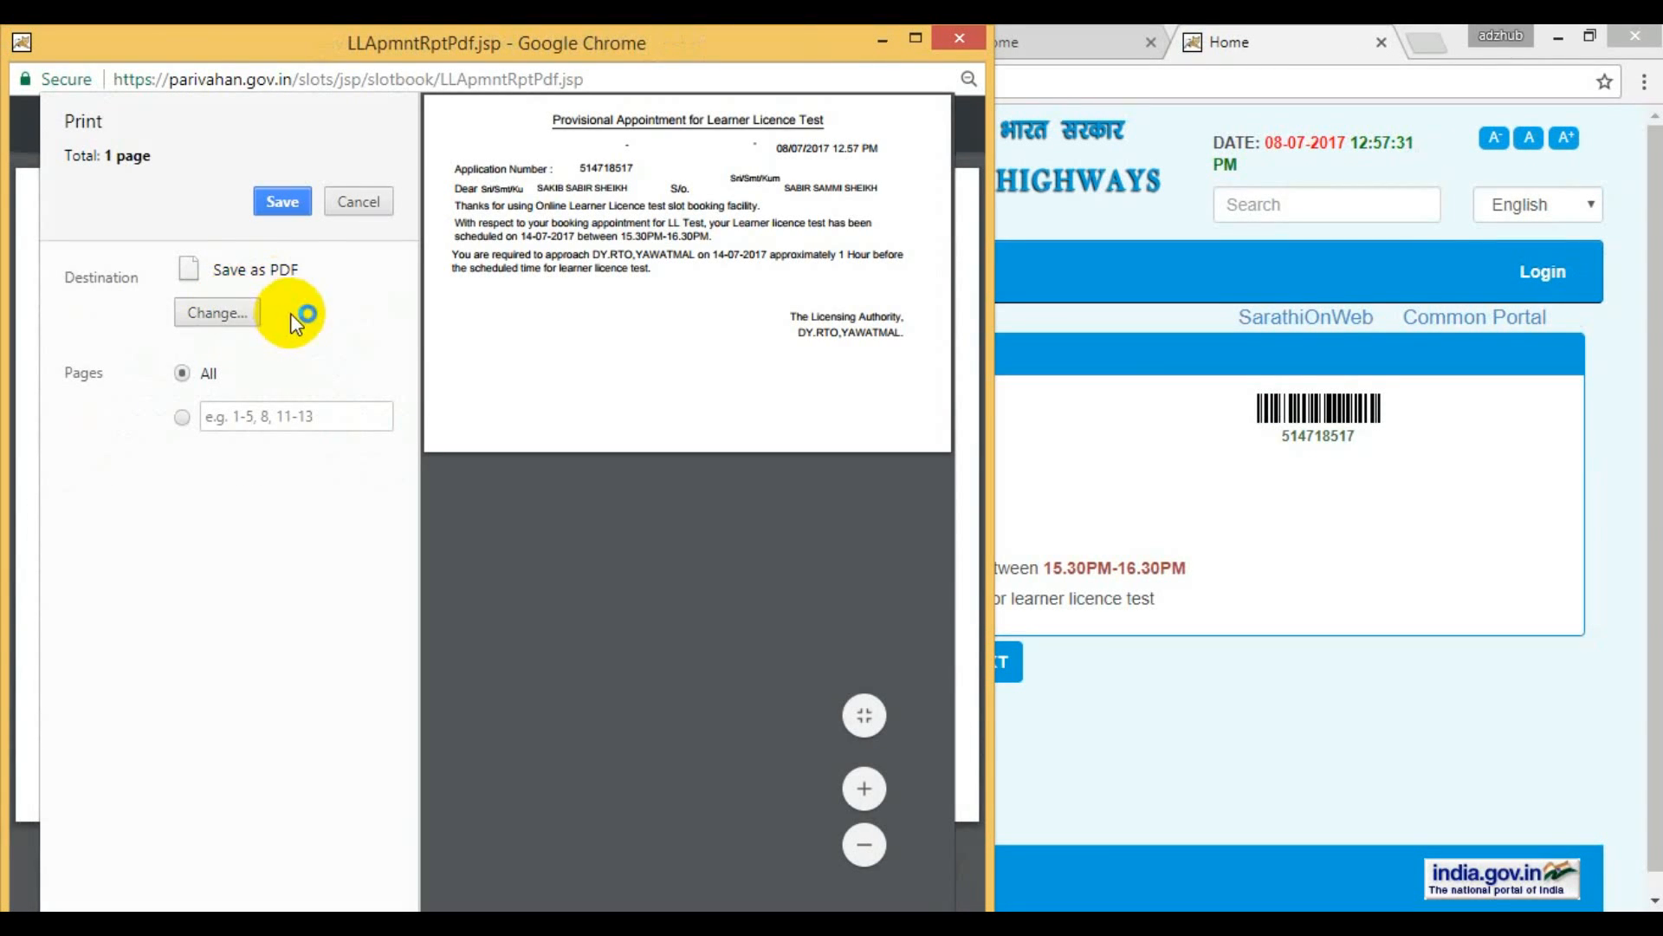
left_click(279, 198)
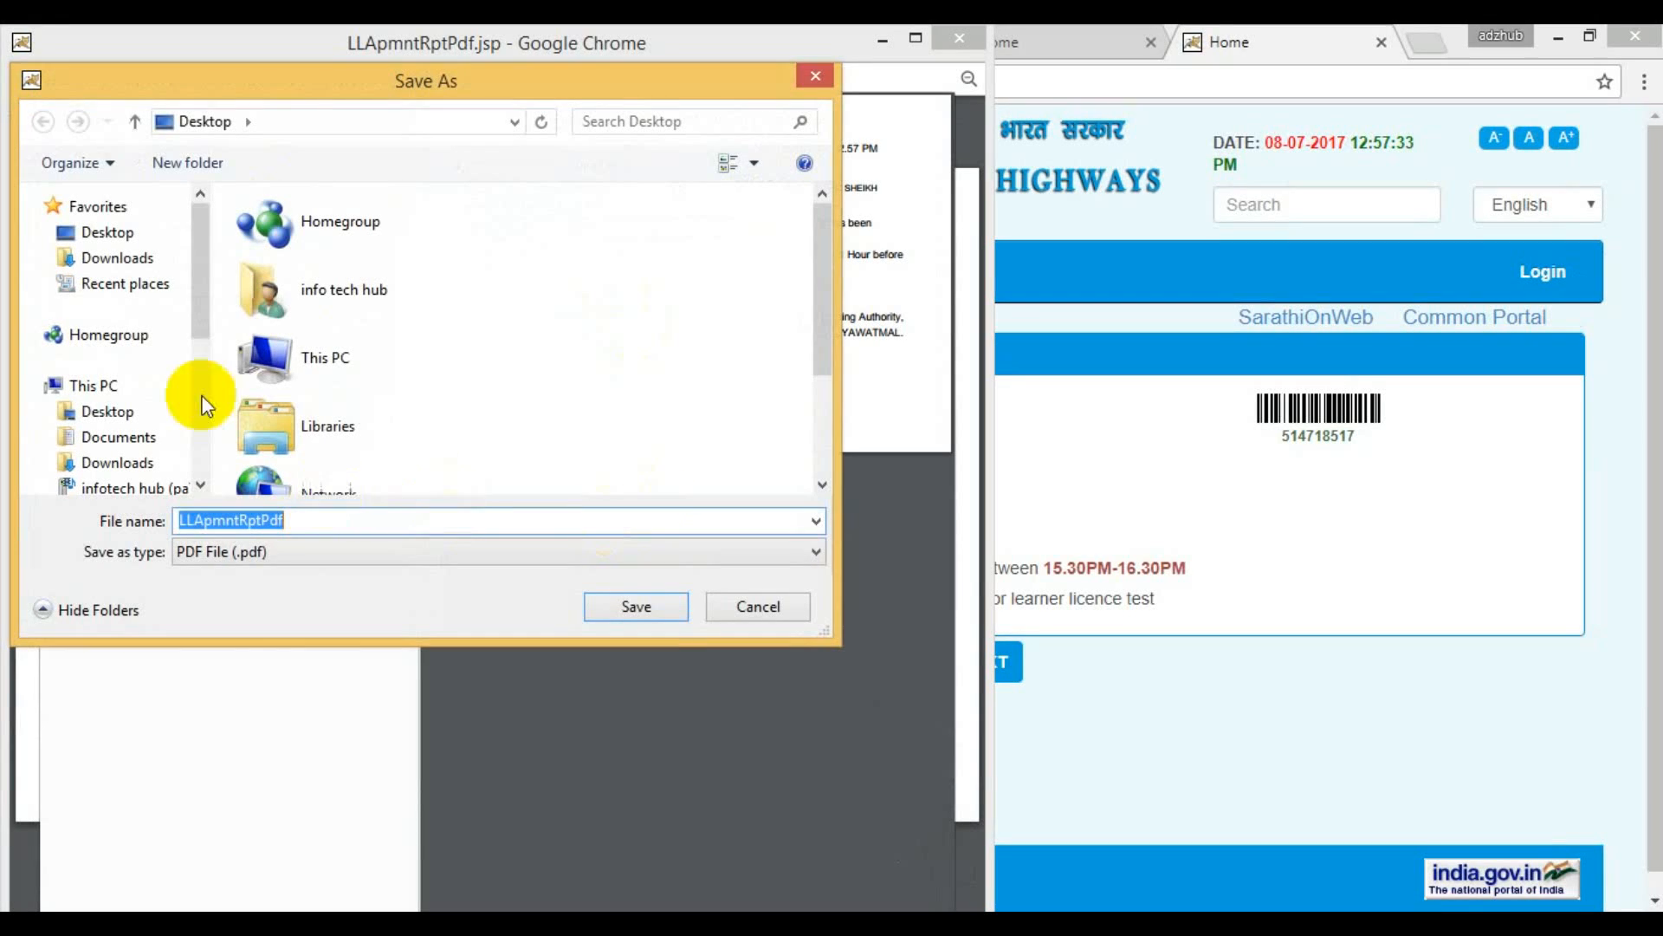
left_click(104, 231)
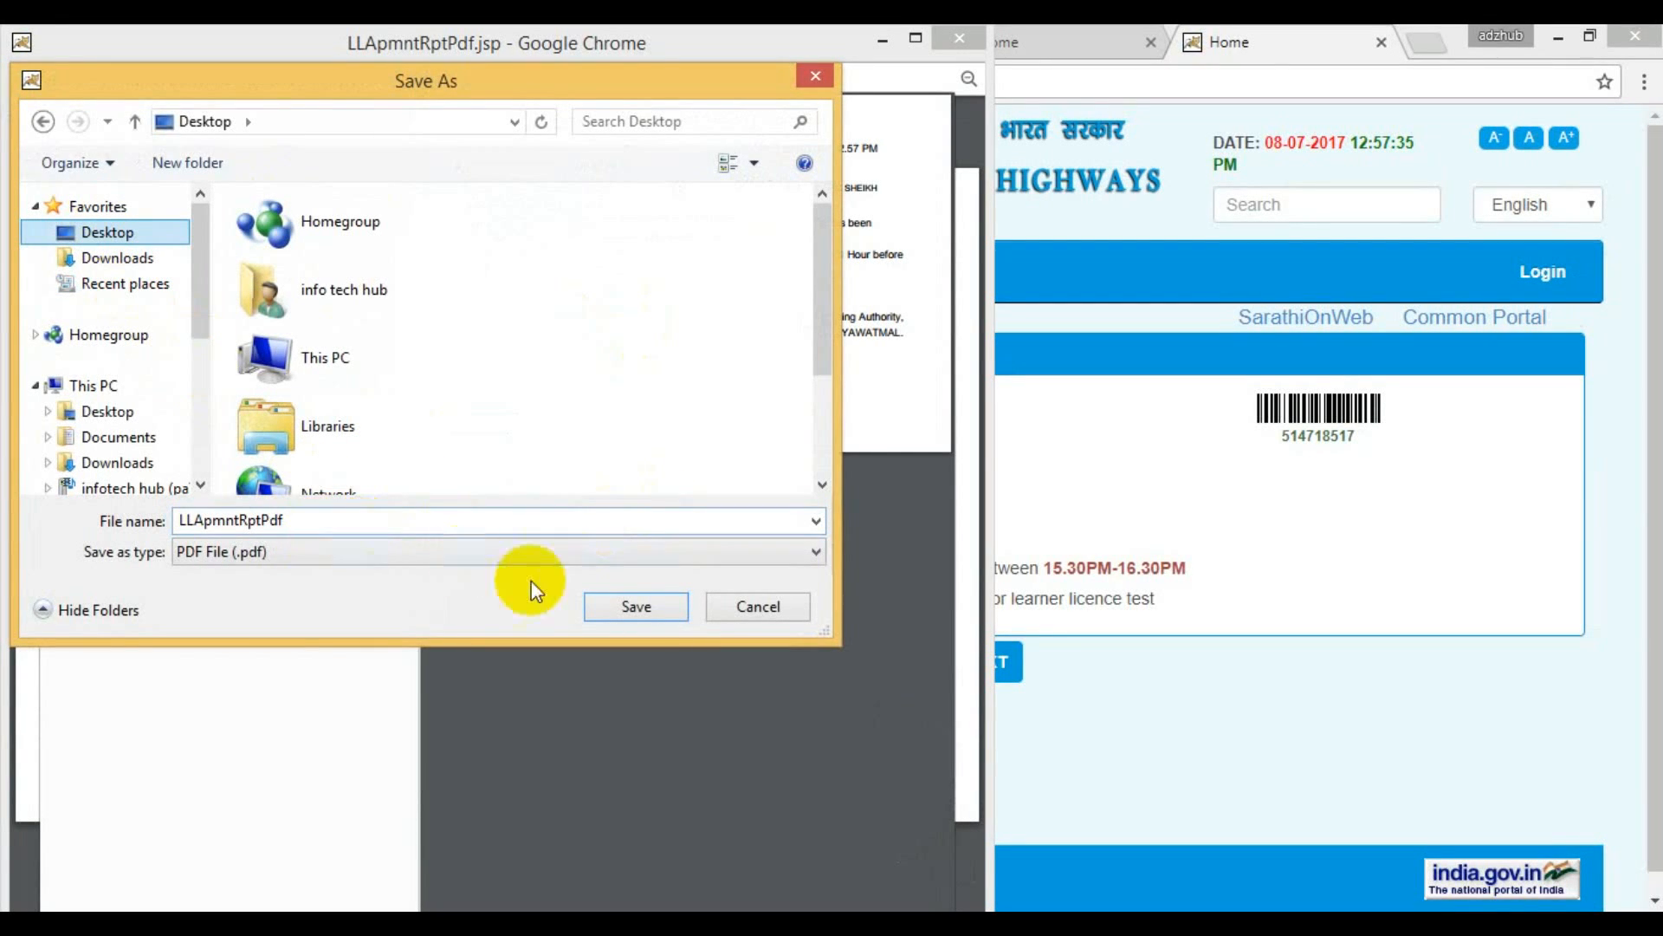
left_click(335, 517)
left_click(334, 513)
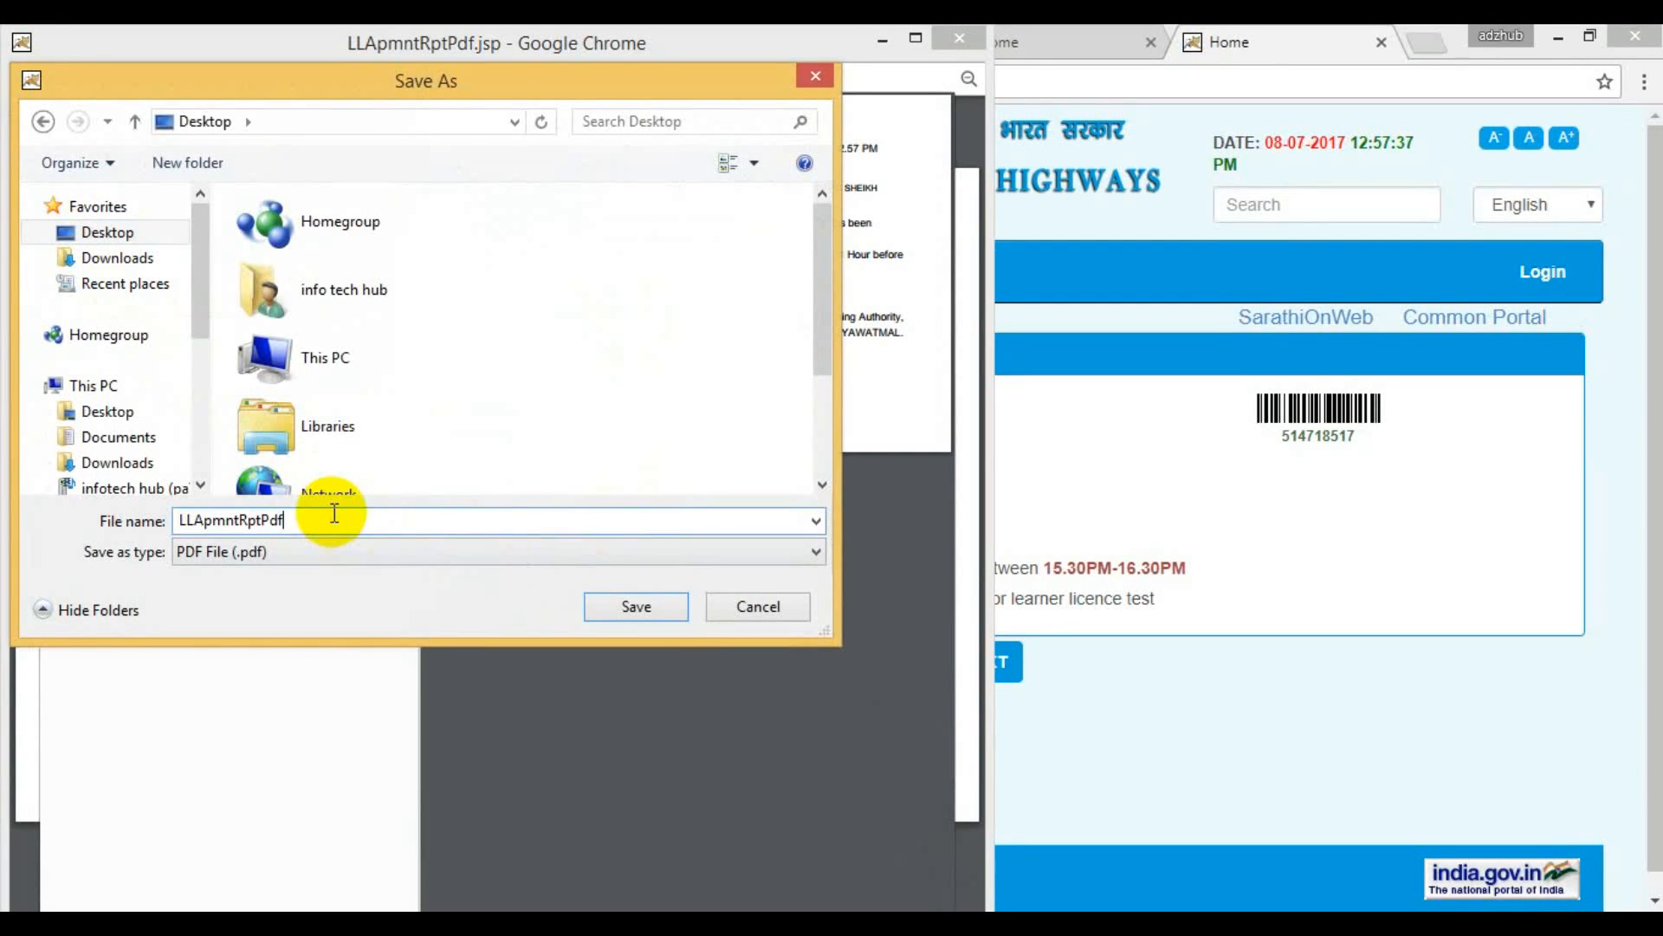
key("Return")
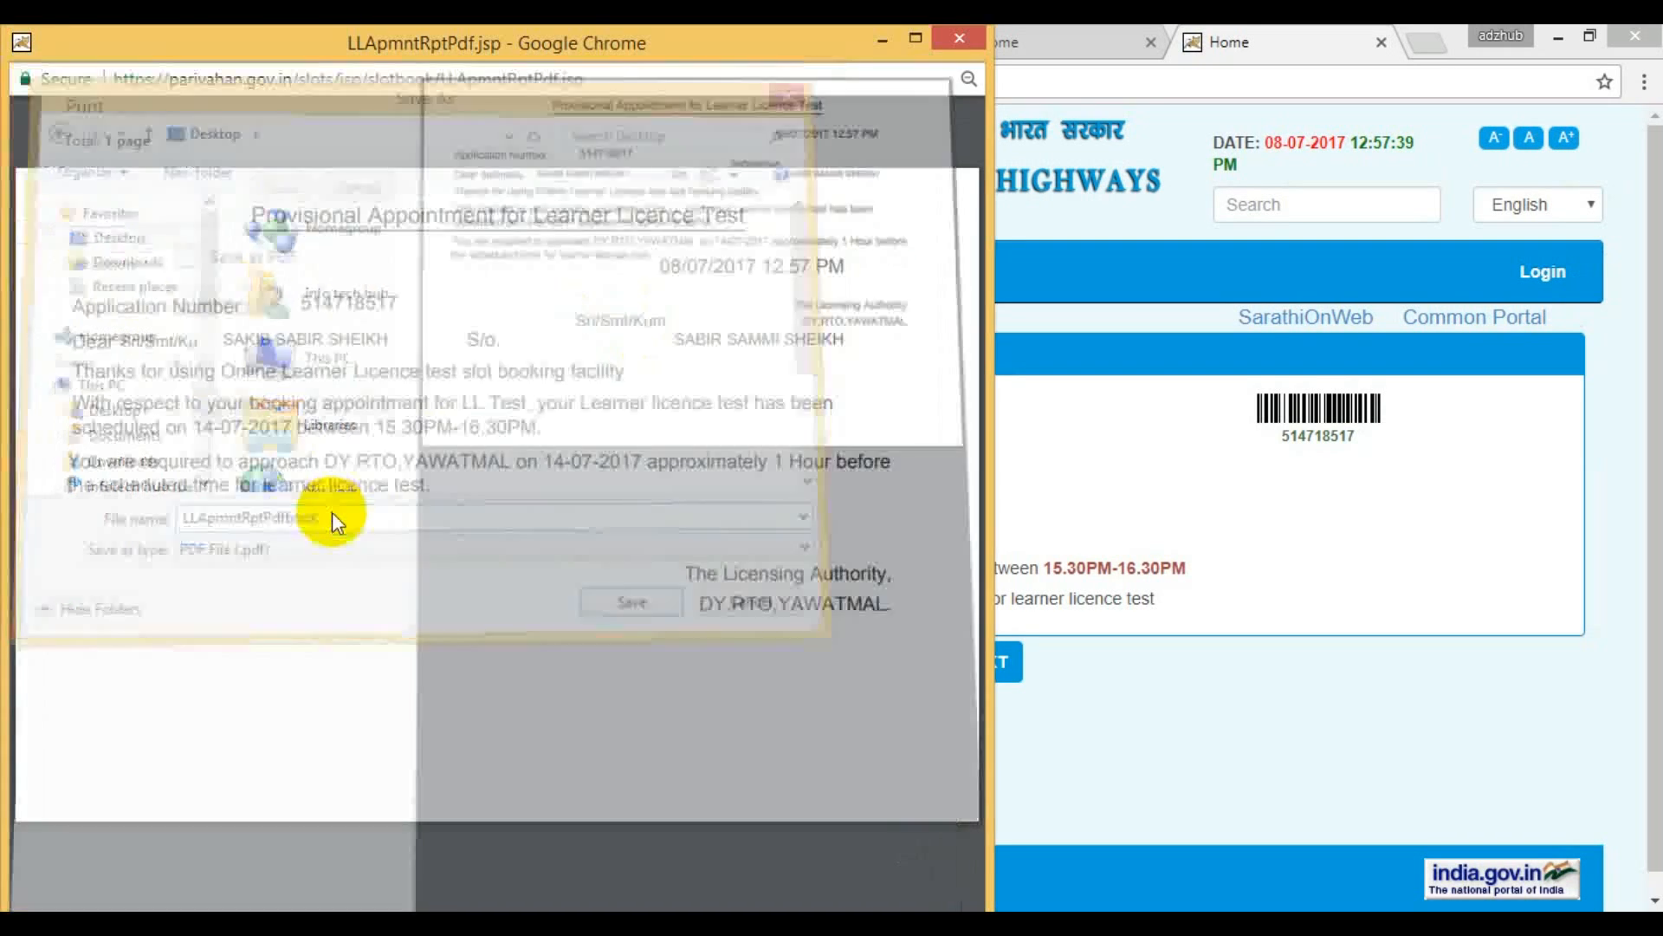
left_click(954, 39)
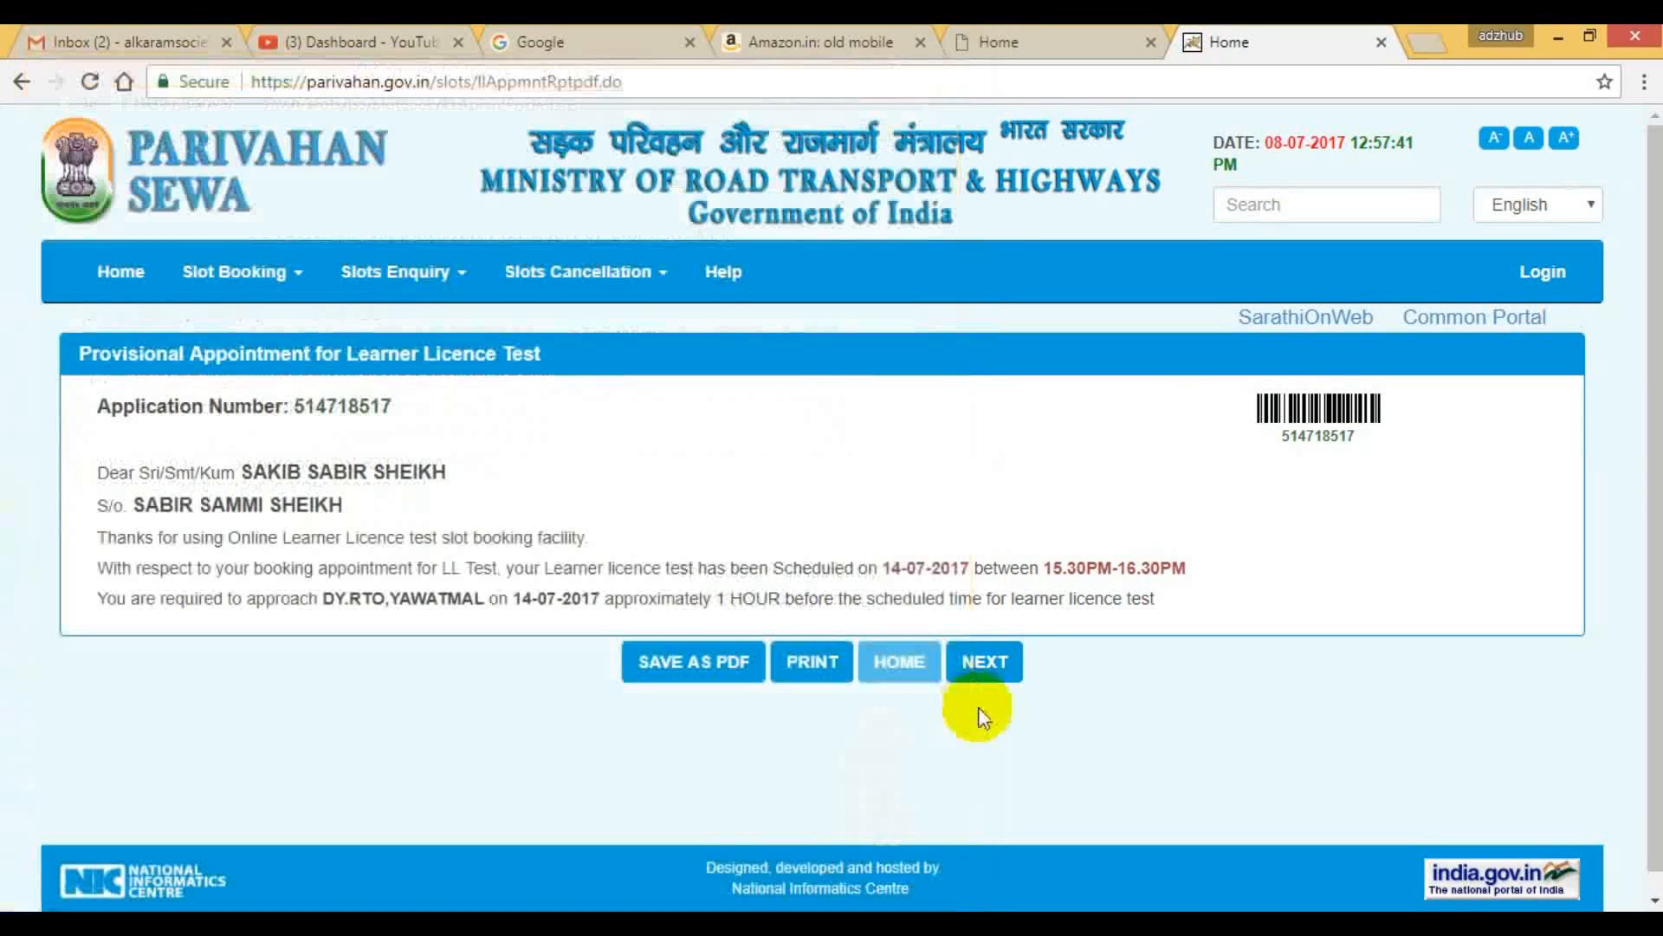
Return to the application status page, proceed with the Fee Payment stage and continue to the ePayment form.
left_click(985, 665)
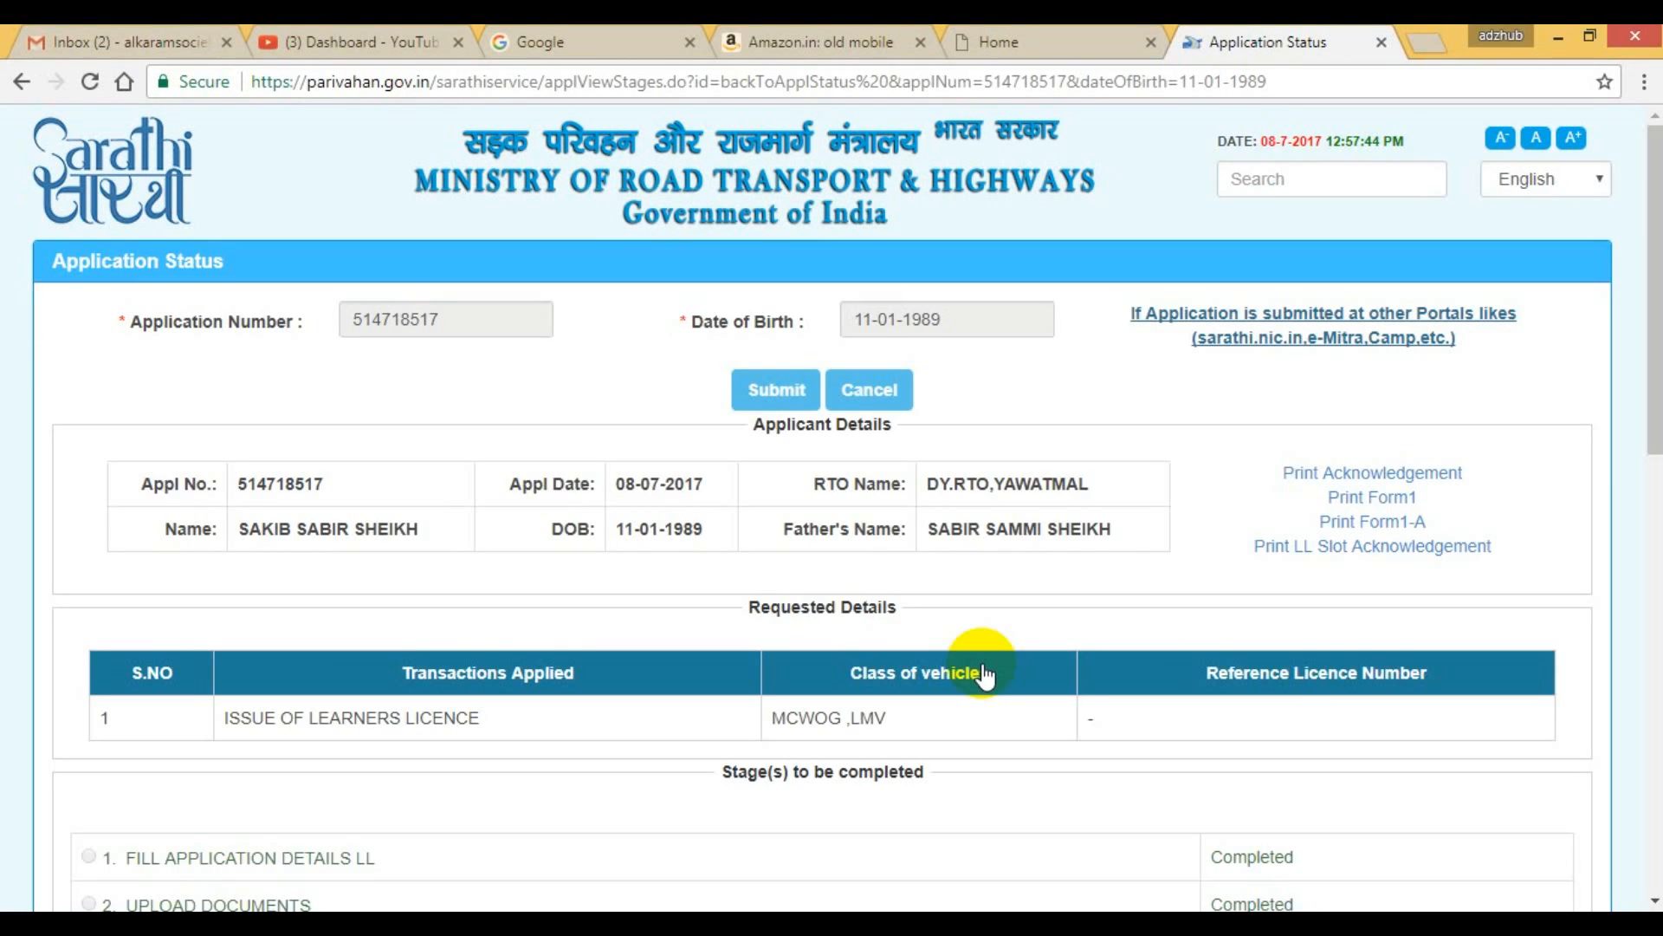
scroll(985, 675, "down", 4)
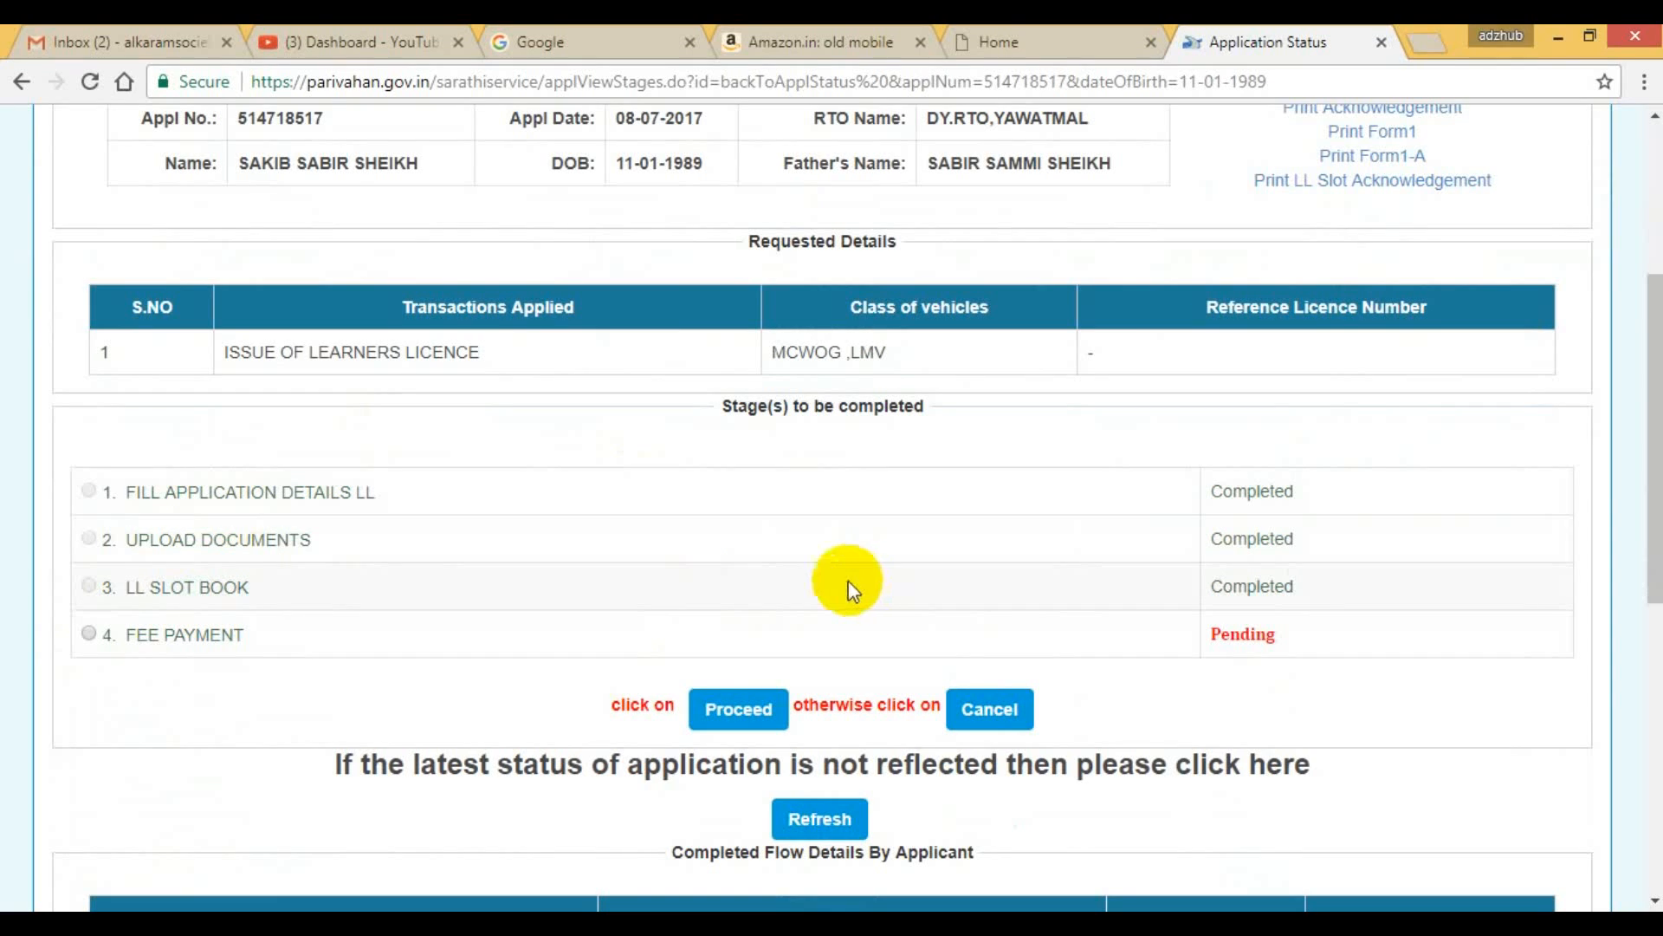
left_click(88, 635)
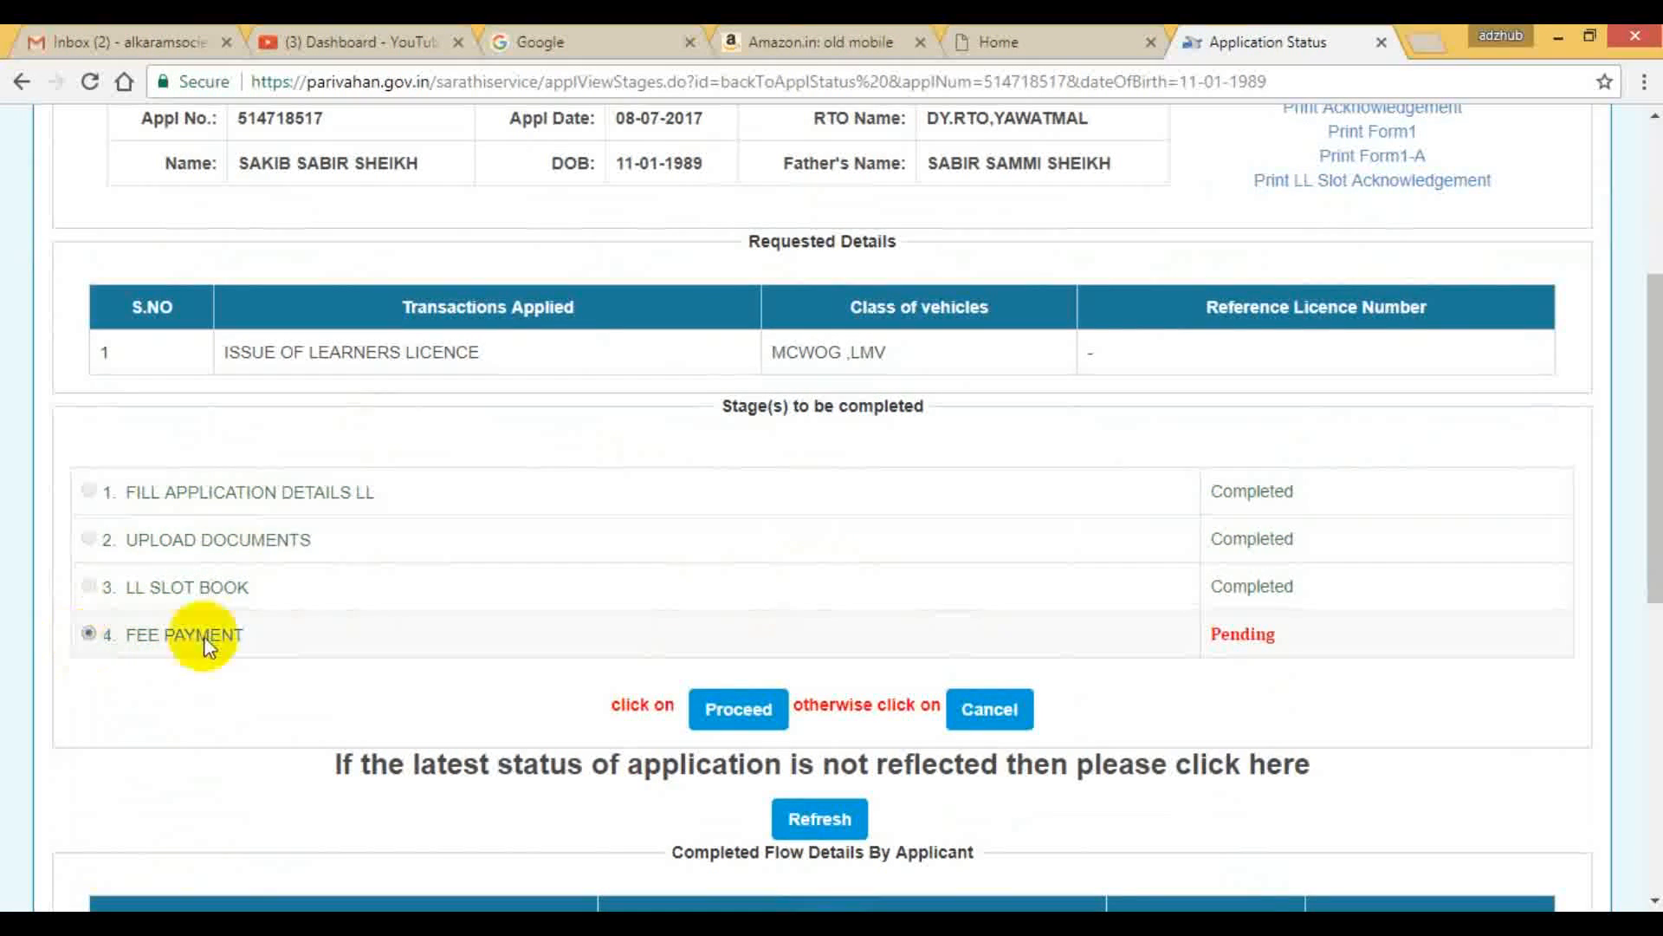
scroll(632, 579, "down", 3)
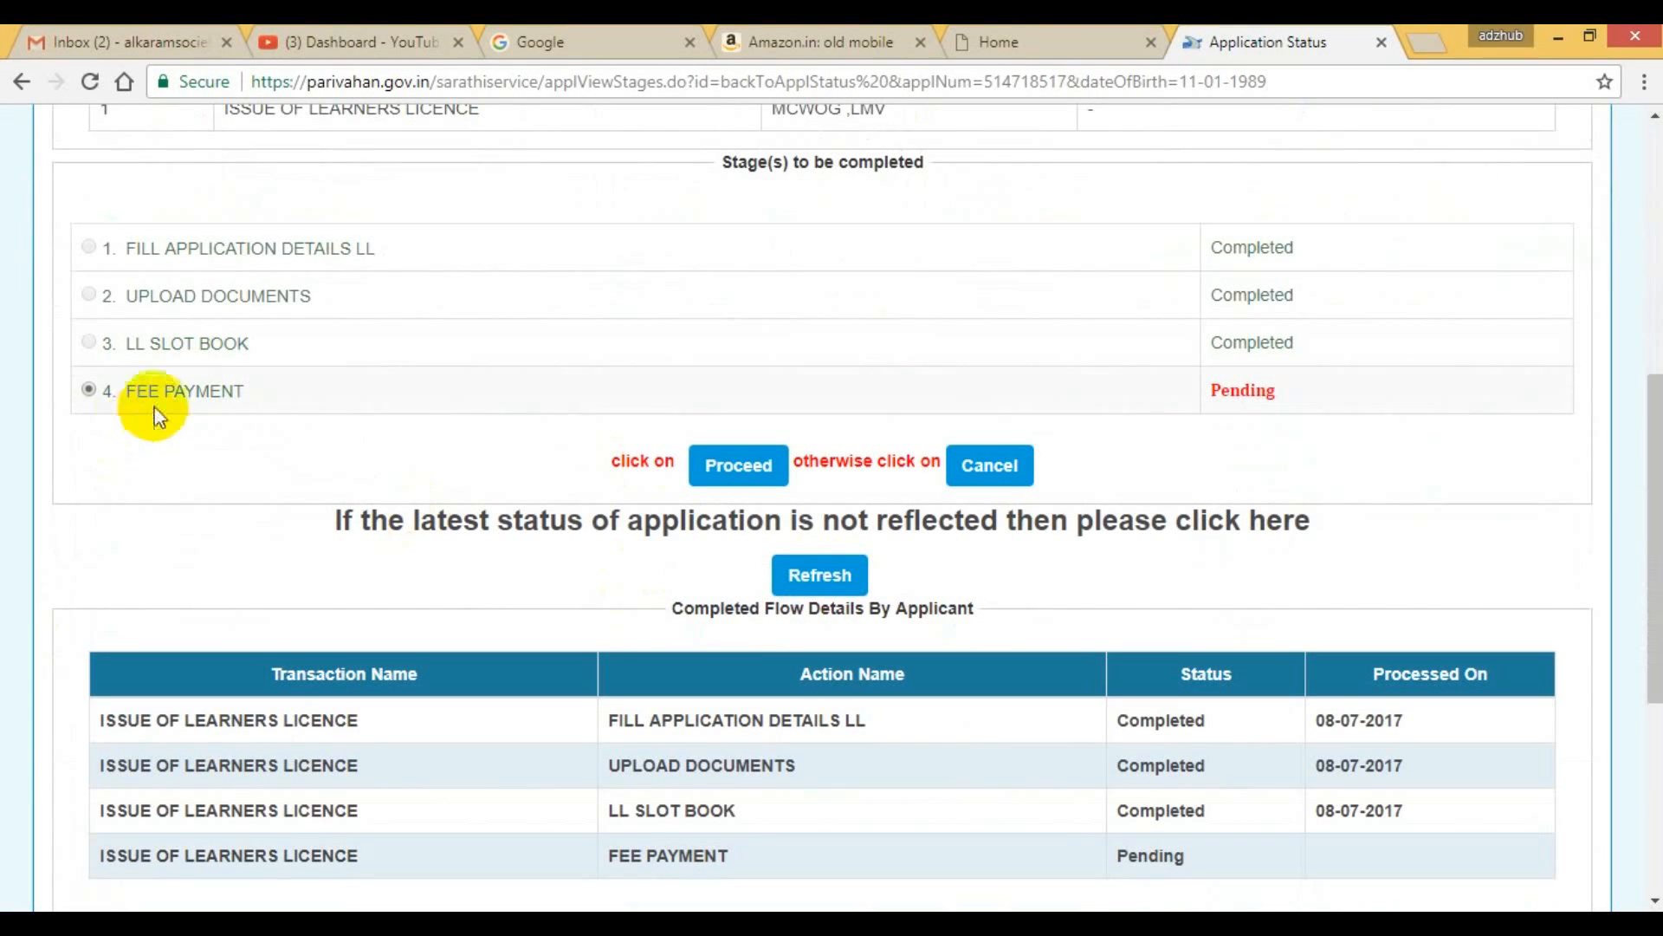
left_click(756, 475)
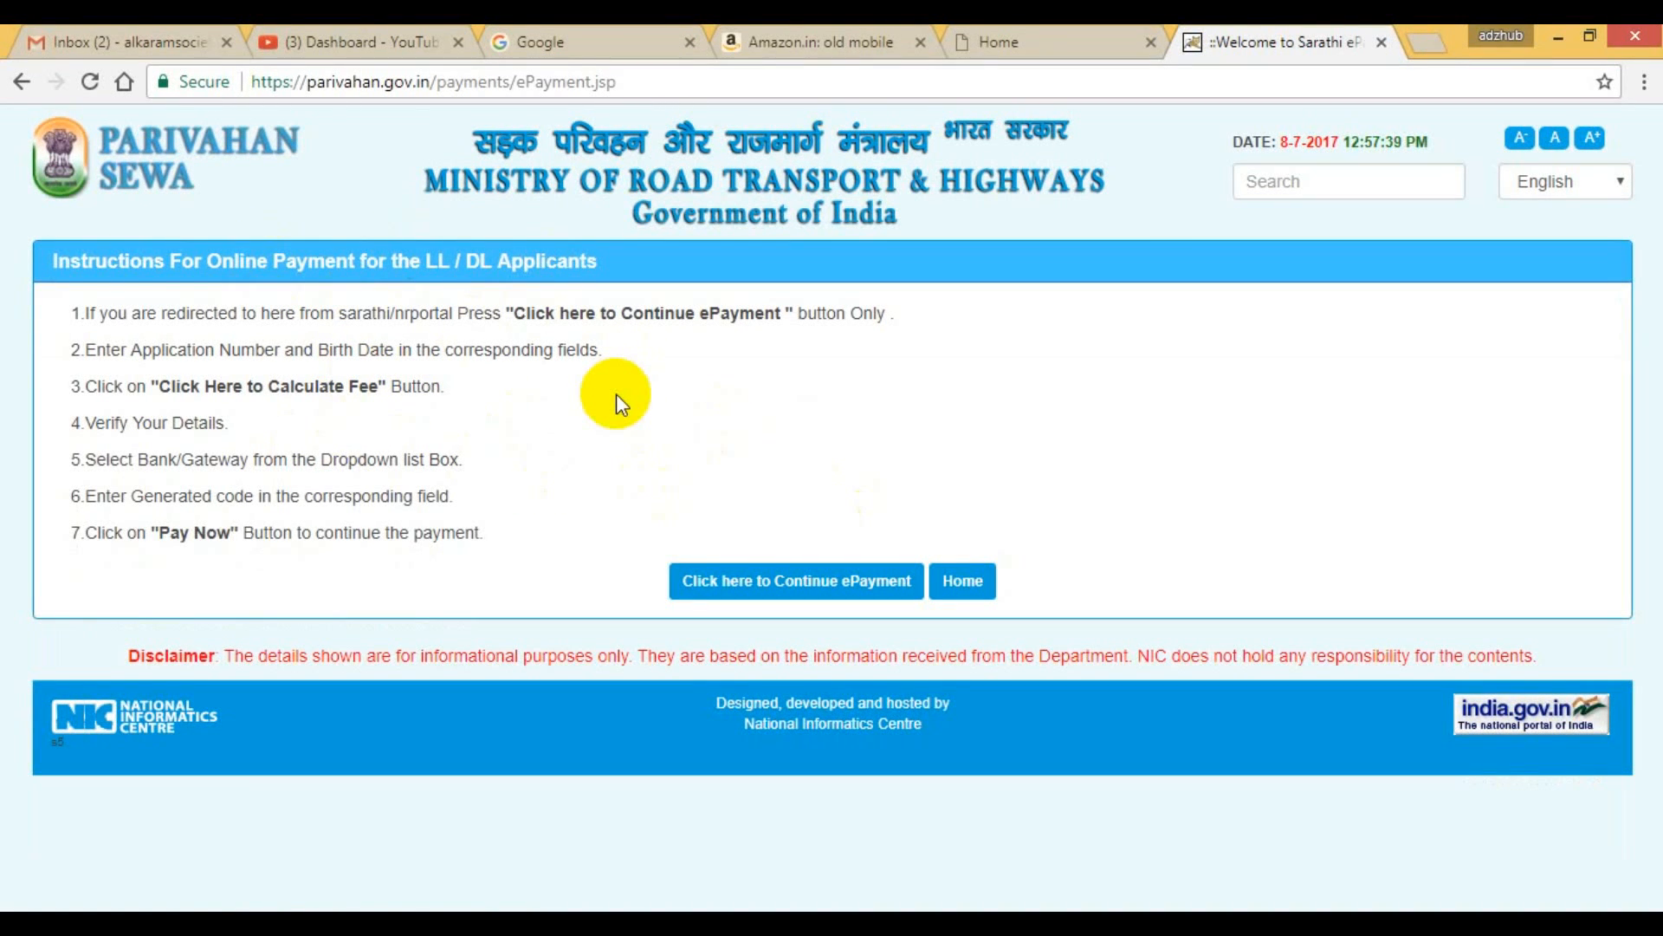
left_click(775, 589)
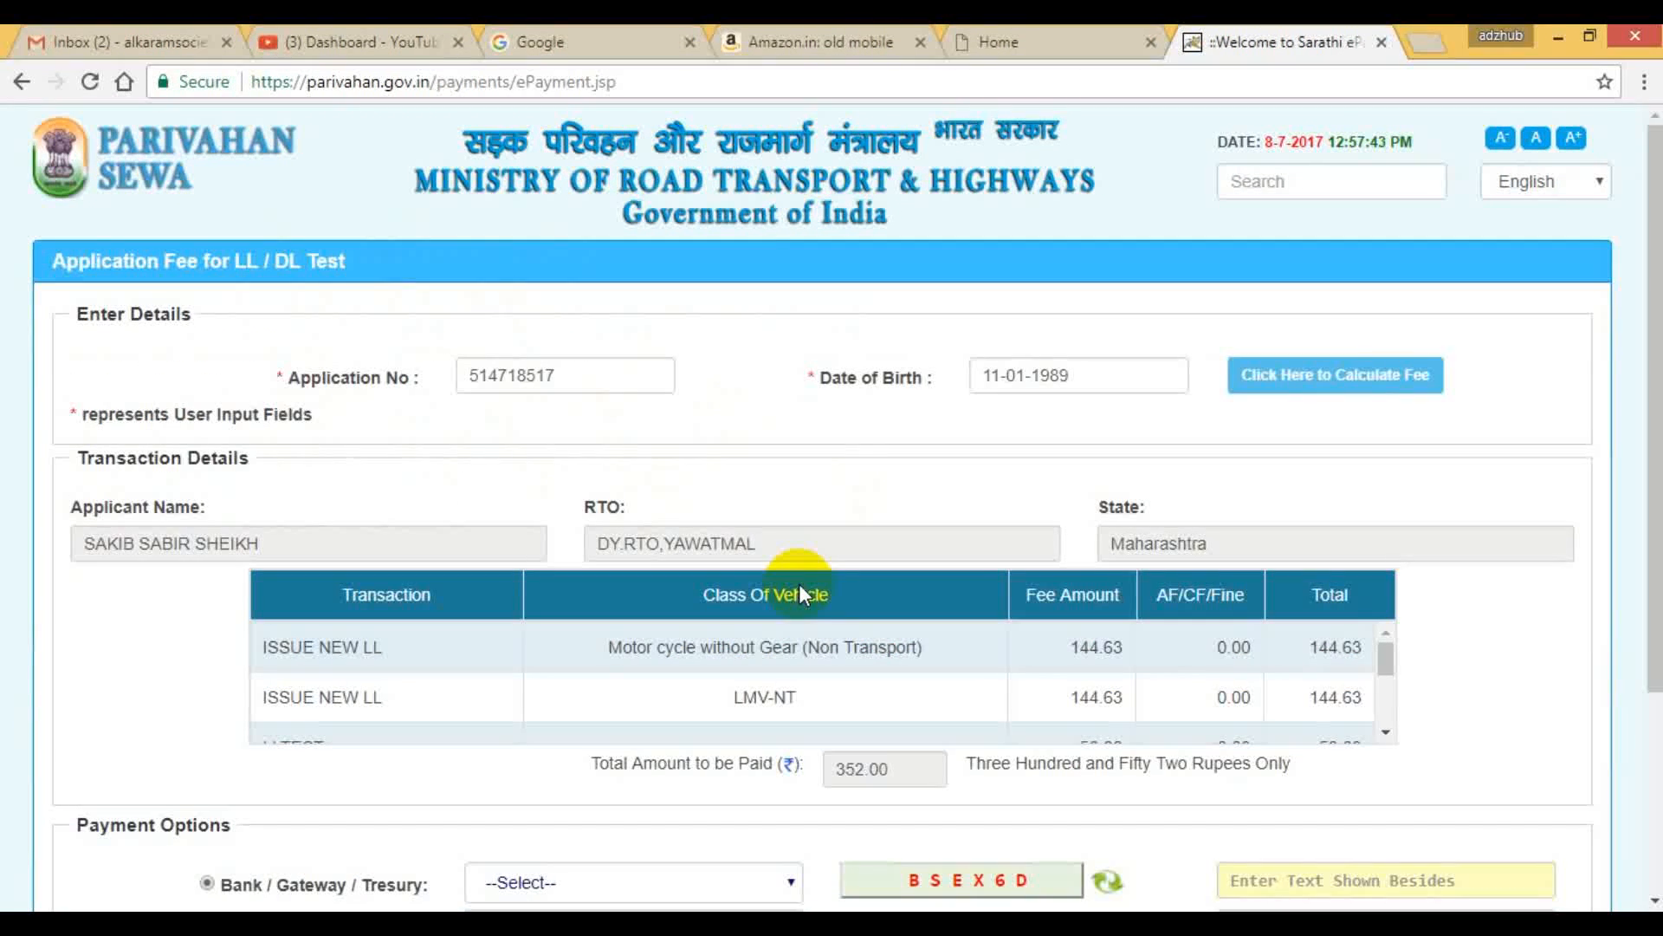
Select SBIePay as the payment gateway and enter the displayed verification code in its field.
scroll(797, 584, "down", 3)
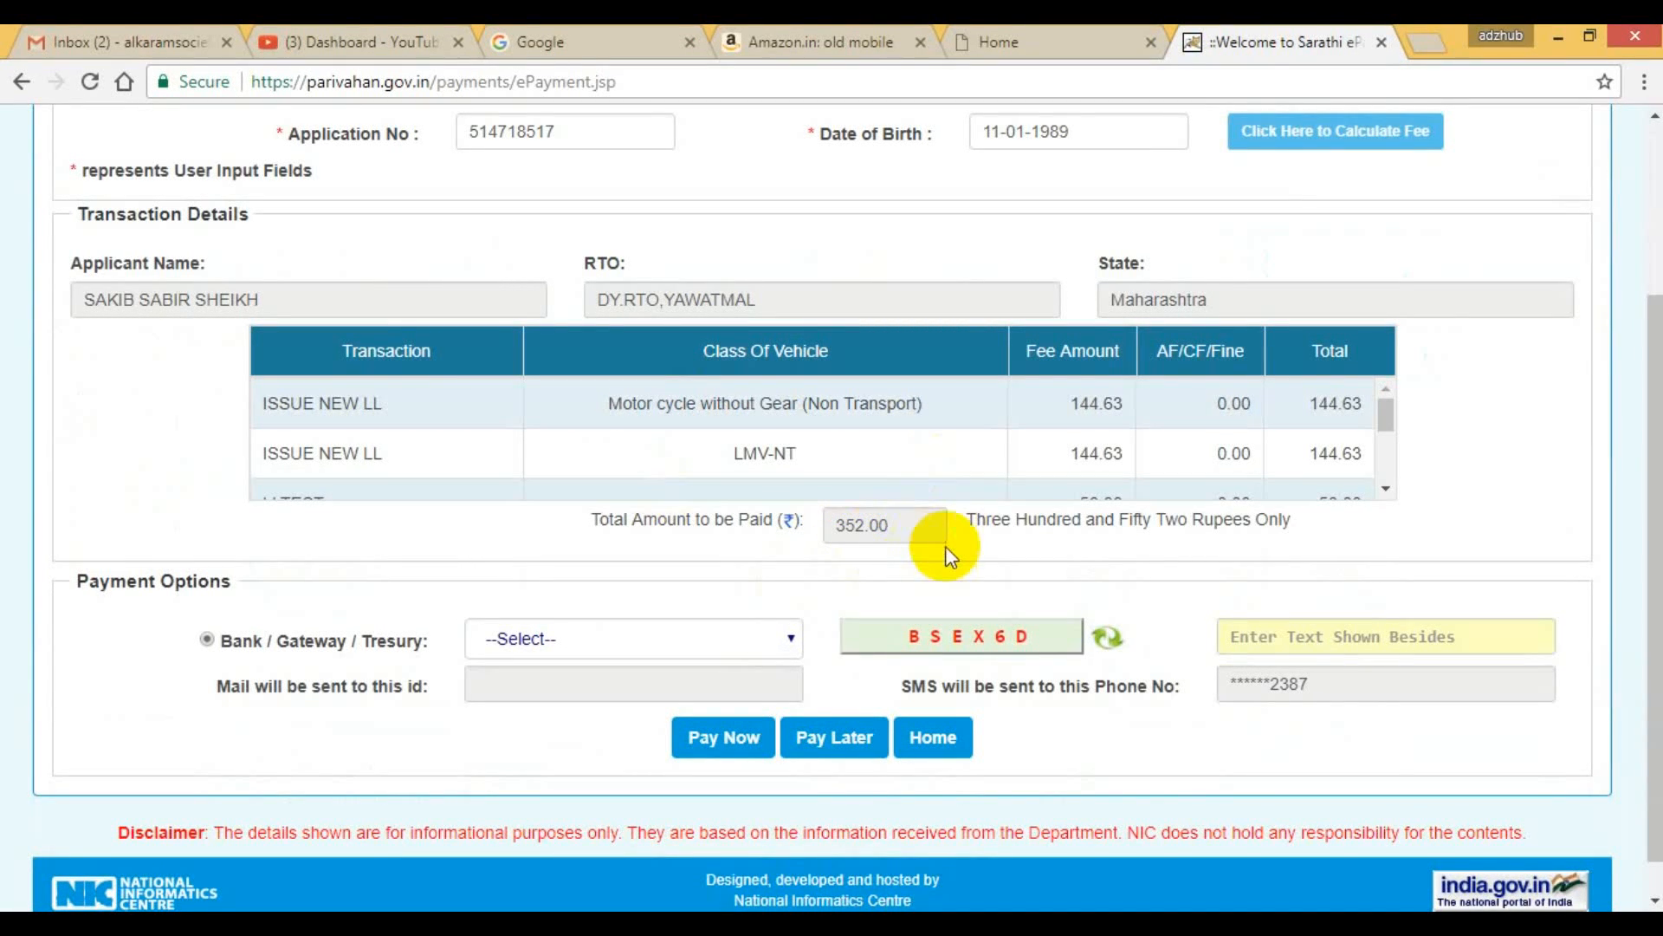
left_click(741, 638)
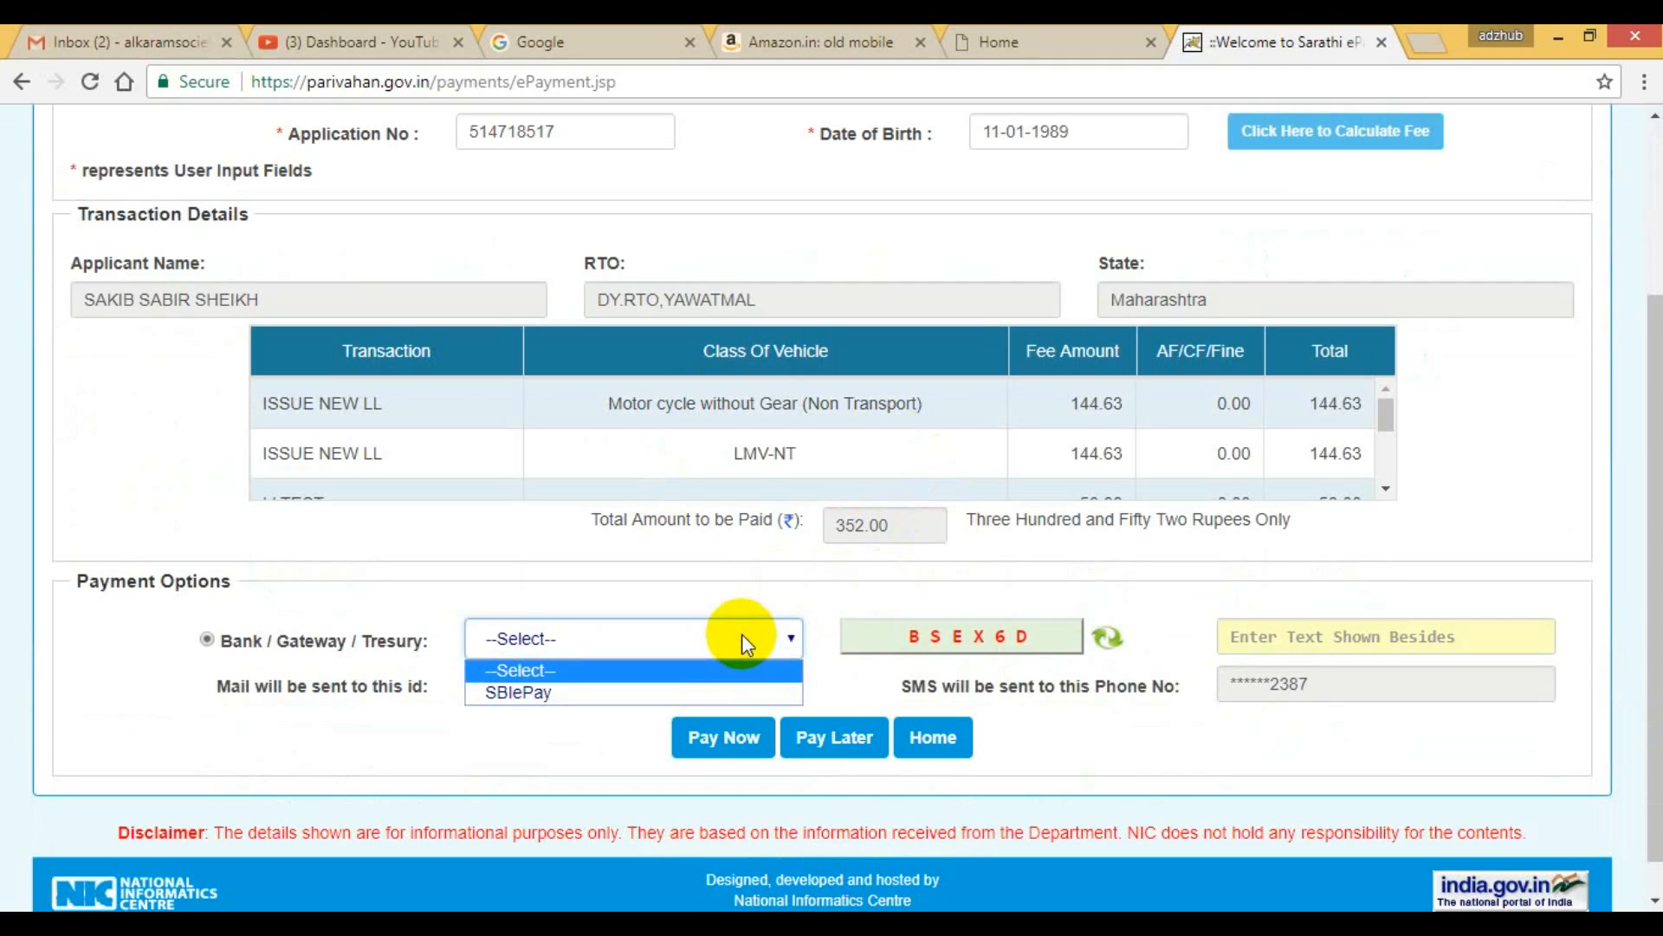
left_click(641, 688)
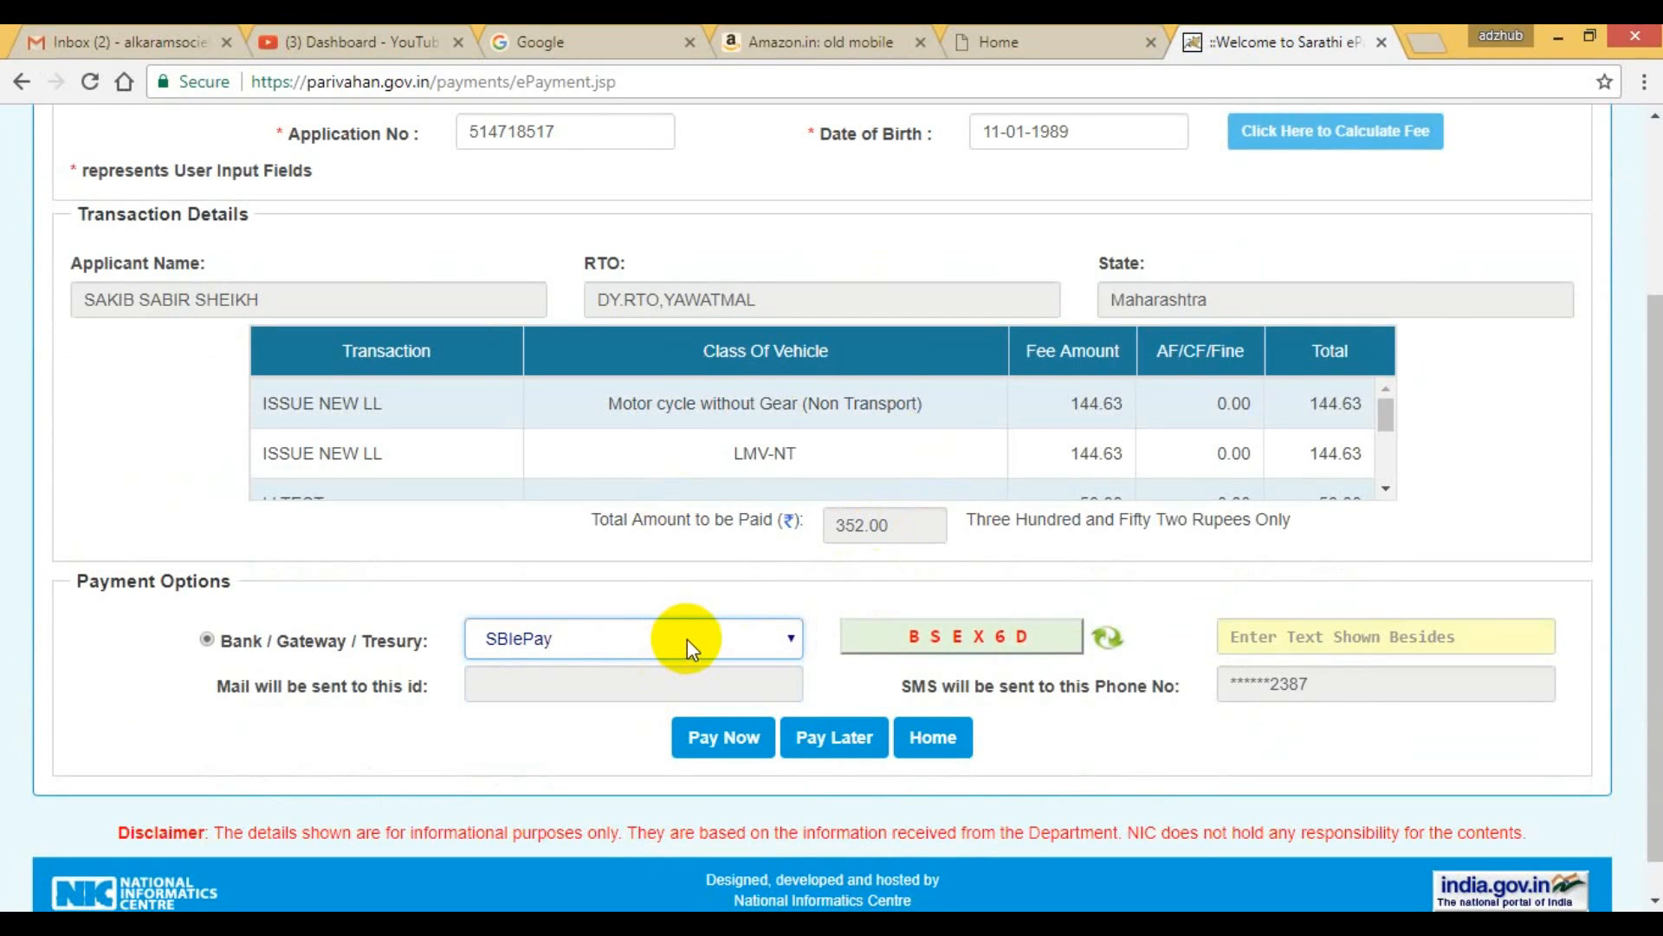
left_click(1297, 647)
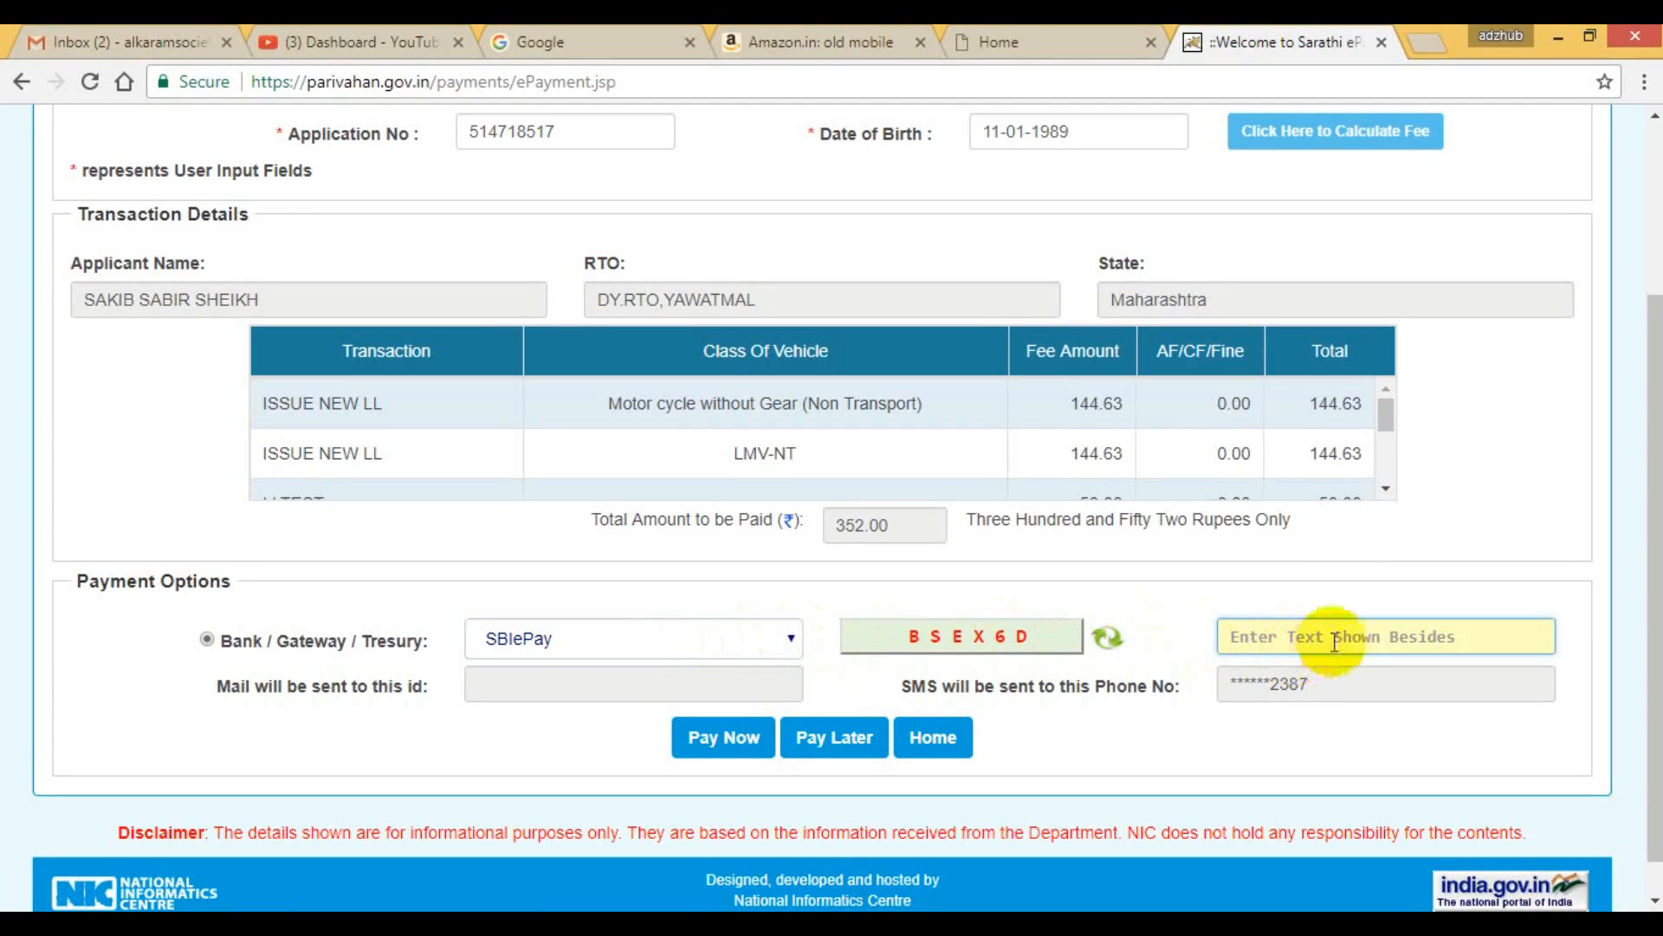
scroll(1334, 641, "down", 1)
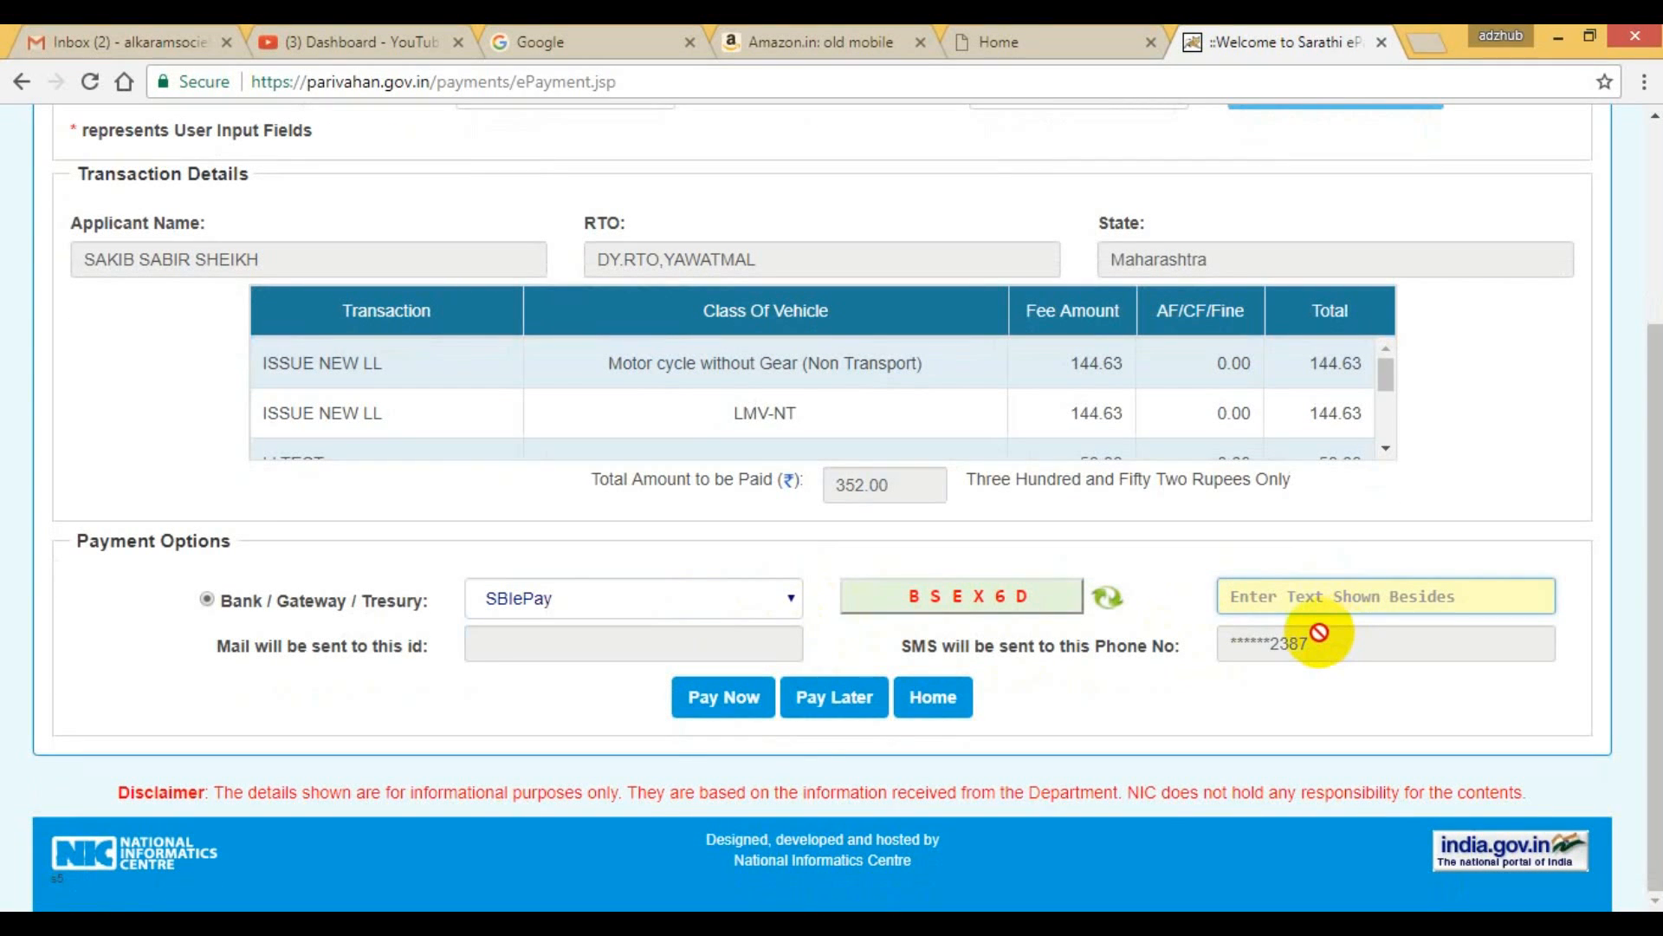
type("B")
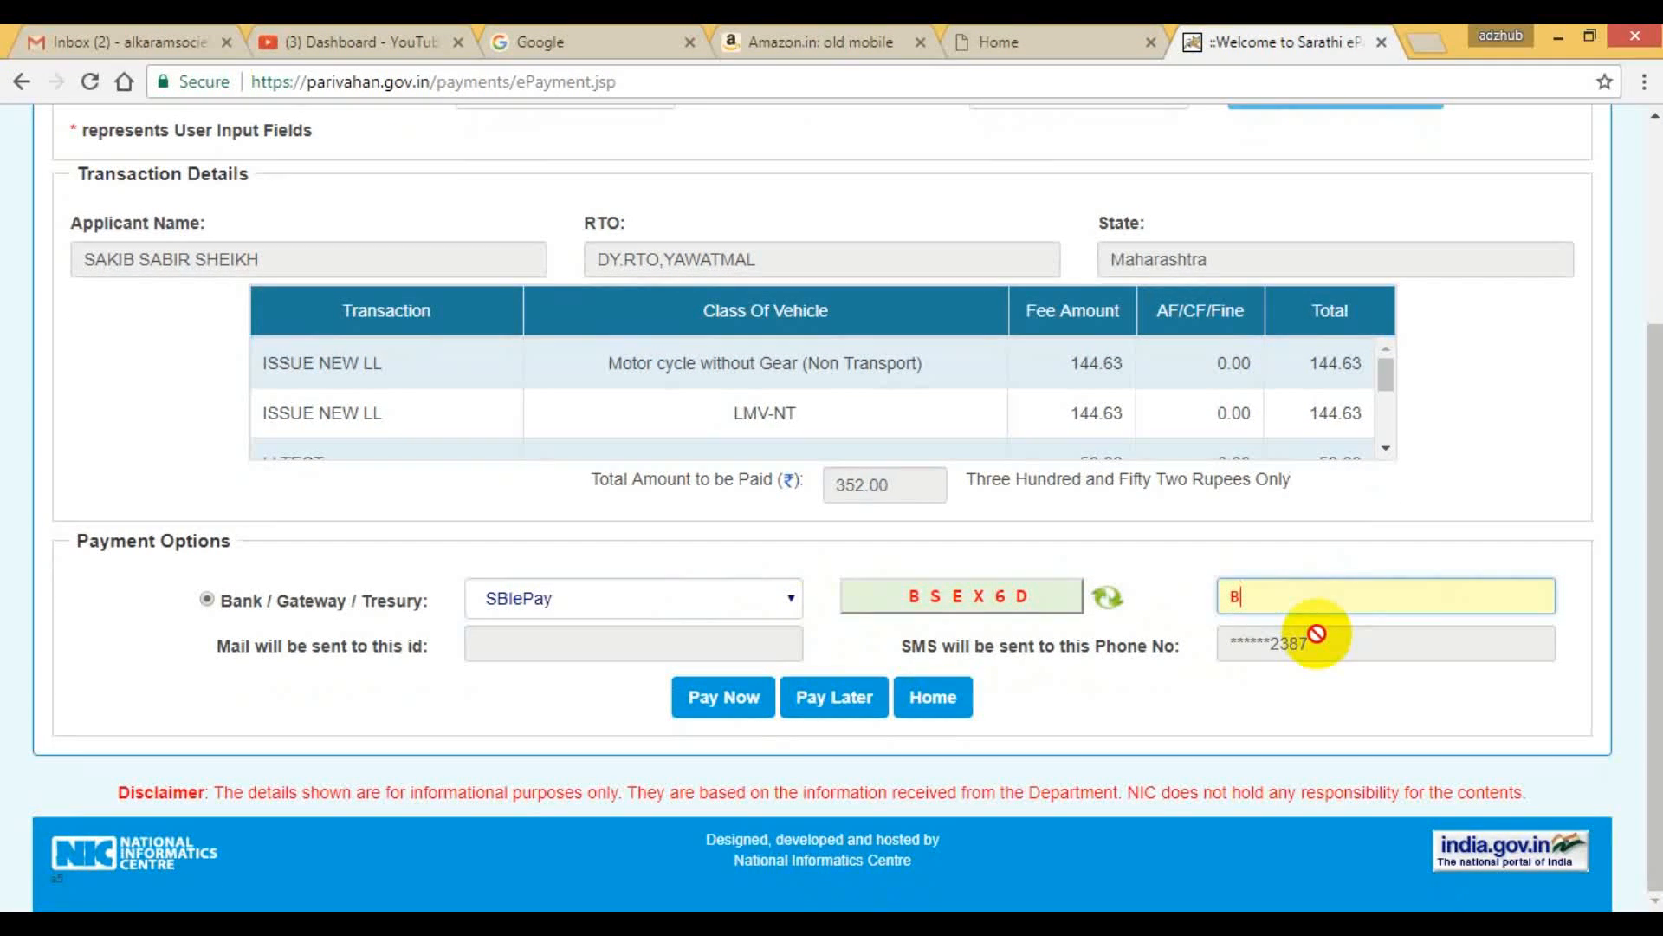
type("SEX6D")
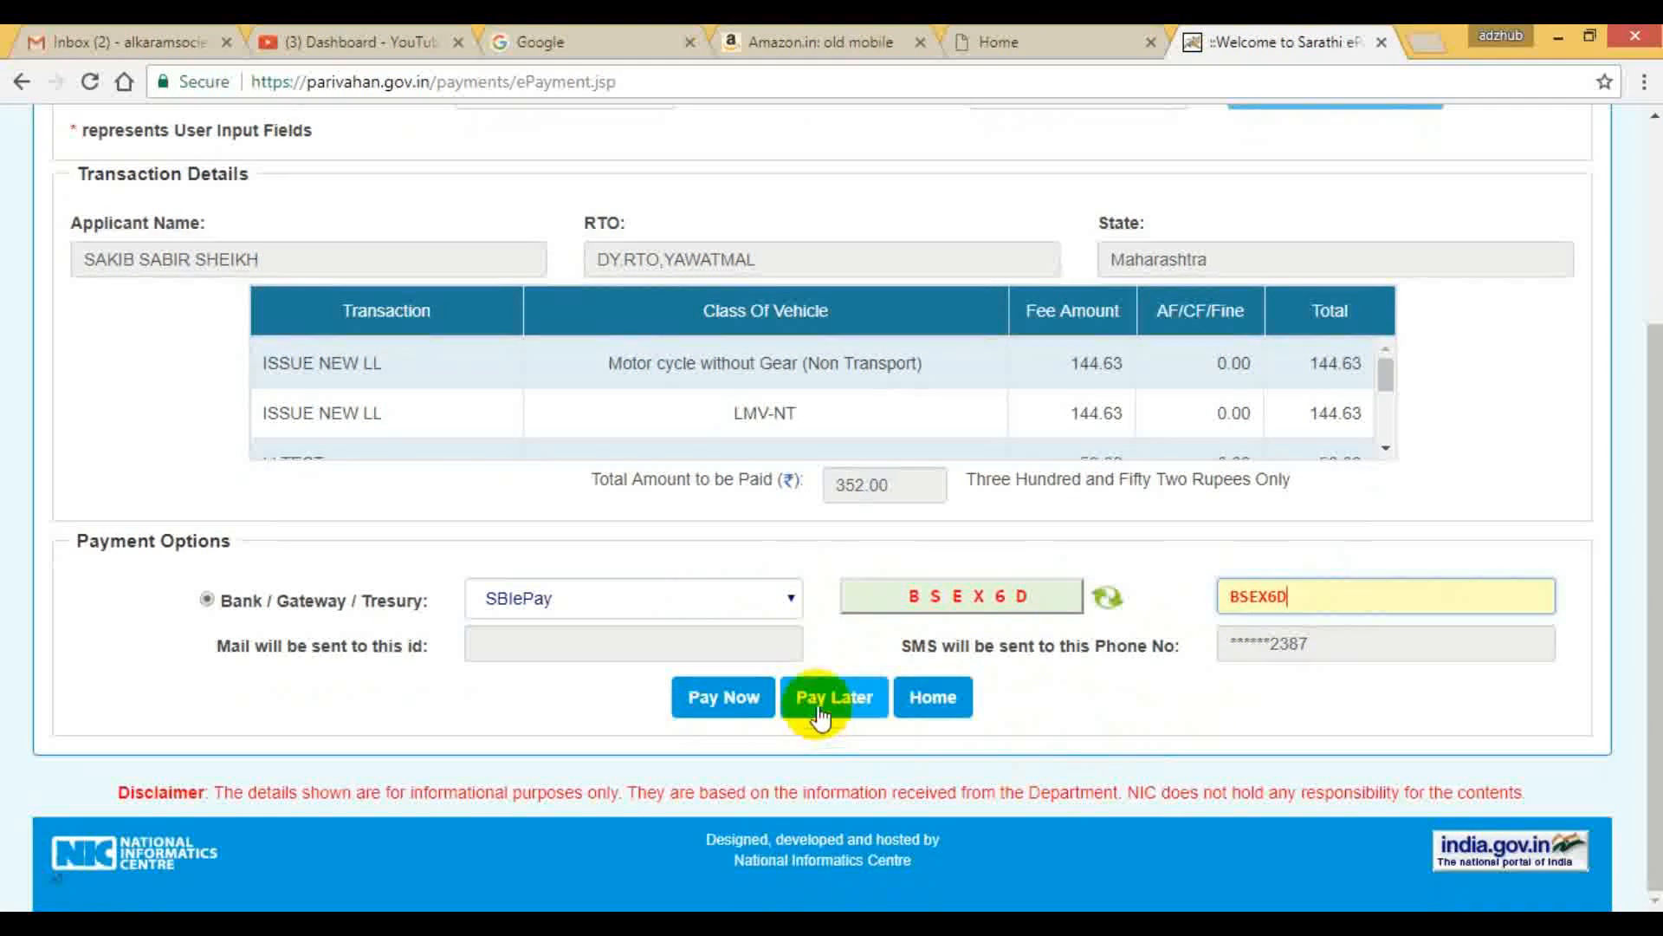
Choose to pay the fee now, agree to the terms and conditions and proceed for payment.
left_click(722, 715)
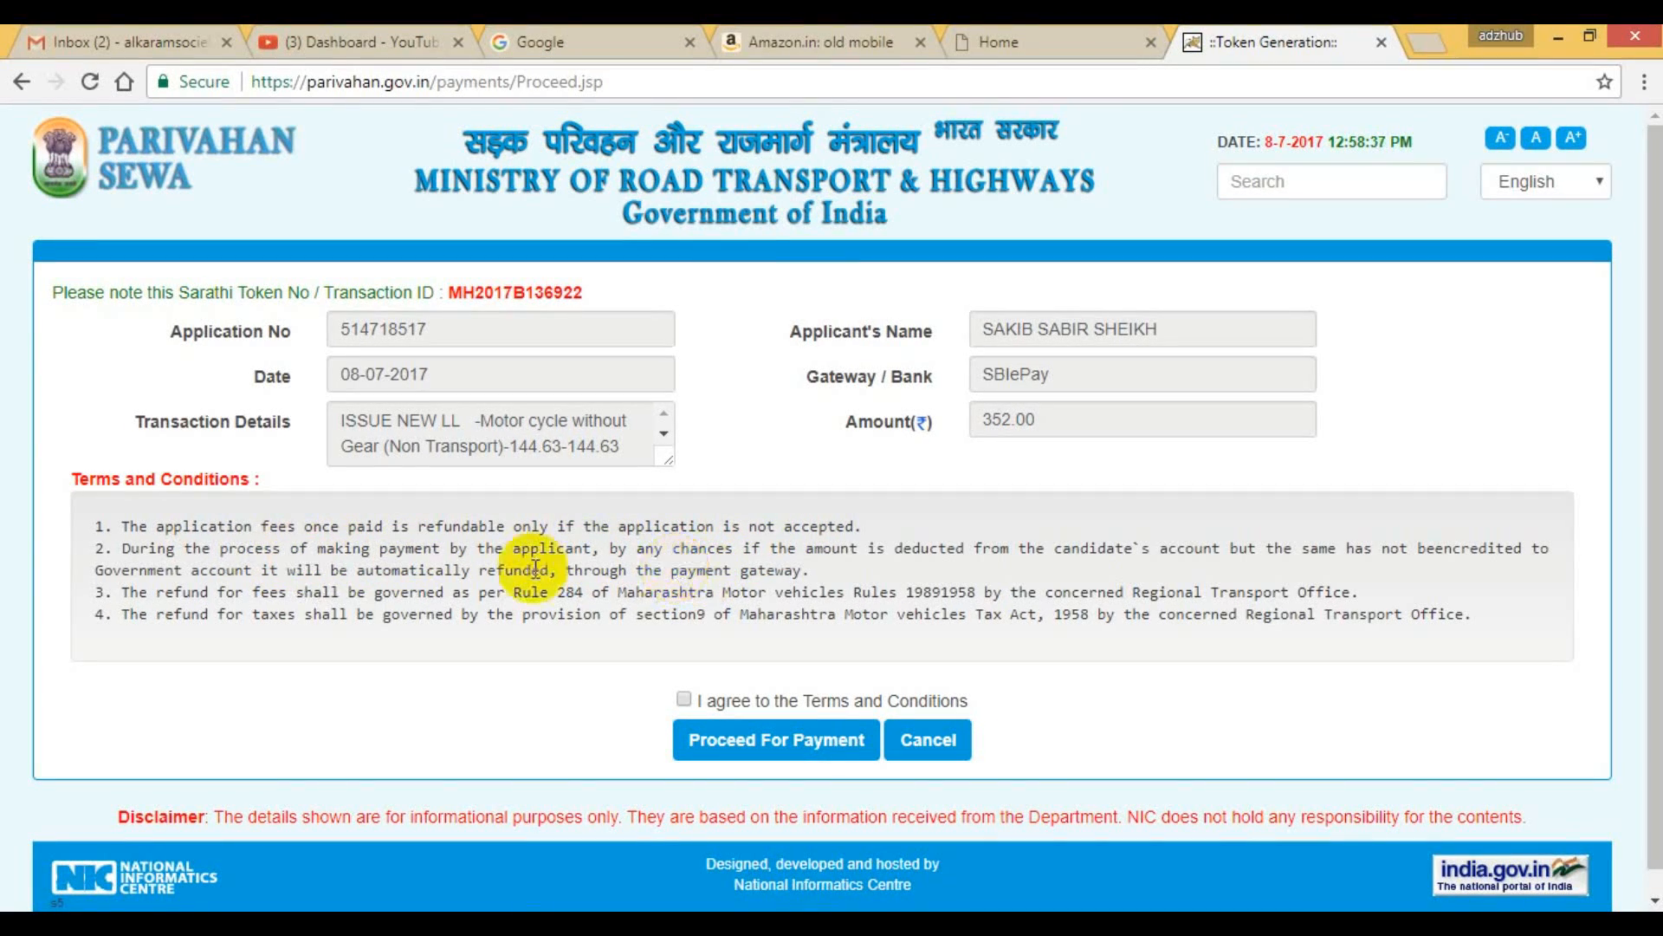
left_click(684, 698)
left_click(777, 744)
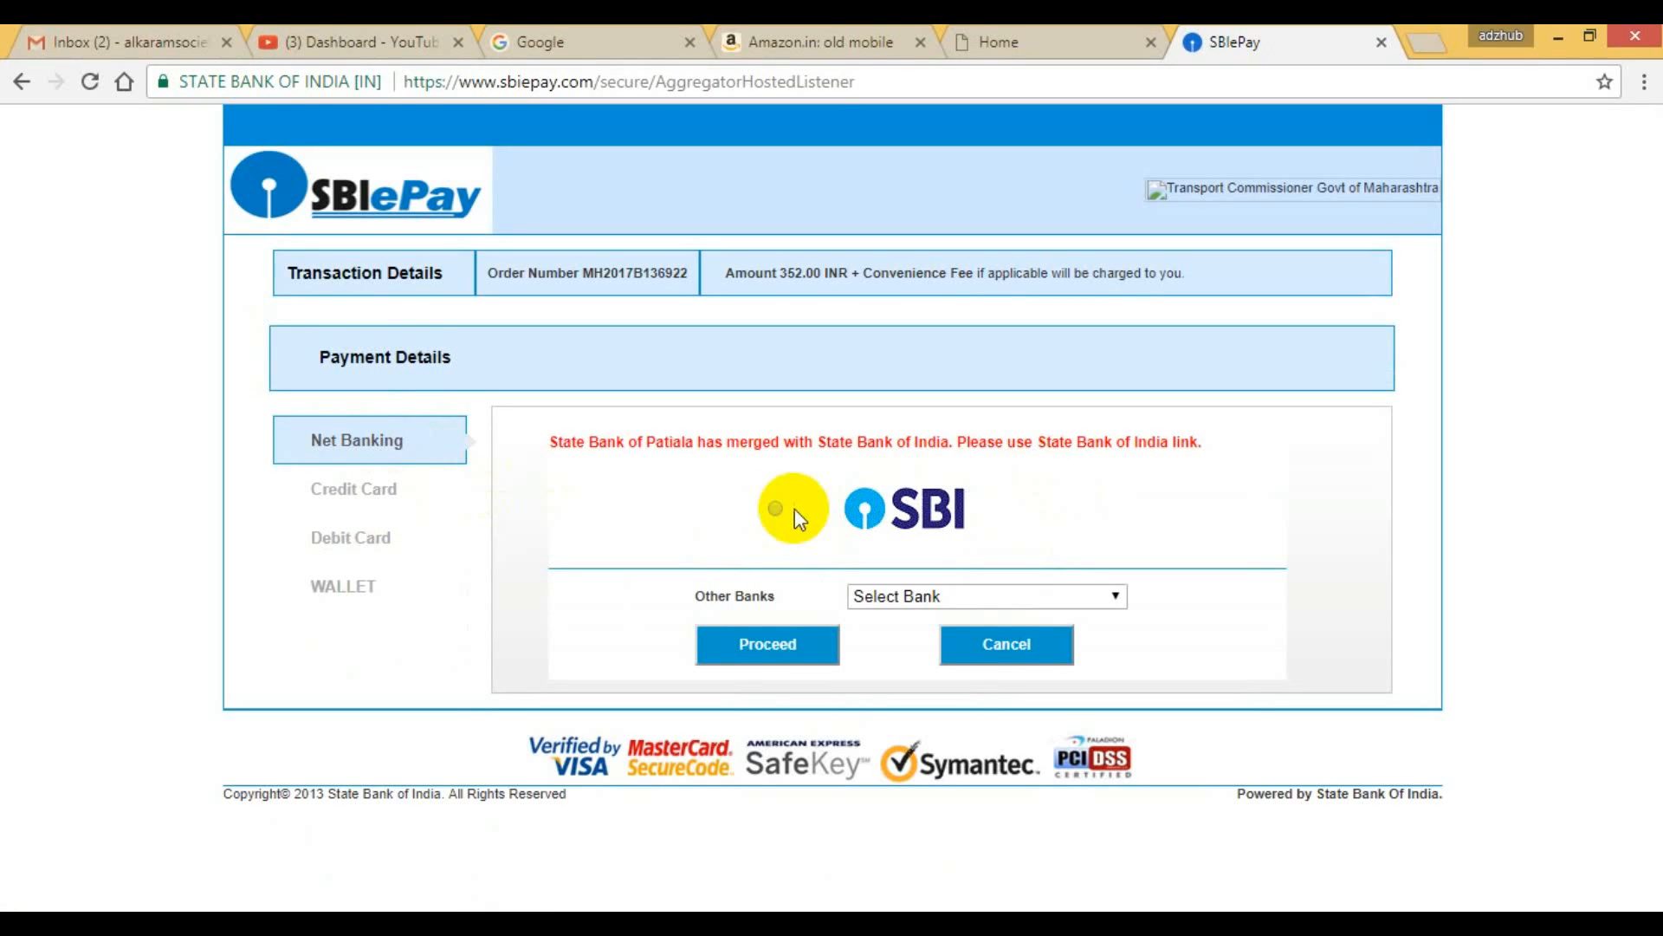
left_click(777, 510)
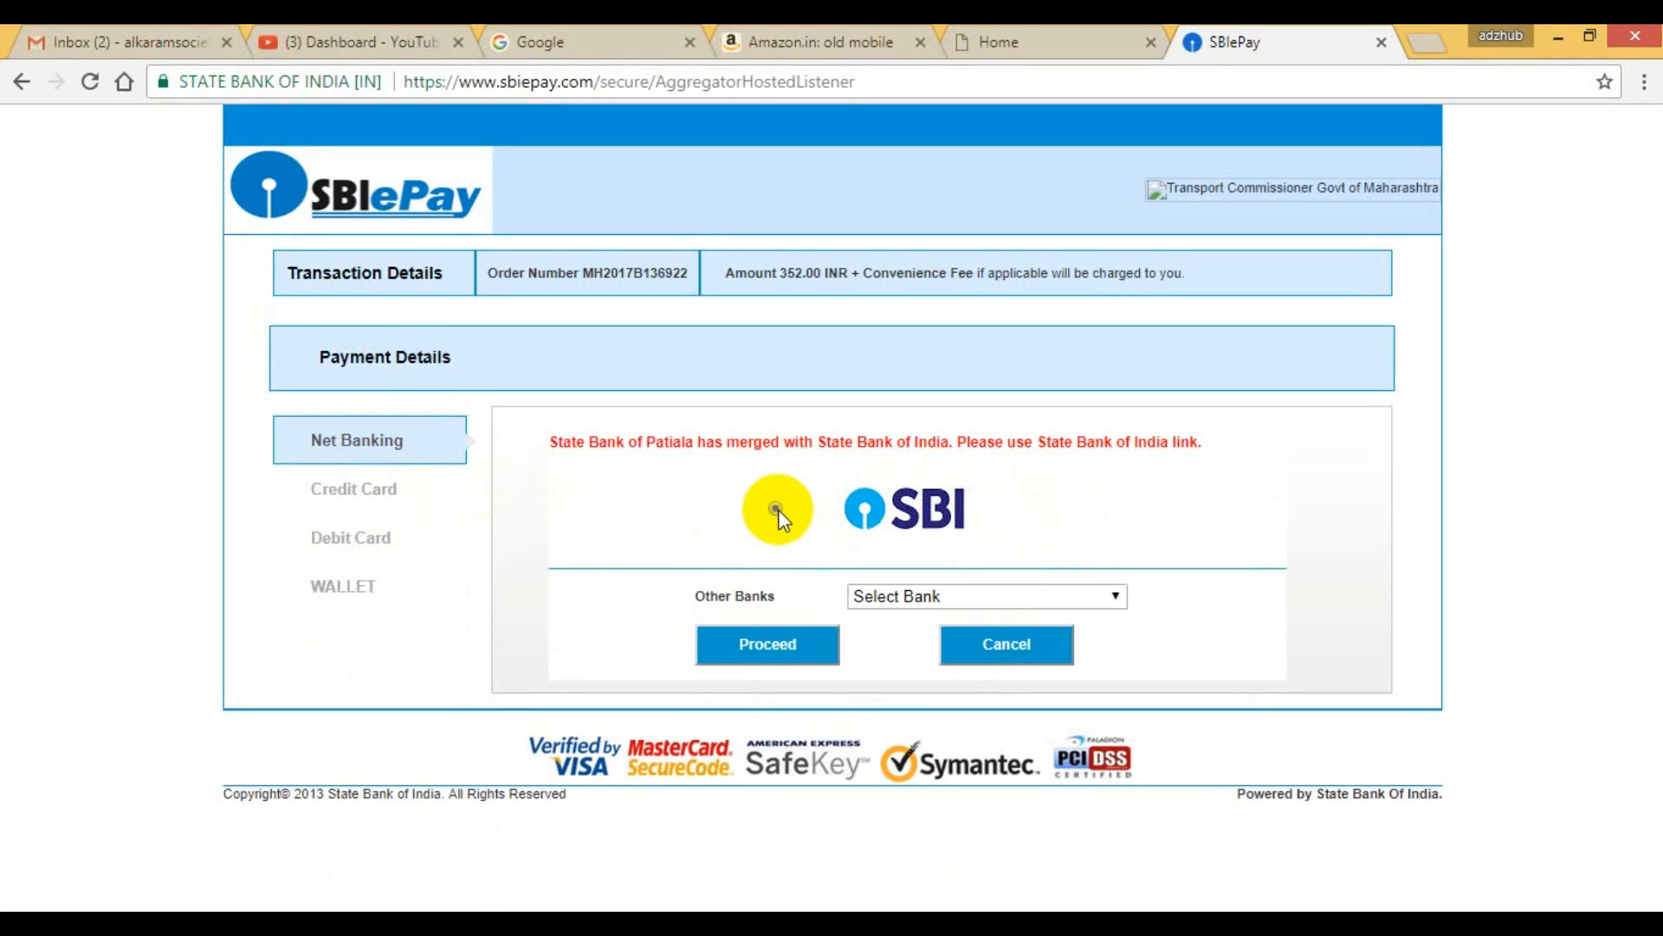
left_click(957, 600)
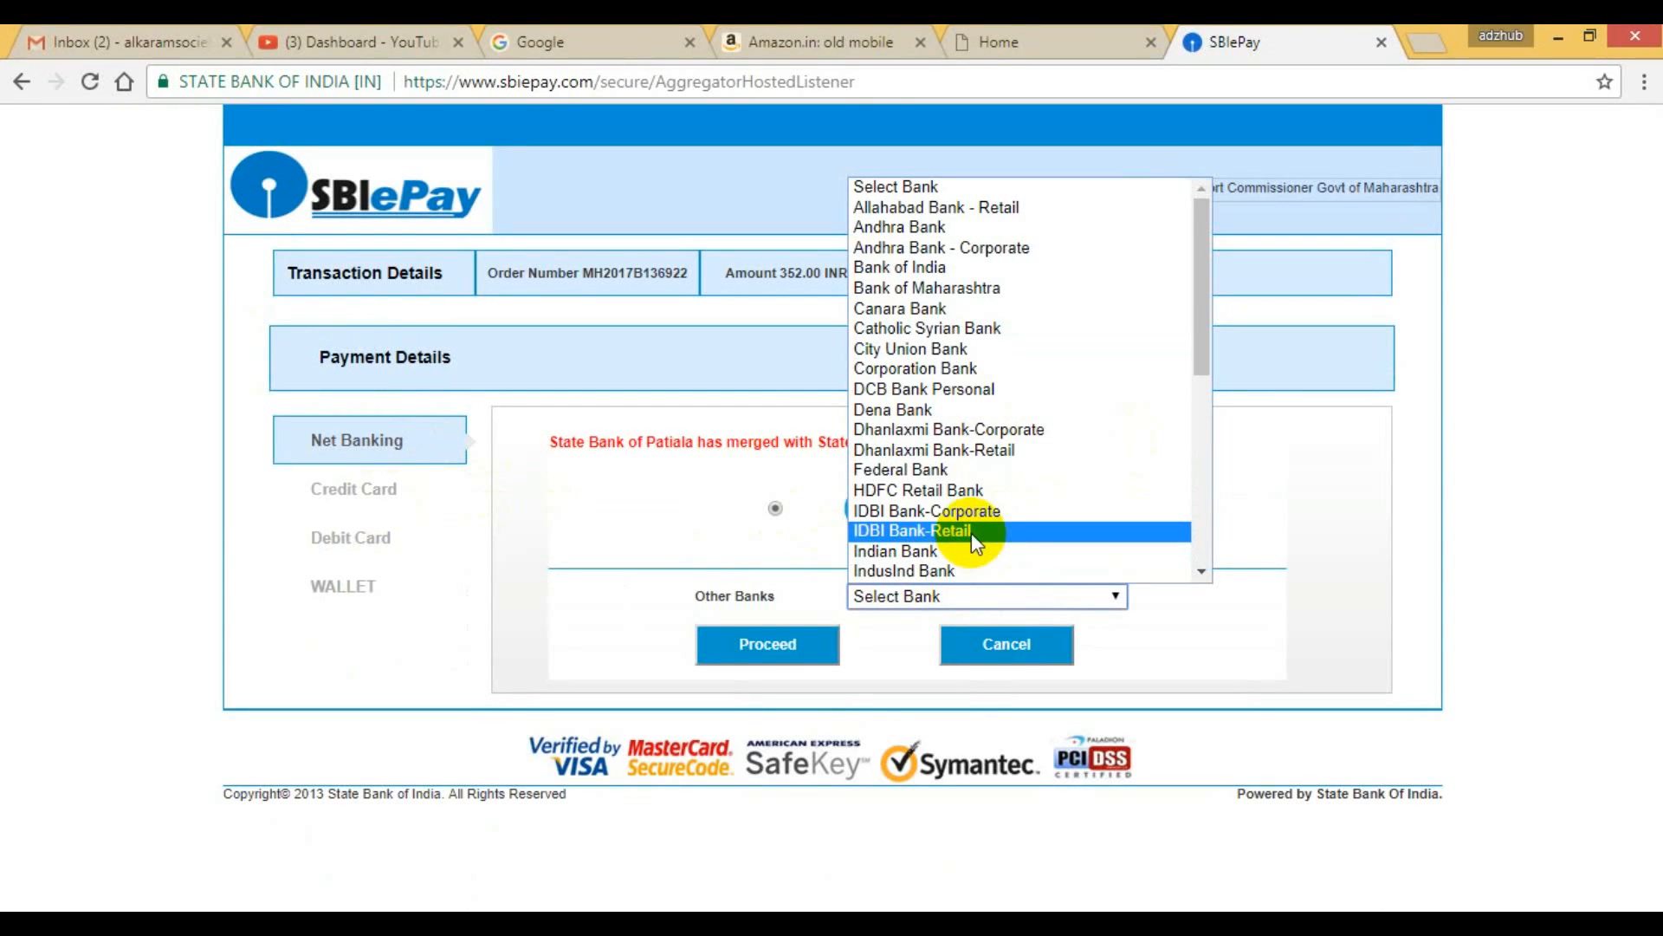
left_click(970, 511)
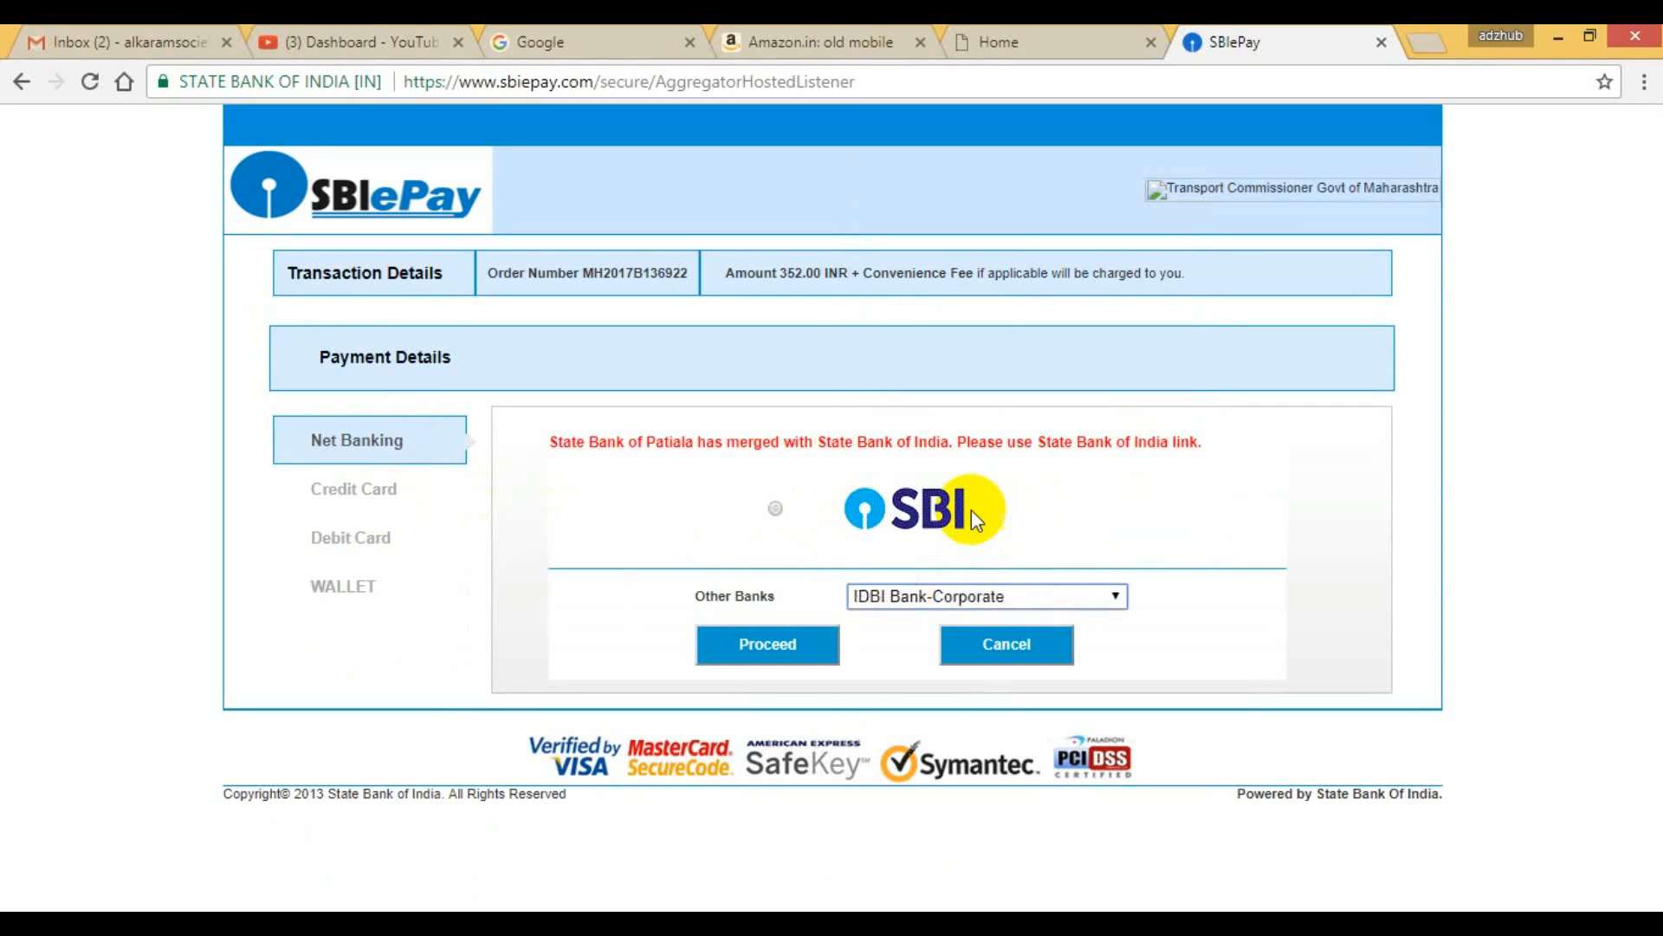
Choose Canara Bank for net banking, proceed to its login page and activate the User ID field.
left_click(958, 598)
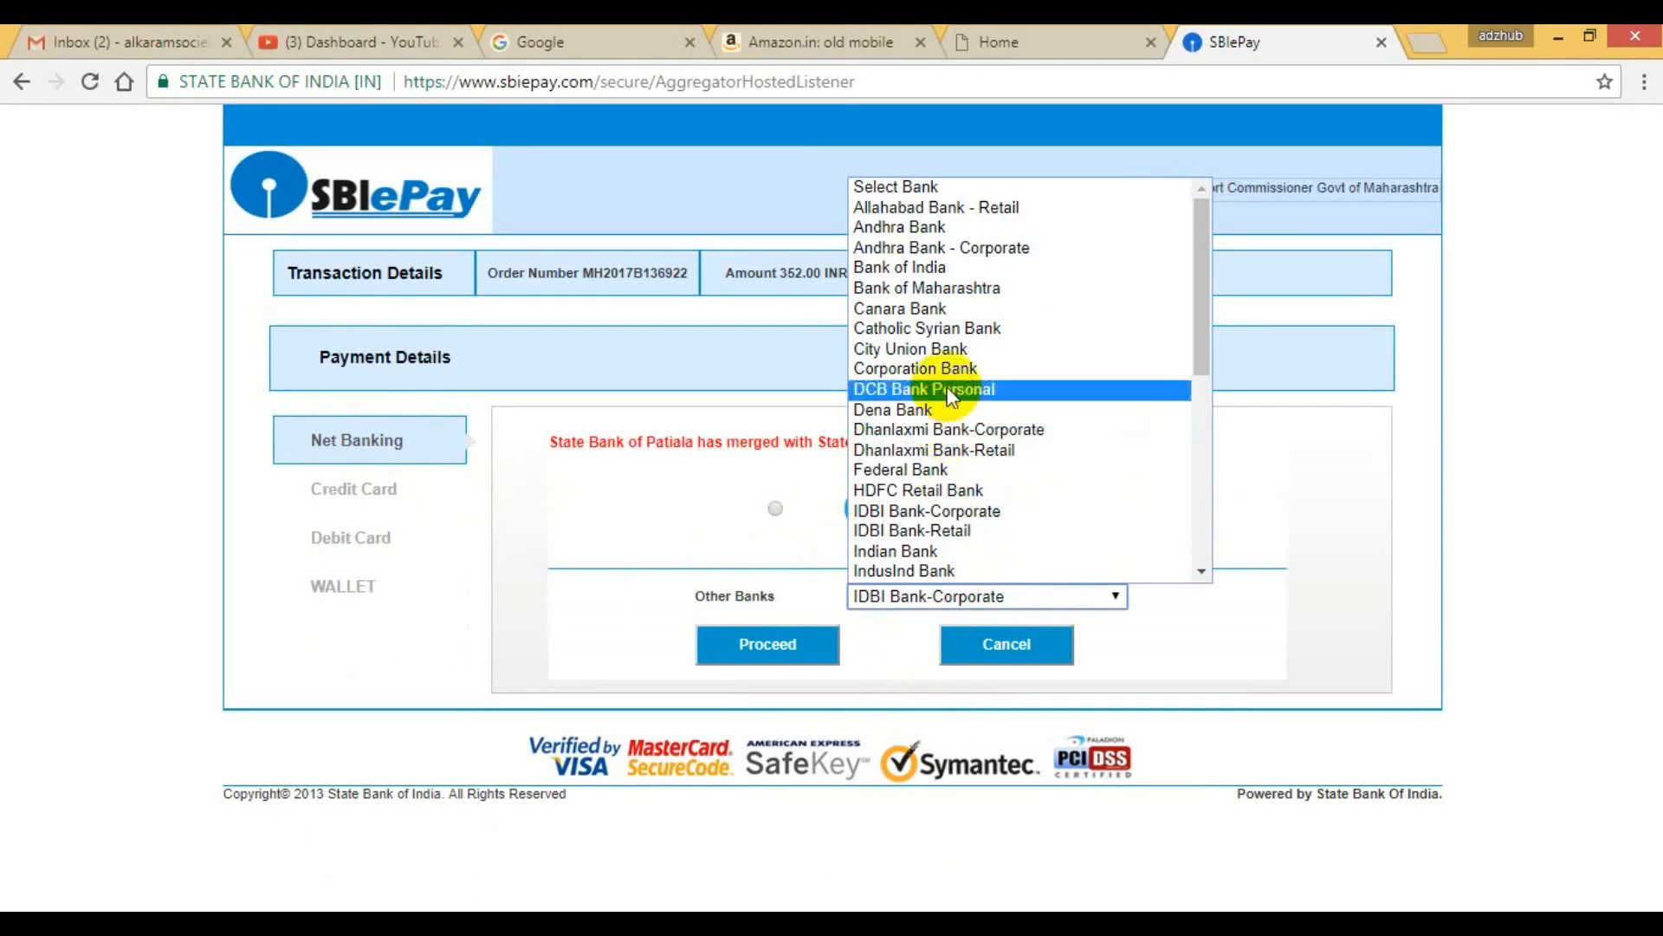
left_click(950, 310)
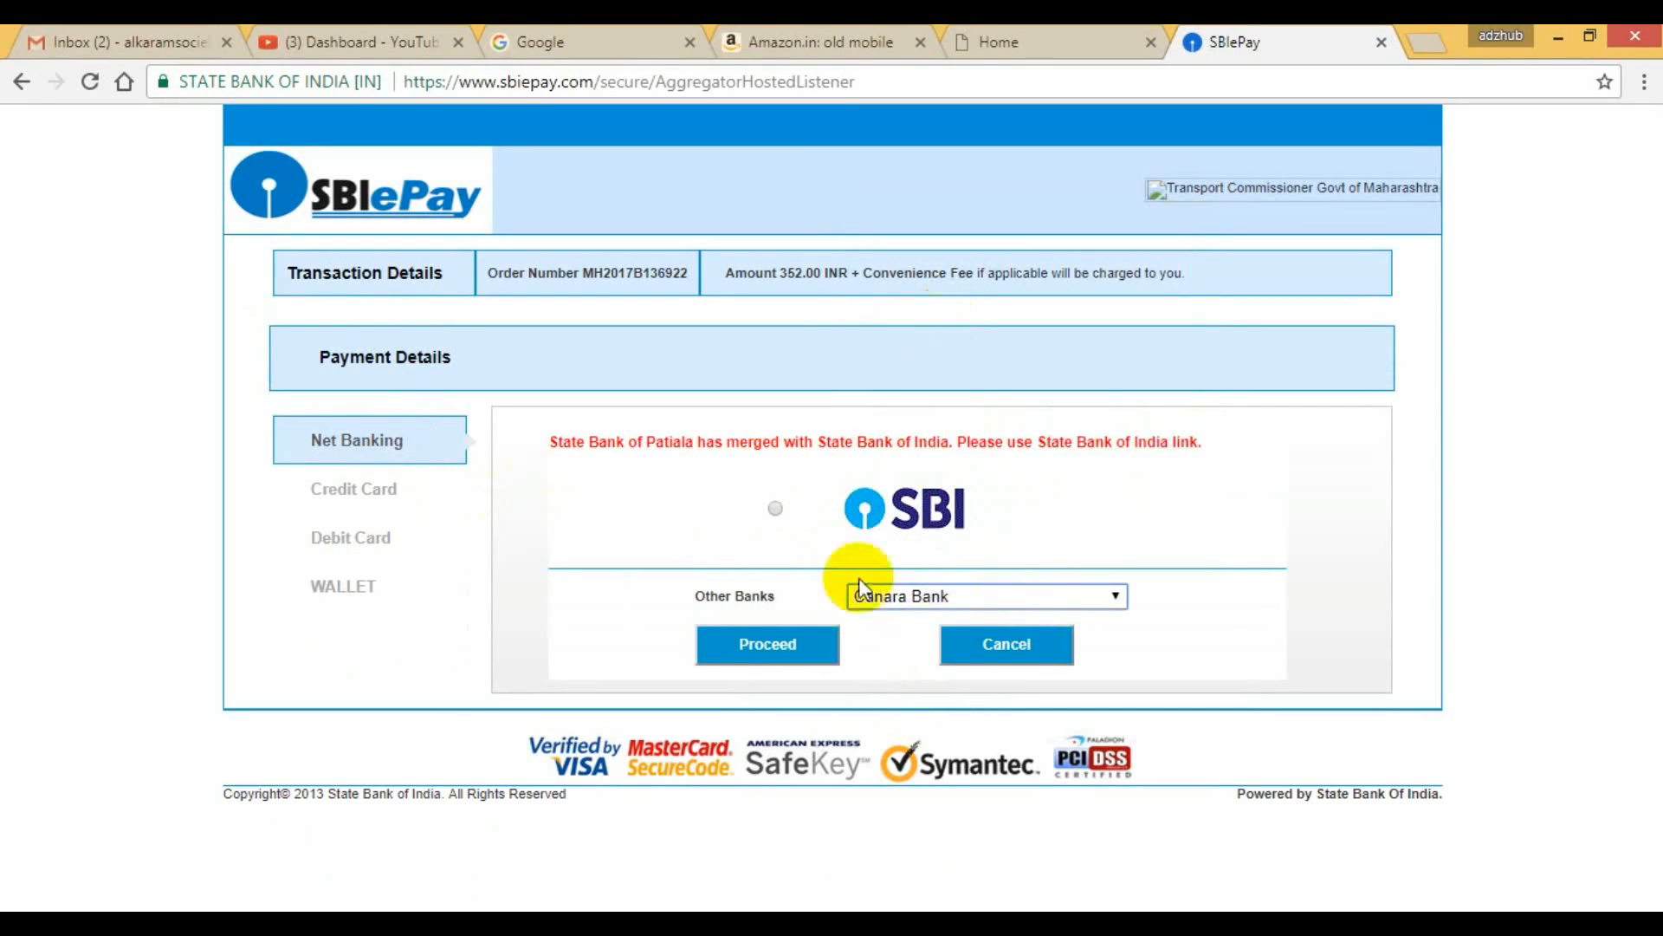
left_click(780, 641)
left_click(782, 594)
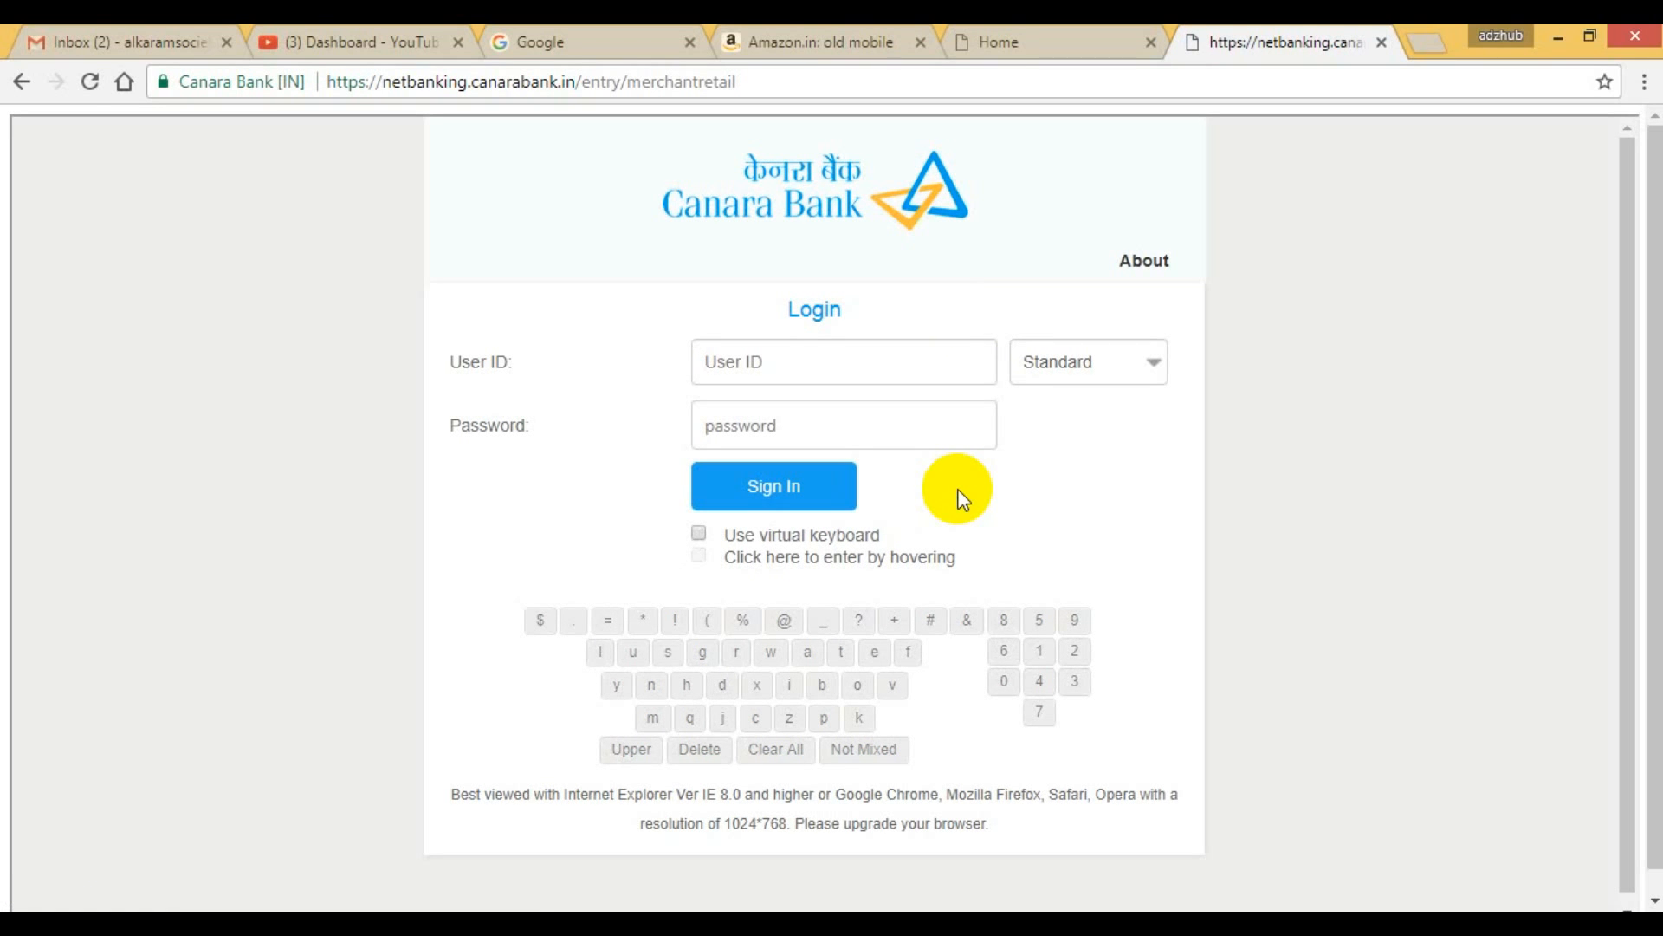
left_click(790, 381)
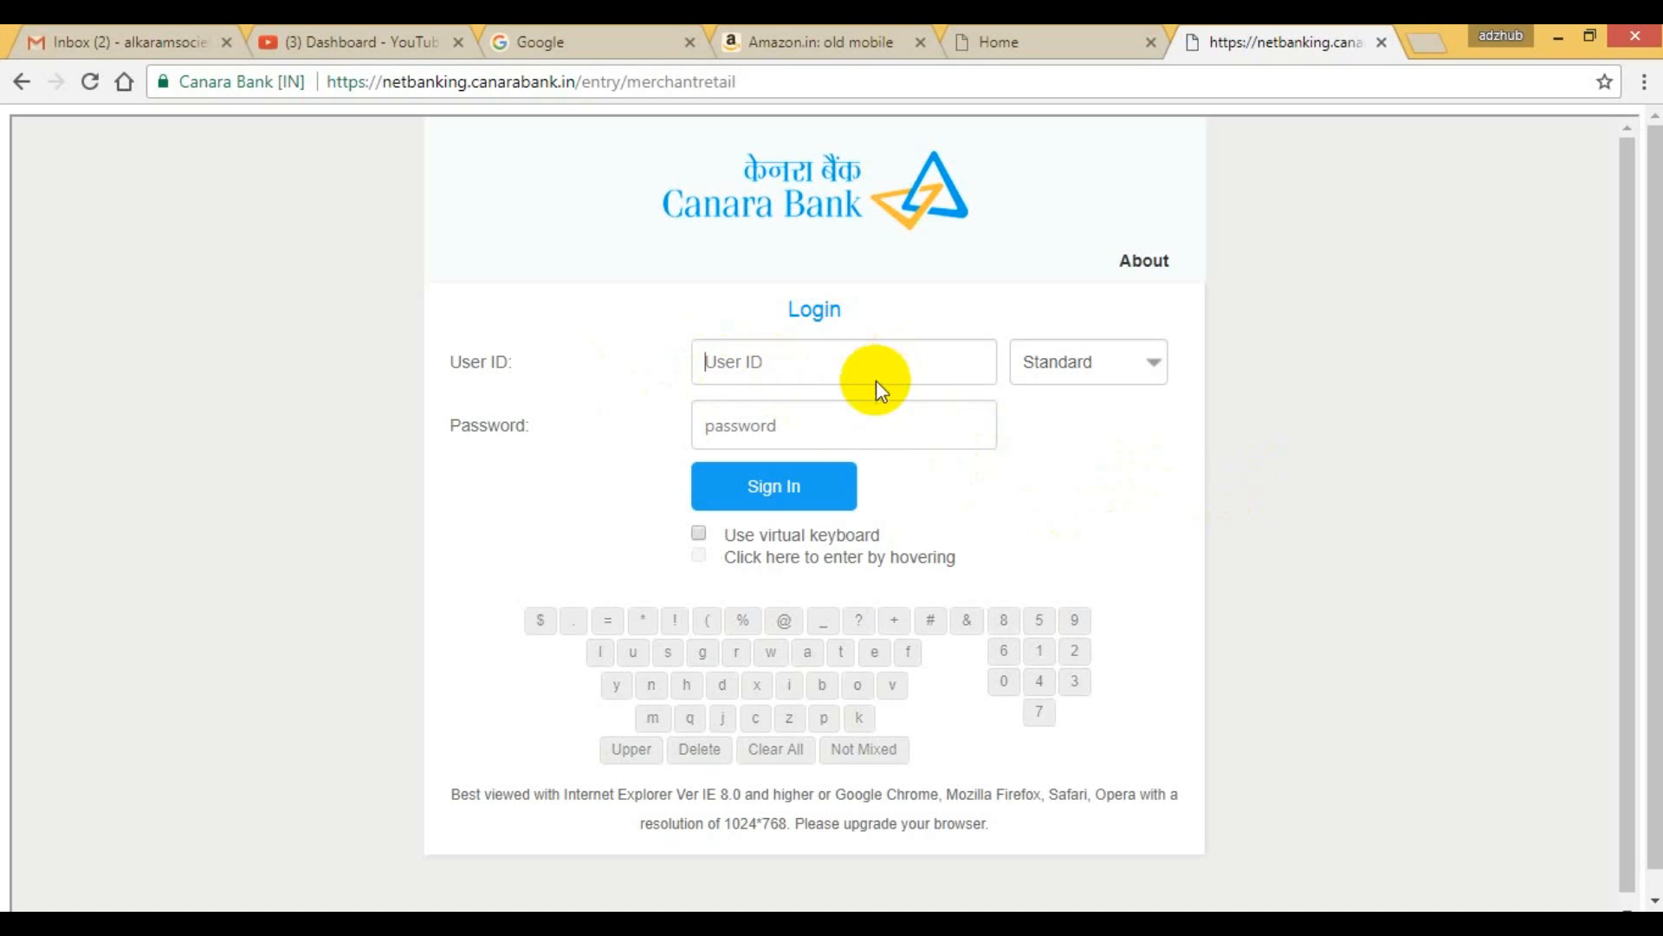
Set the Canara Bank net banking login mode to Lite.
left_click(1125, 362)
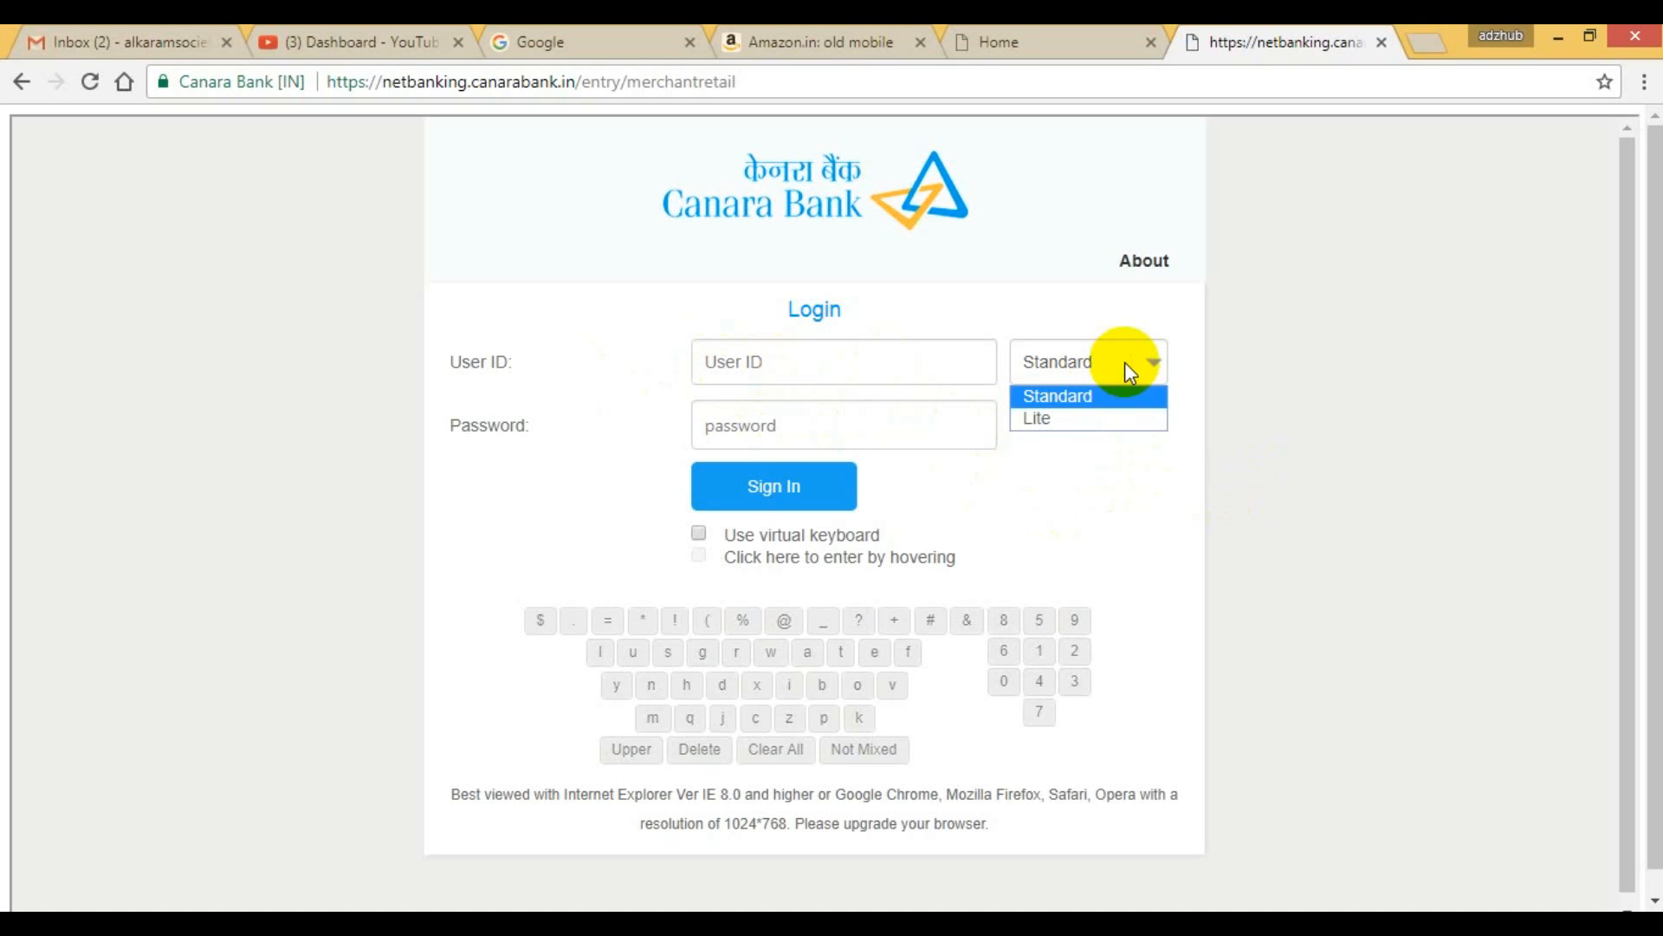
left_click(1094, 419)
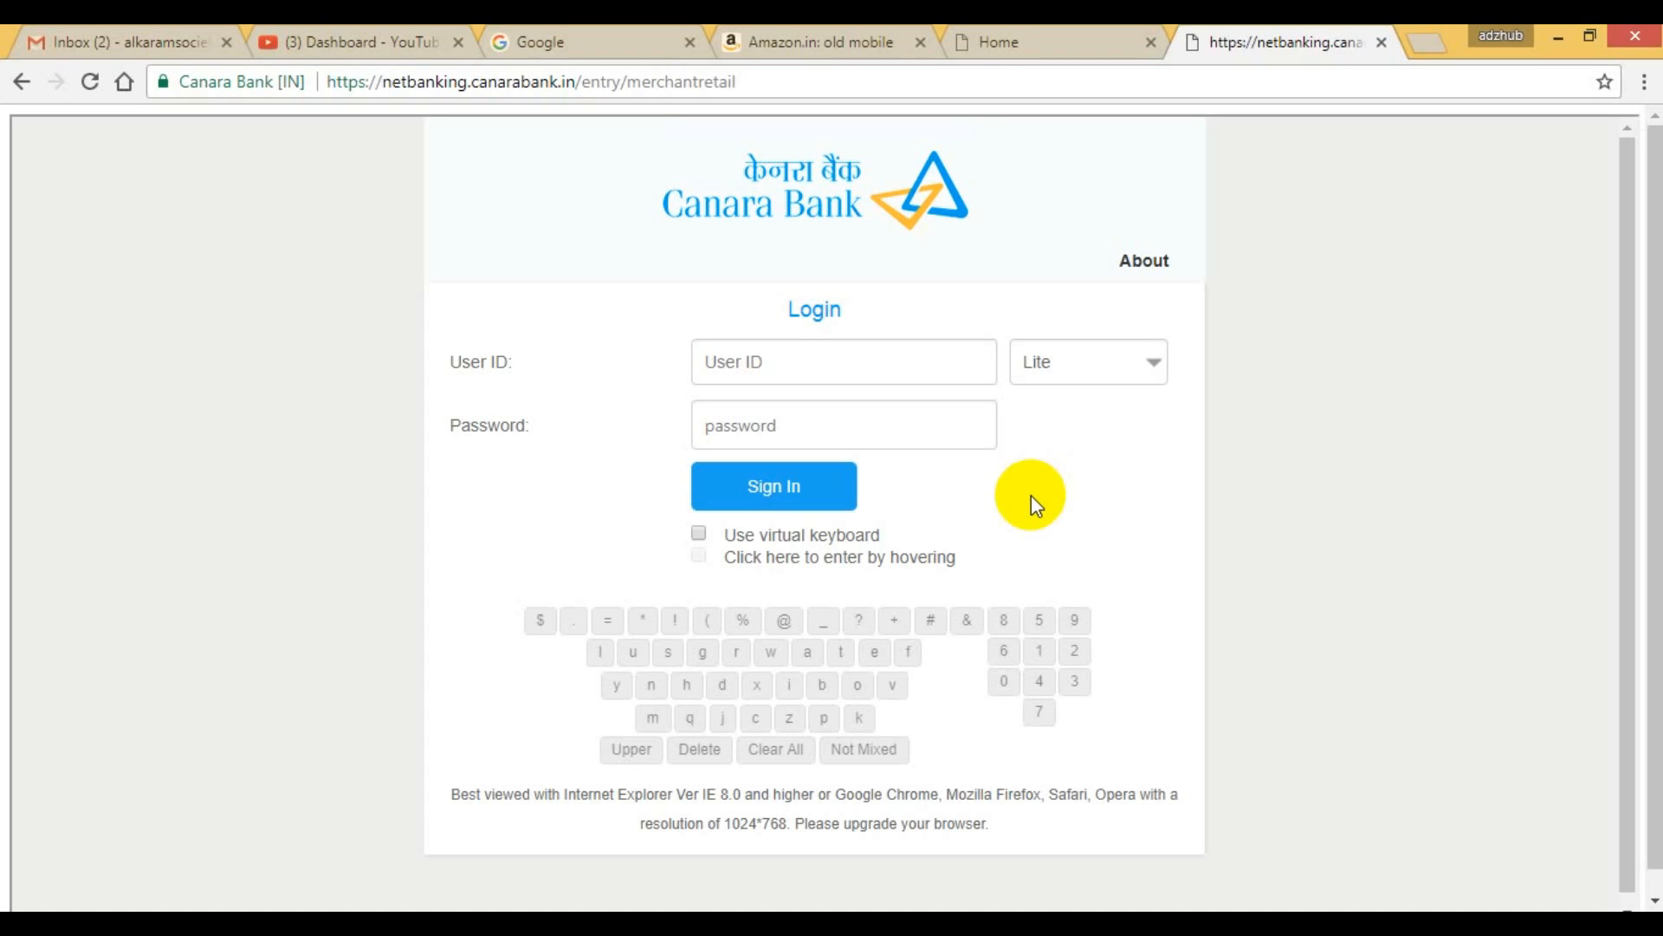
Try to open the Sarathi portal at sarathi.nic.in:8443/nrportal in place of the Amazon search page.
left_click(819, 41)
left_click(657, 78)
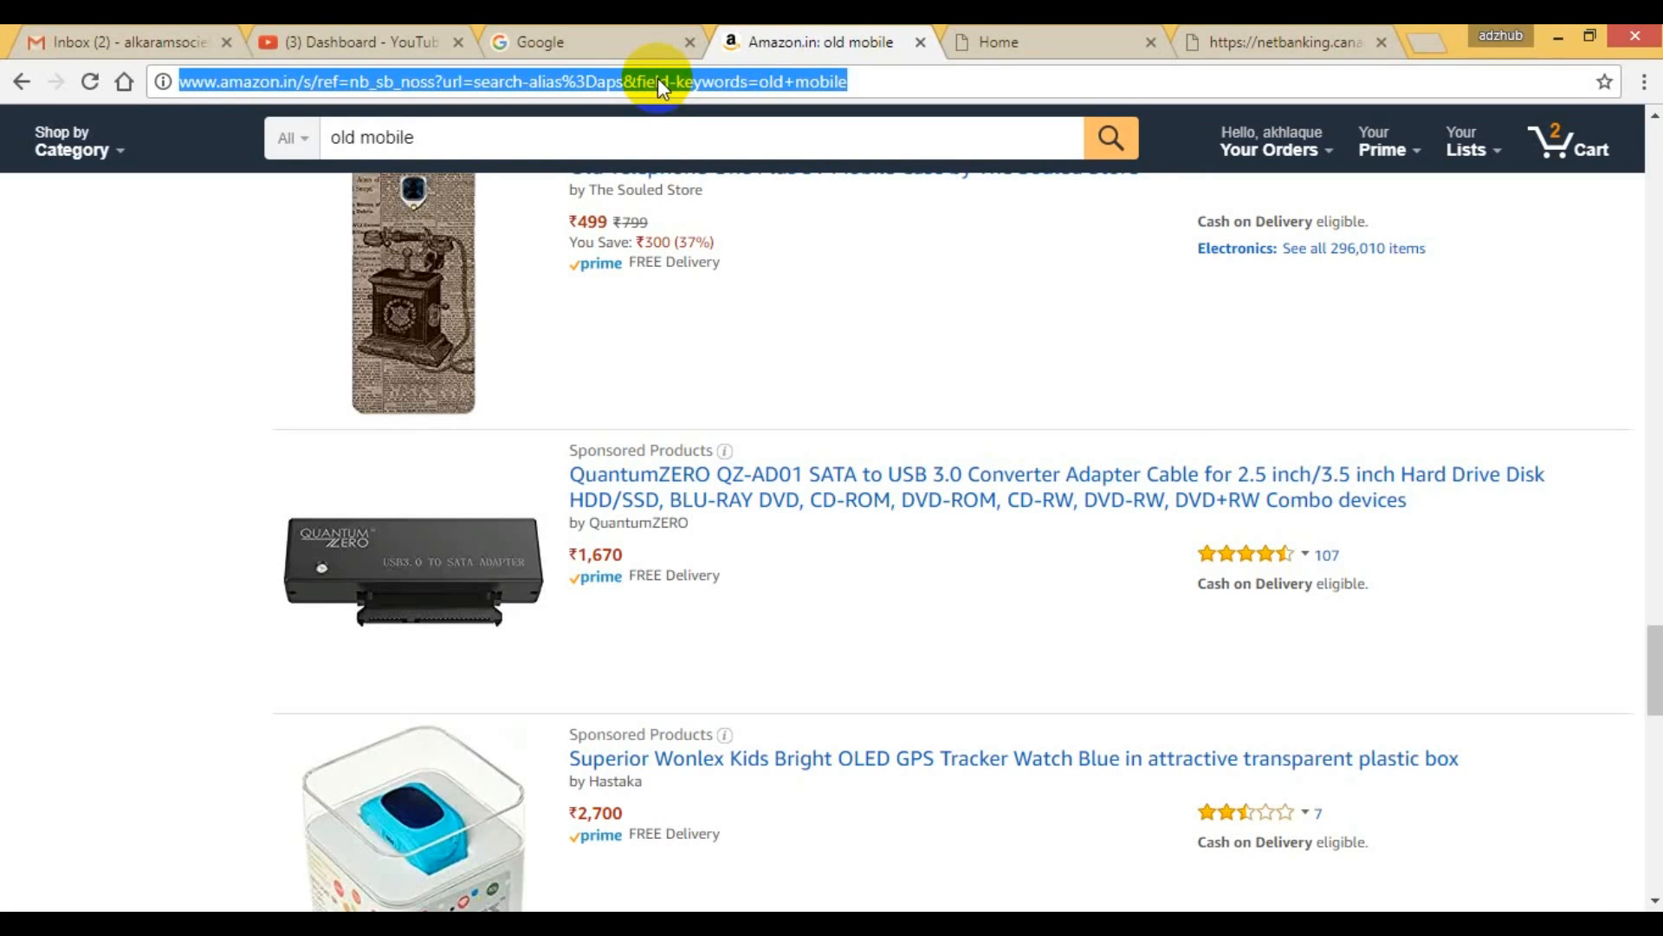
type("S")
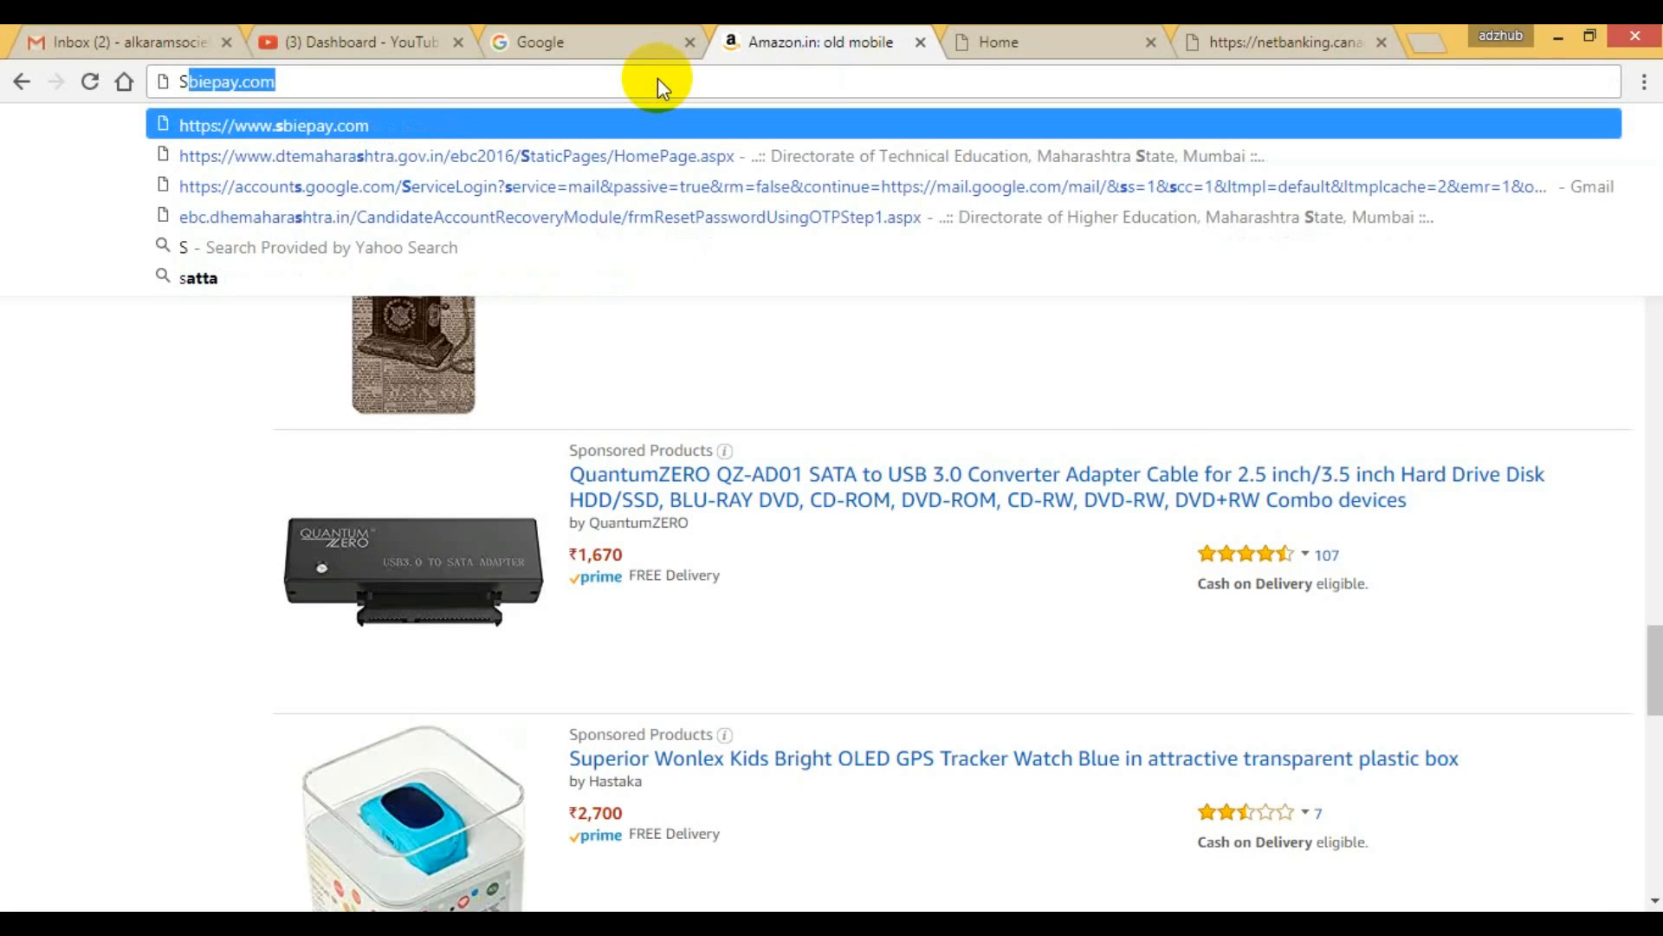
type("ART")
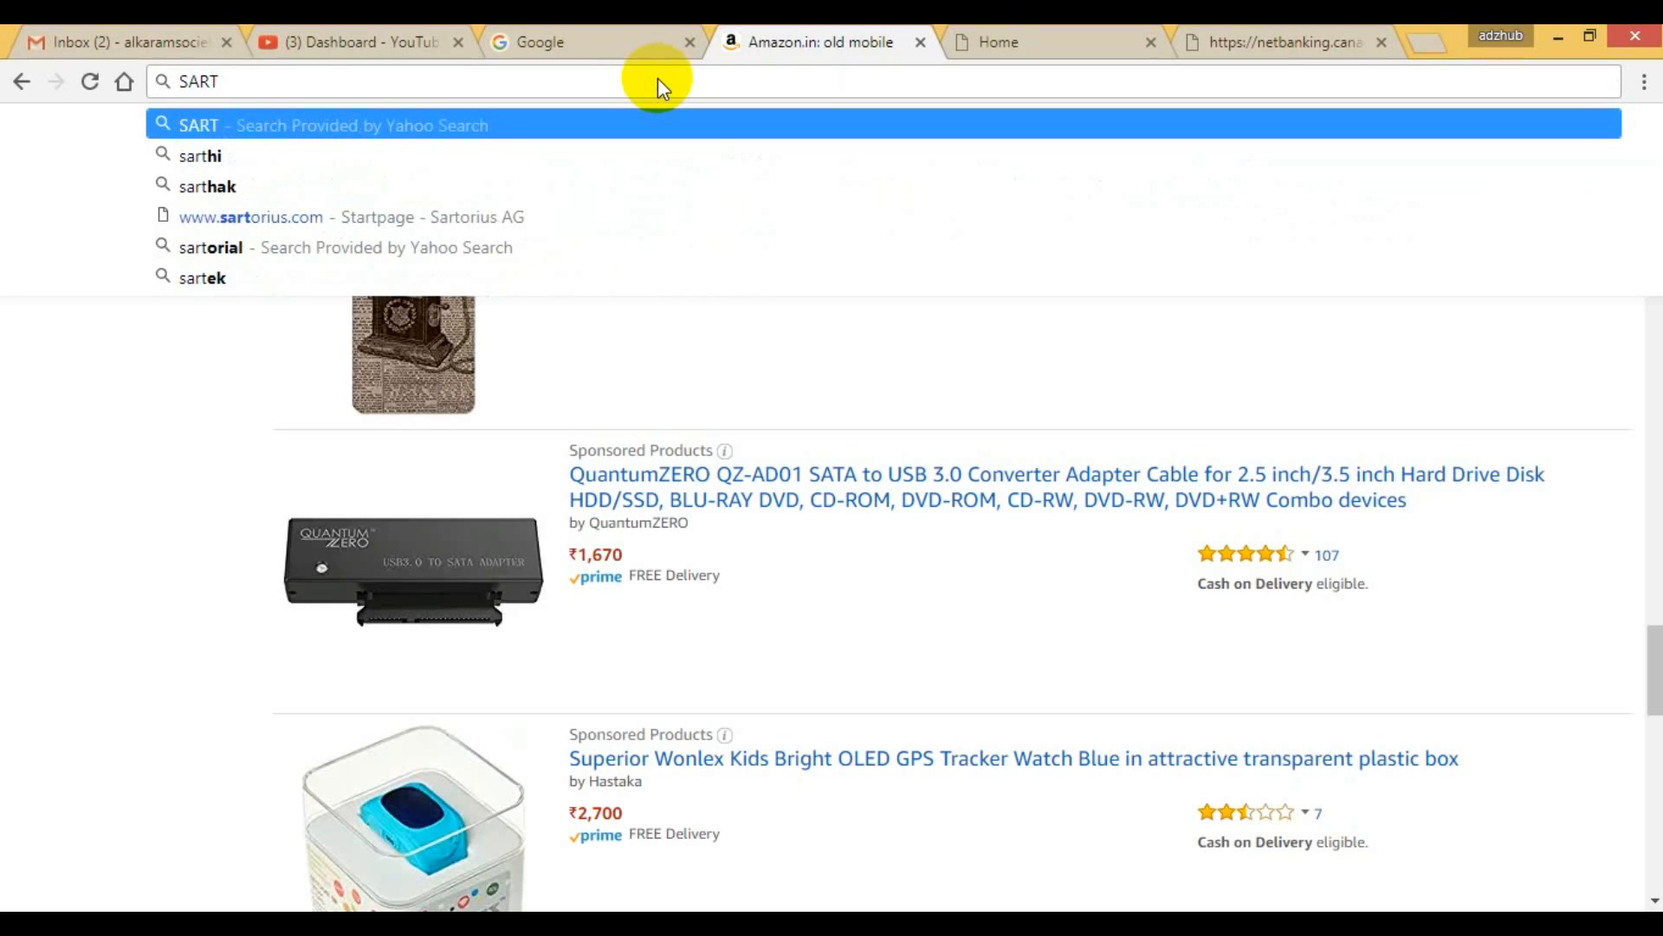
key("BackSpace")
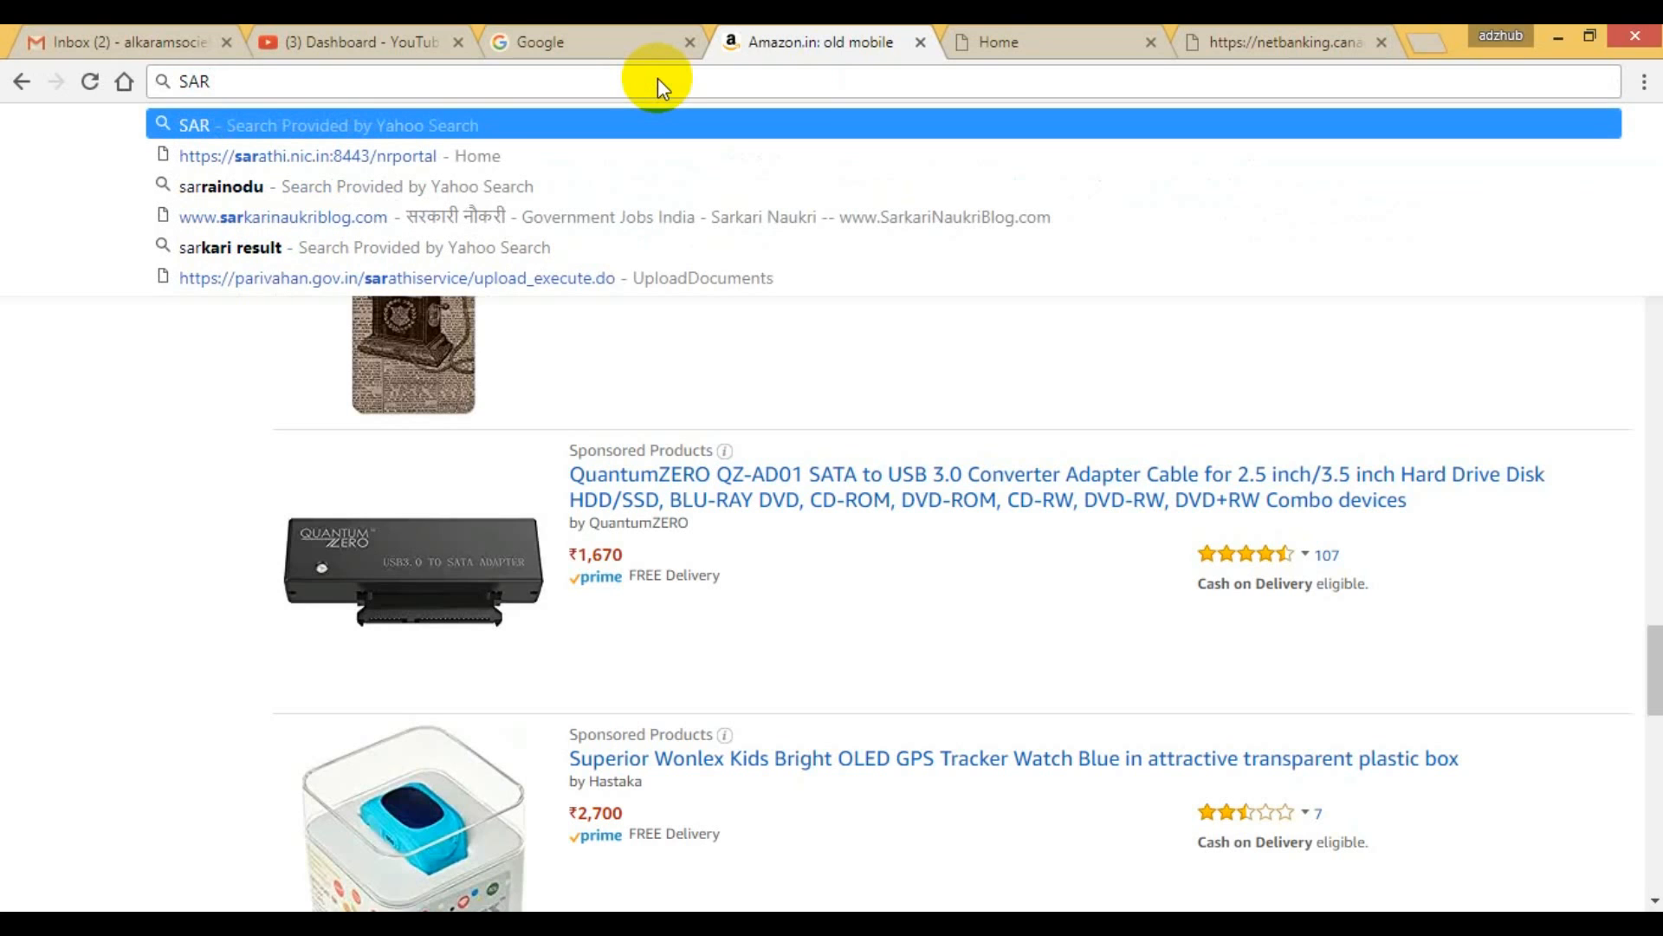
left_click(568, 156)
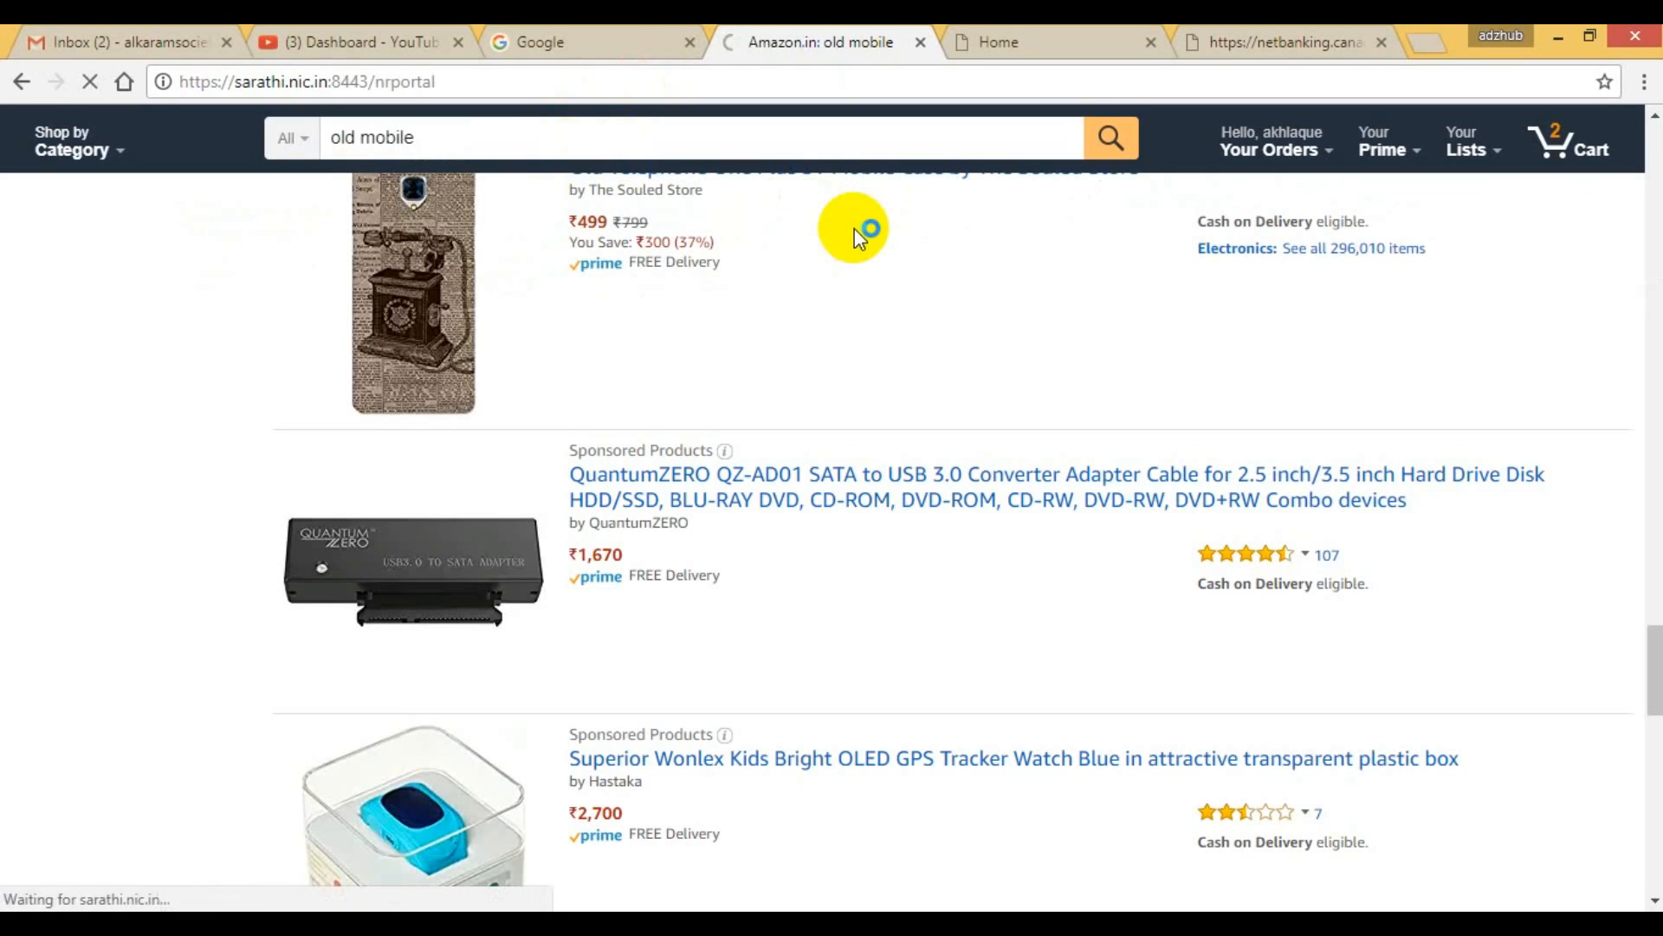
left_click(1020, 38)
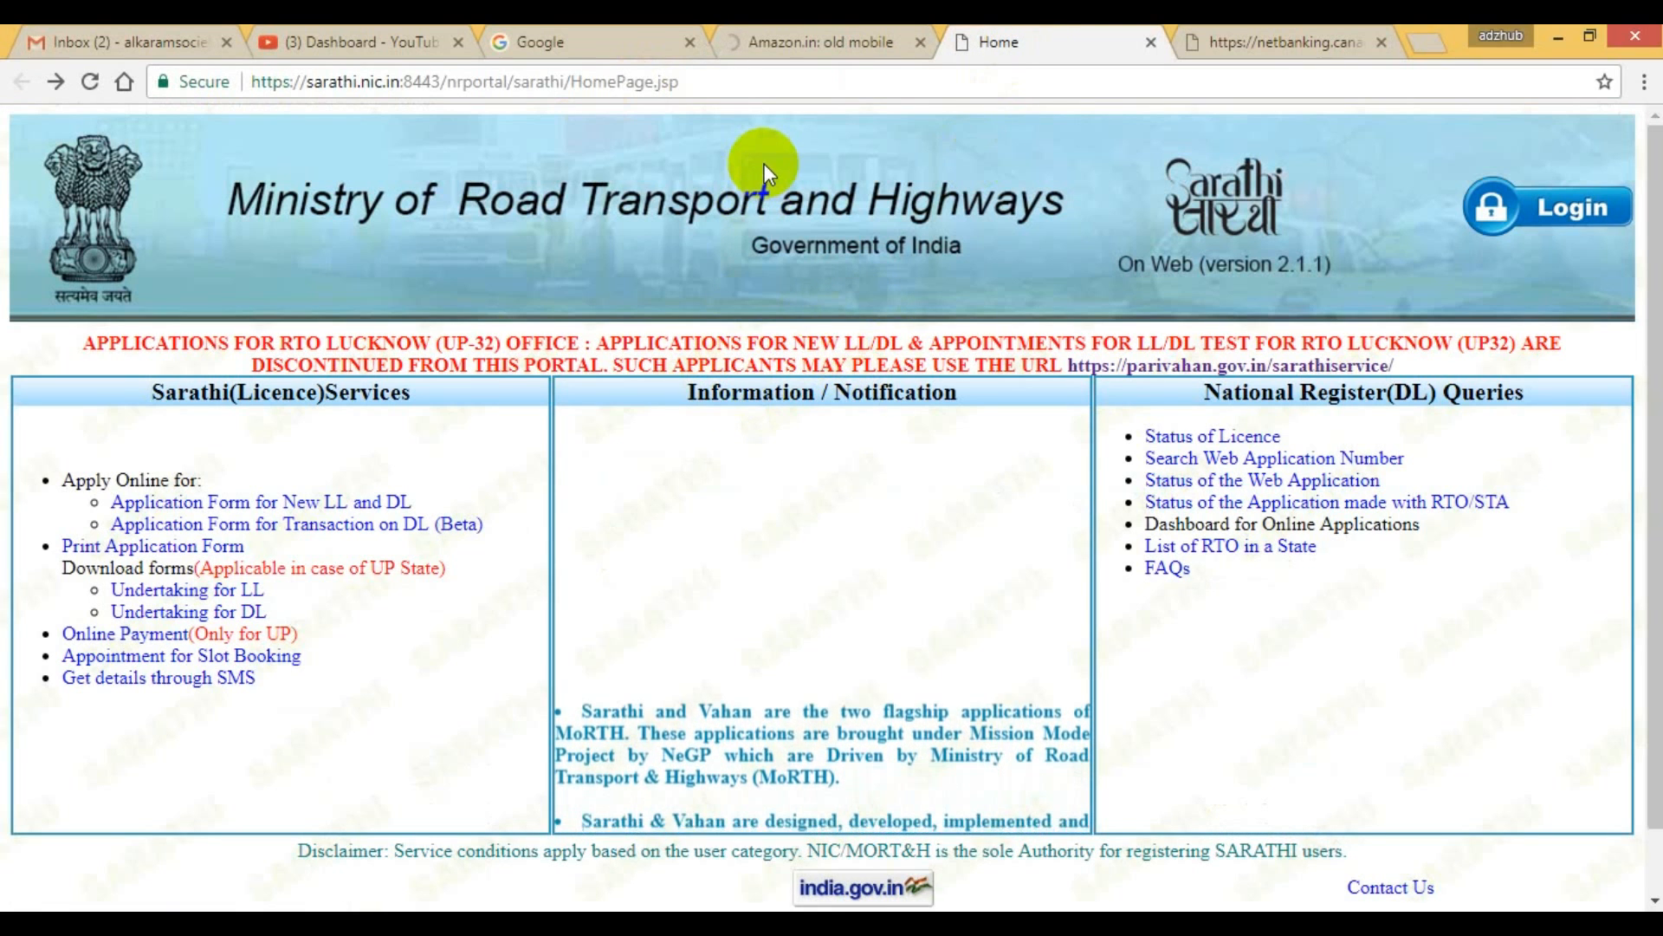
left_click(1249, 44)
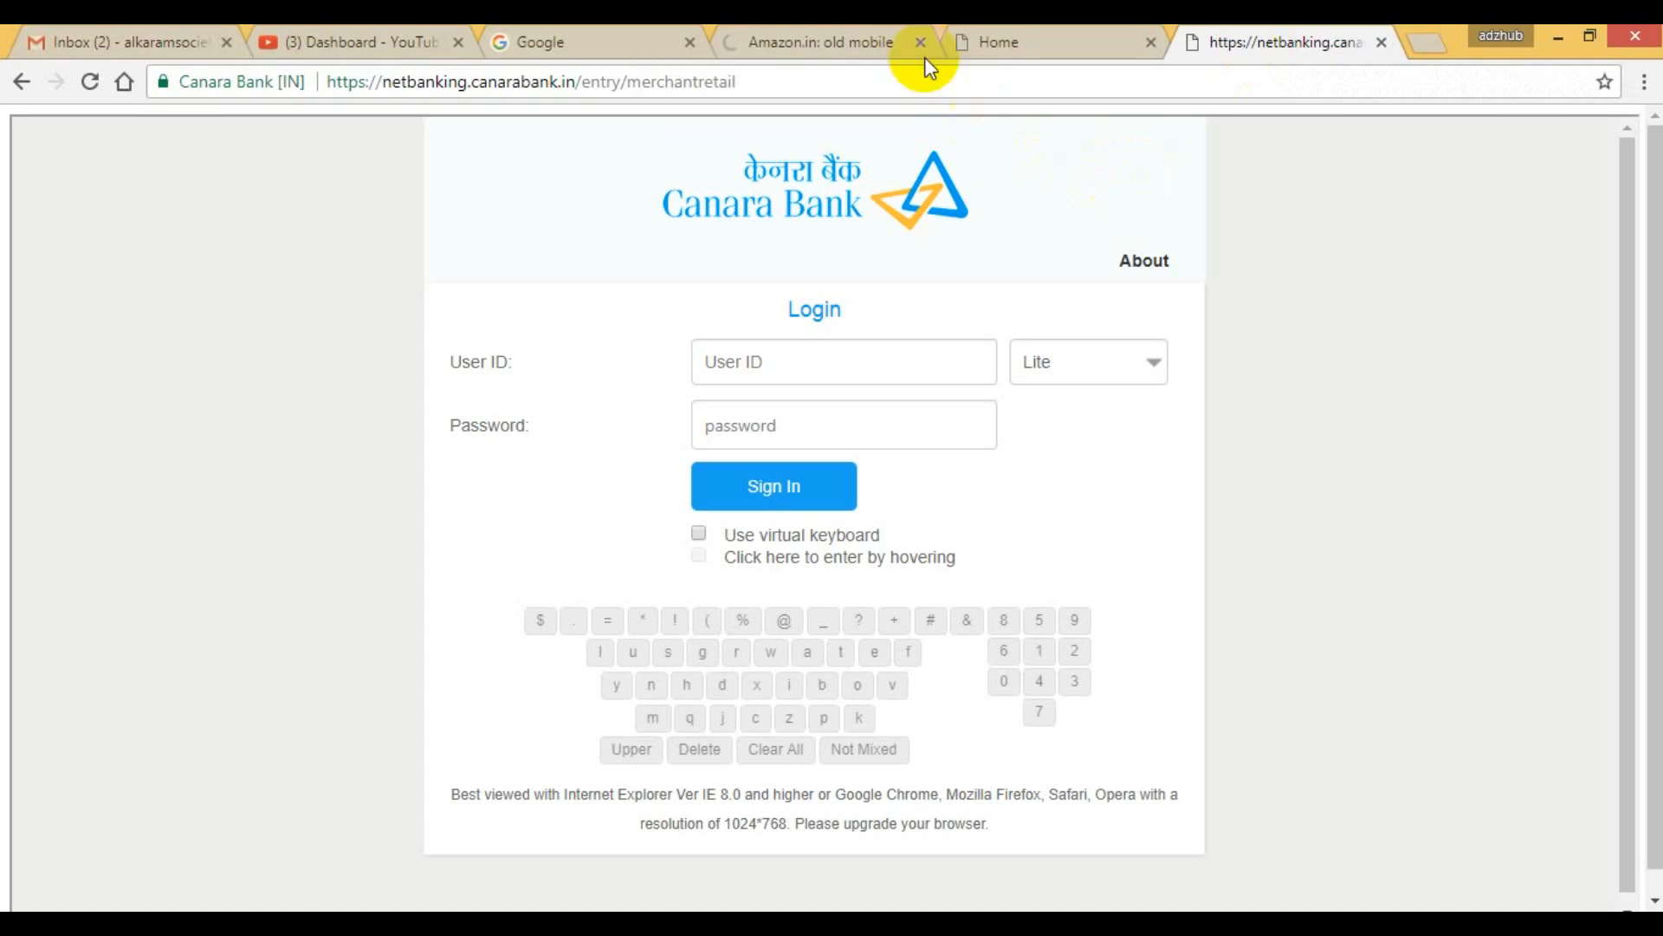
left_click(1077, 39)
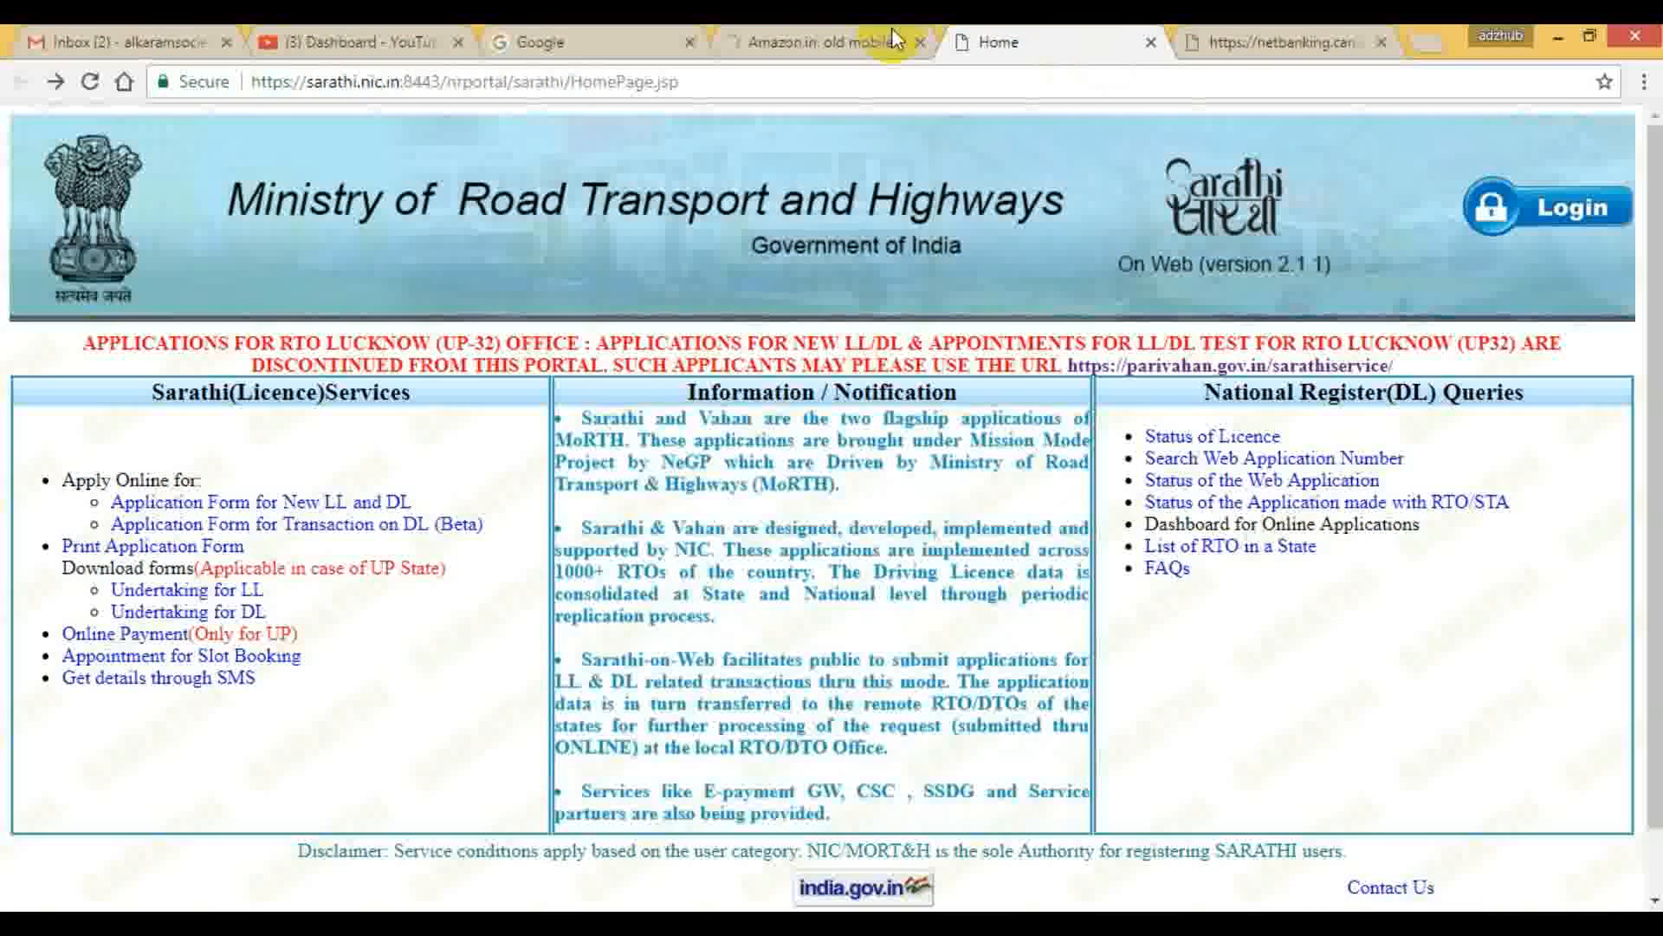
Open the Sarathi service site at parivahan.gov.in/sarathiservice in place of the Amazon page.
left_click(862, 40)
left_click(771, 80)
type("PA")
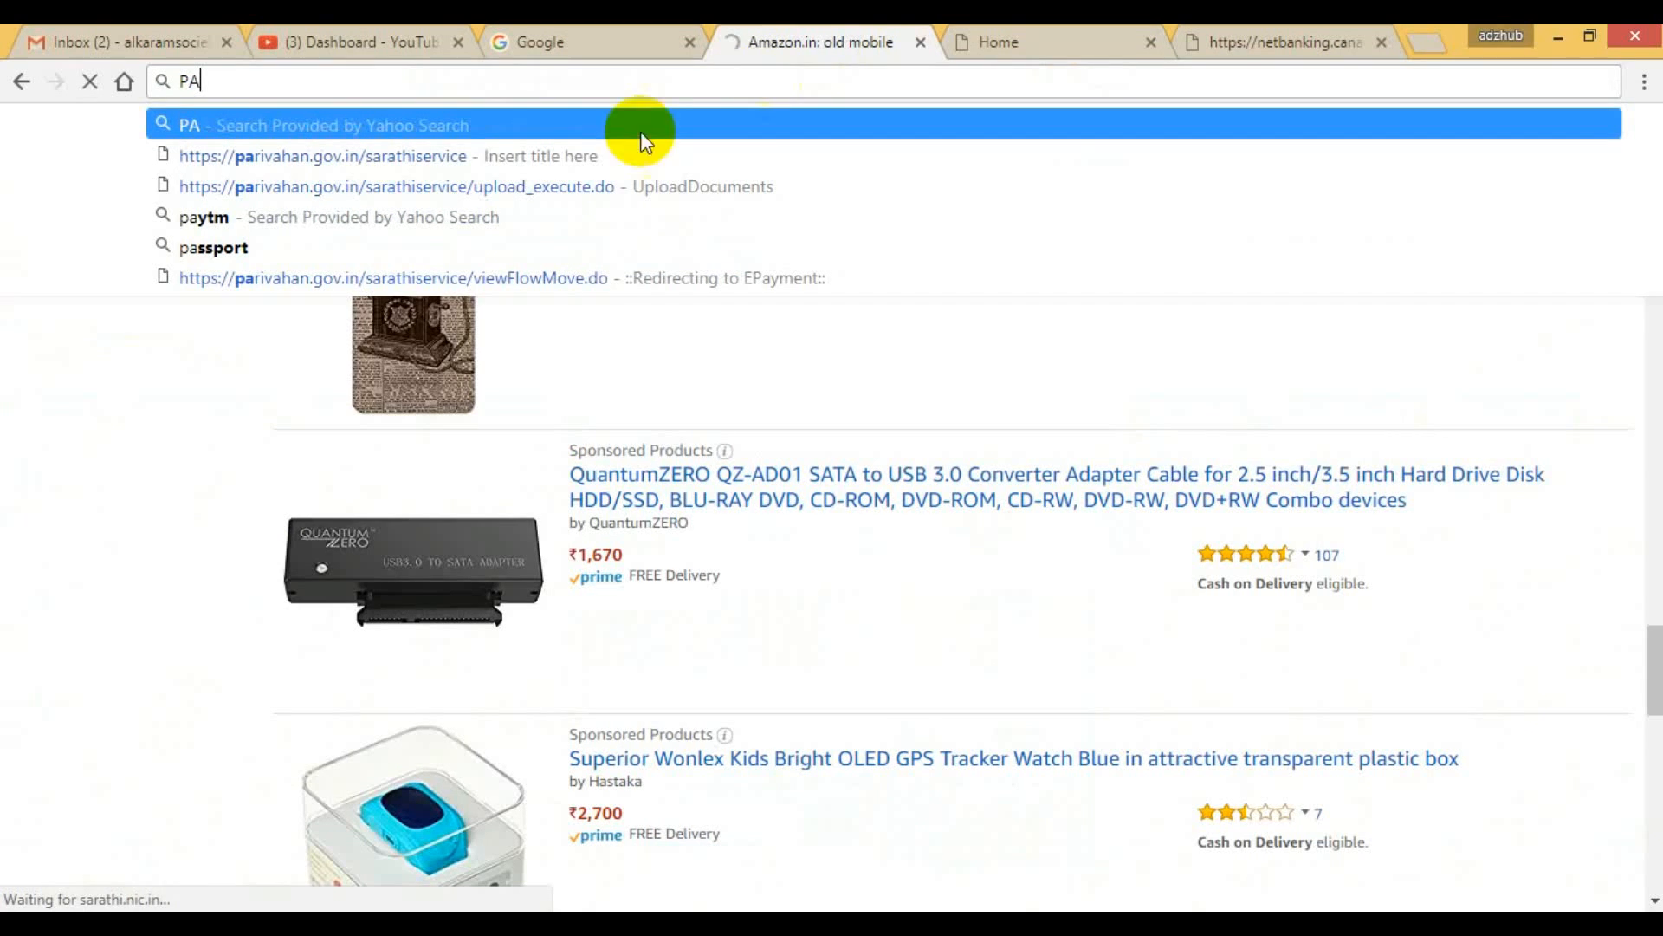
left_click(456, 156)
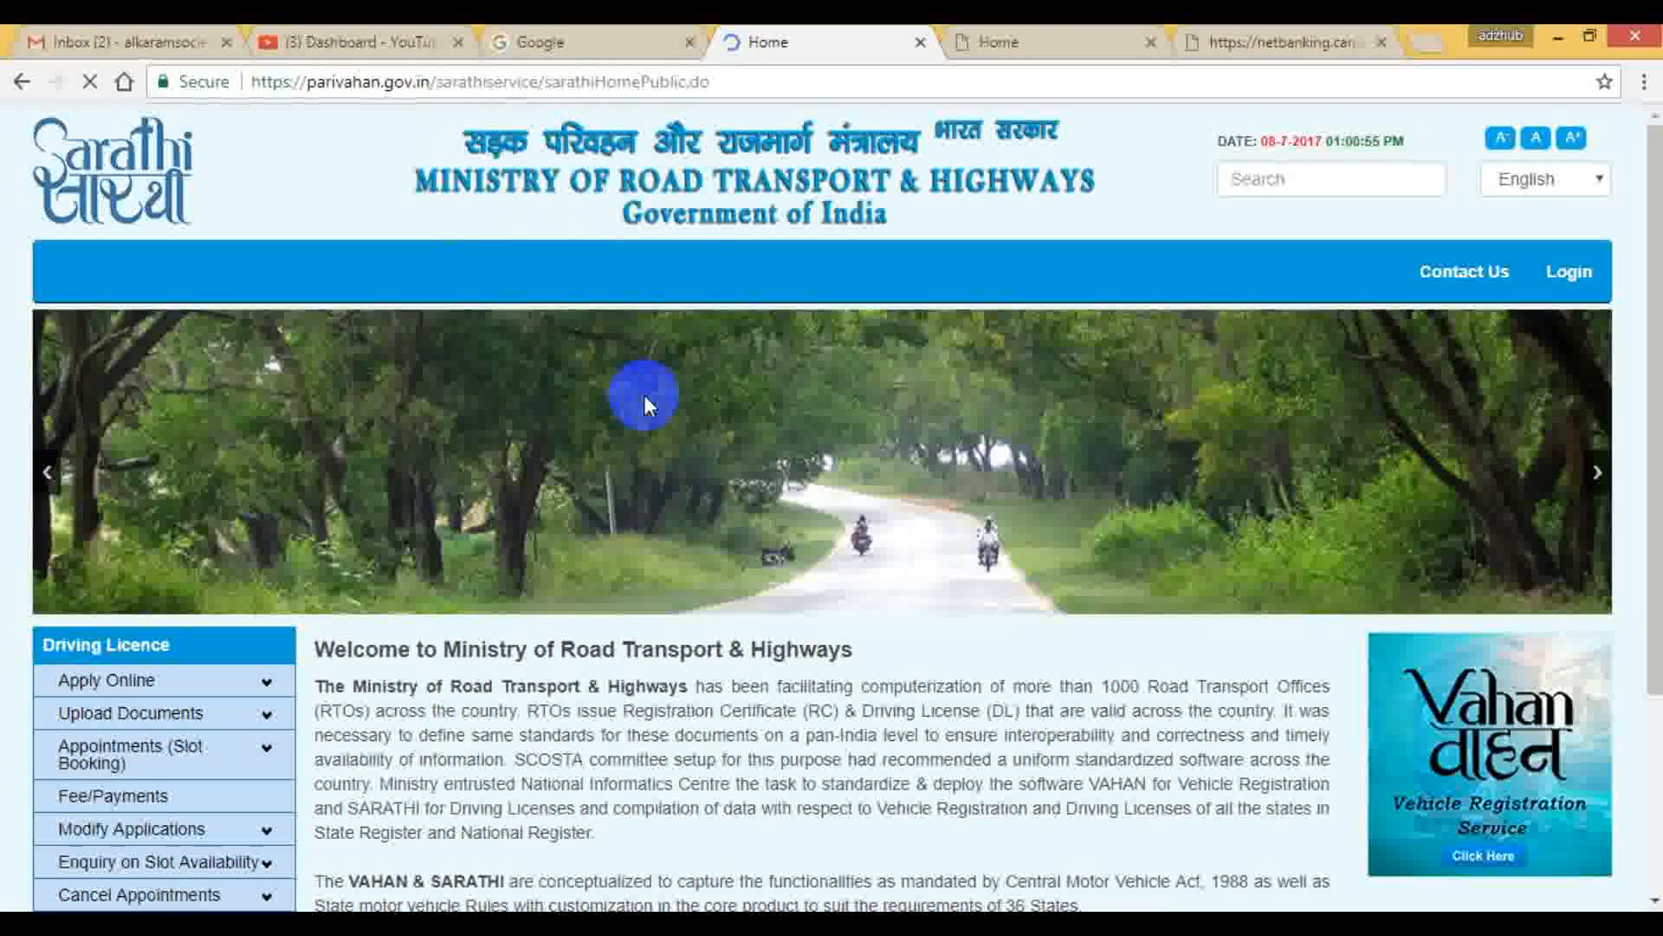
Look over the Sarathi home page, revisit the bank login page and return to examine the Driving Licence services list.
scroll(1090, 356, "down", 3)
scroll(1091, 356, "up", 3)
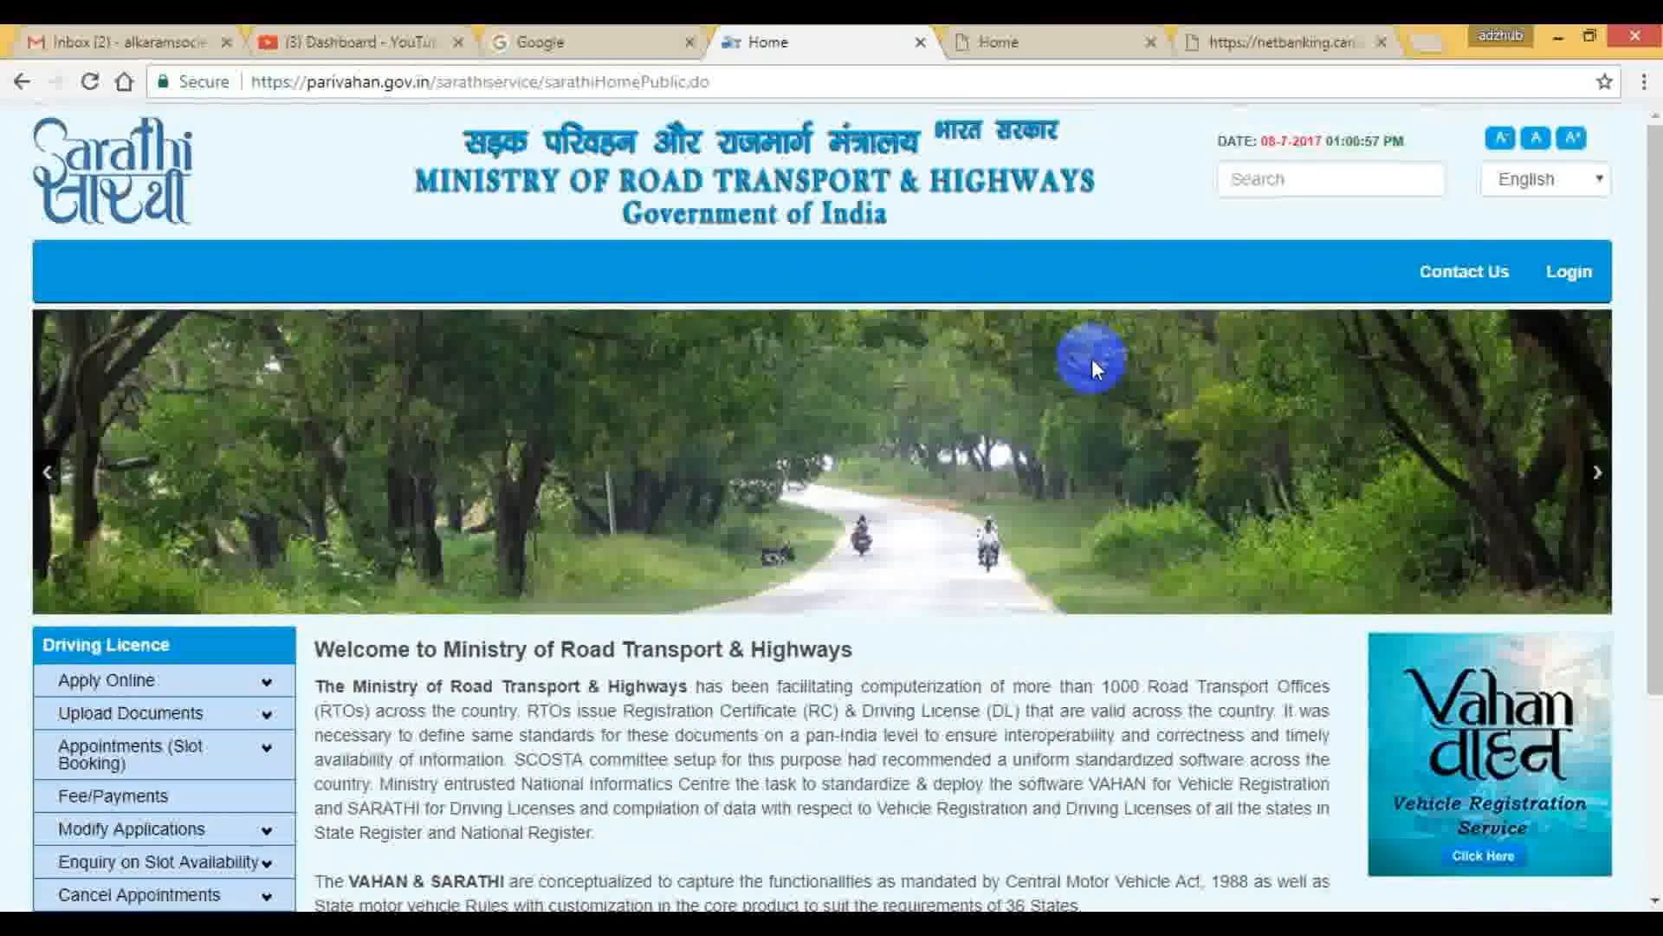
scroll(1096, 369, "down", 3)
scroll(1099, 378, "up", 3)
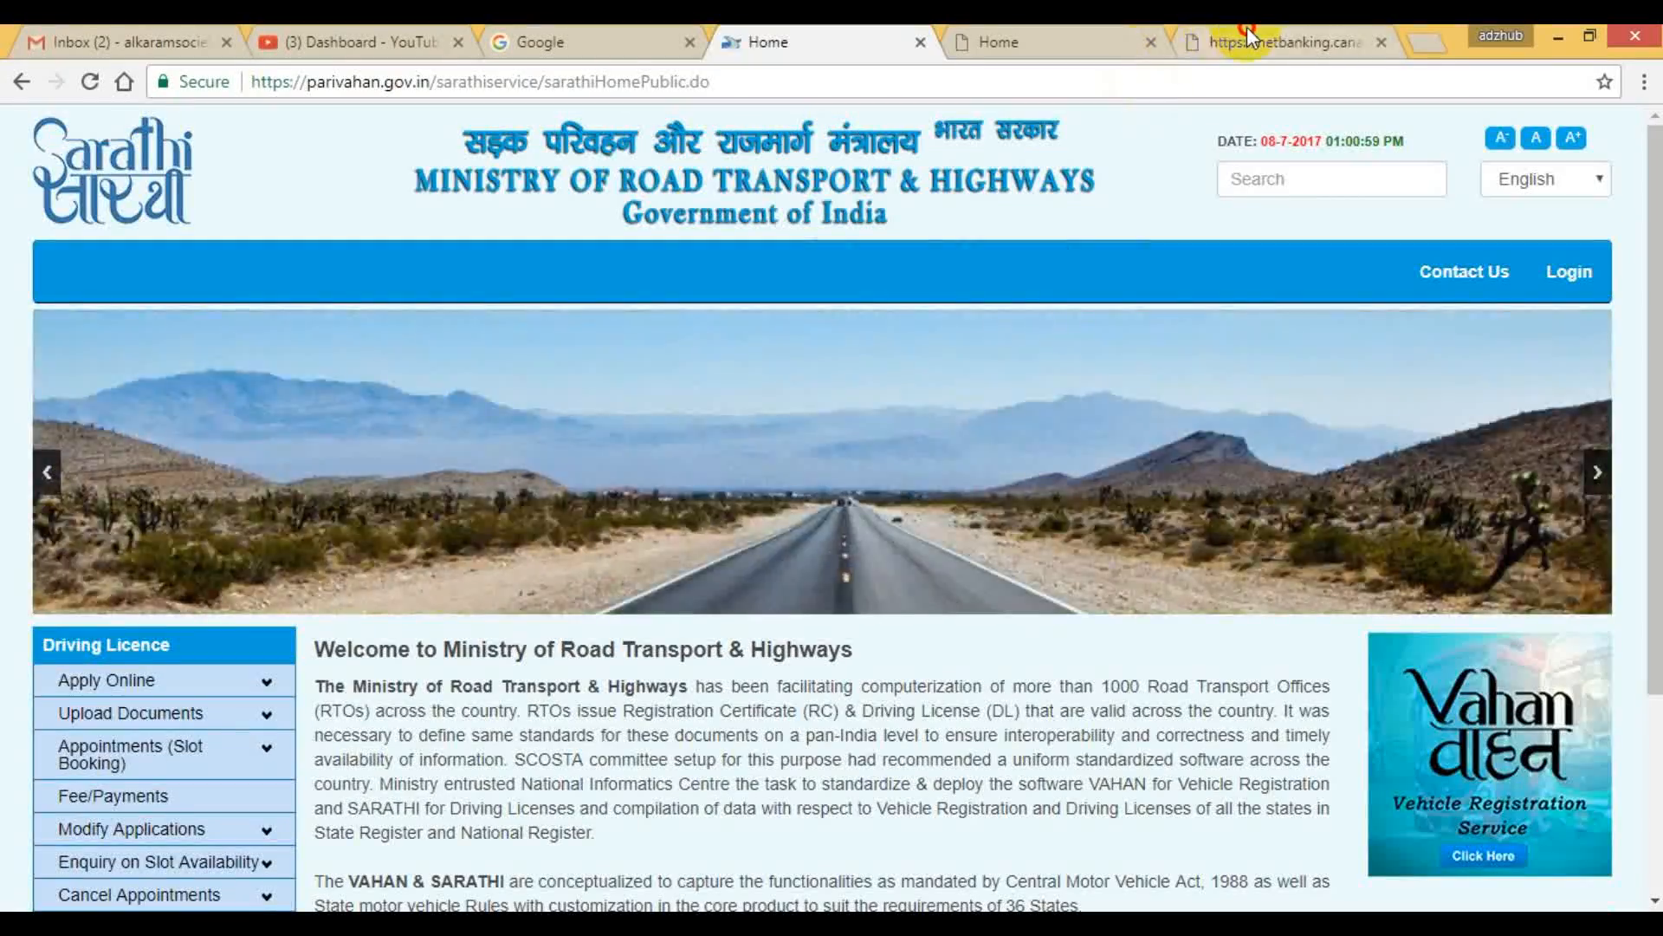
left_click(1282, 42)
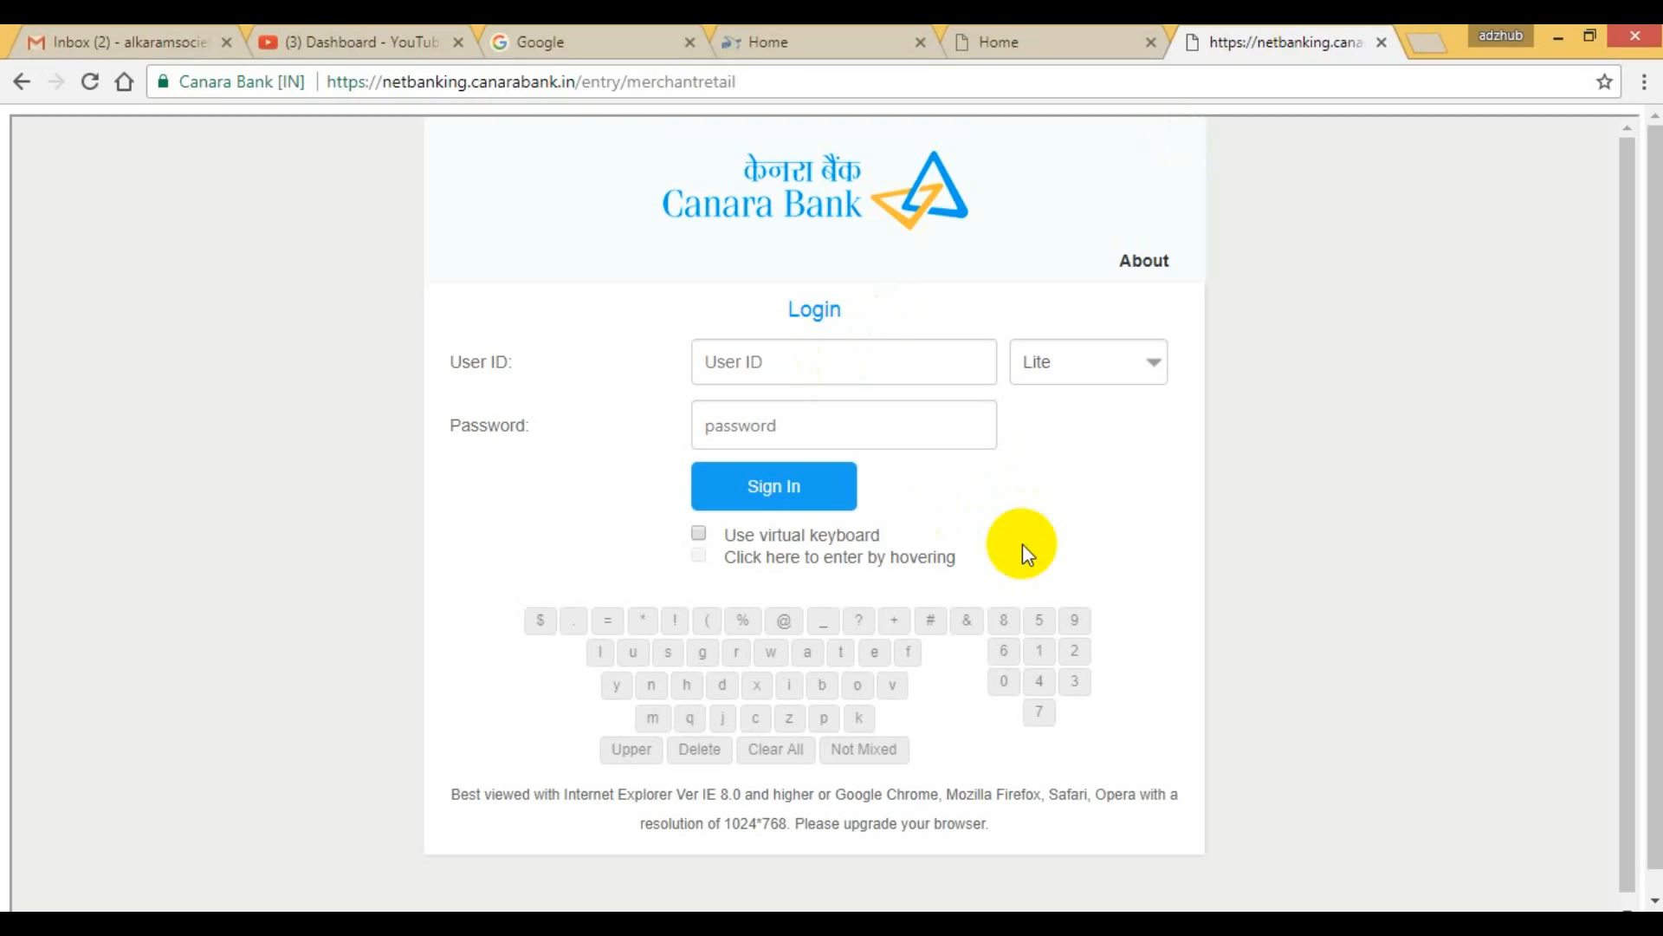
left_click(803, 30)
scroll(364, 760, "down", 3)
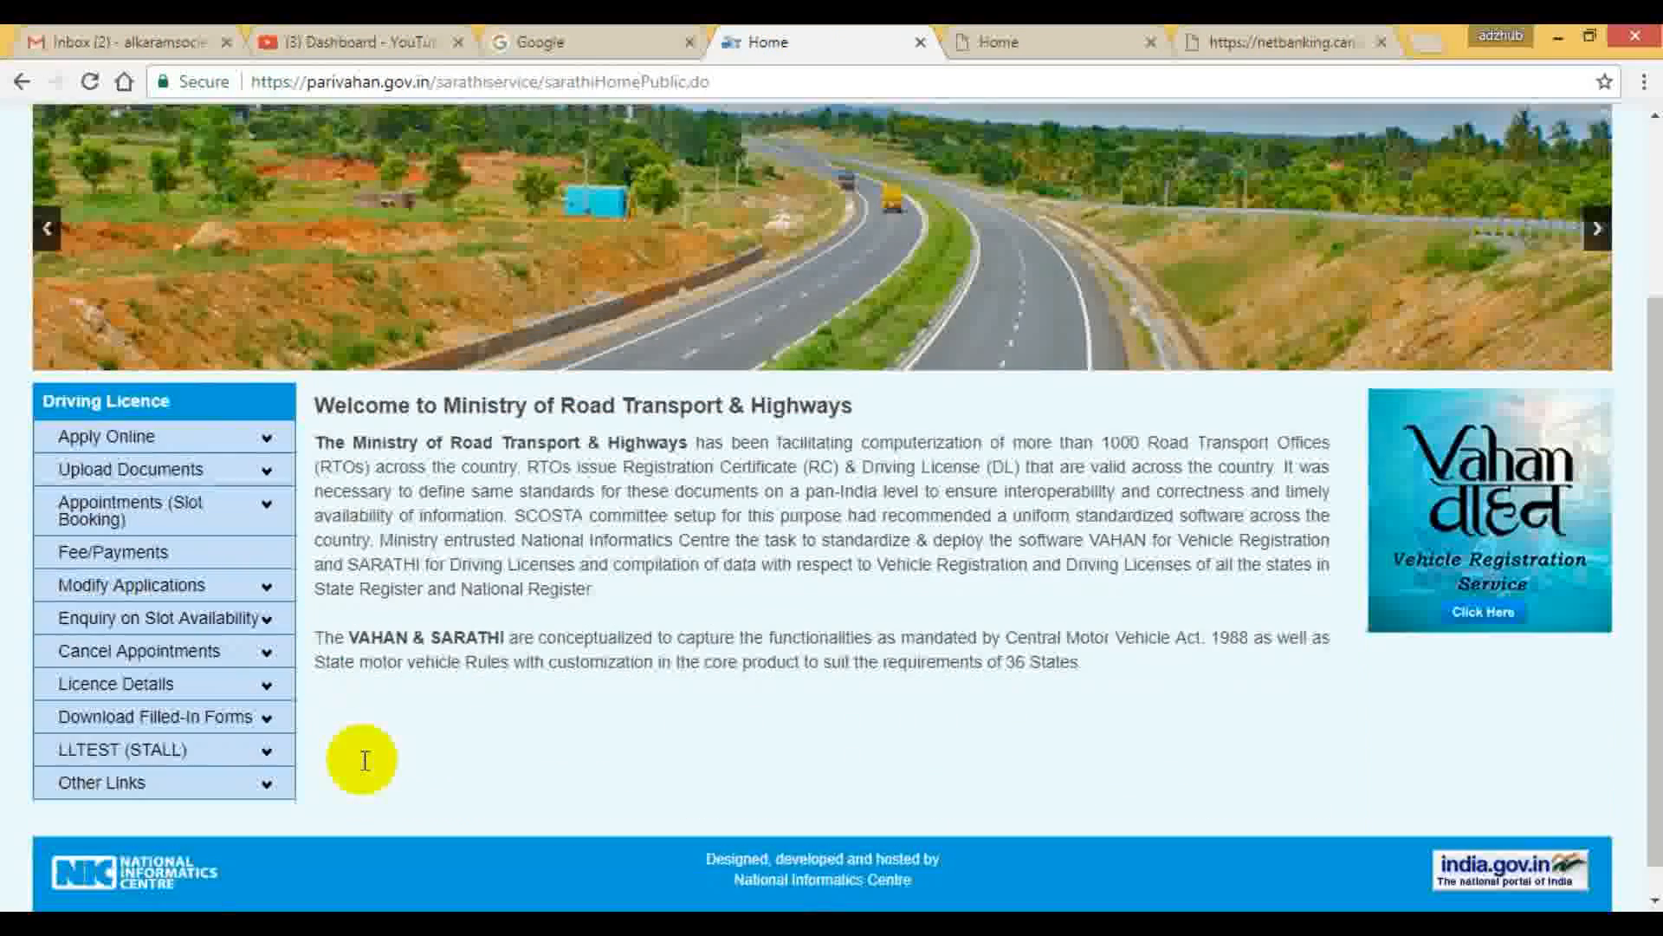